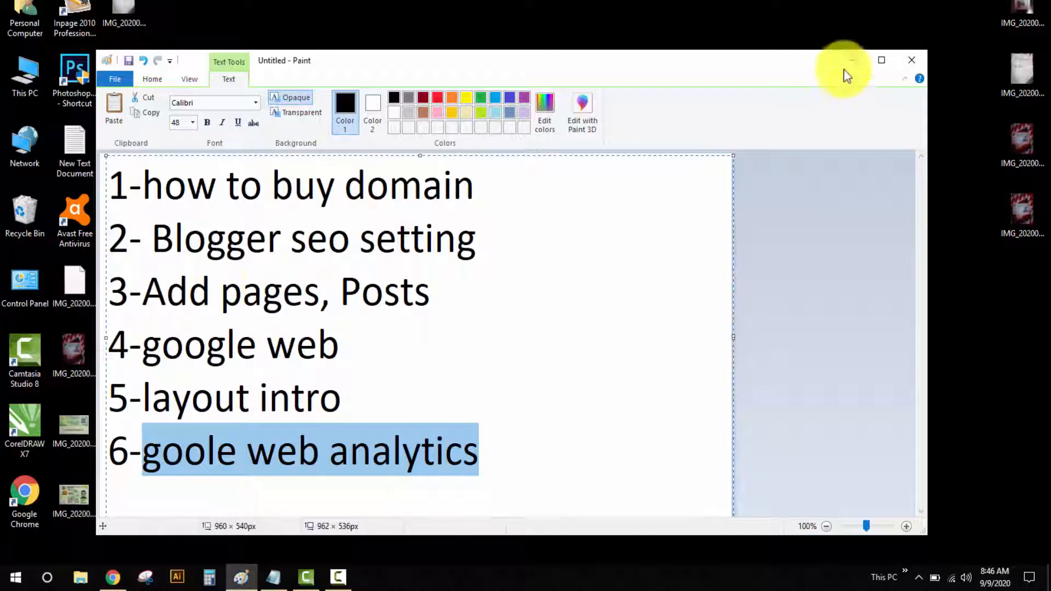
{"action": "left_click", "coordinate": [489, 196]}
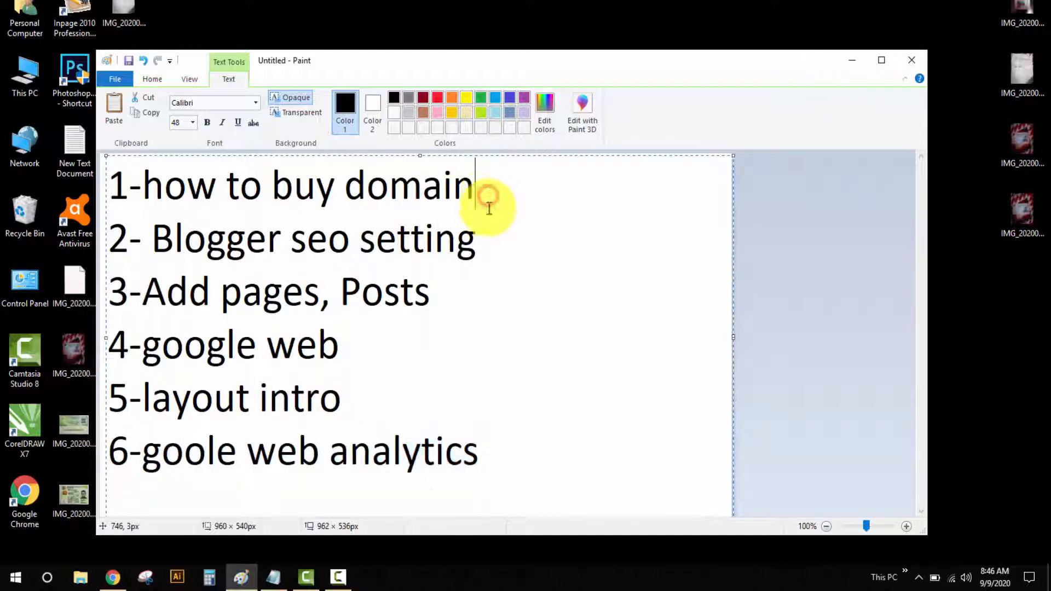
{"action": "left_click", "coordinate": [490, 254]}
{"action": "left_click", "coordinate": [475, 301]}
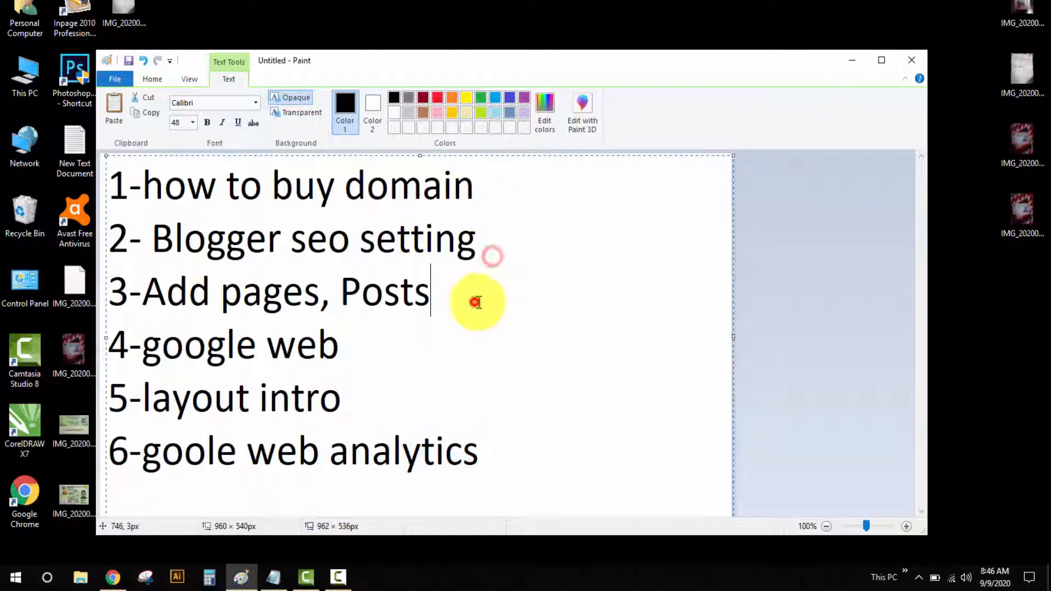
Step: Minimize Paint and switch to the Pages view of Technology blog on the Blogger tab in Chrome
{"action": "left_click", "coordinate": [851, 61]}
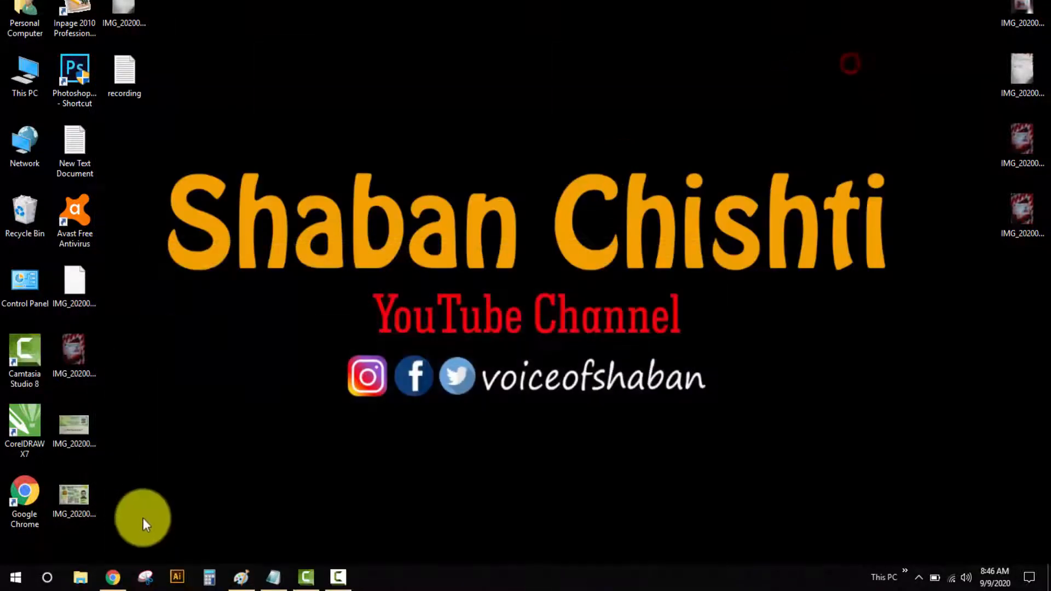
{"action": "left_click", "coordinate": [119, 577]}
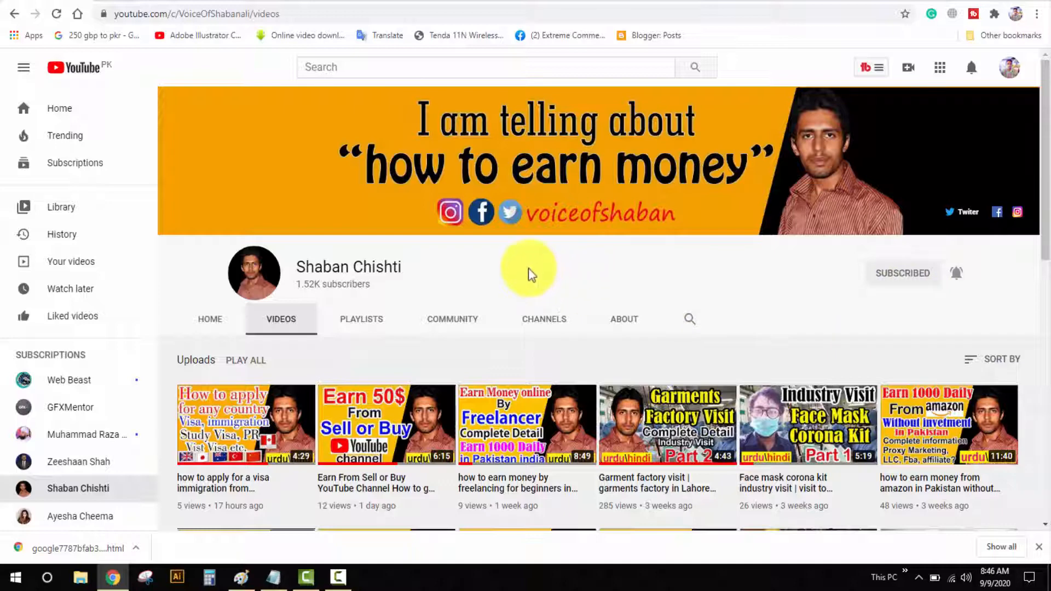
{"action": "left_click", "coordinate": [282, 1]}
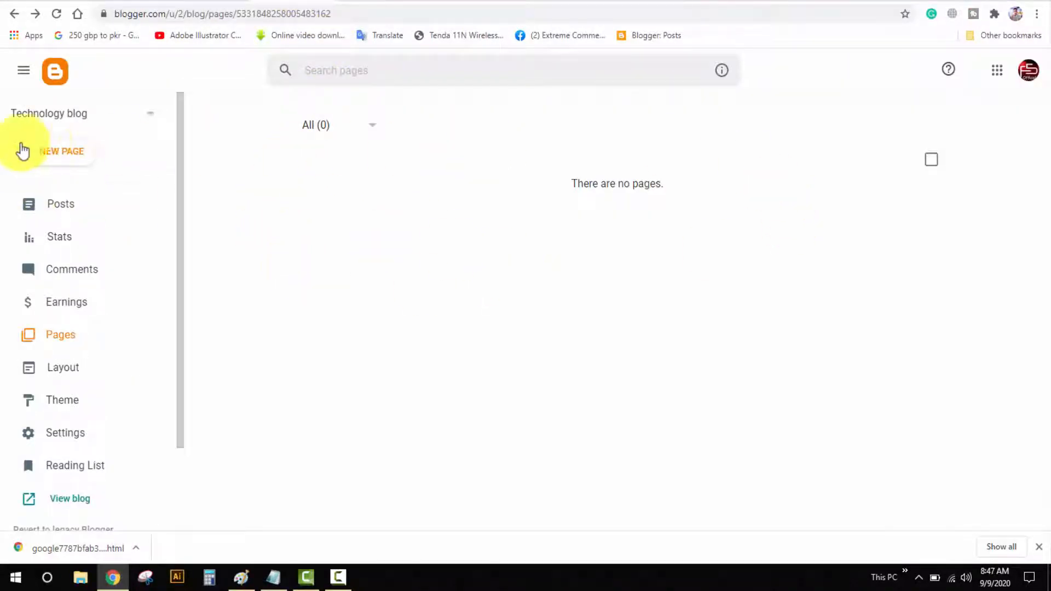
{"action": "left_click", "coordinate": [74, 157]}
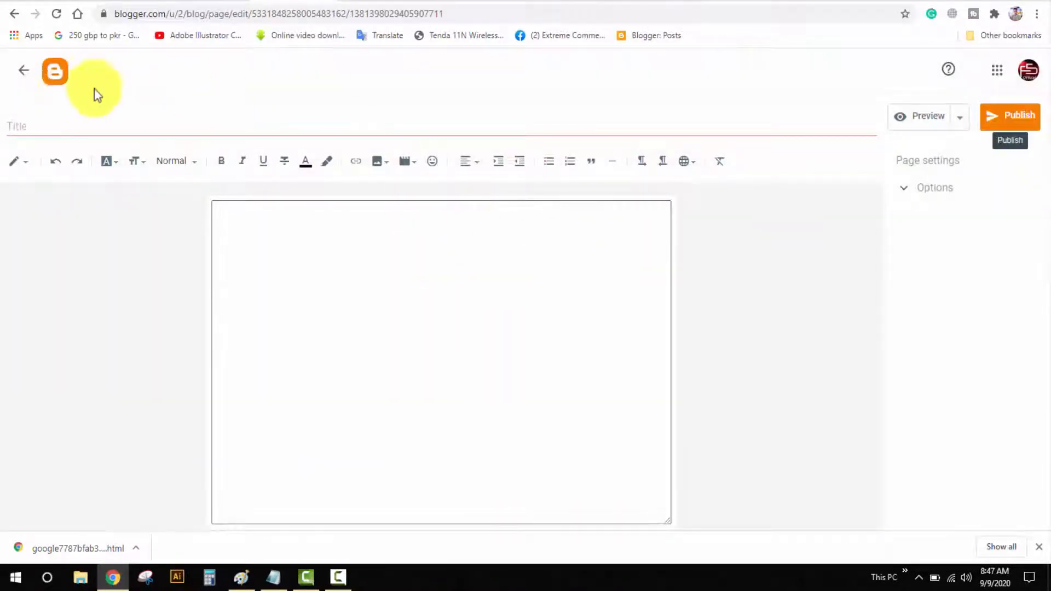
{"action": "left_click", "coordinate": [18, 70]}
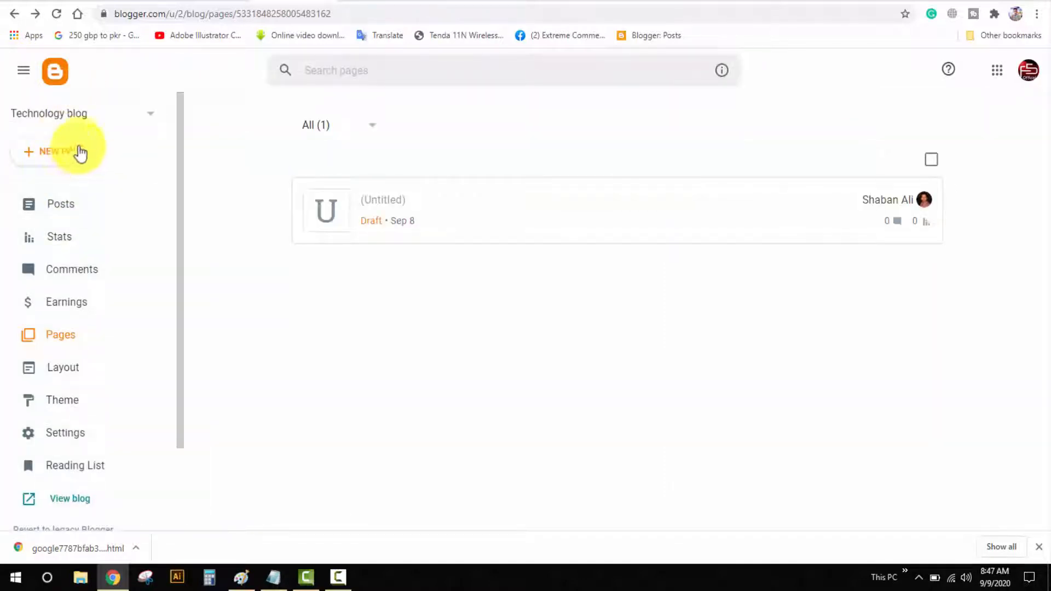
{"action": "left_click", "coordinate": [100, 106]}
{"action": "left_click", "coordinate": [55, 187]}
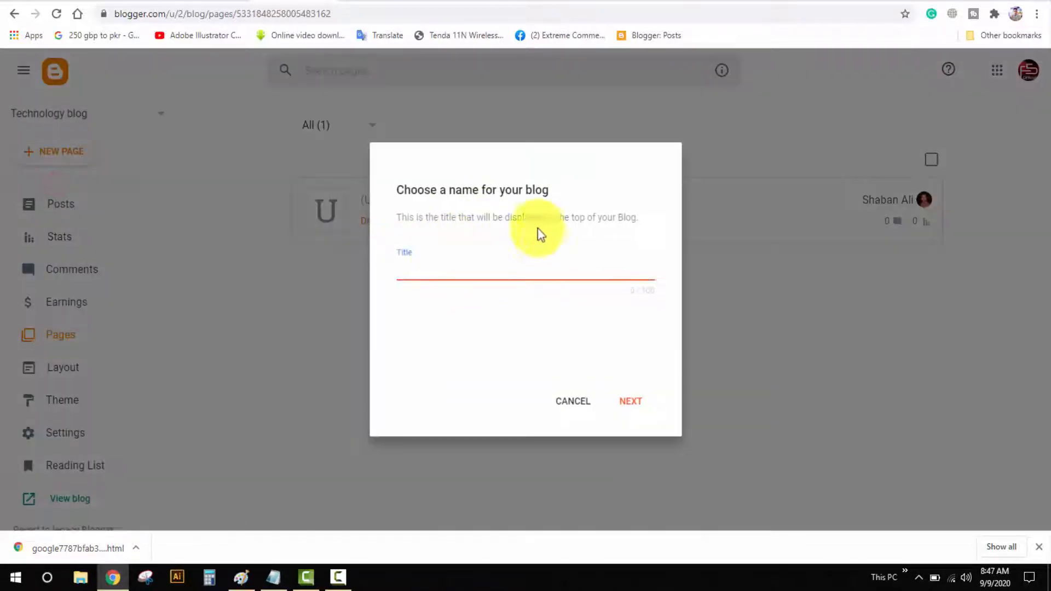
{"action": "left_click", "coordinate": [585, 404]}
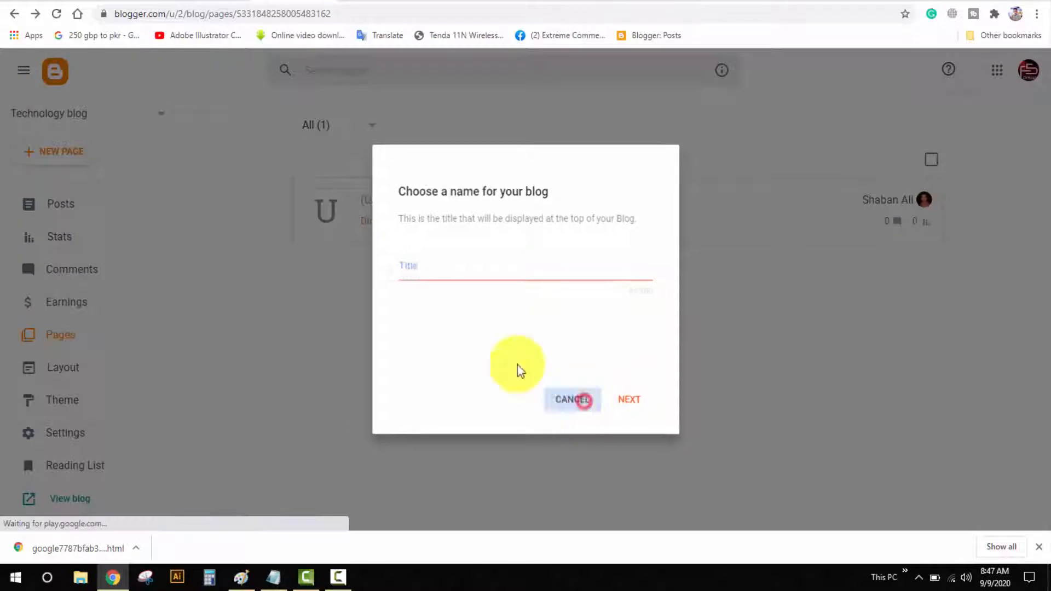
Step: Open the blog's settings and view the blog address under Publishing without changing it
{"action": "left_click", "coordinate": [56, 439]}
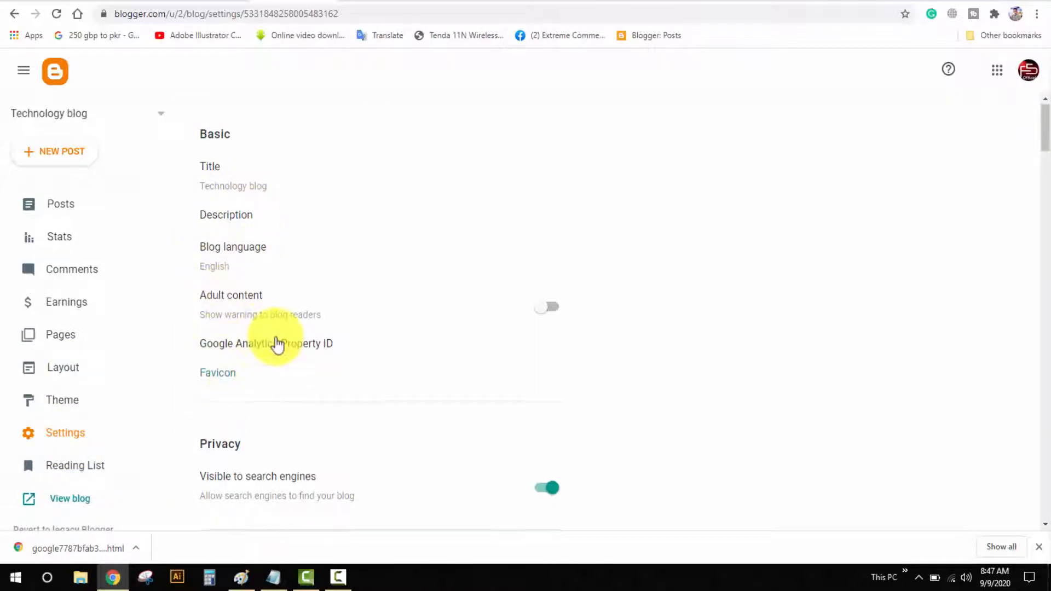
{"action": "scroll", "coordinate": [275, 345], "scroll_direction": "down", "scroll_amount": 3}
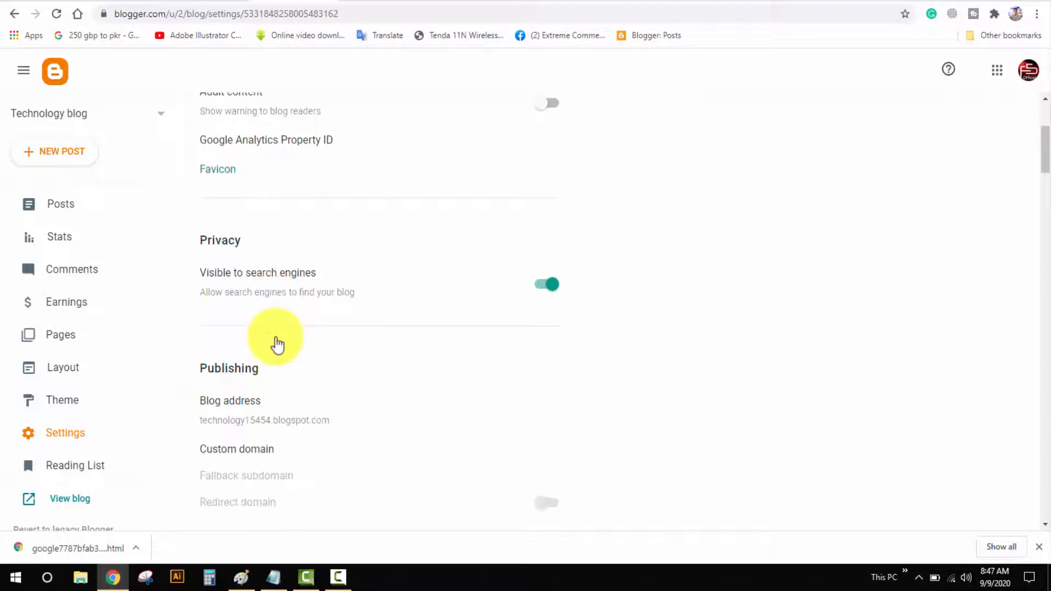
{"action": "left_click", "coordinate": [252, 433]}
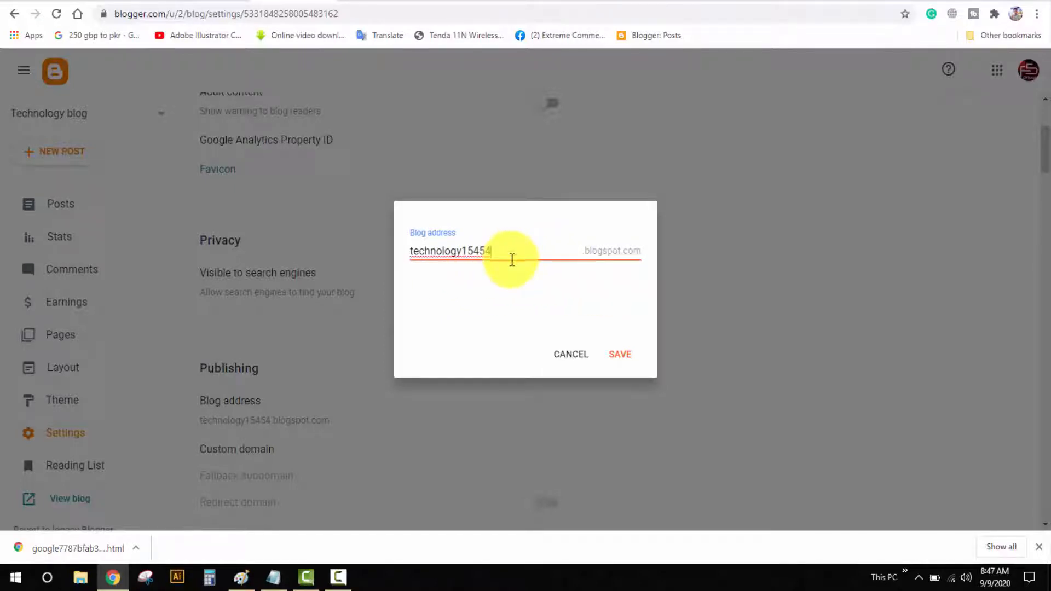
{"action": "left_click", "coordinate": [571, 354]}
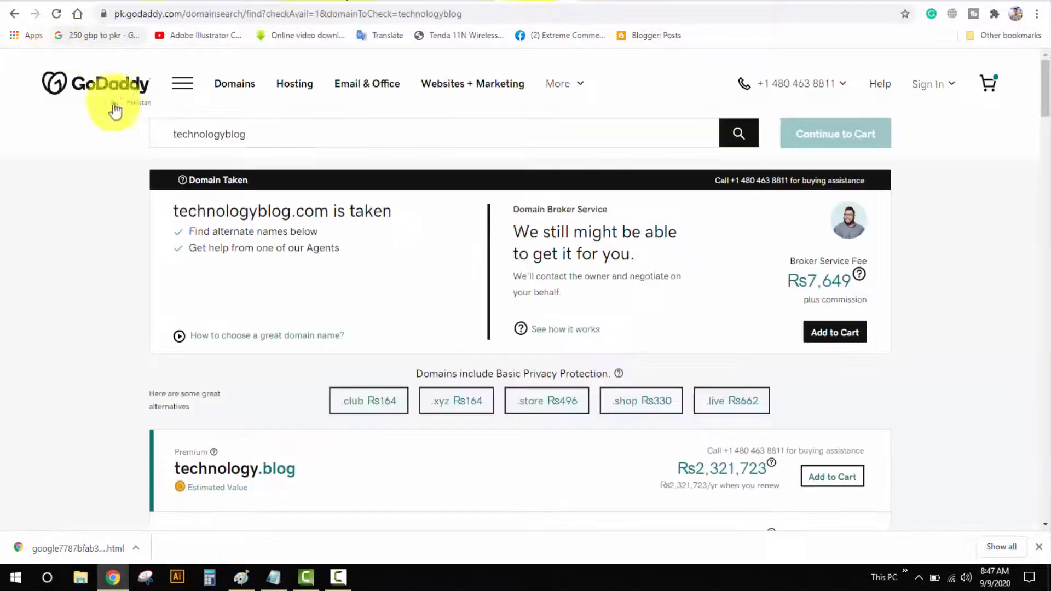
Step: Review the alternative domains and their prices for technologyblog on the GoDaddy tab
{"action": "left_click", "coordinate": [304, 143]}
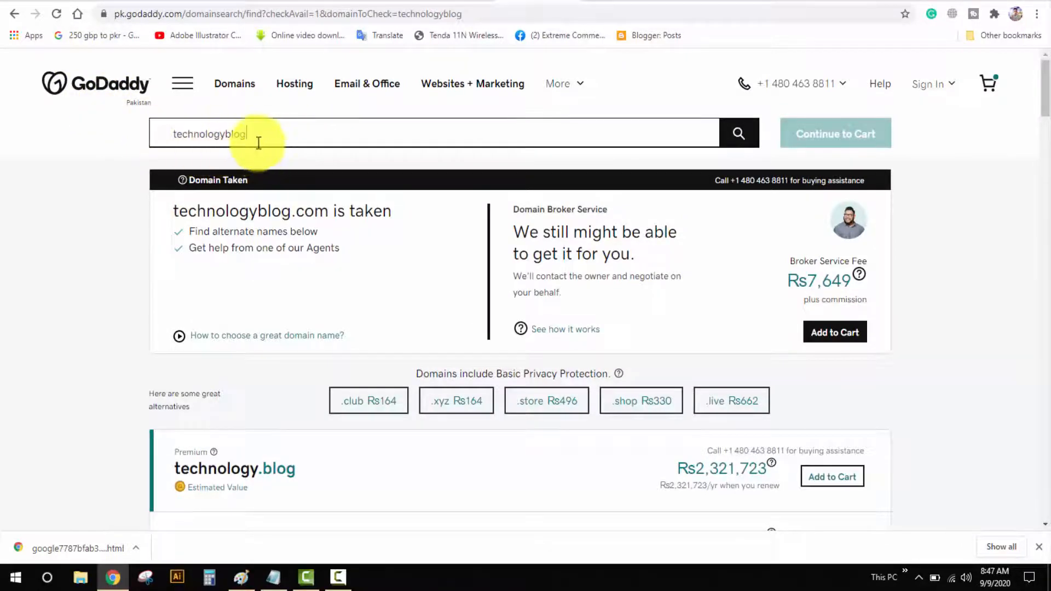
{"action": "scroll", "coordinate": [258, 153], "scroll_direction": "down", "scroll_amount": 6}
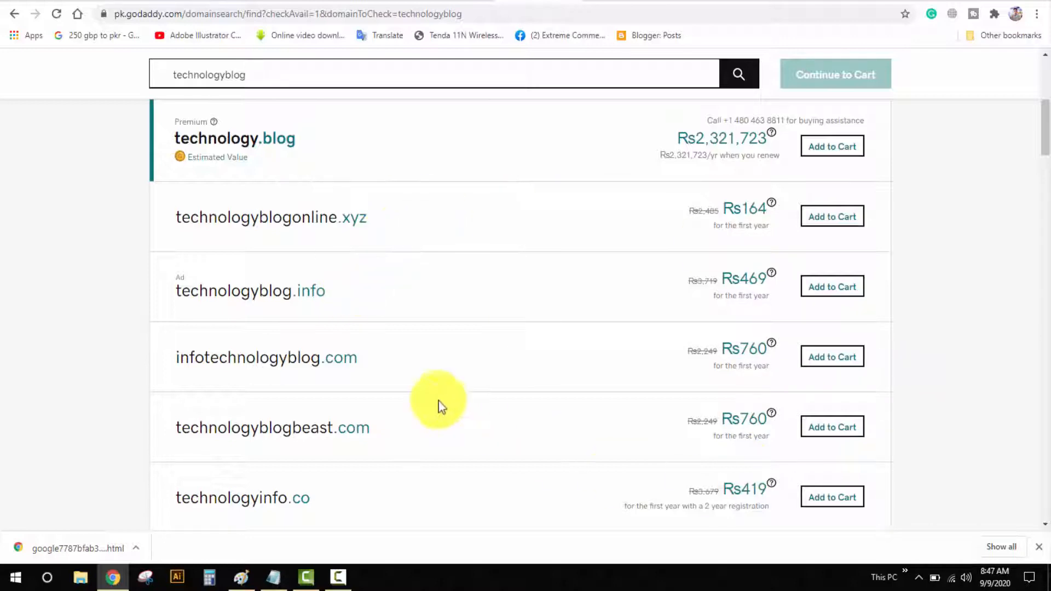
{"action": "scroll", "coordinate": [422, 323], "scroll_direction": "up", "scroll_amount": 5}
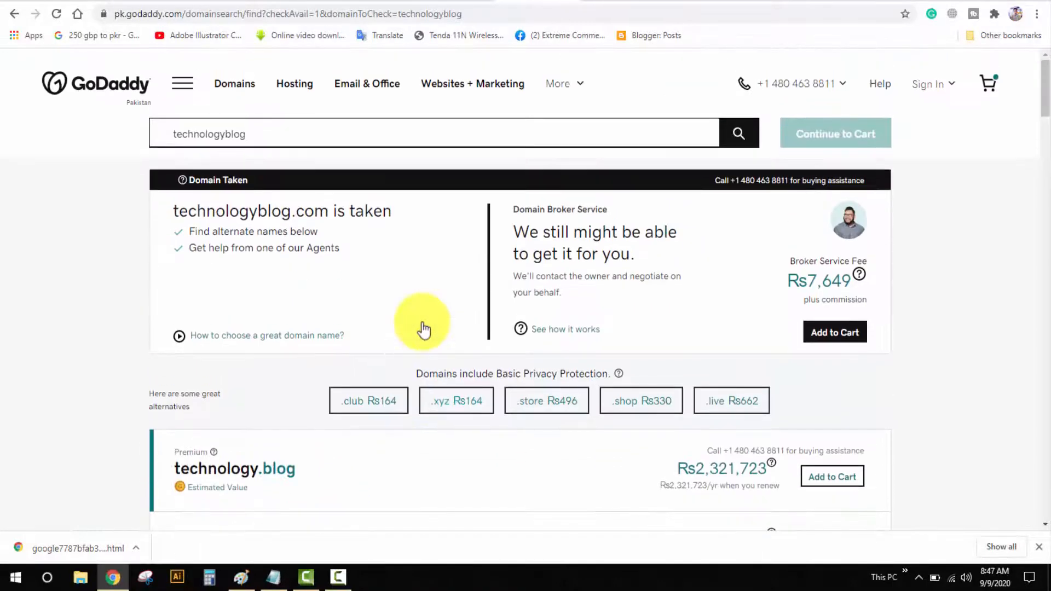
{"action": "scroll", "coordinate": [421, 323], "scroll_direction": "down", "scroll_amount": 2}
{"action": "scroll", "coordinate": [422, 323], "scroll_direction": "up", "scroll_amount": 2}
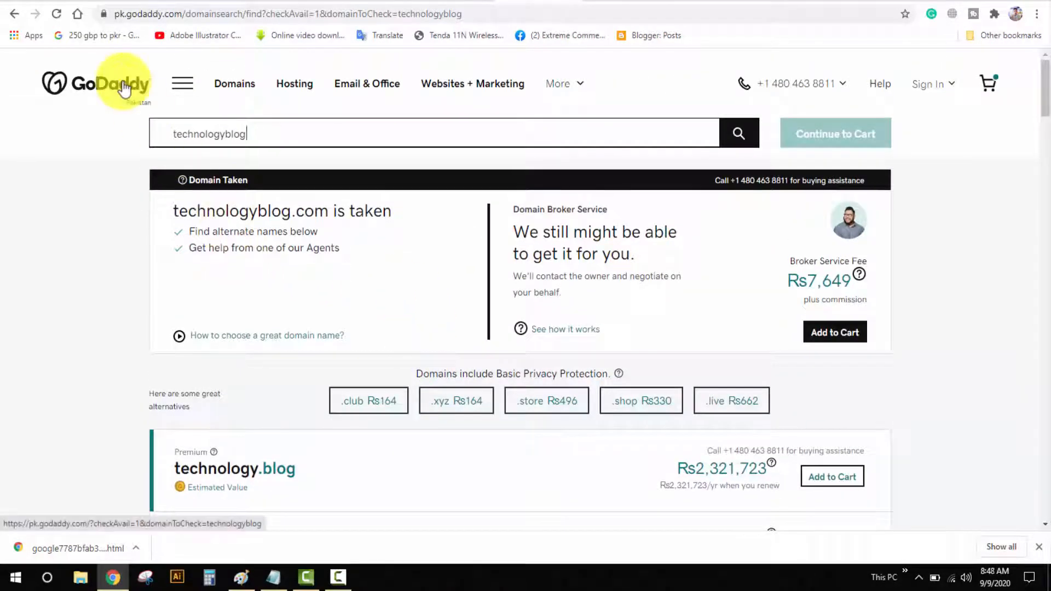
Step: Return to the Blogger settings and look over the Basic, Privacy, Publishing and HTTPS sections
{"action": "left_click", "coordinate": [304, 2]}
{"action": "scroll", "coordinate": [285, 224], "scroll_direction": "up", "scroll_amount": 4}
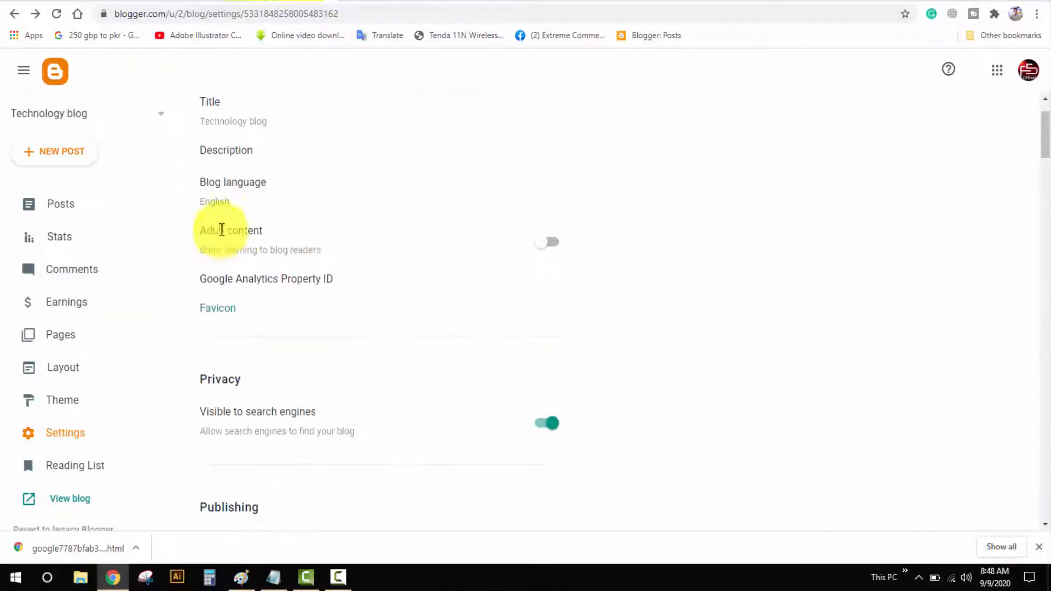
{"action": "scroll", "coordinate": [271, 224], "scroll_direction": "down", "scroll_amount": 6}
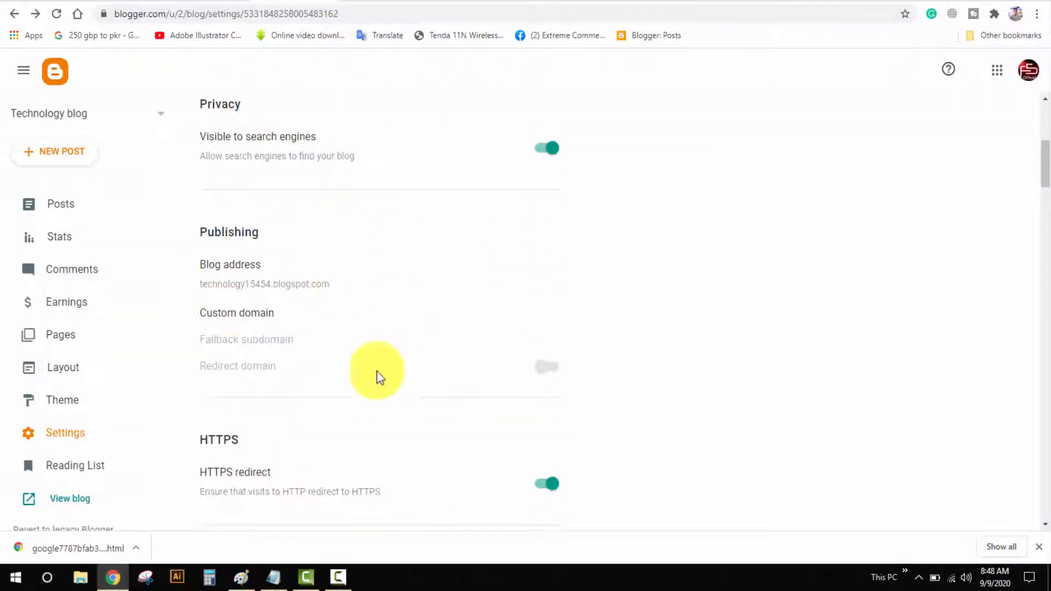
{"action": "scroll", "coordinate": [294, 307], "scroll_direction": "down", "scroll_amount": 2}
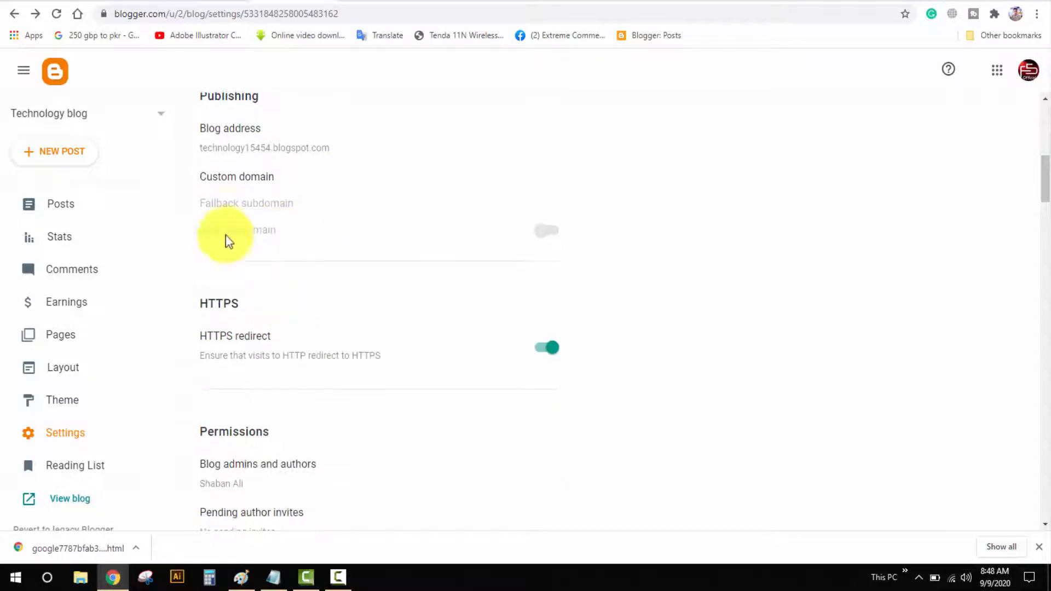
{"action": "scroll", "coordinate": [254, 270], "scroll_direction": "up", "scroll_amount": 2}
{"action": "scroll", "coordinate": [253, 269], "scroll_direction": "up", "scroll_amount": 7}
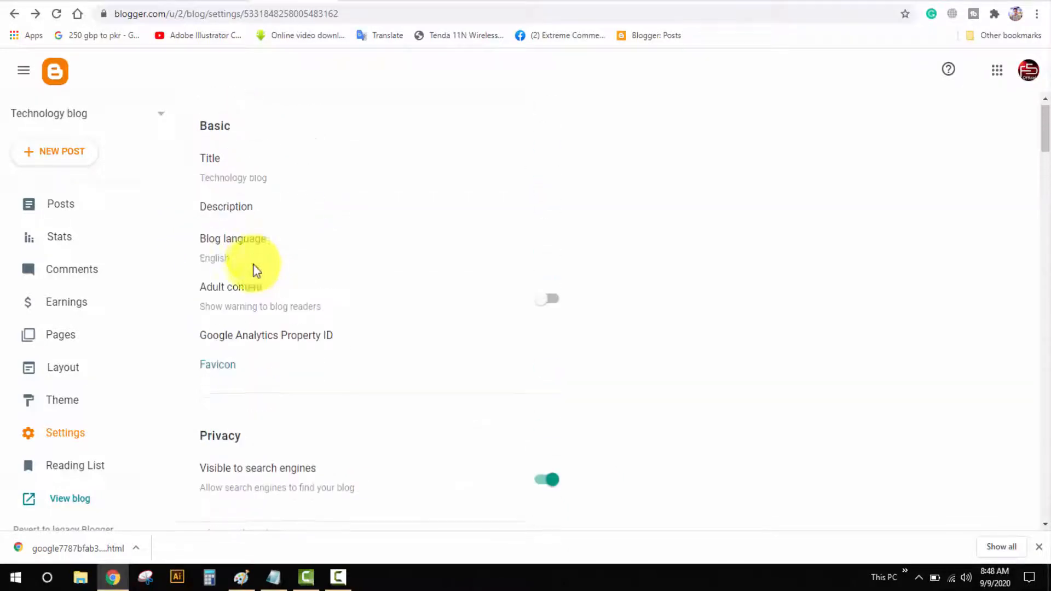
Step: Open the blog description for editing and copy the prepared author description of Technology Blog from the recording notes in Notepad
{"action": "left_click", "coordinate": [230, 222]}
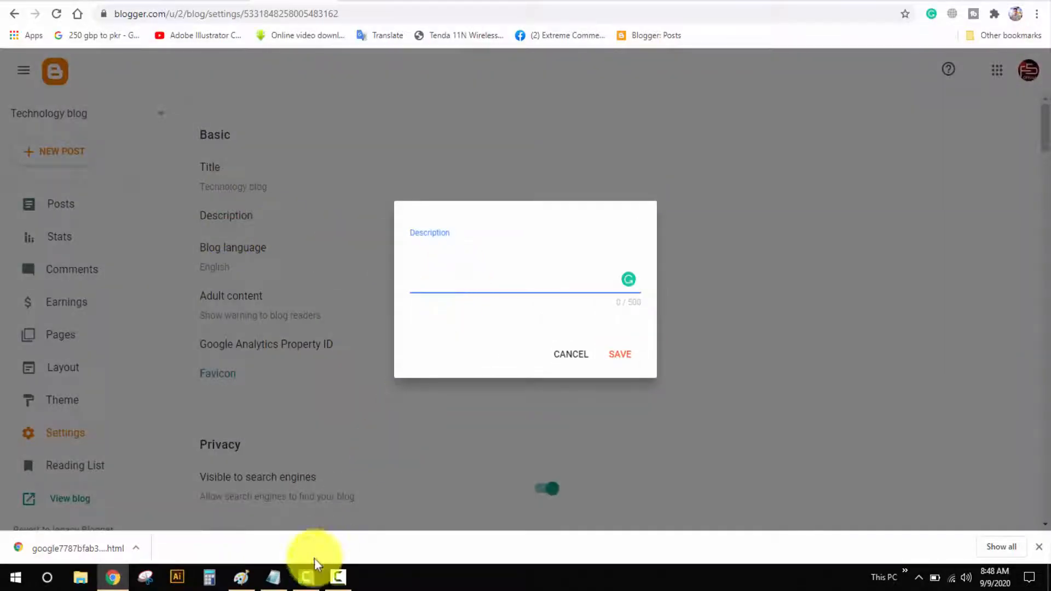
{"action": "left_click", "coordinate": [274, 577]}
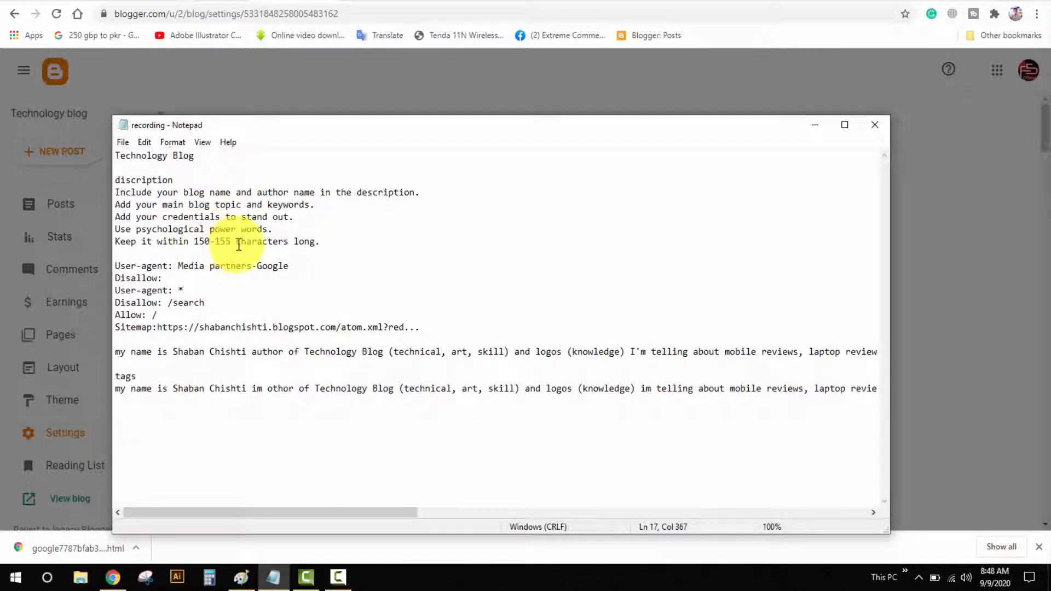
{"action": "left_click_drag", "start_coordinate": [324, 244], "coordinate": [116, 190]}
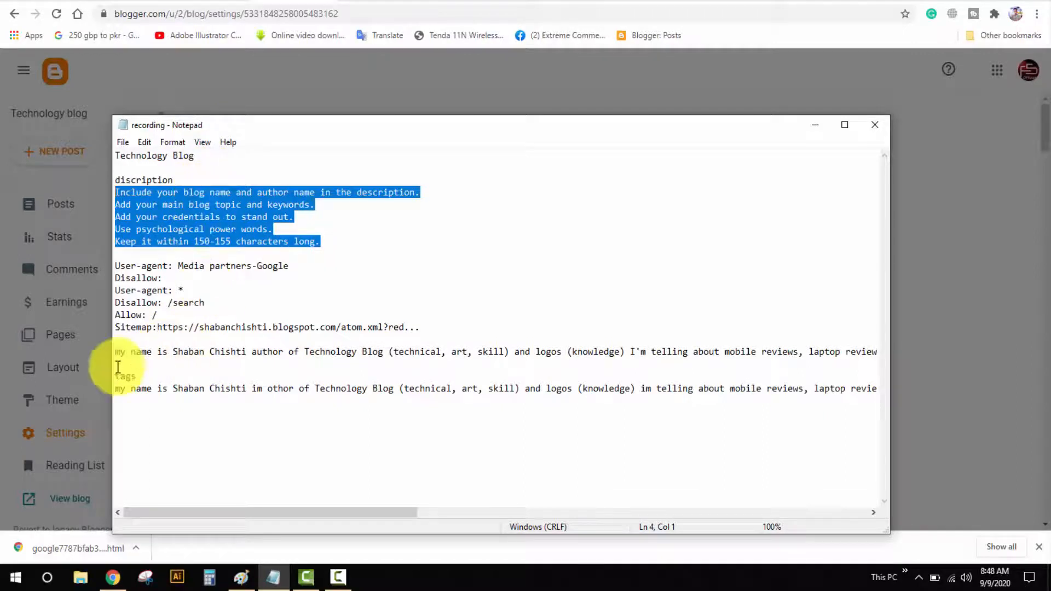
{"action": "left_click_drag", "start_coordinate": [116, 352], "coordinate": [842, 364]}
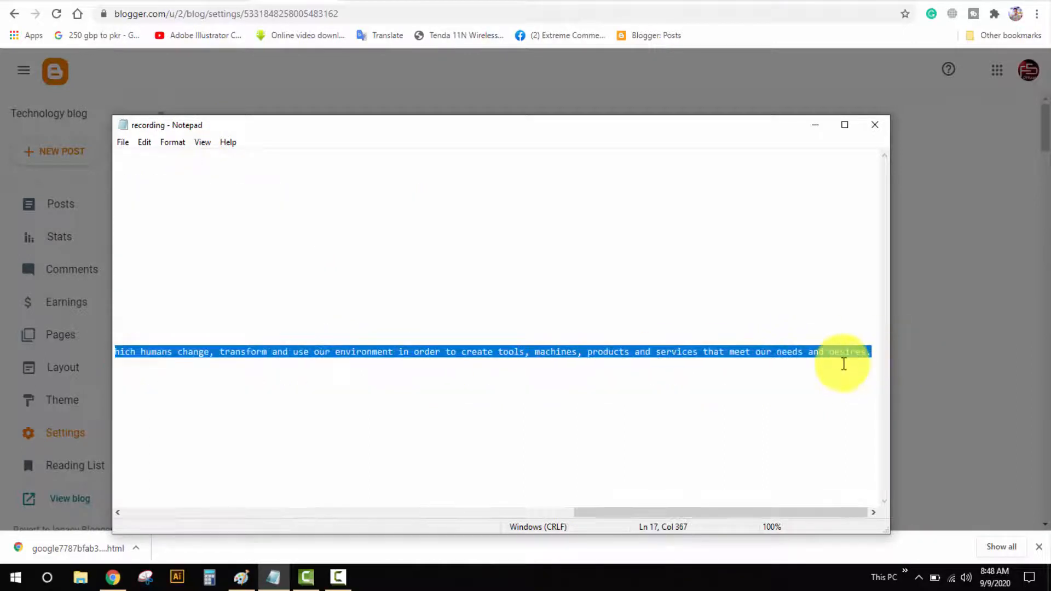
{"action": "right_click", "coordinate": [842, 363]}
{"action": "left_click", "coordinate": [874, 199]}
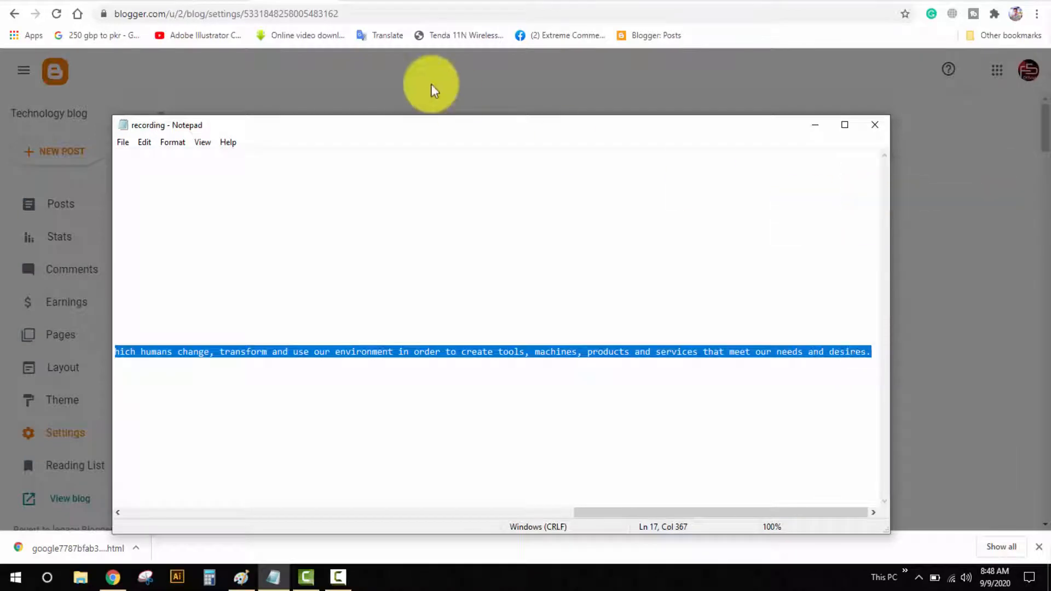
Step: Paste the copied author text into the blog description in Blogger and save it
{"action": "left_click", "coordinate": [431, 84]}
{"action": "right_click", "coordinate": [479, 287]}
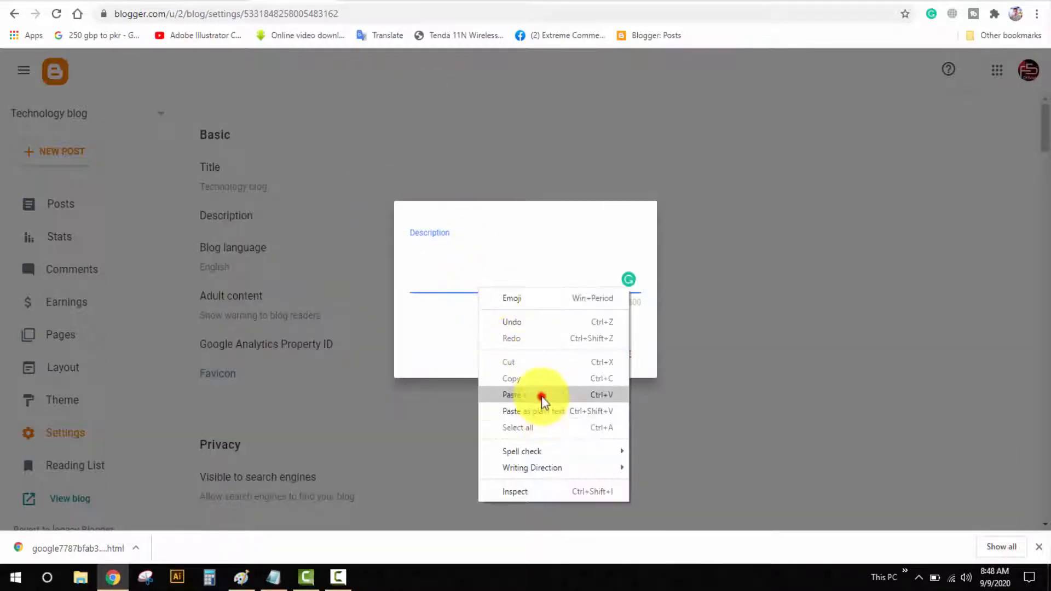
{"action": "left_click", "coordinate": [539, 398]}
{"action": "left_click", "coordinate": [639, 382]}
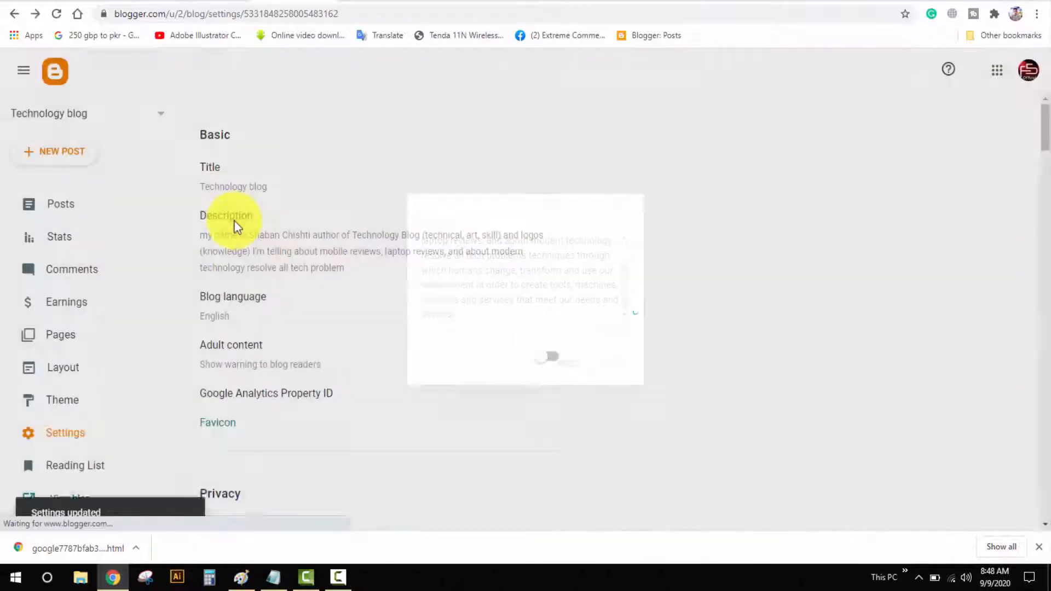
Step: Check the available blog languages and save the setting with English selected
{"action": "scroll", "coordinate": [239, 312], "scroll_direction": "down", "scroll_amount": 3}
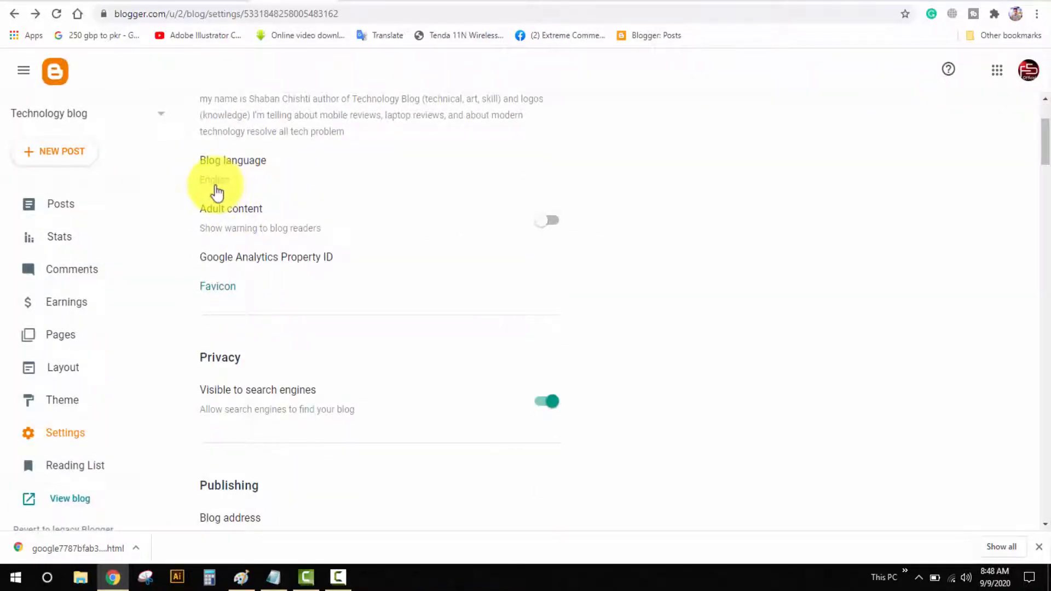
{"action": "left_click", "coordinate": [217, 193]}
{"action": "scroll", "coordinate": [553, 342], "scroll_direction": "down", "scroll_amount": 4}
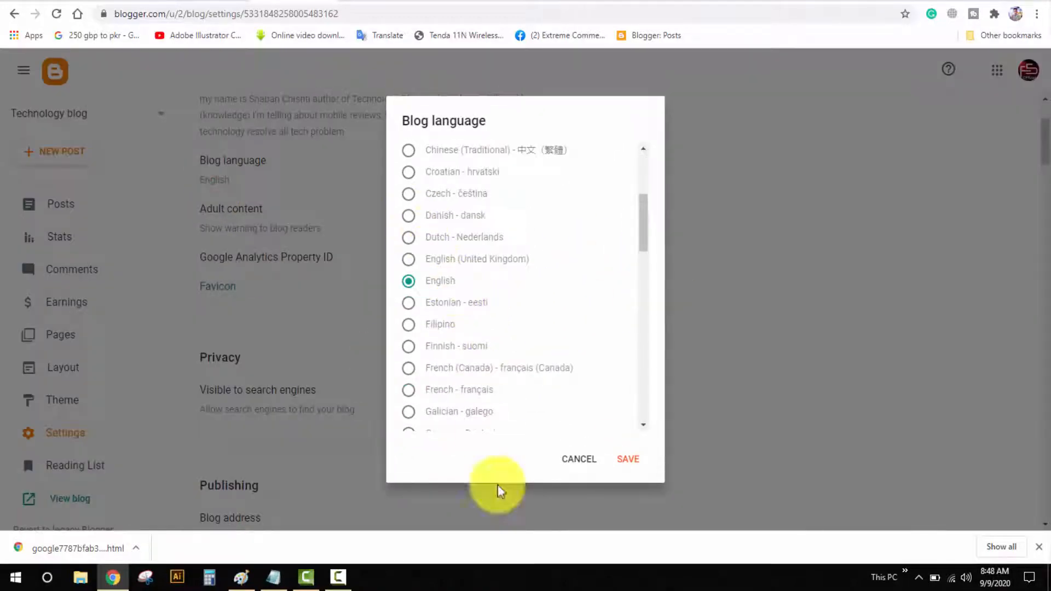
{"action": "scroll", "coordinate": [480, 290], "scroll_direction": "down", "scroll_amount": 2}
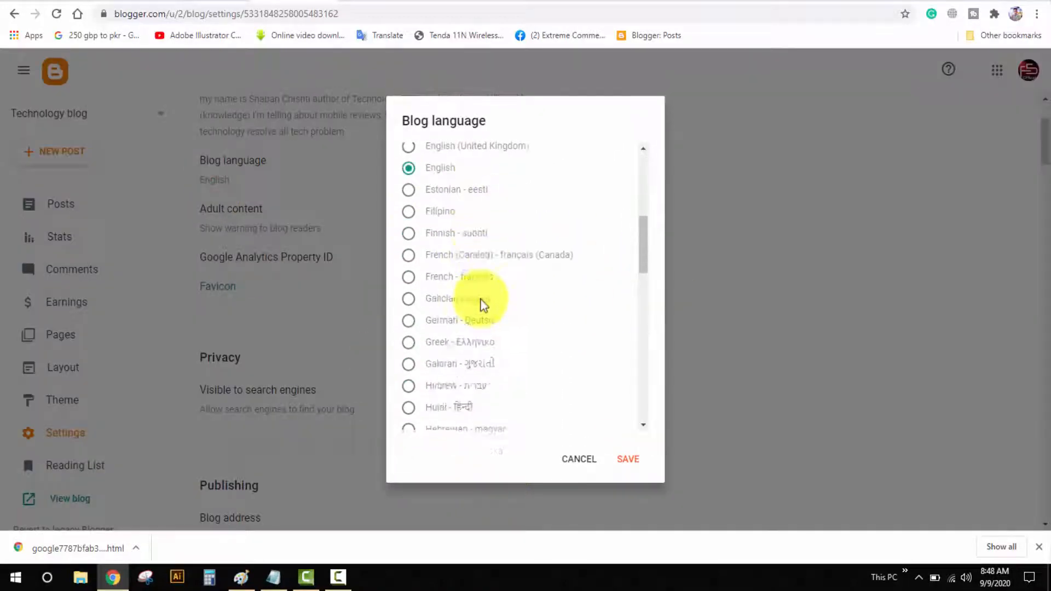
{"action": "scroll", "coordinate": [482, 312], "scroll_direction": "up", "scroll_amount": 5}
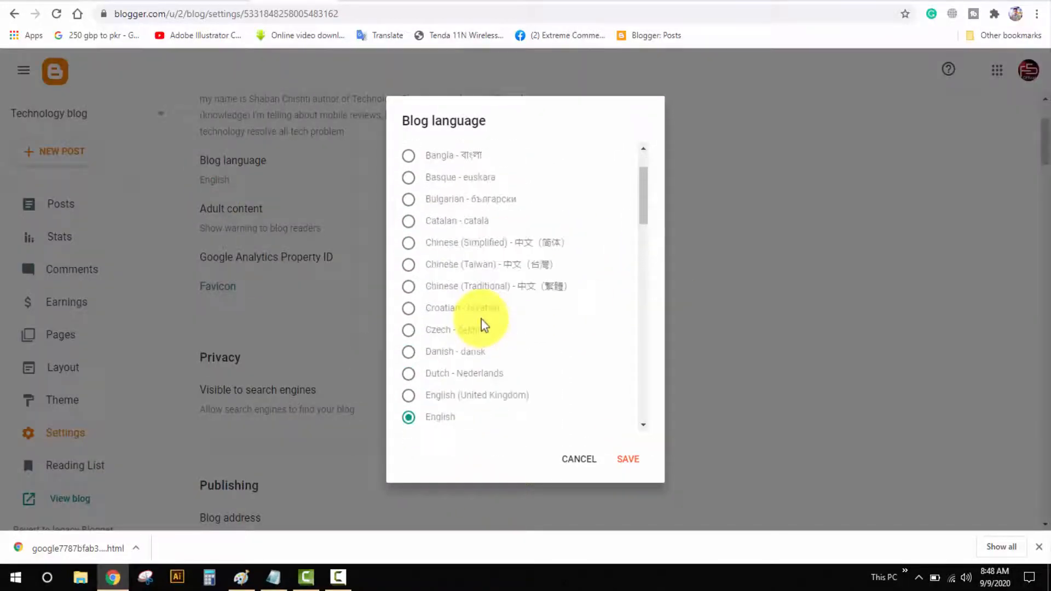
{"action": "left_click", "coordinate": [635, 462]}
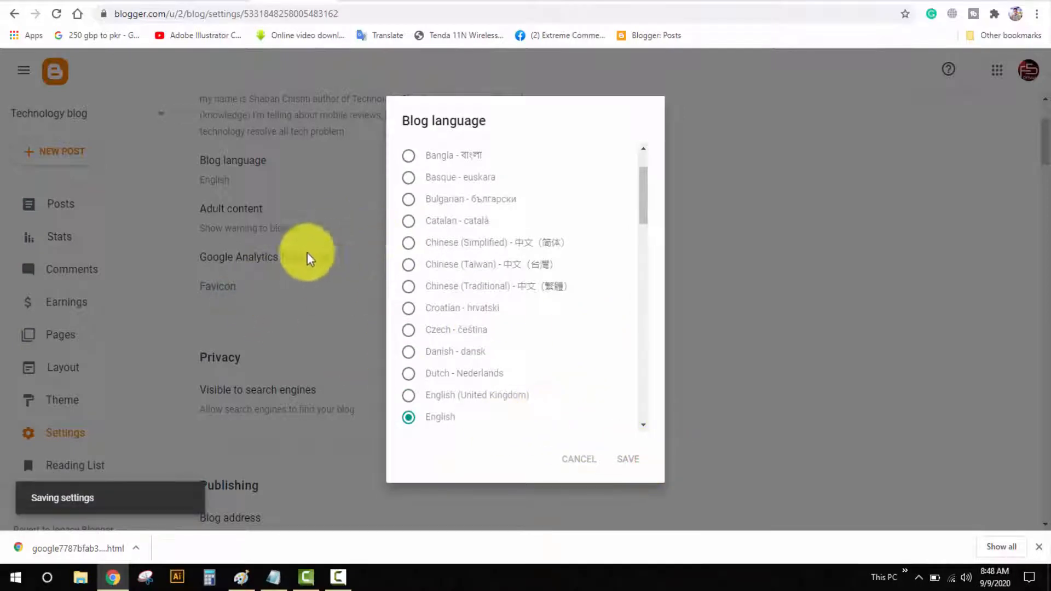
Step: Look over the search engine visibility and blog address settings under Privacy and Publishing
{"action": "scroll", "coordinate": [308, 256], "scroll_direction": "down", "scroll_amount": 2}
{"action": "scroll", "coordinate": [307, 260], "scroll_direction": "down", "scroll_amount": 3}
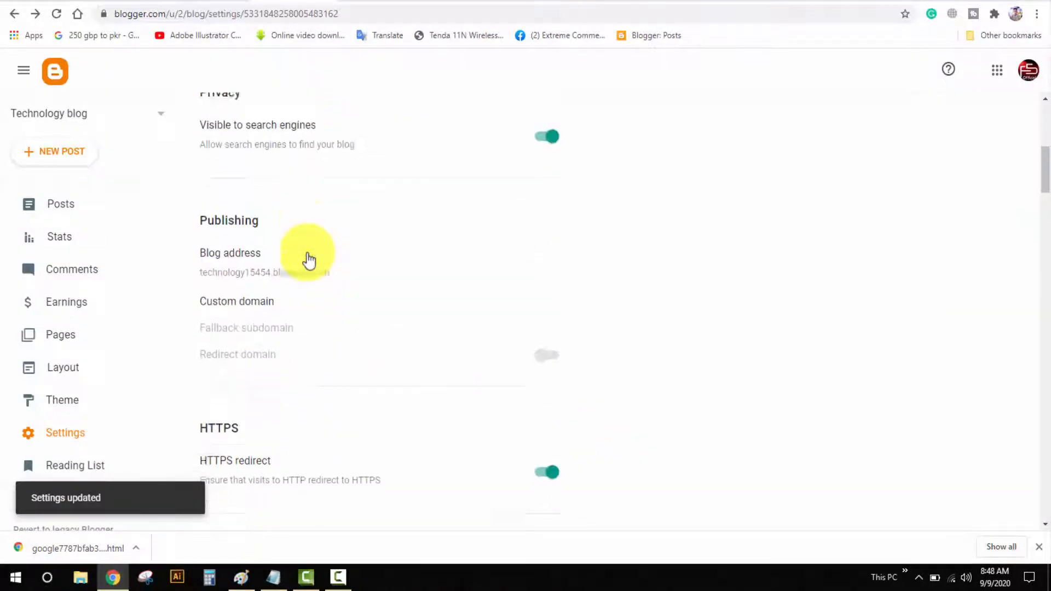
{"action": "scroll", "coordinate": [260, 257], "scroll_direction": "up", "scroll_amount": 1}
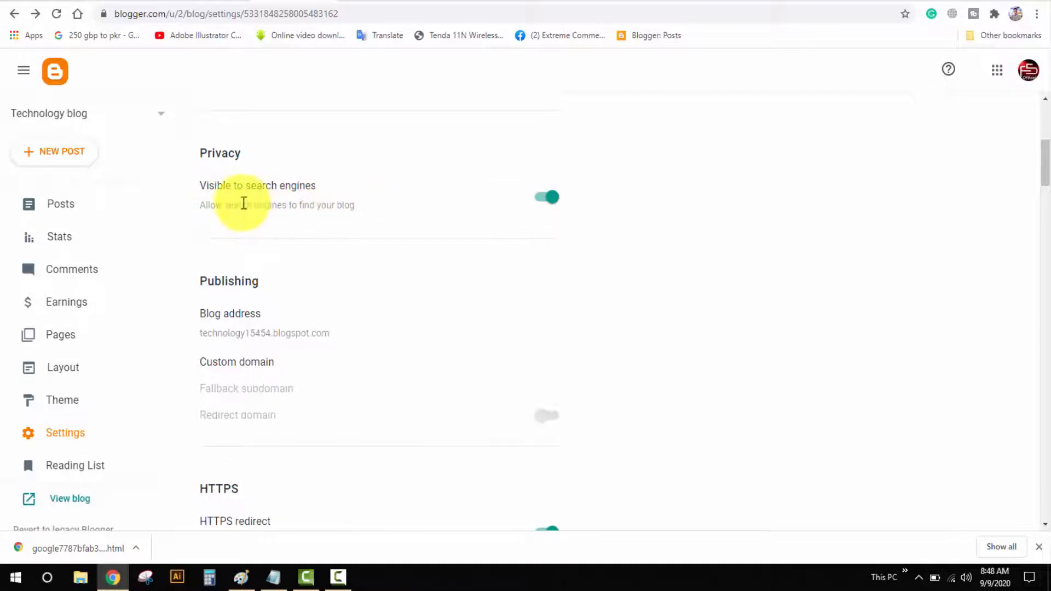
Step: Look over the HTTPS, permissions, posts and comments sections of the blog settings
{"action": "scroll", "coordinate": [411, 240], "scroll_direction": "down", "scroll_amount": 2}
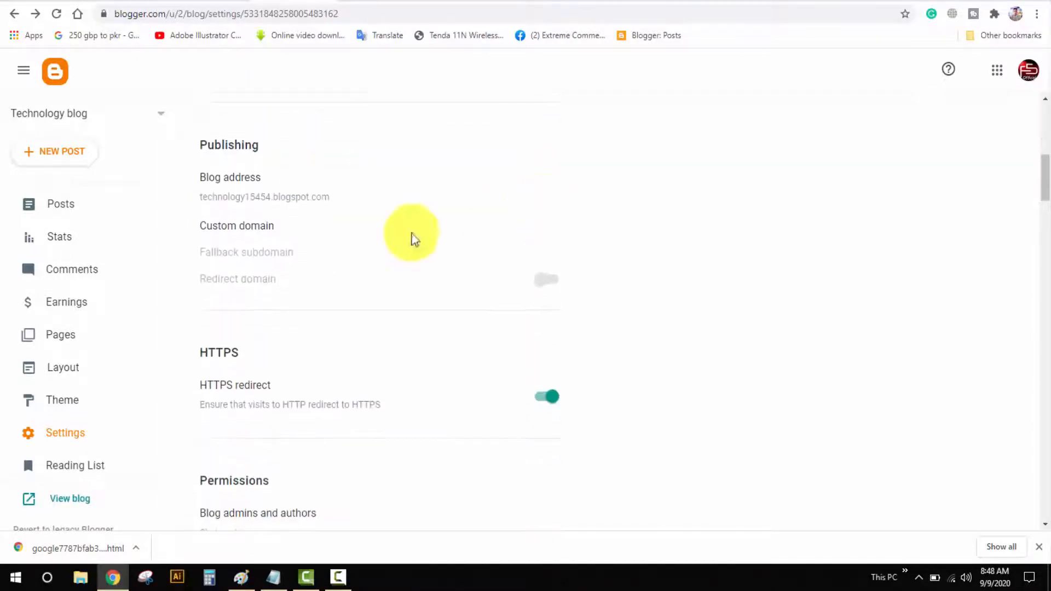
{"action": "scroll", "coordinate": [319, 222], "scroll_direction": "down", "scroll_amount": 1}
{"action": "scroll", "coordinate": [554, 323], "scroll_direction": "down", "scroll_amount": 1}
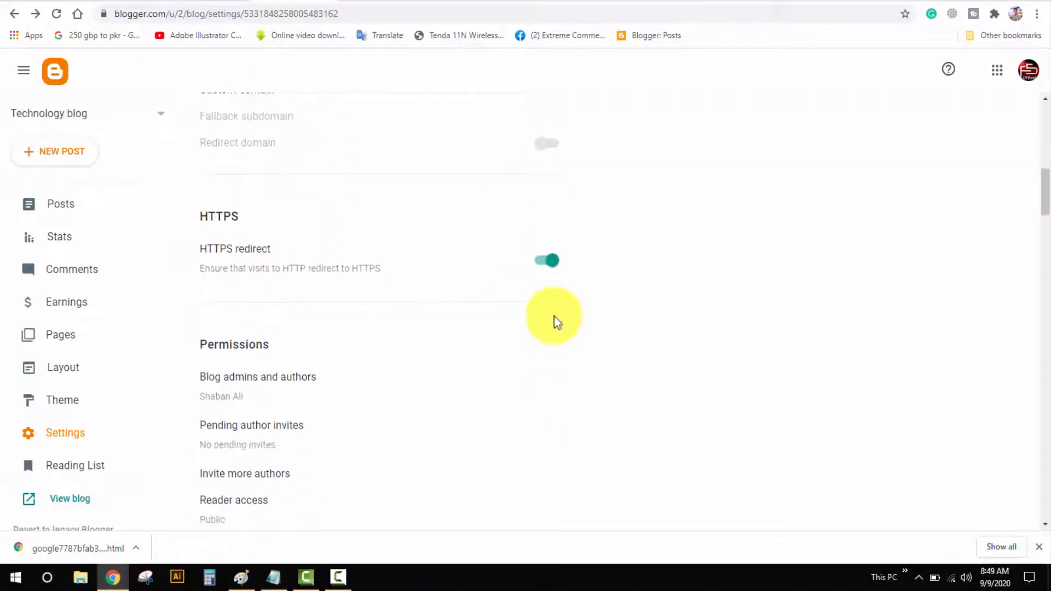
{"action": "scroll", "coordinate": [553, 276], "scroll_direction": "down", "scroll_amount": 8}
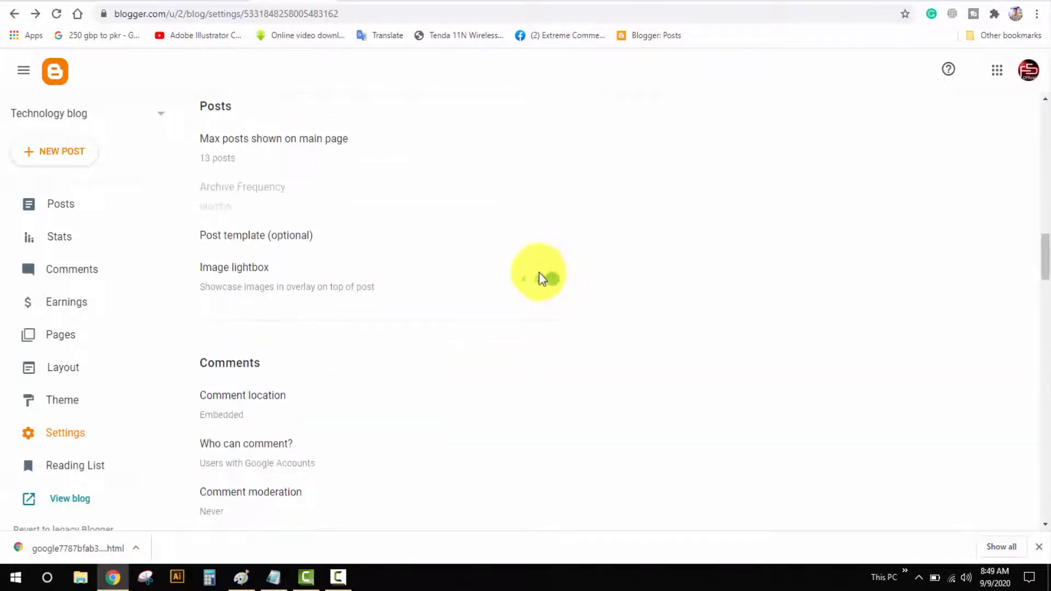
{"action": "scroll", "coordinate": [552, 278], "scroll_direction": "down", "scroll_amount": 5}
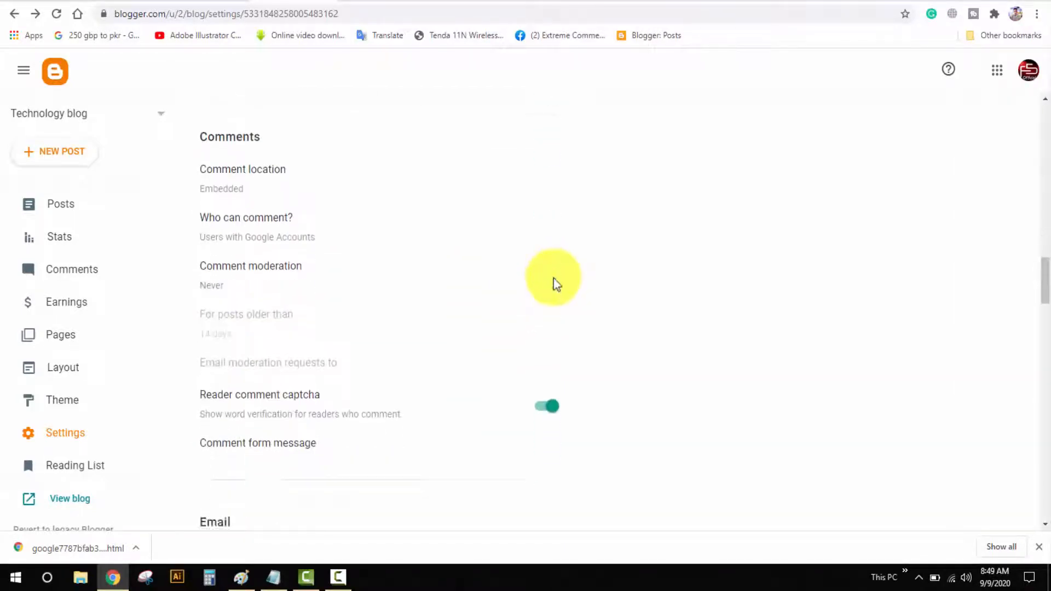
{"action": "scroll", "coordinate": [564, 303], "scroll_direction": "down", "scroll_amount": 1}
{"action": "scroll", "coordinate": [556, 301], "scroll_direction": "down", "scroll_amount": 8}
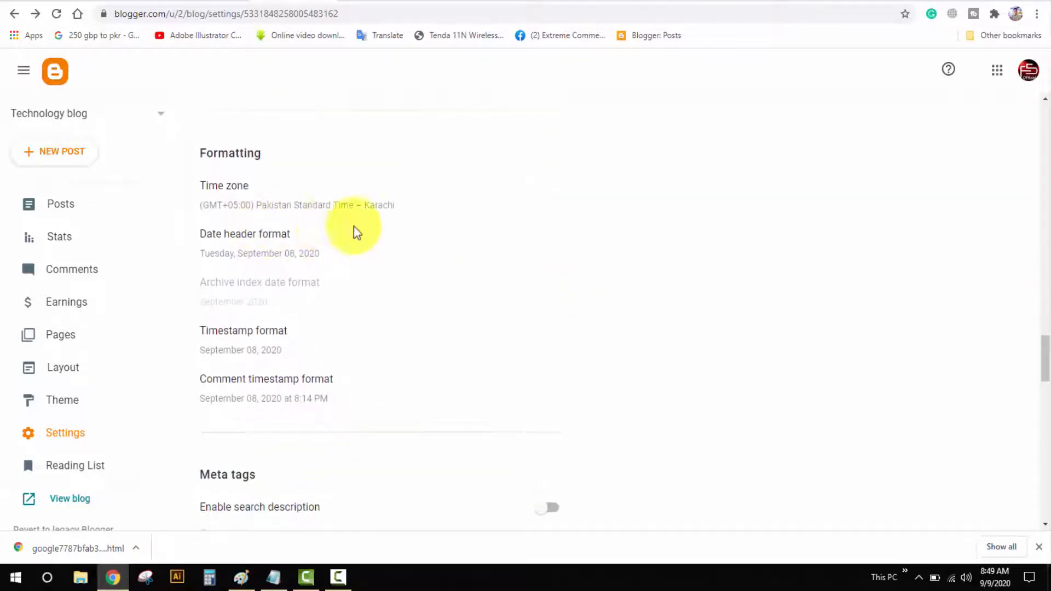
Step: Look through the available time zones under Formatting and close the list without saving
{"action": "left_click", "coordinate": [364, 212]}
{"action": "scroll", "coordinate": [475, 295], "scroll_direction": "down", "scroll_amount": 10}
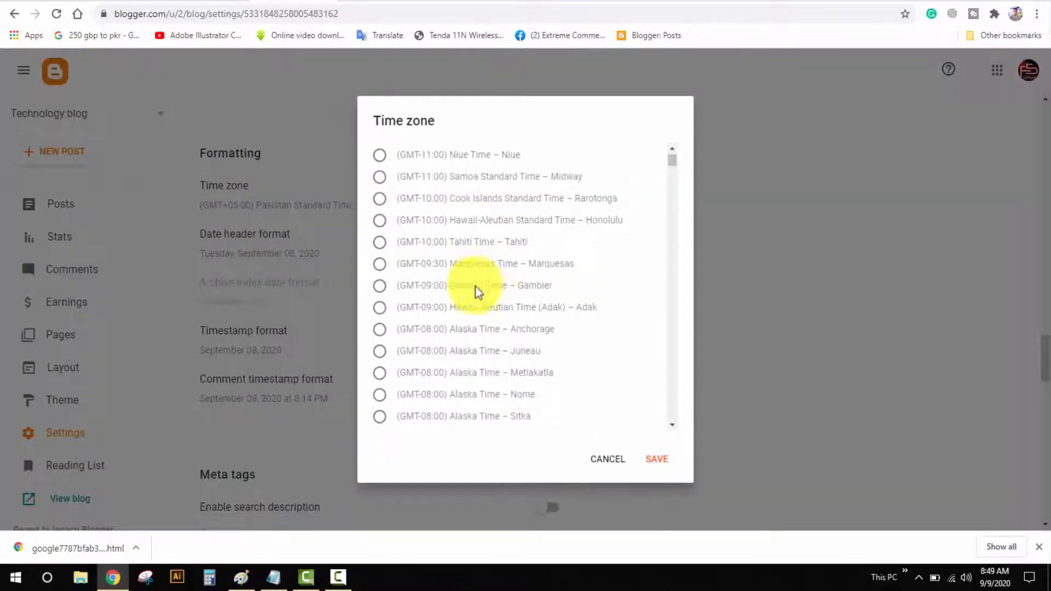
{"action": "scroll", "coordinate": [475, 296], "scroll_direction": "down", "scroll_amount": 10}
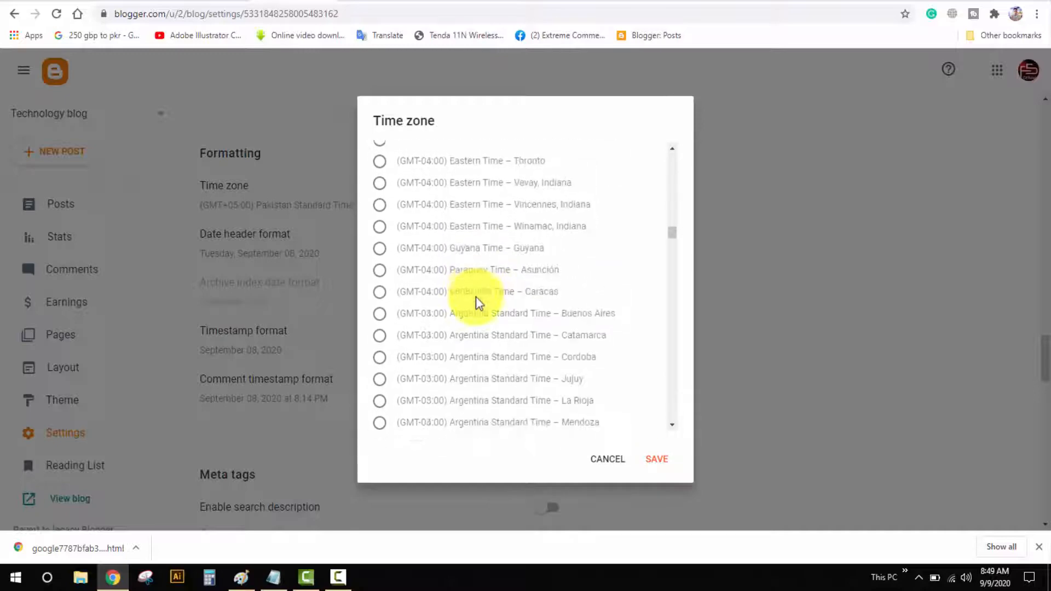
{"action": "left_click_drag", "start_coordinate": [669, 253], "coordinate": [683, 433]}
{"action": "left_click", "coordinate": [608, 459]}
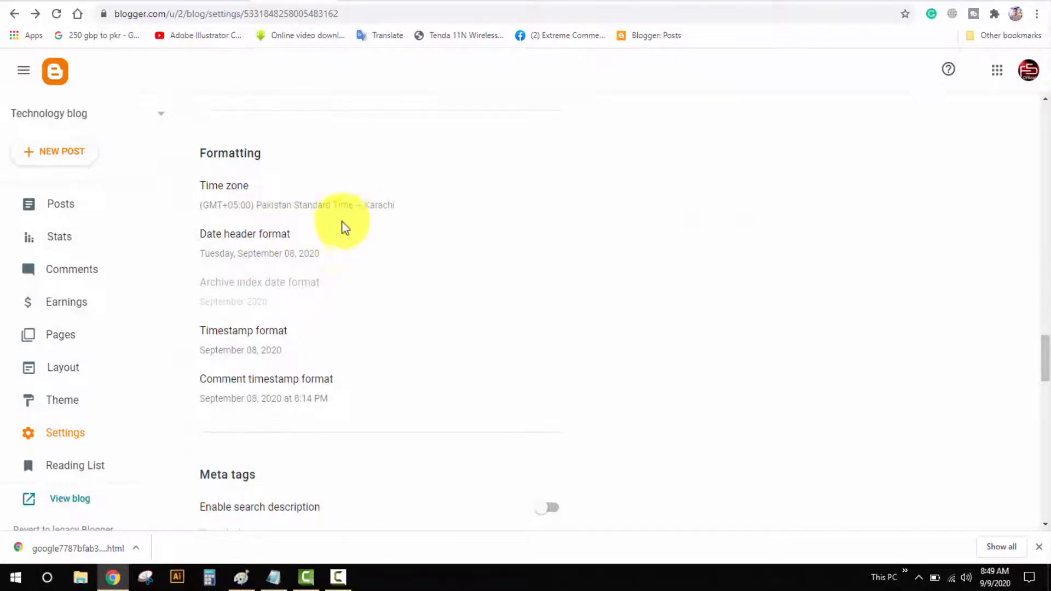
Step: Enable the search description under Meta tags and open its text for editing
{"action": "scroll", "coordinate": [326, 229], "scroll_direction": "down", "scroll_amount": 4}
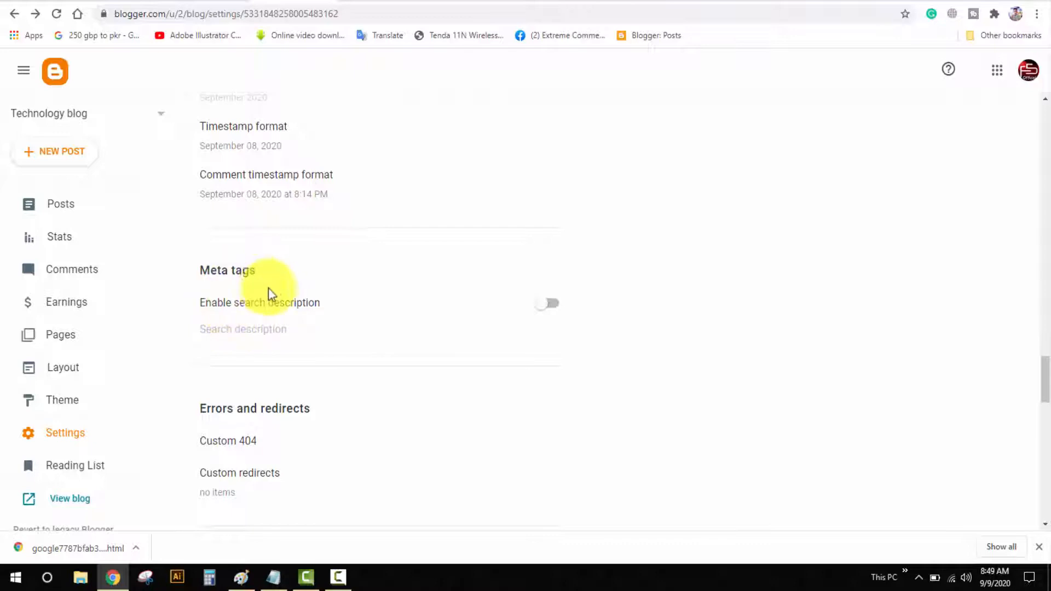
{"action": "left_click", "coordinate": [549, 304]}
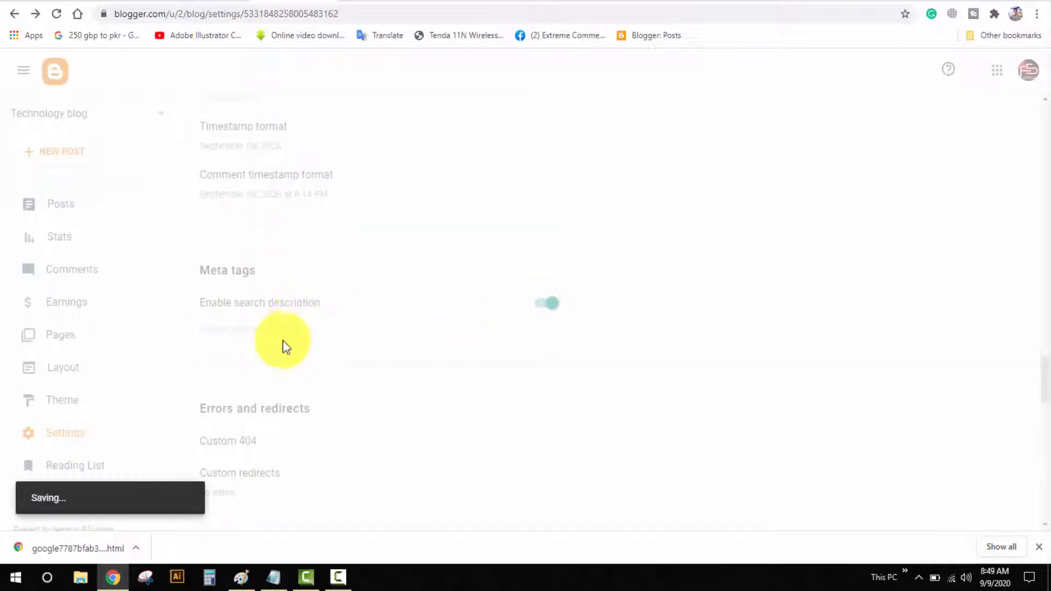
{"action": "left_click", "coordinate": [263, 338]}
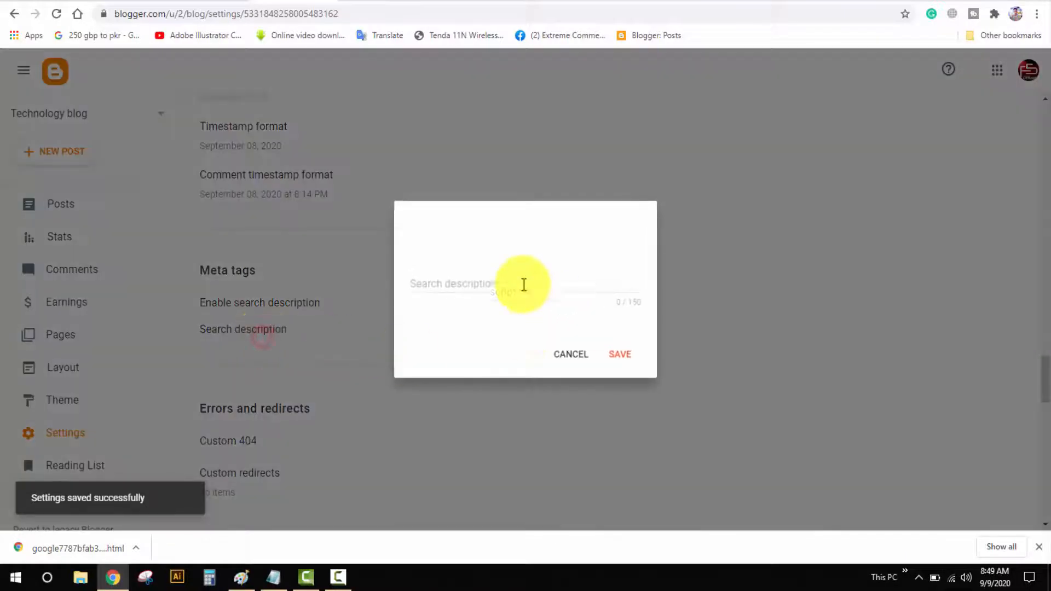
{"action": "left_click", "coordinate": [494, 285]}
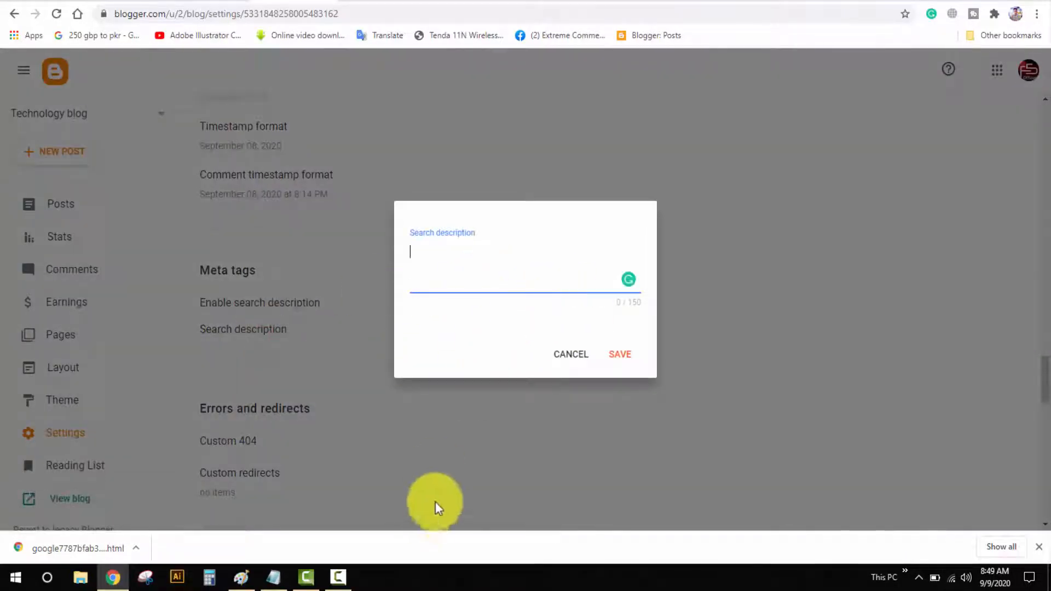
Step: Copy the author description below the tags heading from the recording notes in Notepad, and return to Blogger
{"action": "left_click", "coordinate": [277, 572]}
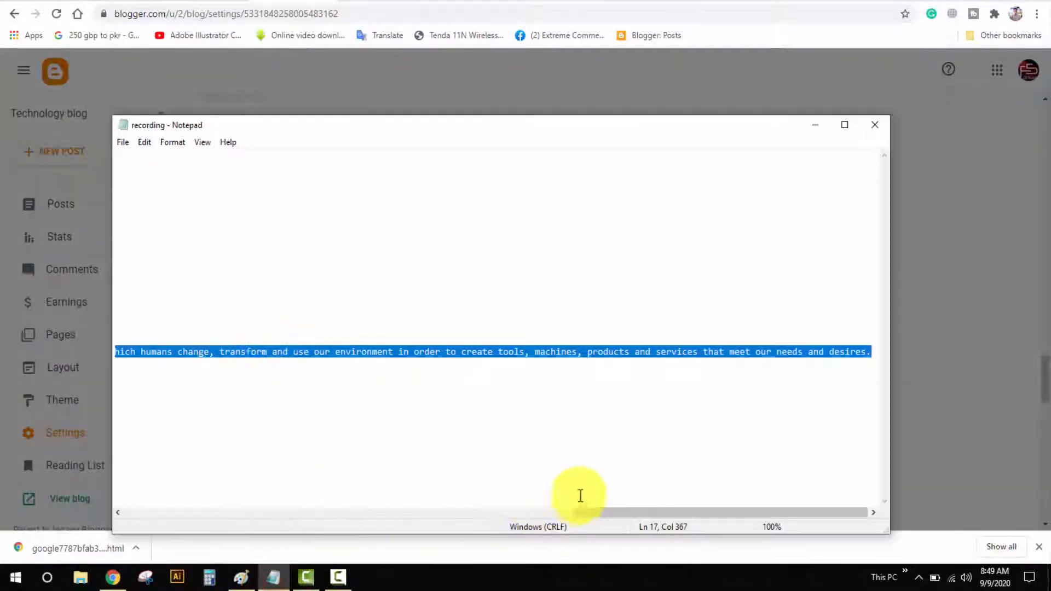
{"action": "left_click_drag", "start_coordinate": [579, 513], "coordinate": [129, 542]}
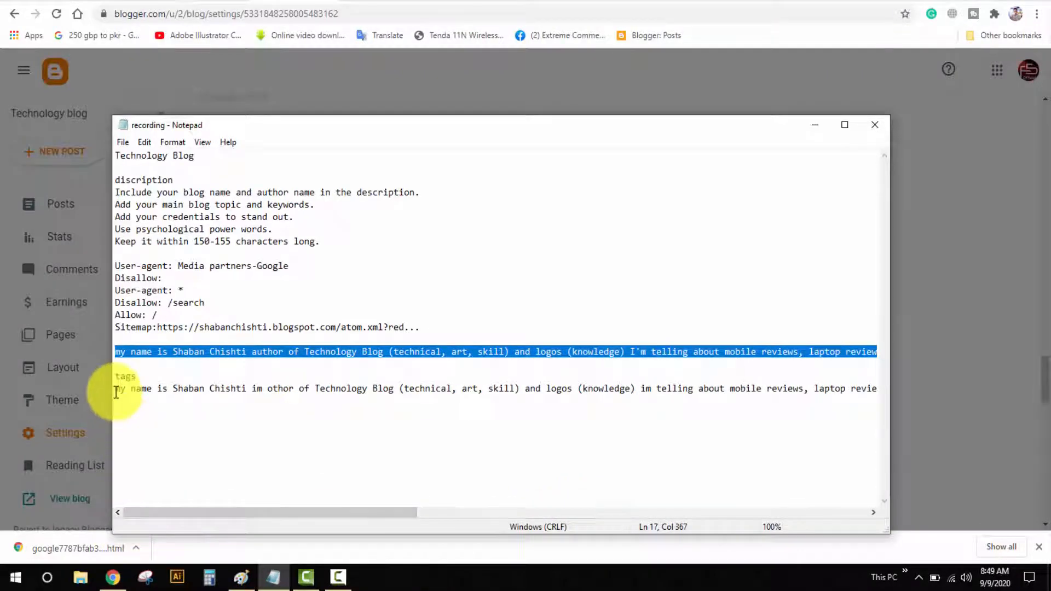
{"action": "left_click_drag", "start_coordinate": [117, 388], "coordinate": [640, 382]}
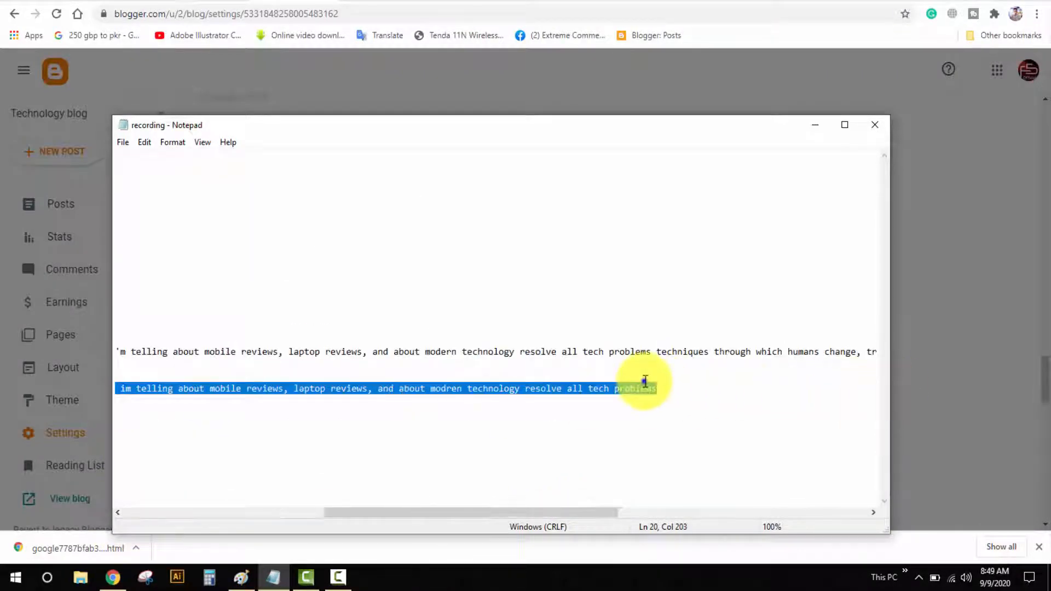
{"action": "right_click", "coordinate": [643, 381]}
{"action": "left_click", "coordinate": [709, 220]}
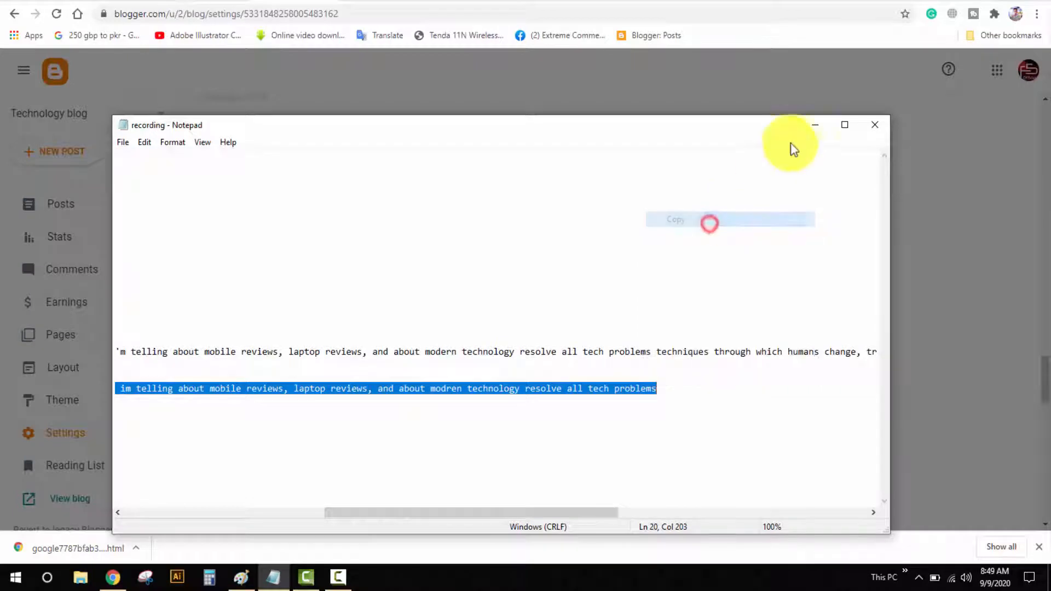
{"action": "left_click", "coordinate": [812, 128]}
Step: Paste the copied author text into the search description and save it
{"action": "right_click", "coordinate": [465, 265]}
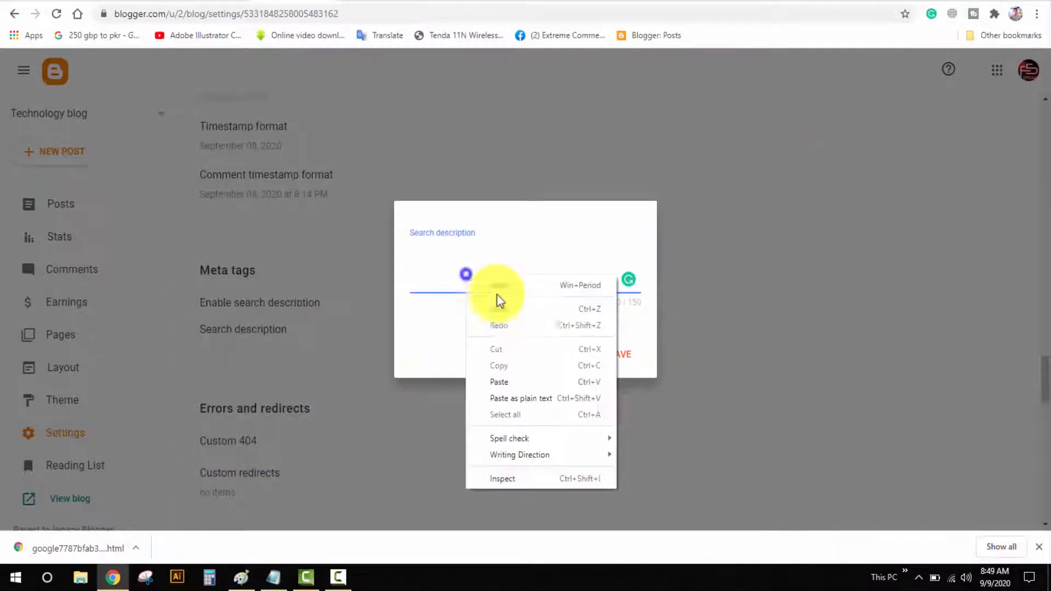
{"action": "left_click", "coordinate": [521, 380]}
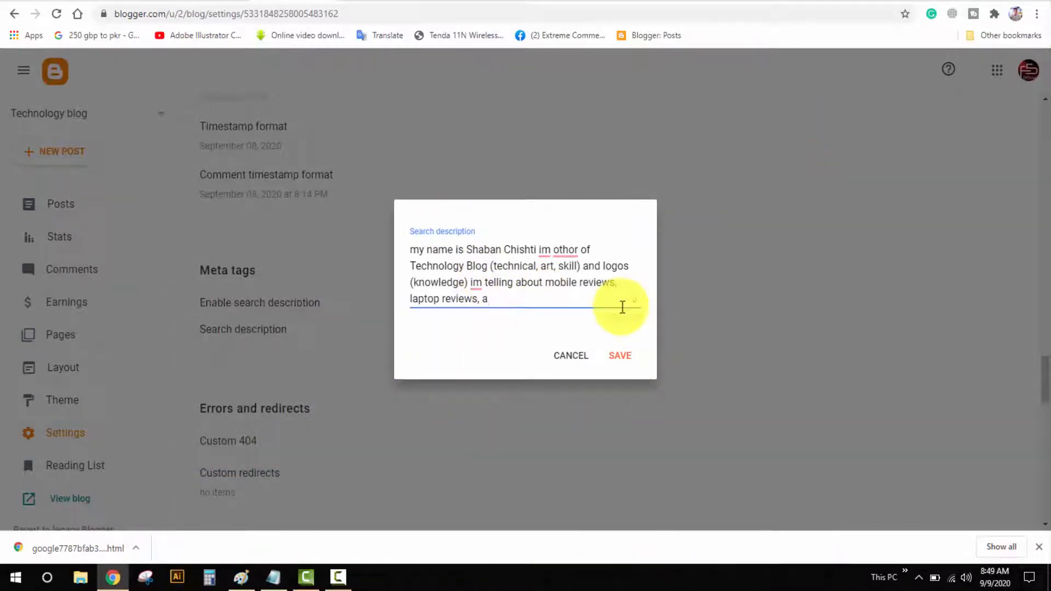
{"action": "left_click", "coordinate": [610, 356]}
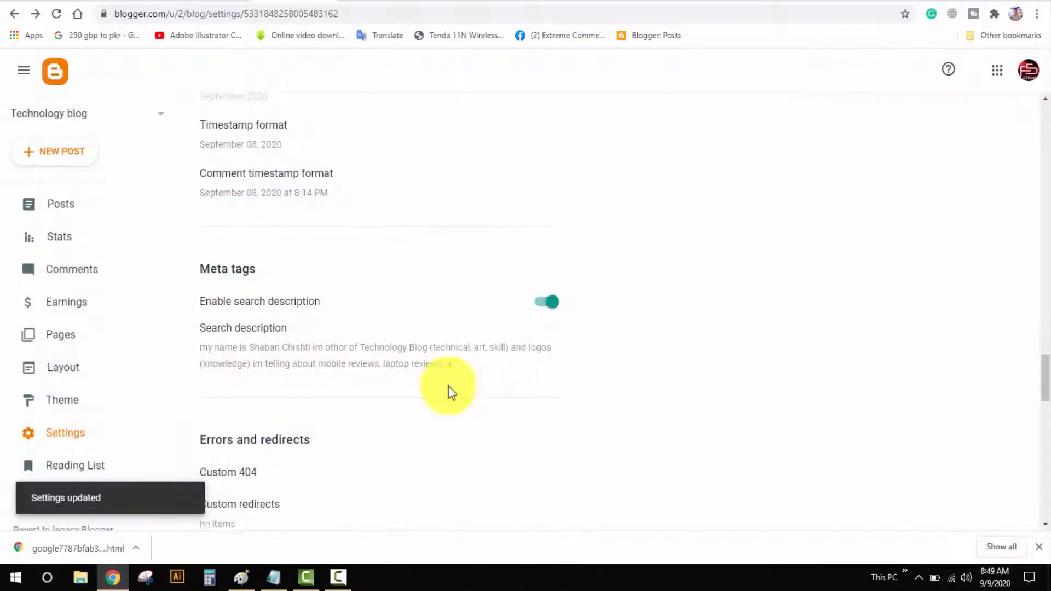
Step: Examine the Errors and redirects settings, including the form for a new custom redirect, without adding one
{"action": "scroll", "coordinate": [265, 291], "scroll_direction": "down", "scroll_amount": 1}
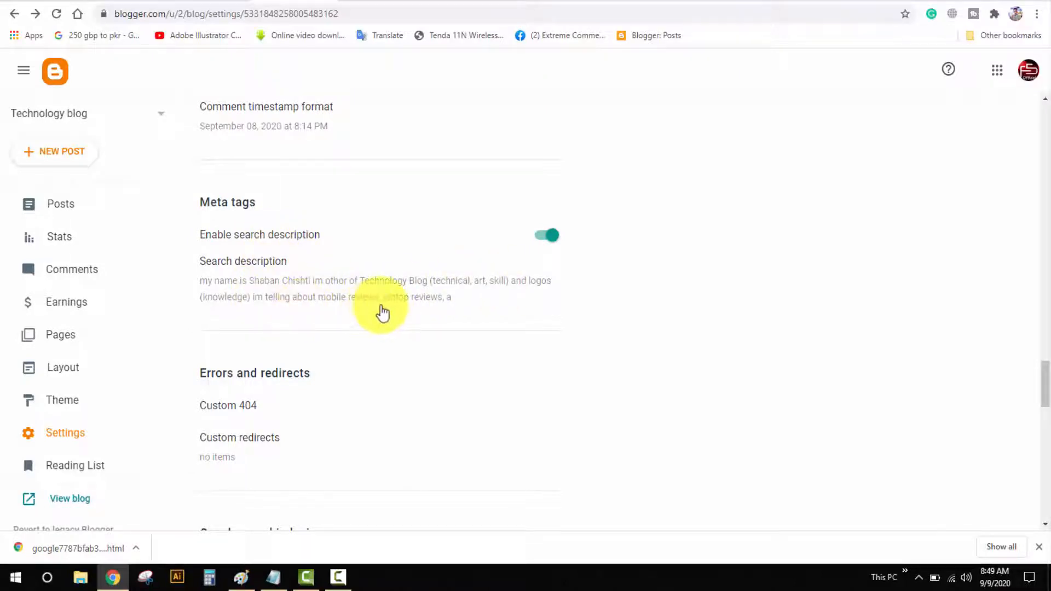
{"action": "scroll", "coordinate": [368, 257], "scroll_direction": "down", "scroll_amount": 3}
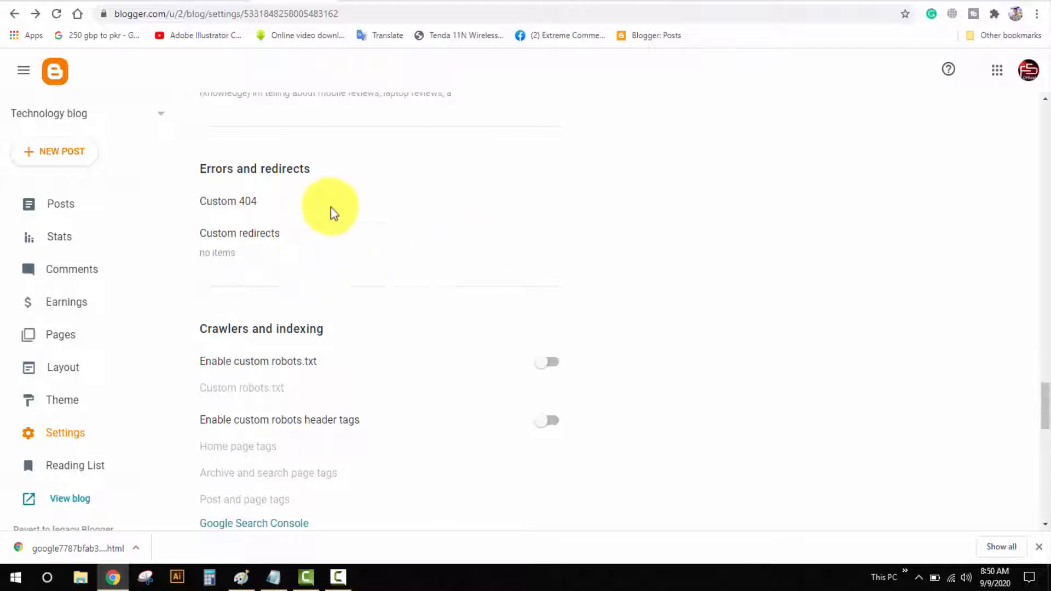
{"action": "left_click", "coordinate": [207, 248]}
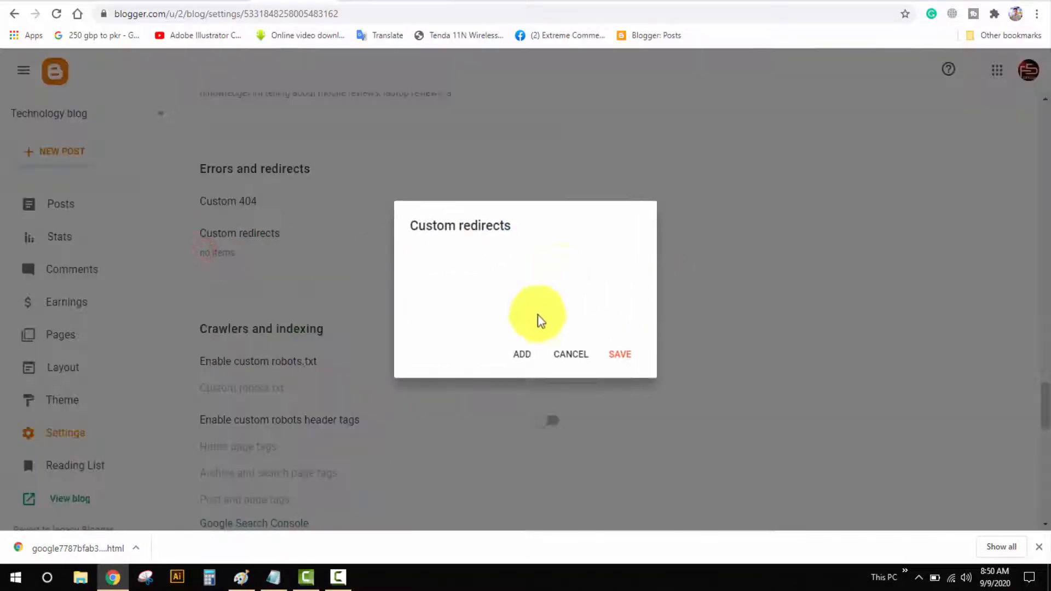
{"action": "left_click", "coordinate": [527, 354]}
{"action": "left_click", "coordinate": [467, 236]}
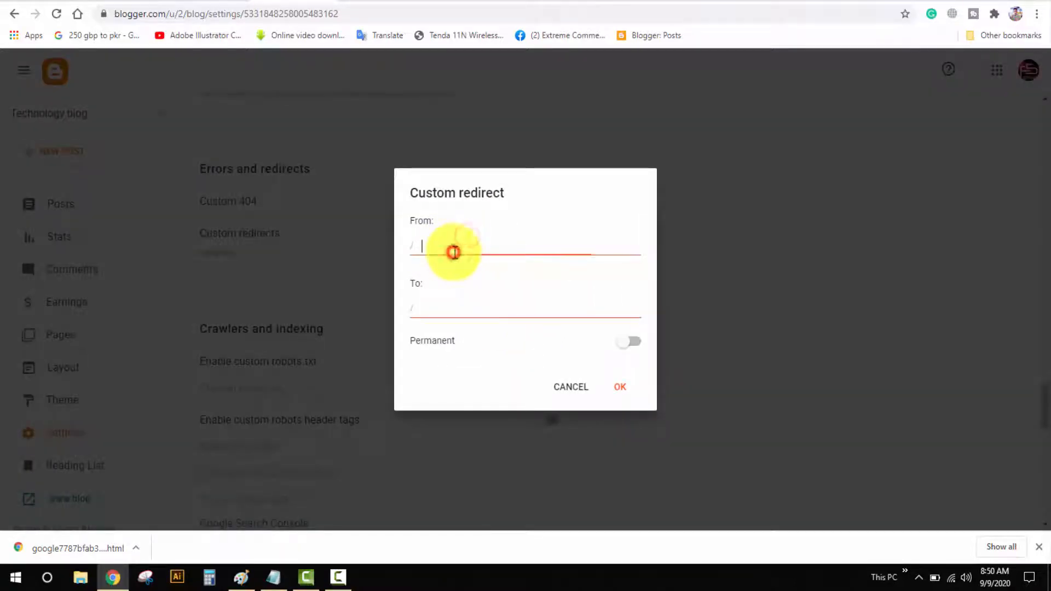
{"action": "left_click", "coordinate": [564, 383]}
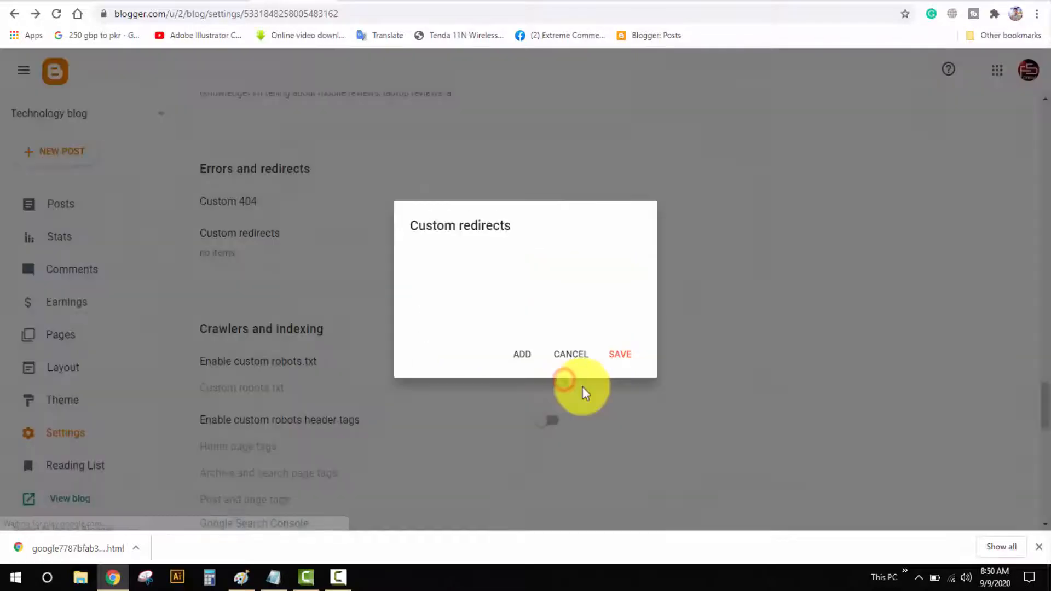
{"action": "left_click", "coordinate": [570, 356]}
Step: Enable custom robots.txt under Crawlers and indexing and open its content for editing
{"action": "scroll", "coordinate": [381, 323], "scroll_direction": "down", "scroll_amount": 1}
{"action": "scroll", "coordinate": [381, 323], "scroll_direction": "down", "scroll_amount": 1}
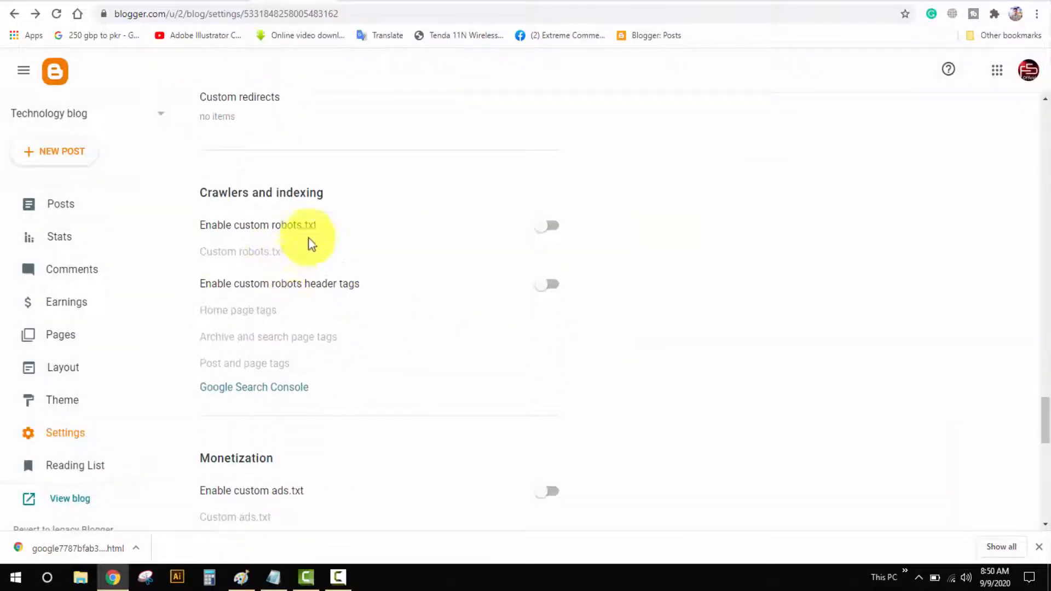
{"action": "left_click", "coordinate": [549, 227]}
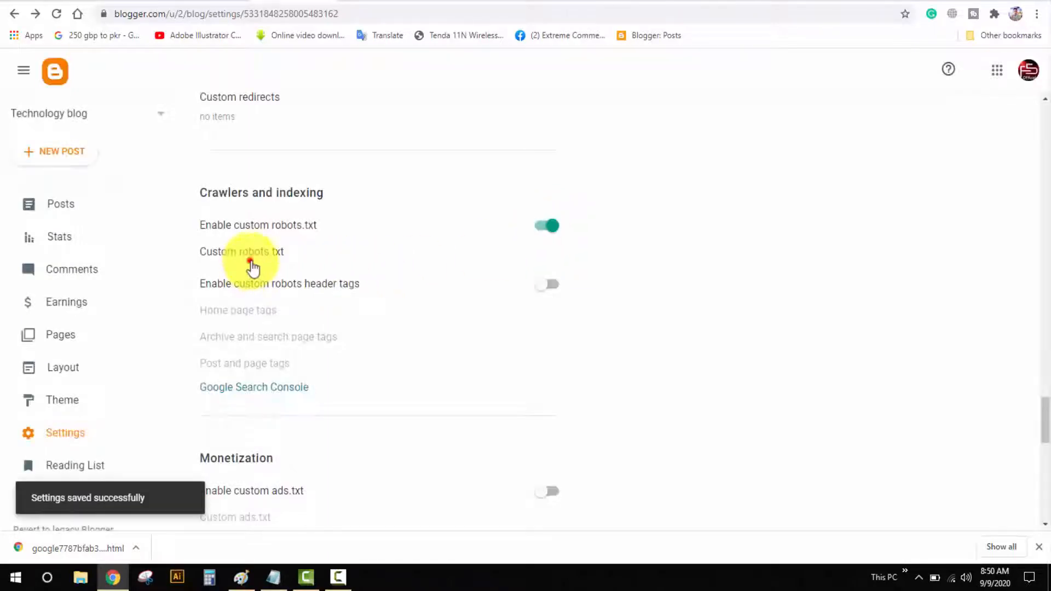
{"action": "left_click", "coordinate": [251, 257]}
{"action": "left_click", "coordinate": [450, 274]}
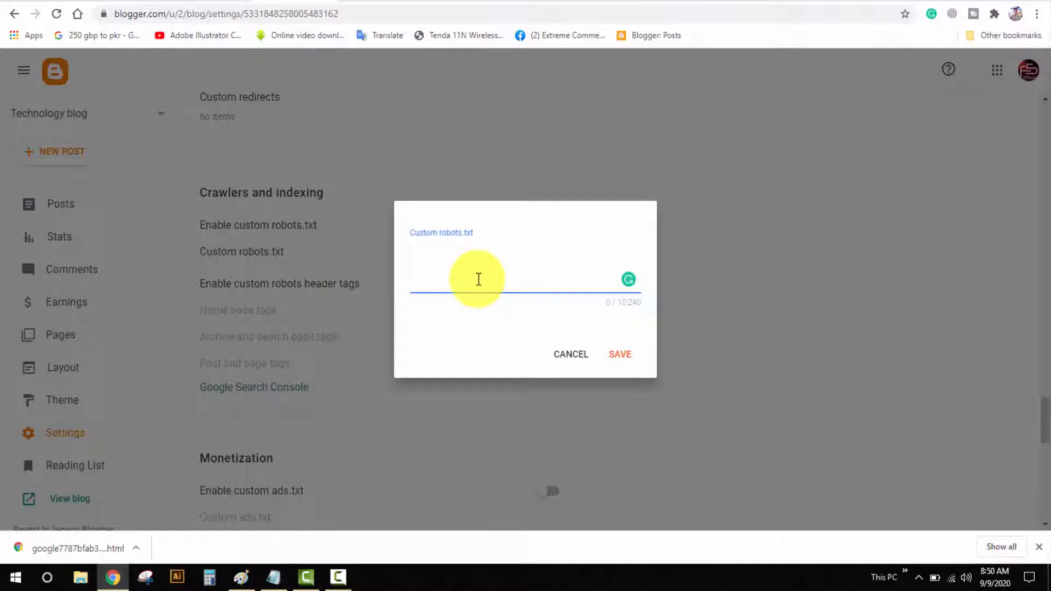
Step: Switch to the Blogger XML Sitemaps page at labnol.org/blogger/sitemap/ and show its full web address
{"action": "left_click", "coordinate": [716, 0]}
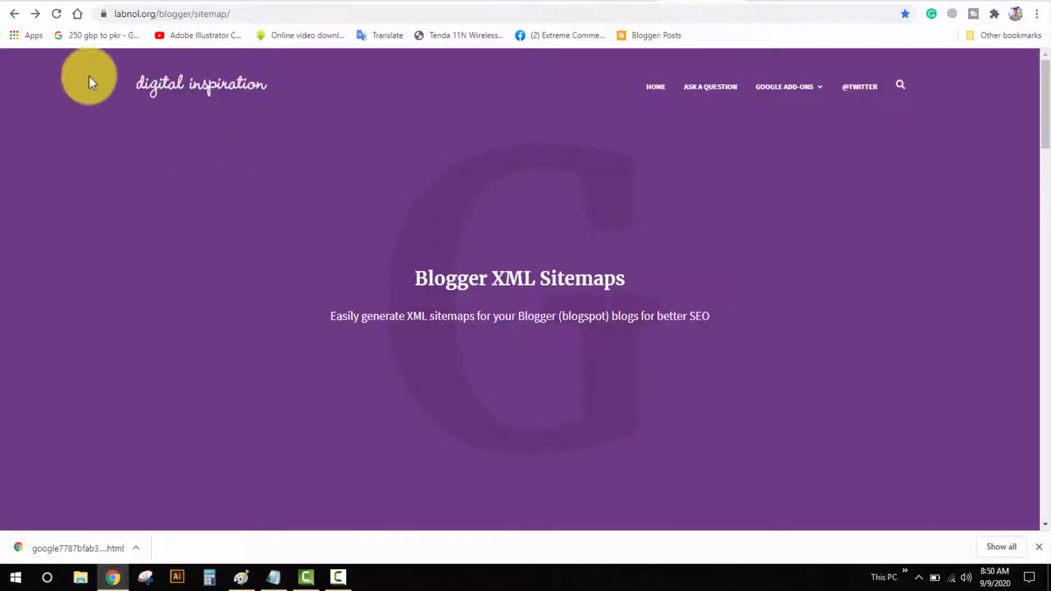
{"action": "left_click", "coordinate": [244, 16]}
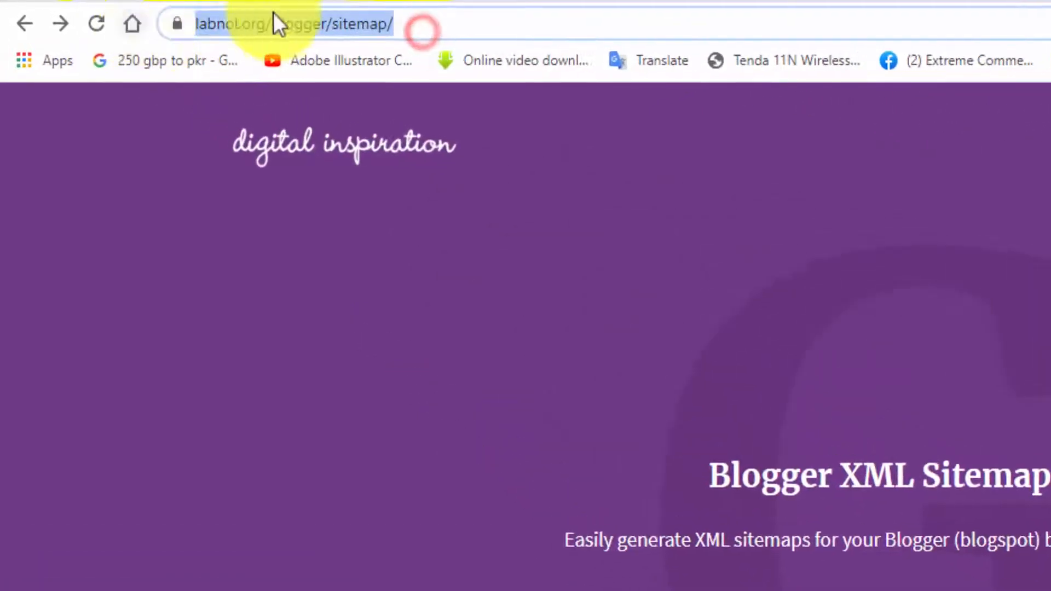
{"action": "left_click", "coordinate": [392, 24]}
{"action": "left_click", "coordinate": [490, 22]}
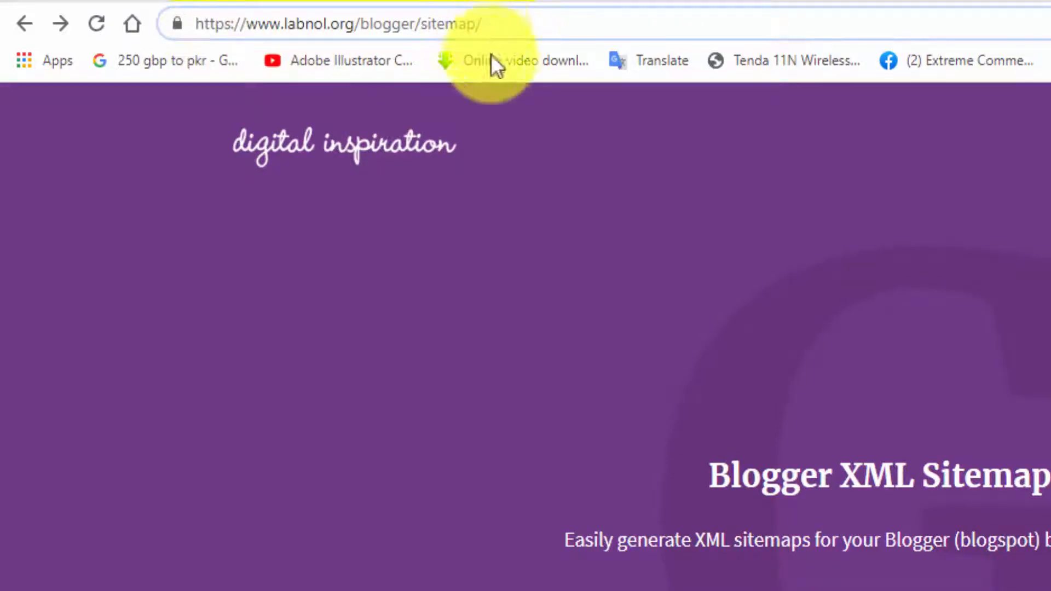
{"action": "key", "text": "XF86MonBrightnessUp"}
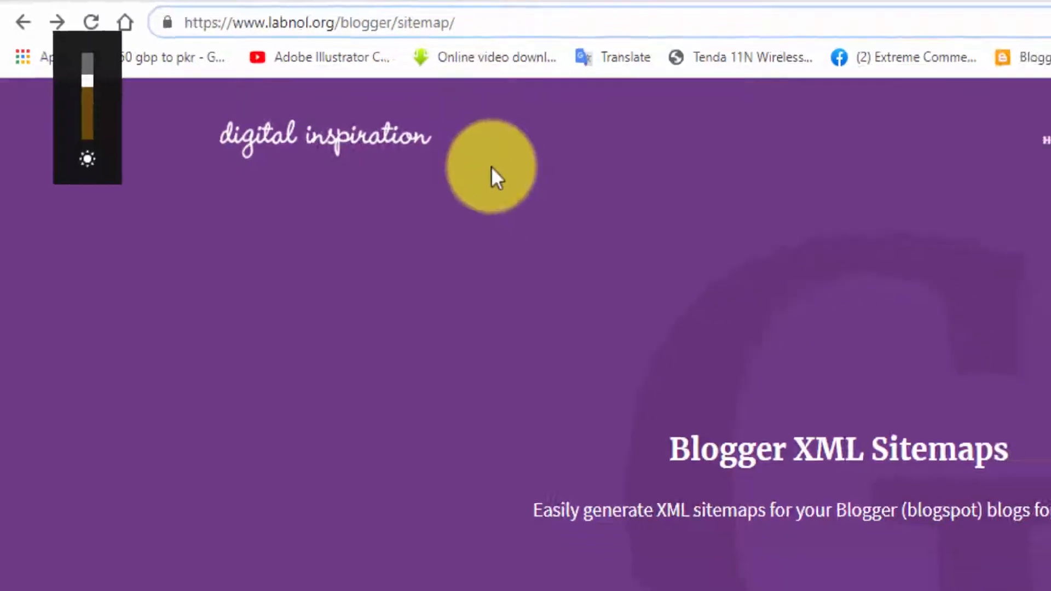
Step: Return the labnol sitemap generator to its entry form for a new sitemap and activate the blog URL field
{"action": "scroll", "coordinate": [601, 218], "scroll_direction": "down", "scroll_amount": 5}
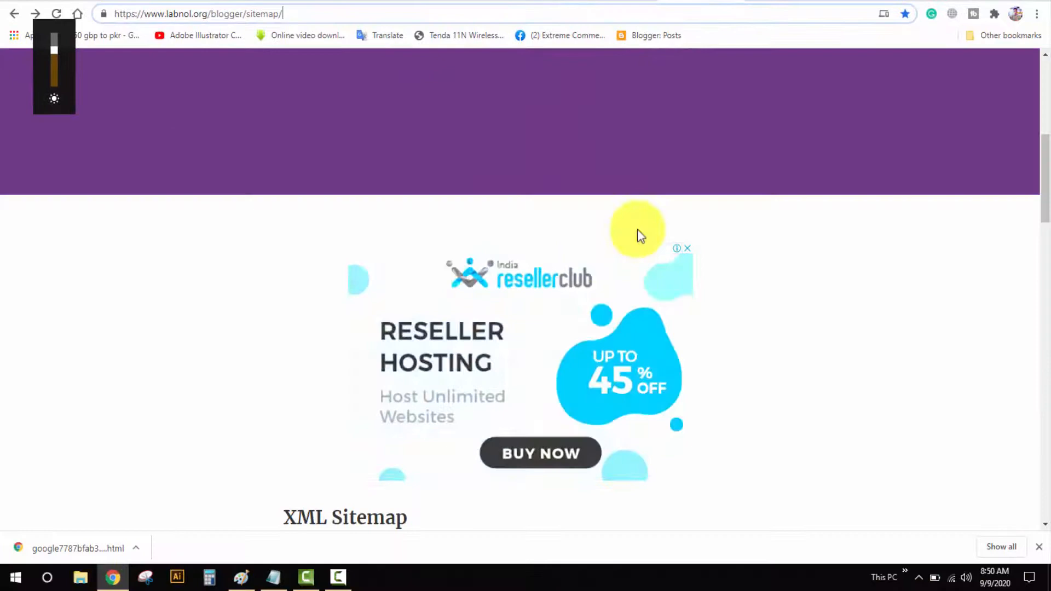
{"action": "scroll", "coordinate": [218, 234], "scroll_direction": "up", "scroll_amount": 7}
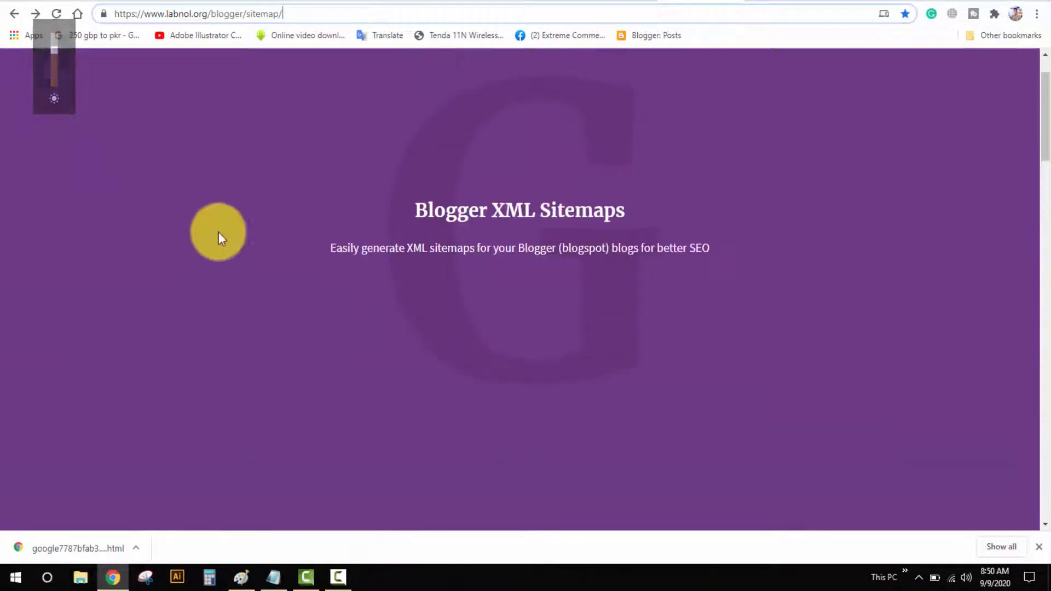
{"action": "scroll", "coordinate": [511, 281], "scroll_direction": "down", "scroll_amount": 12}
{"action": "scroll", "coordinate": [439, 293], "scroll_direction": "down", "scroll_amount": 5}
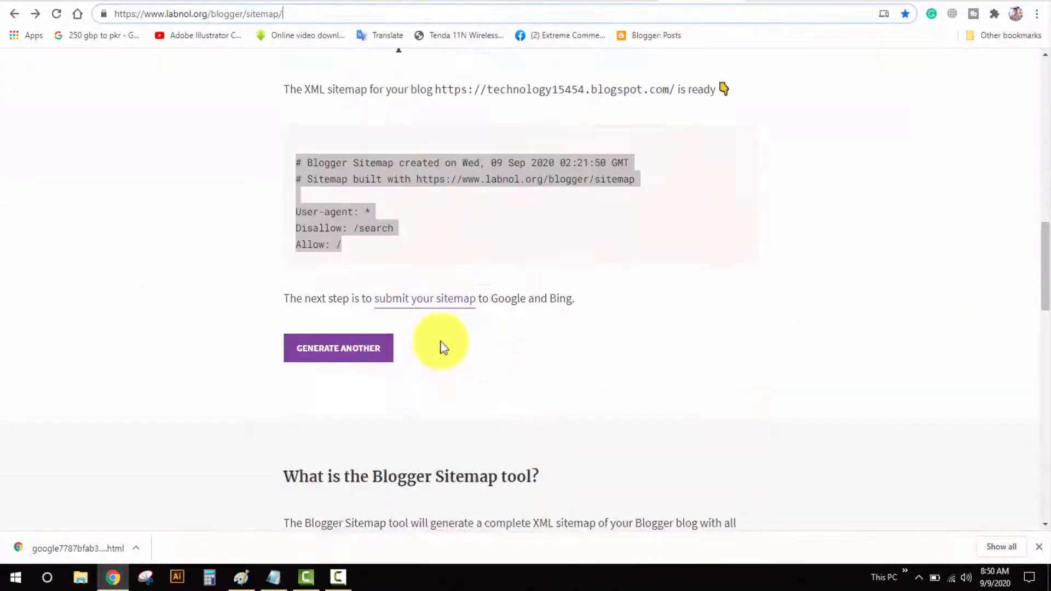
{"action": "left_click", "coordinate": [445, 342]}
{"action": "left_click", "coordinate": [368, 285]}
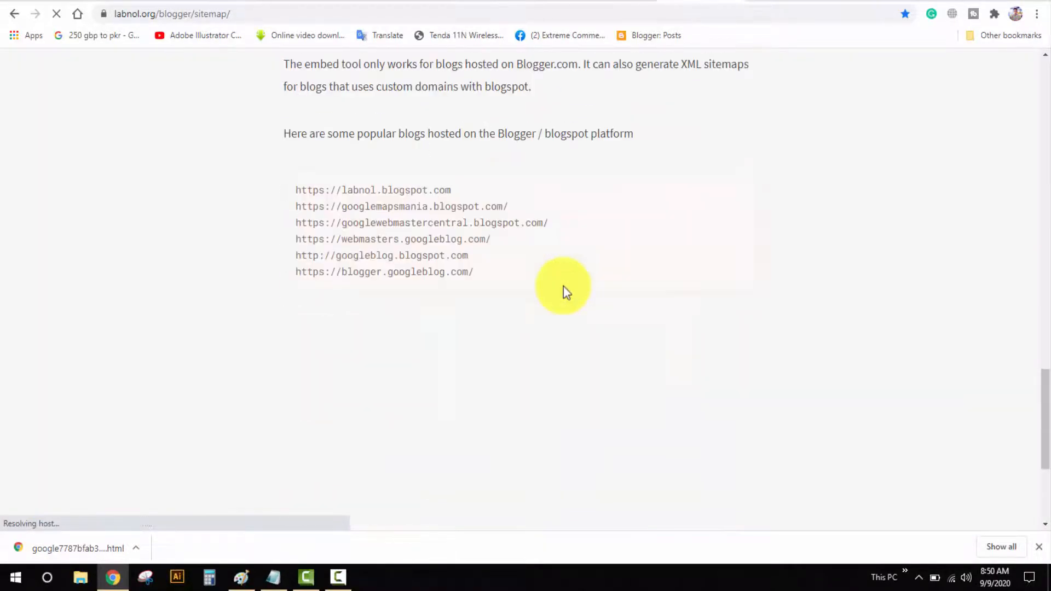
{"action": "scroll", "coordinate": [563, 287], "scroll_direction": "up", "scroll_amount": 6}
{"action": "scroll", "coordinate": [428, 308], "scroll_direction": "up", "scroll_amount": 9}
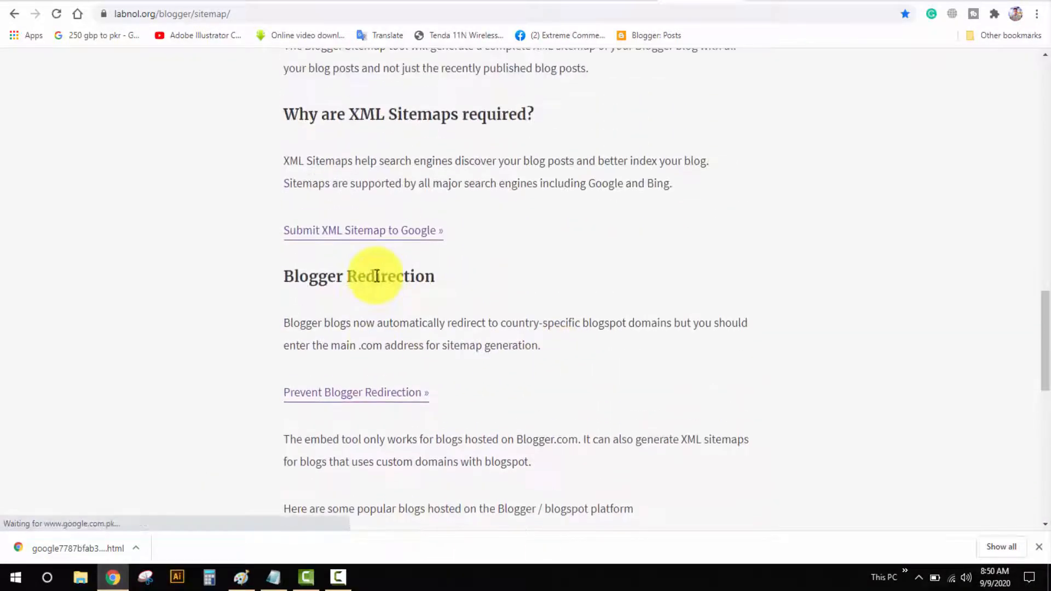
{"action": "left_click", "coordinate": [420, 284]}
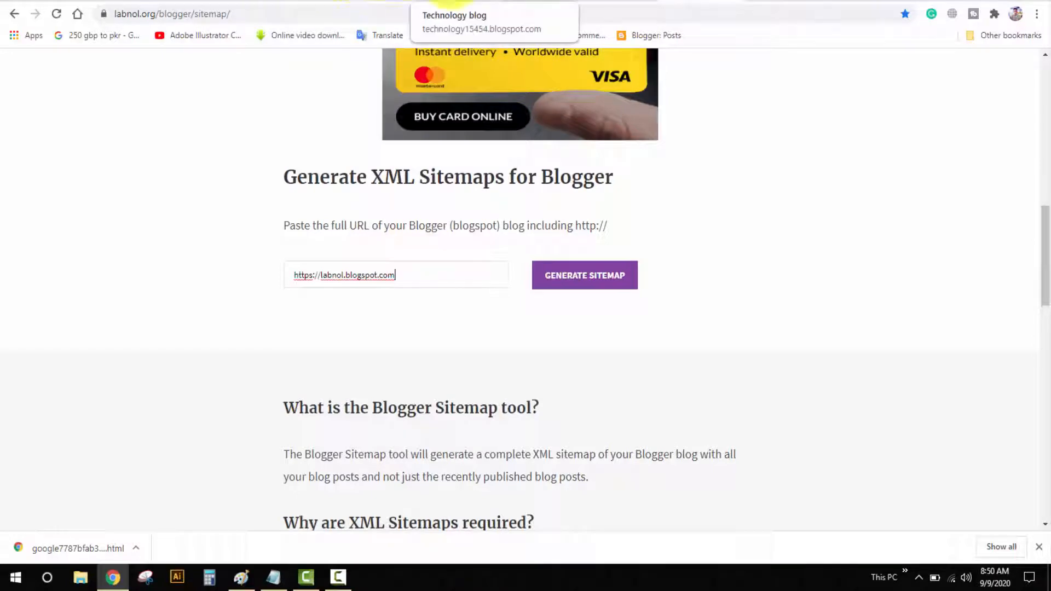
Step: Switch to the Blogger settings, cancel the empty custom robots.txt, view the live blog and copy its address
{"action": "left_click", "coordinate": [383, 2]}
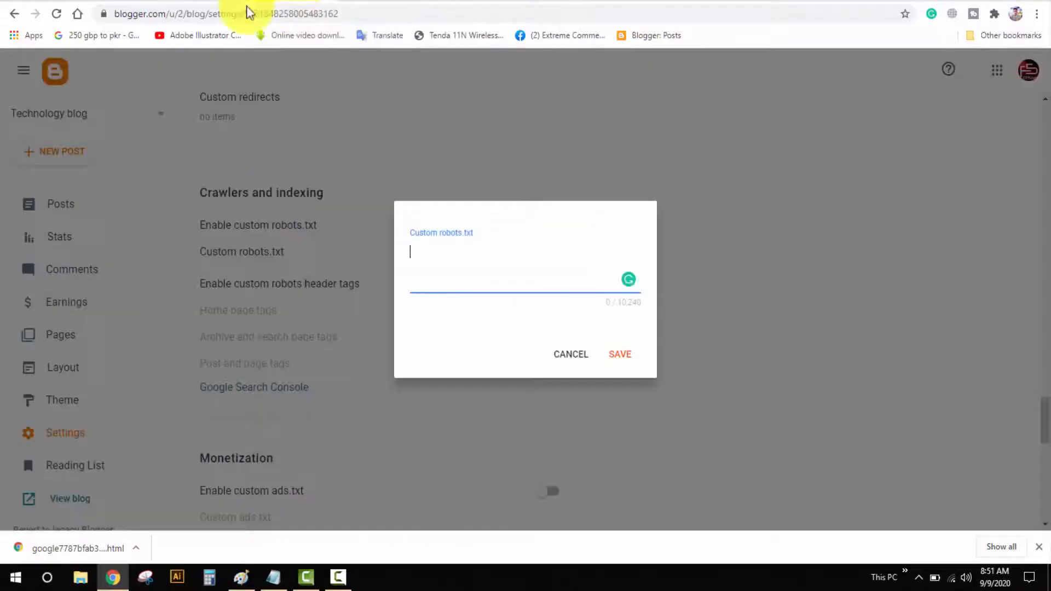
{"action": "left_click", "coordinate": [566, 355]}
{"action": "left_click", "coordinate": [86, 502]}
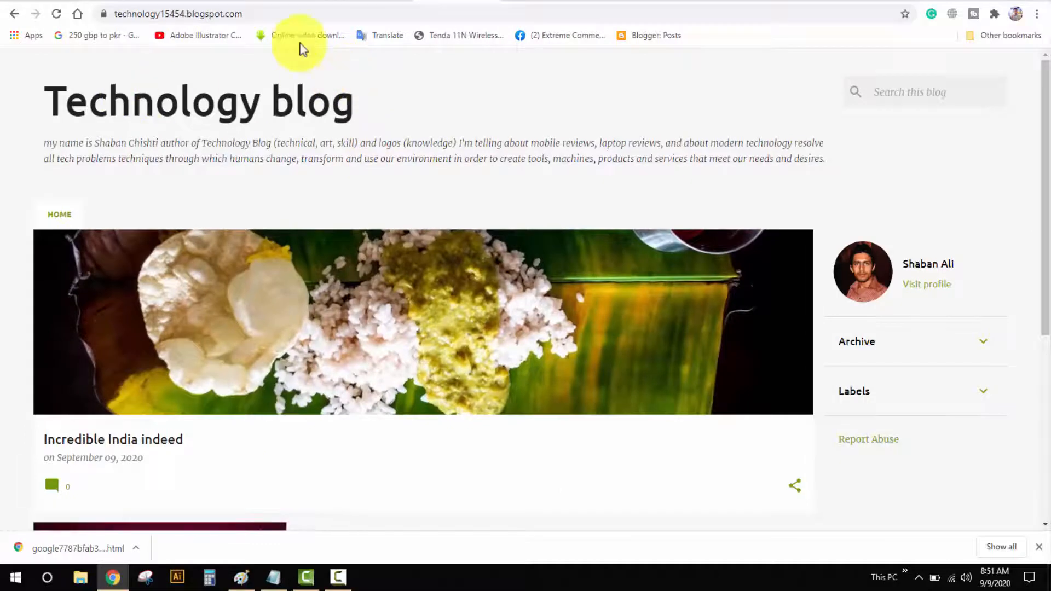
{"action": "left_click", "coordinate": [264, 12]}
{"action": "right_click", "coordinate": [249, 13]}
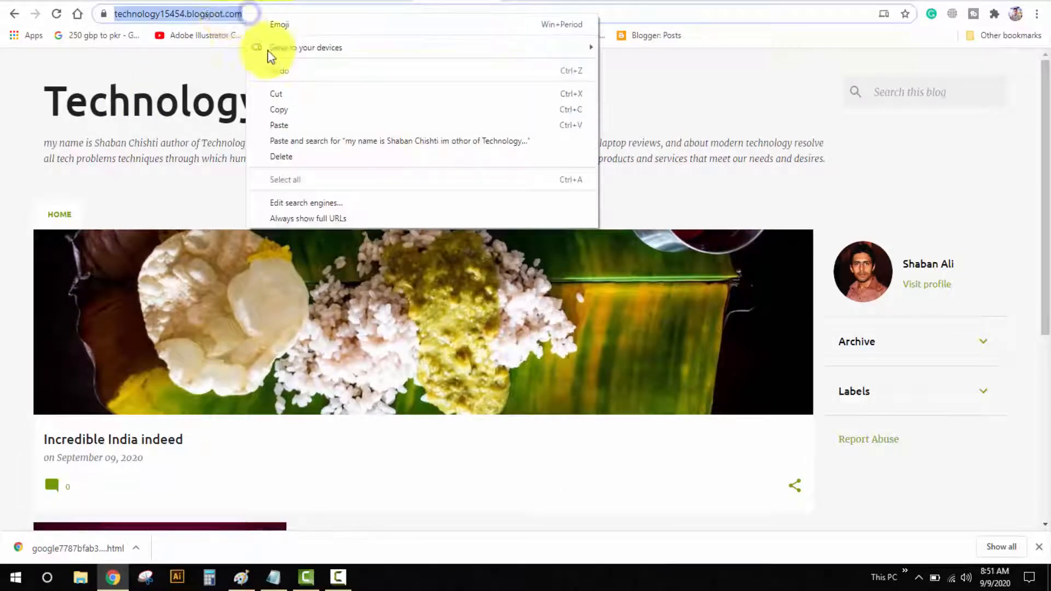
{"action": "left_click", "coordinate": [275, 107]}
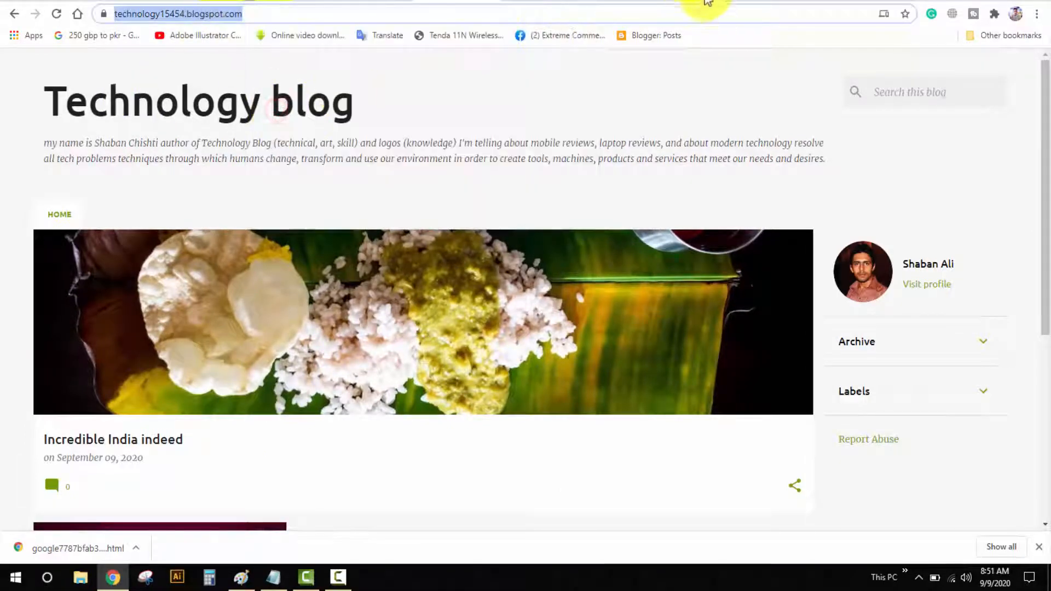
{"action": "left_click", "coordinate": [707, 3]}
{"action": "left_click_drag", "start_coordinate": [410, 280], "coordinate": [272, 296]}
{"action": "right_click", "coordinate": [438, 279]}
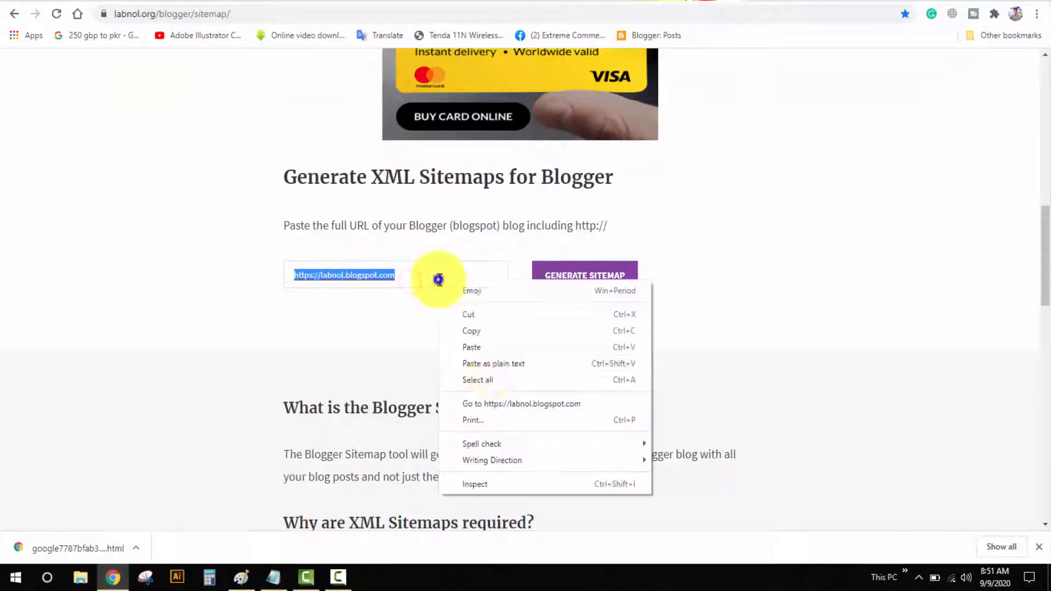
{"action": "left_click", "coordinate": [493, 348]}
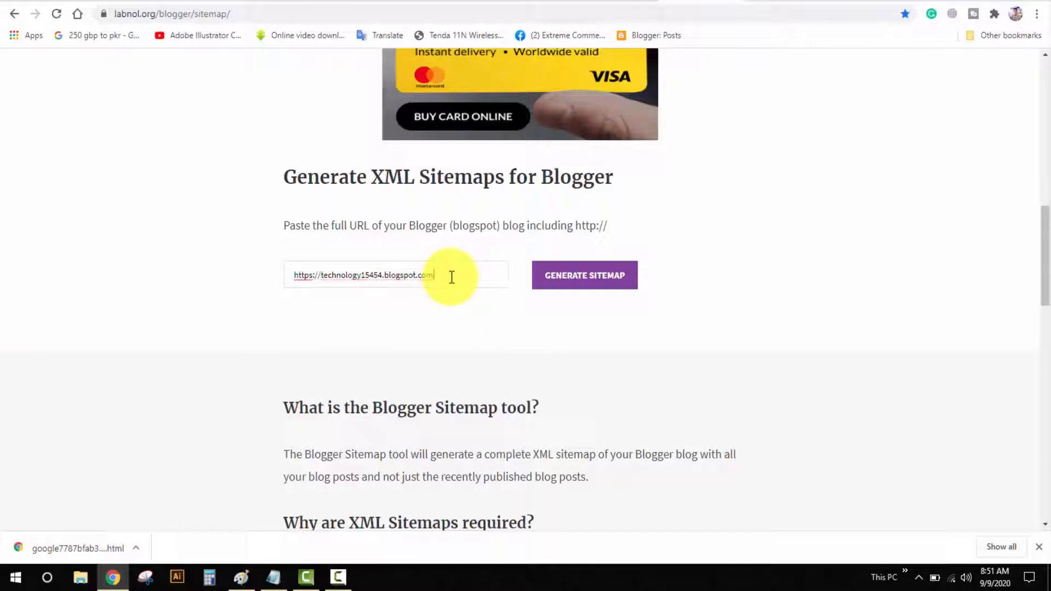
{"action": "left_click", "coordinate": [579, 284]}
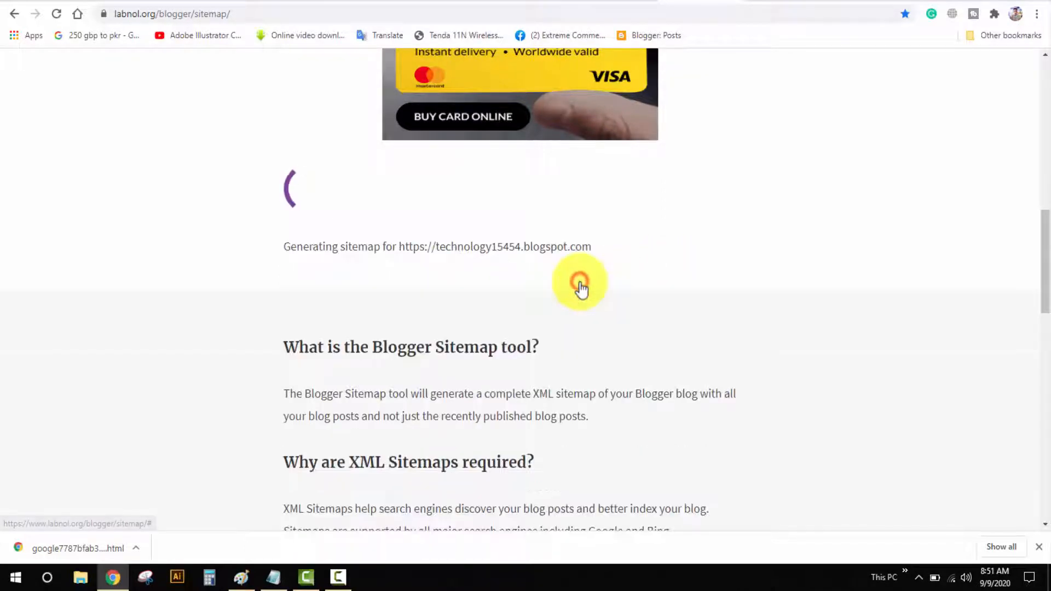
Step: Copy the complete generated XML sitemap text, from the "# Blogger Sitemap created on" line to the end of the Sitemap URL
{"action": "scroll", "coordinate": [340, 275], "scroll_direction": "down", "scroll_amount": 2}
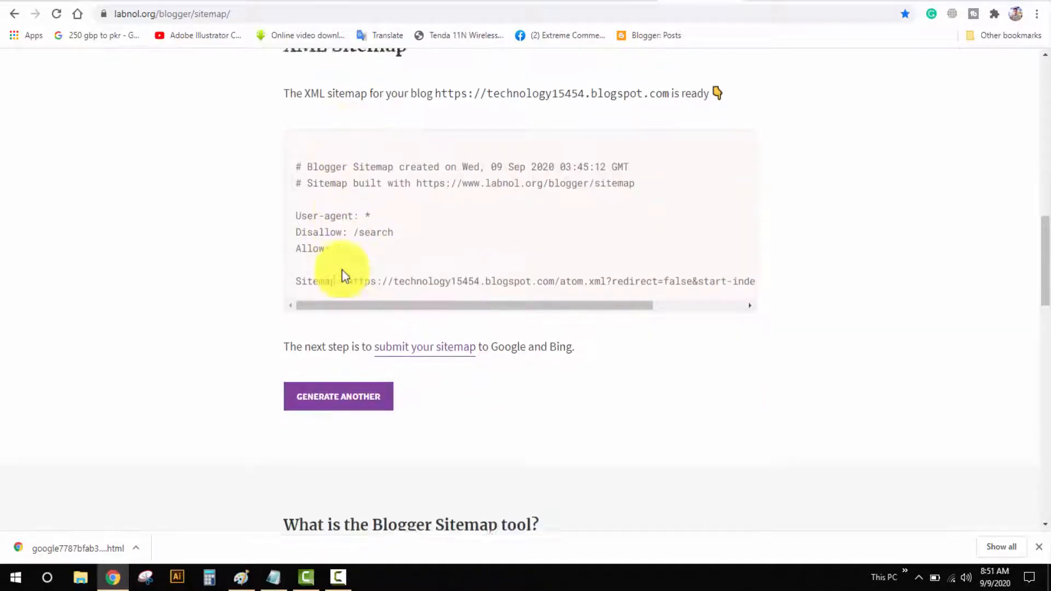
{"action": "scroll", "coordinate": [340, 274], "scroll_direction": "up", "scroll_amount": 1}
{"action": "left_click_drag", "start_coordinate": [292, 235], "coordinate": [787, 350]}
{"action": "right_click", "coordinate": [468, 246]}
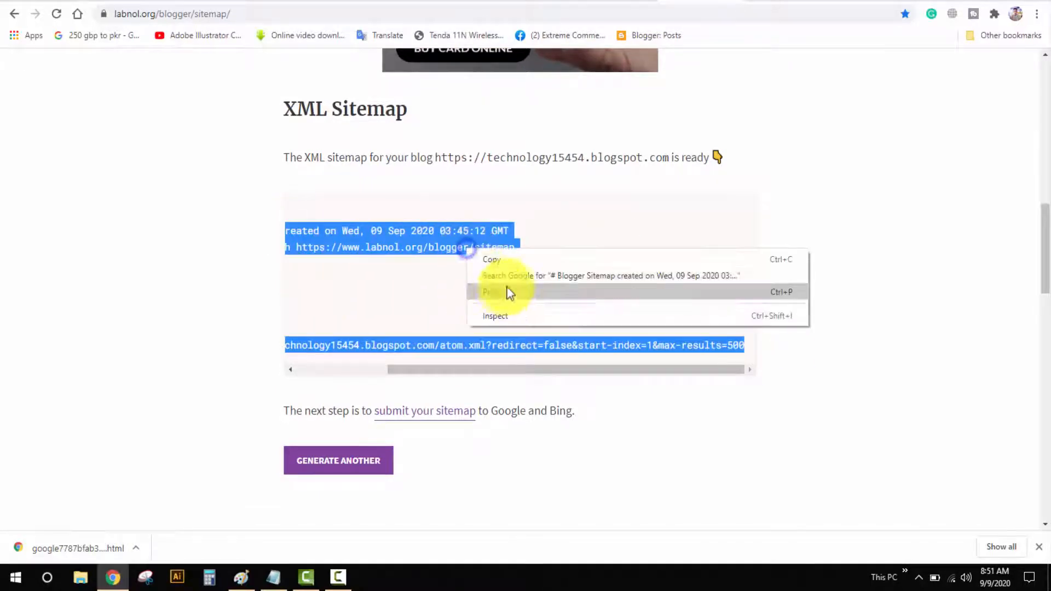
{"action": "left_click", "coordinate": [511, 259]}
Step: Switch back to the Blogger settings and paste the copied sitemap text into Custom robots.txt, checking it from beginning to end
{"action": "left_click", "coordinate": [271, 2]}
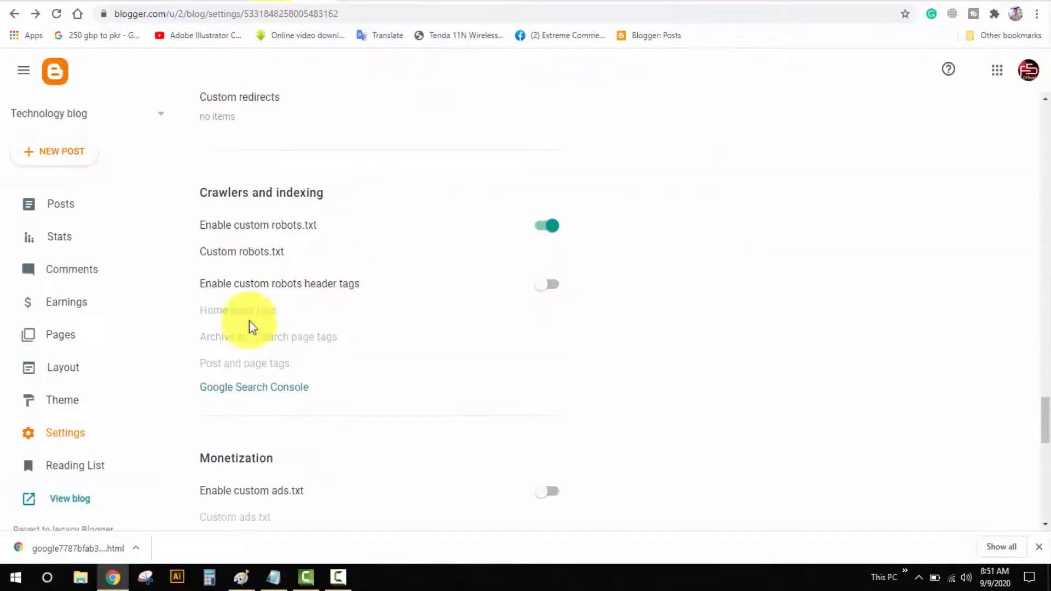
{"action": "left_click", "coordinate": [265, 247]}
{"action": "right_click", "coordinate": [429, 285]}
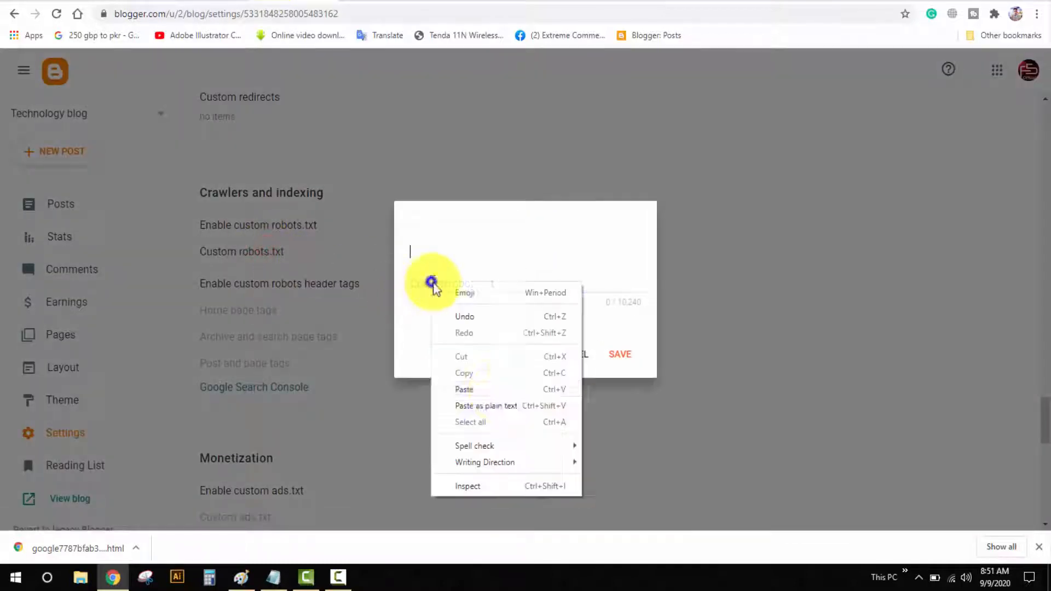
{"action": "left_click", "coordinate": [491, 389]}
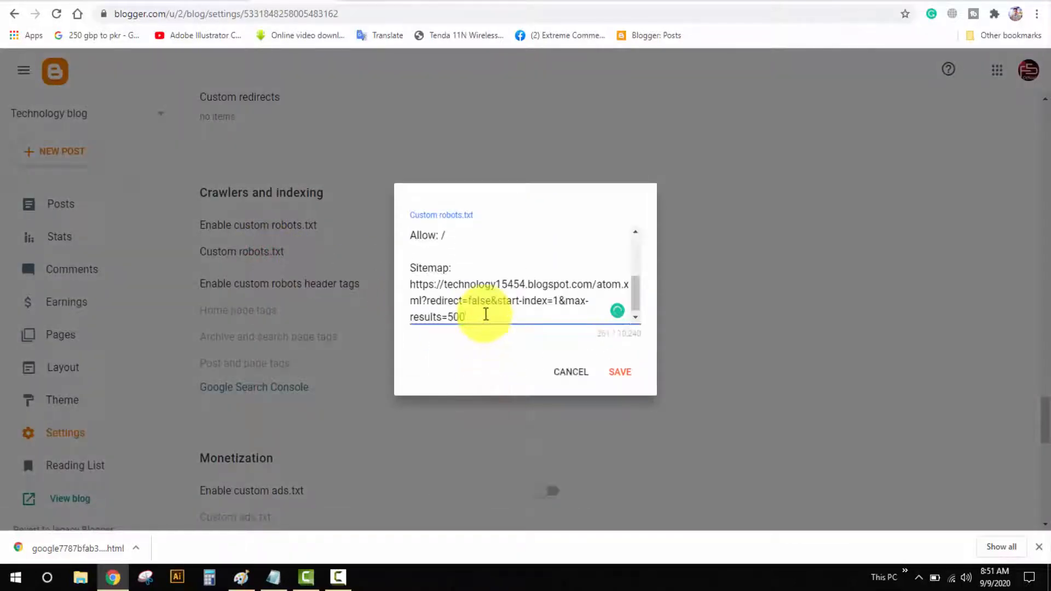
{"action": "scroll", "coordinate": [486, 315], "scroll_direction": "up", "scroll_amount": 5}
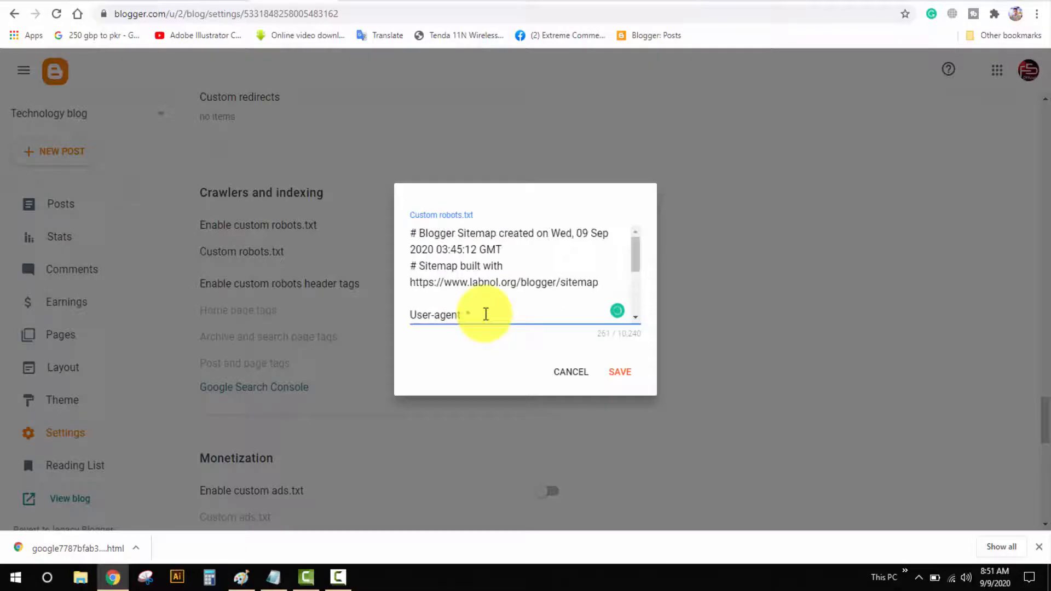
{"action": "scroll", "coordinate": [484, 301], "scroll_direction": "down", "scroll_amount": 5}
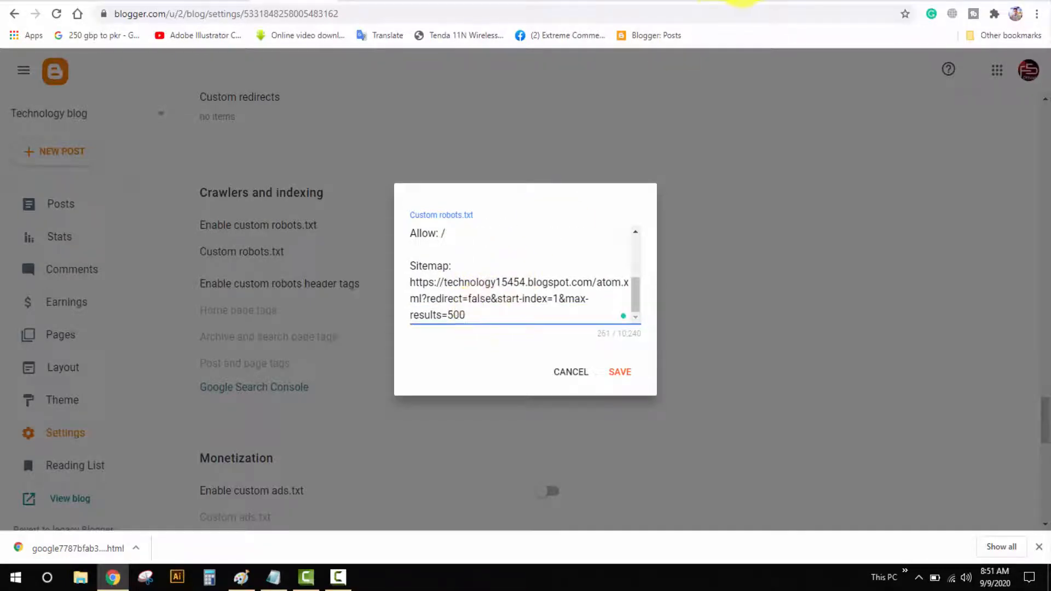
Step: Compare the pasted robots.txt content with the generated text on the labnol page, and save it in Blogger
{"action": "left_click", "coordinate": [716, 0]}
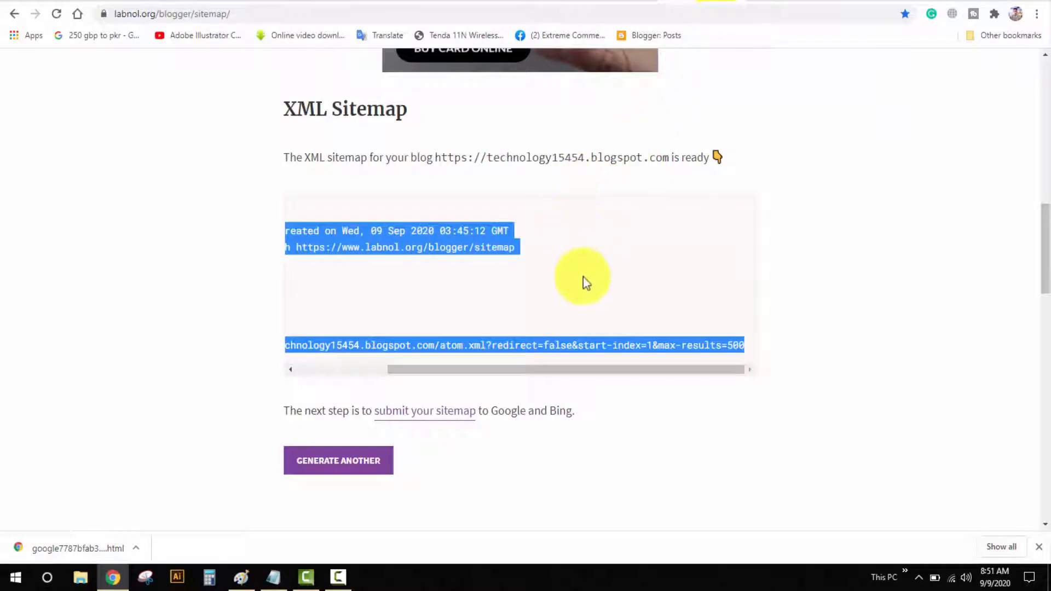
{"action": "left_click_drag", "start_coordinate": [506, 371], "coordinate": [359, 375]}
{"action": "left_click", "coordinate": [445, 288]}
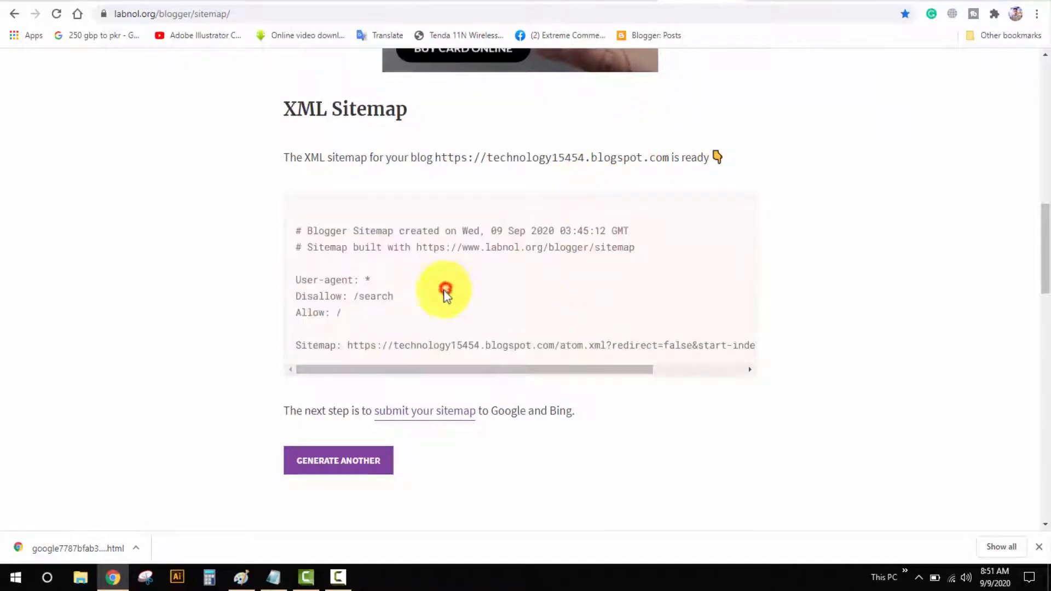
{"action": "left_click", "coordinate": [296, 2]}
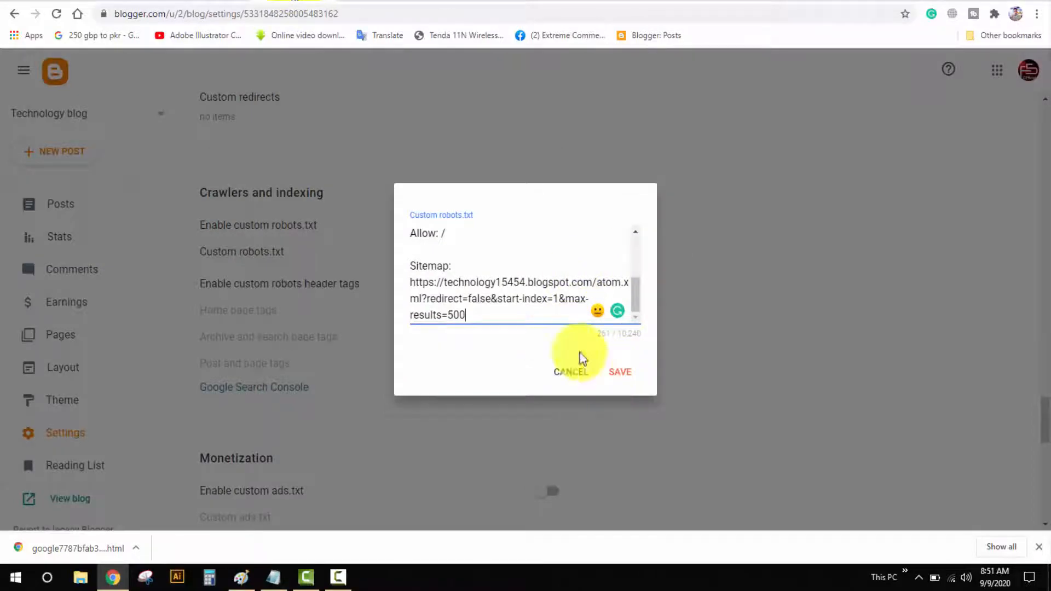
{"action": "scroll", "coordinate": [503, 312], "scroll_direction": "up", "scroll_amount": 5}
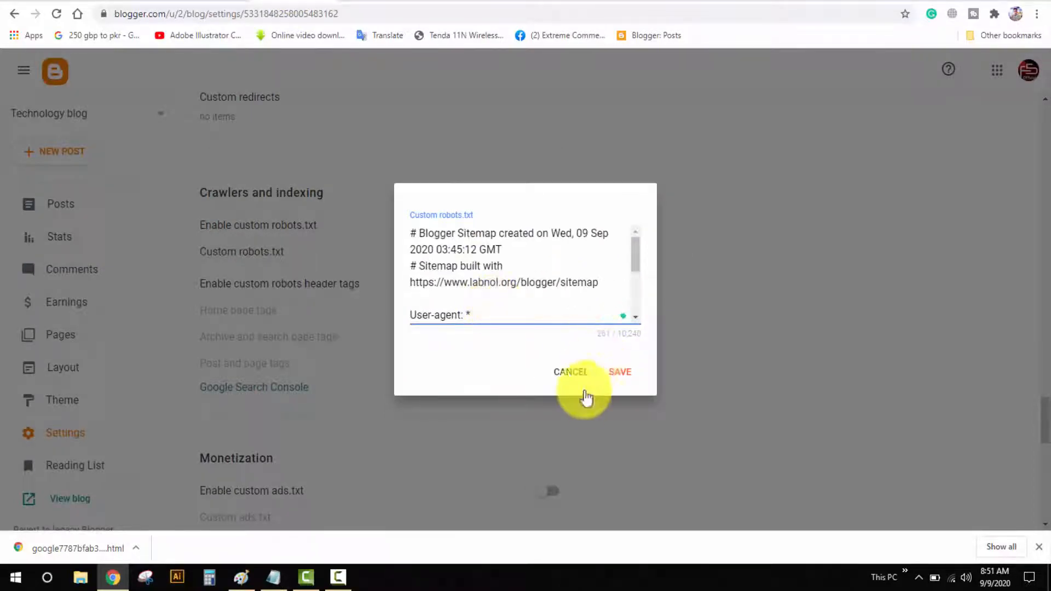
{"action": "left_click", "coordinate": [621, 371]}
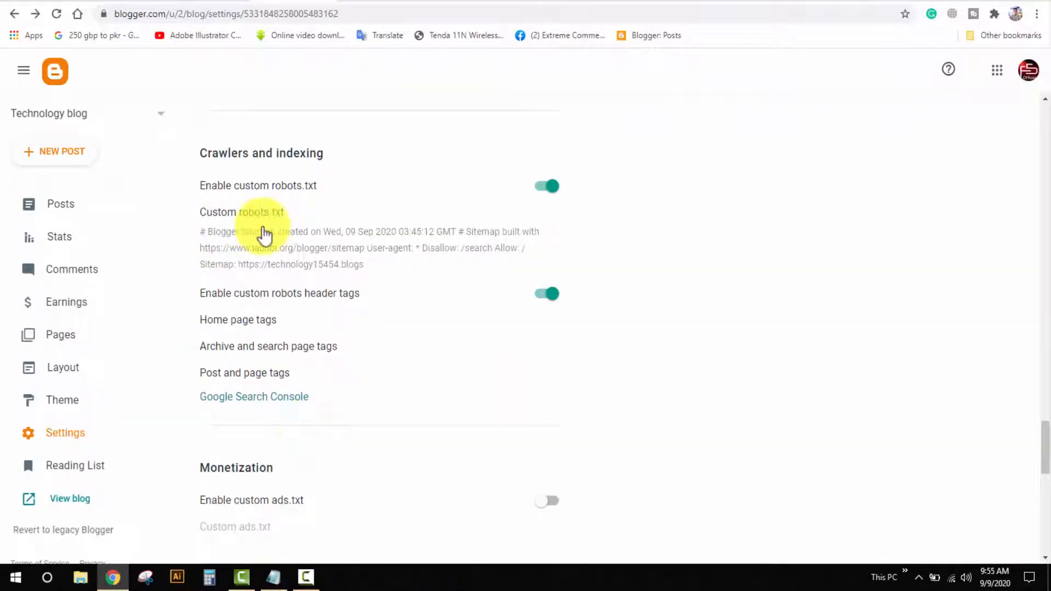
Step: Review the labnol generator form and the sample robots.txt rules in Notepad, including the blog address in the Sitemap line
{"action": "left_click", "coordinate": [695, 1]}
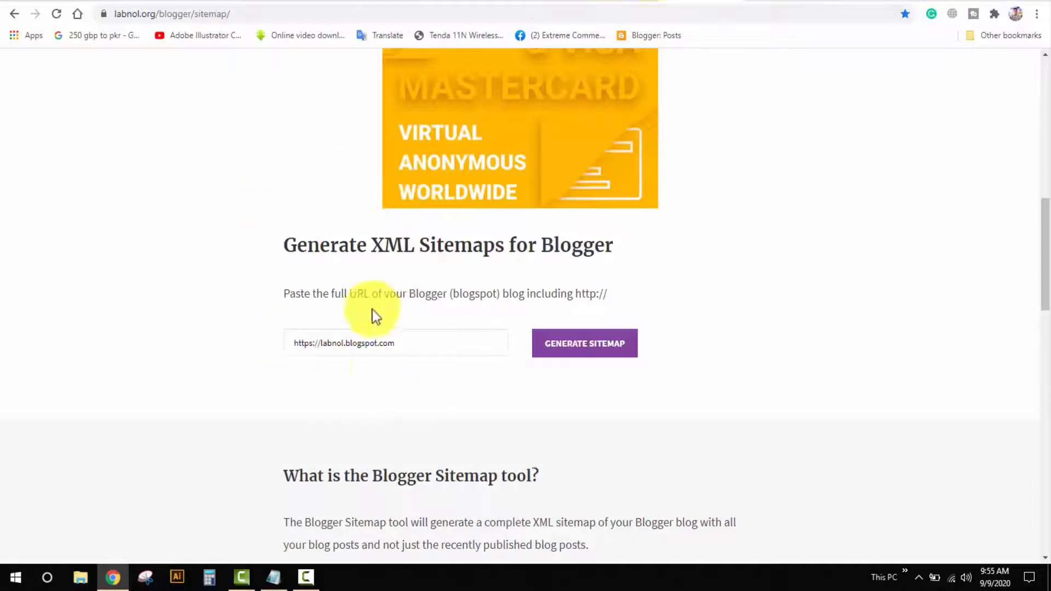
{"action": "left_click", "coordinate": [286, 1]}
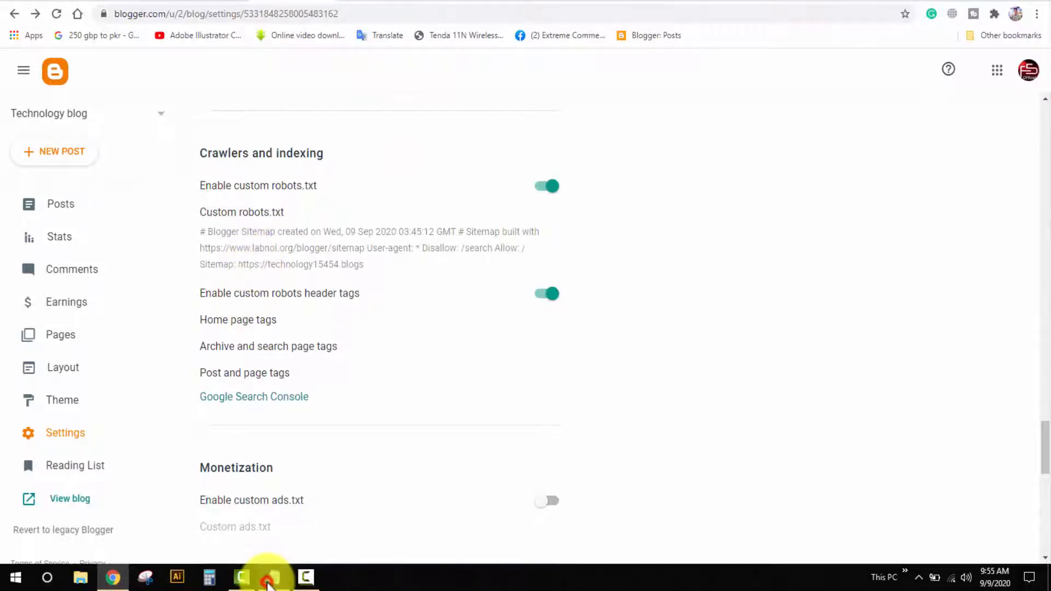
{"action": "left_click", "coordinate": [273, 577]}
{"action": "left_click", "coordinate": [188, 438]}
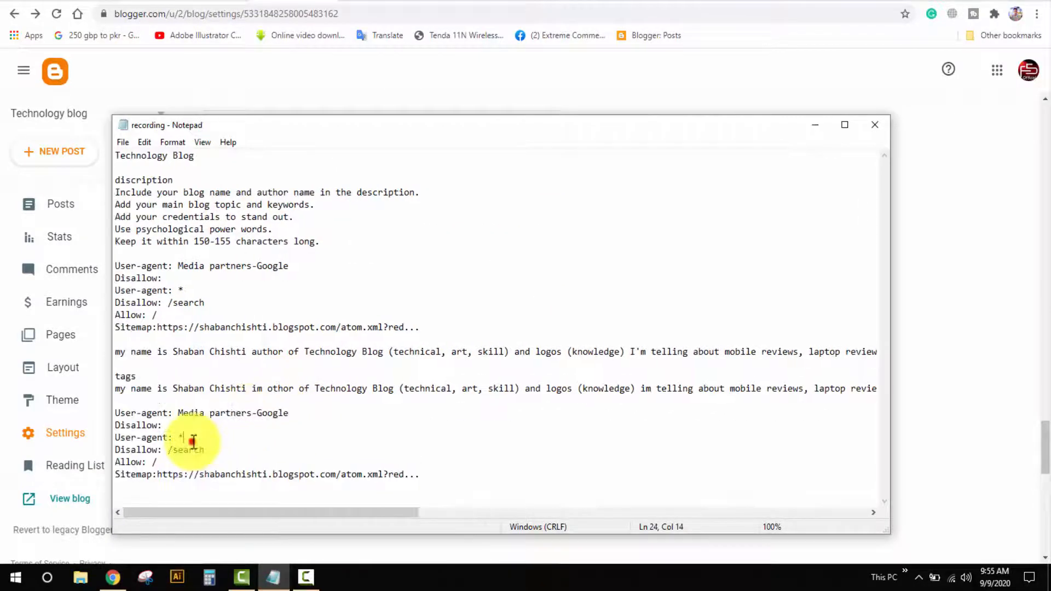
{"action": "left_click_drag", "start_coordinate": [434, 471], "coordinate": [125, 414]}
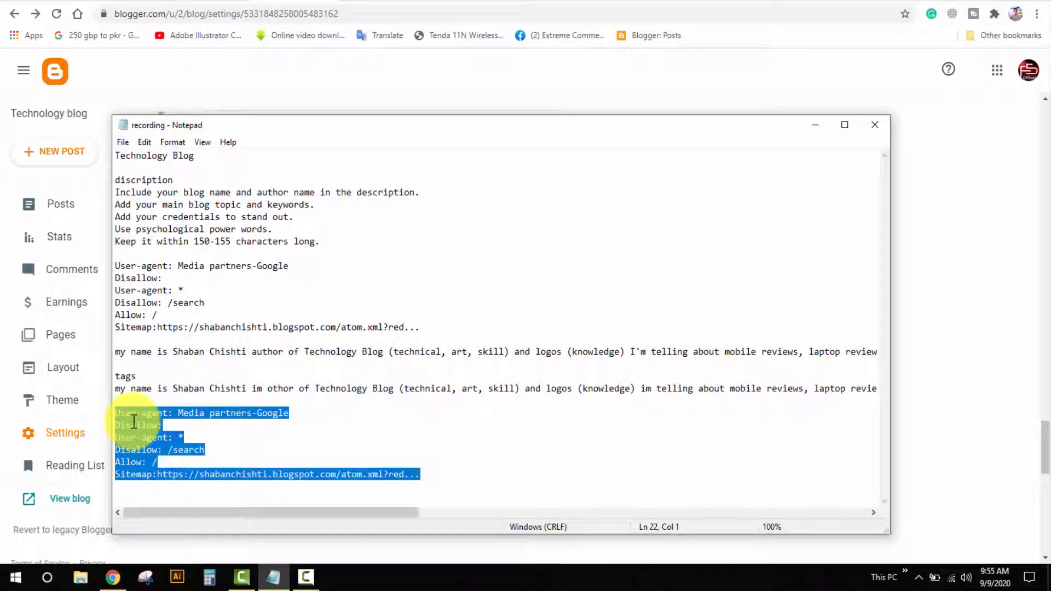
{"action": "left_click", "coordinate": [134, 425]}
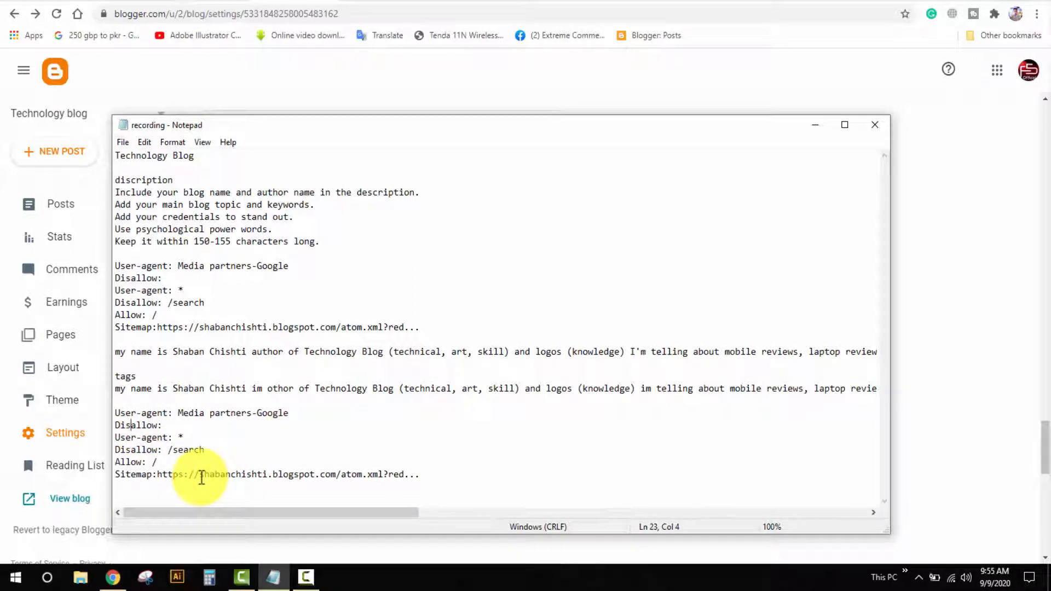
{"action": "left_click_drag", "start_coordinate": [202, 477], "coordinate": [321, 477]}
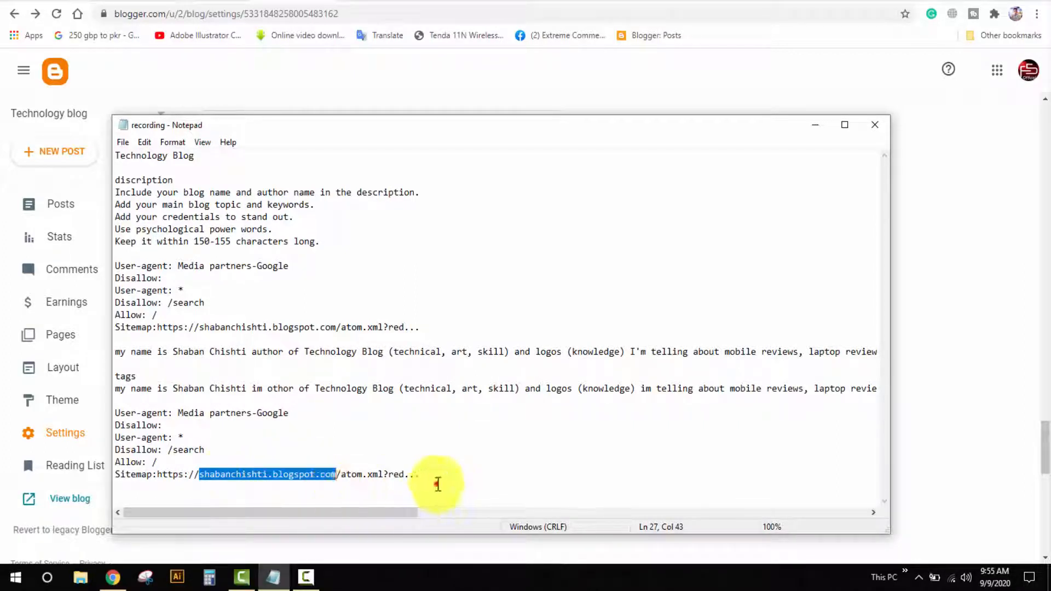
{"action": "left_click_drag", "start_coordinate": [436, 481], "coordinate": [110, 417]}
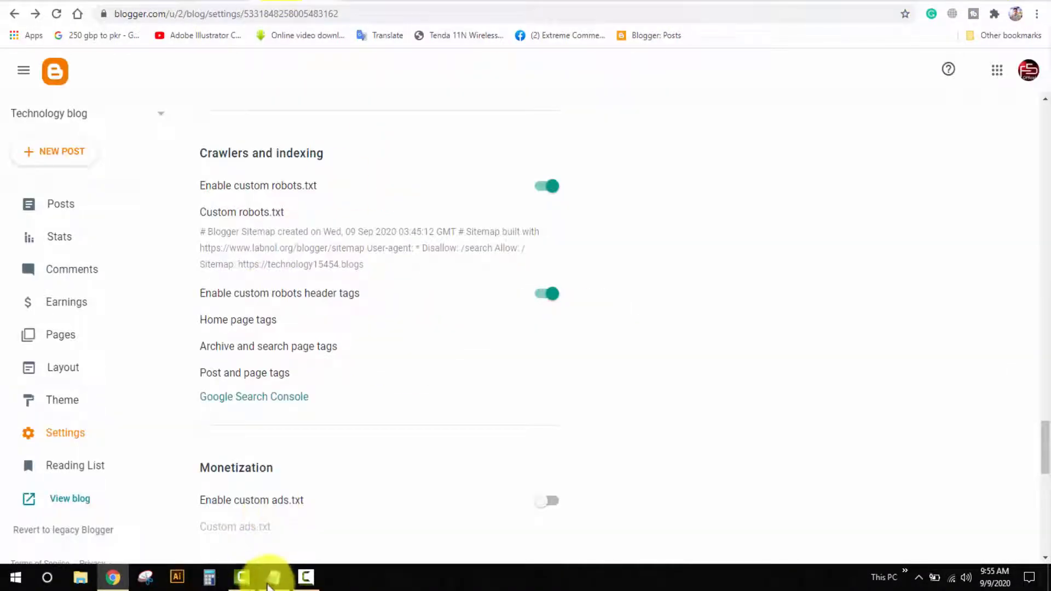
{"action": "left_click", "coordinate": [273, 577]}
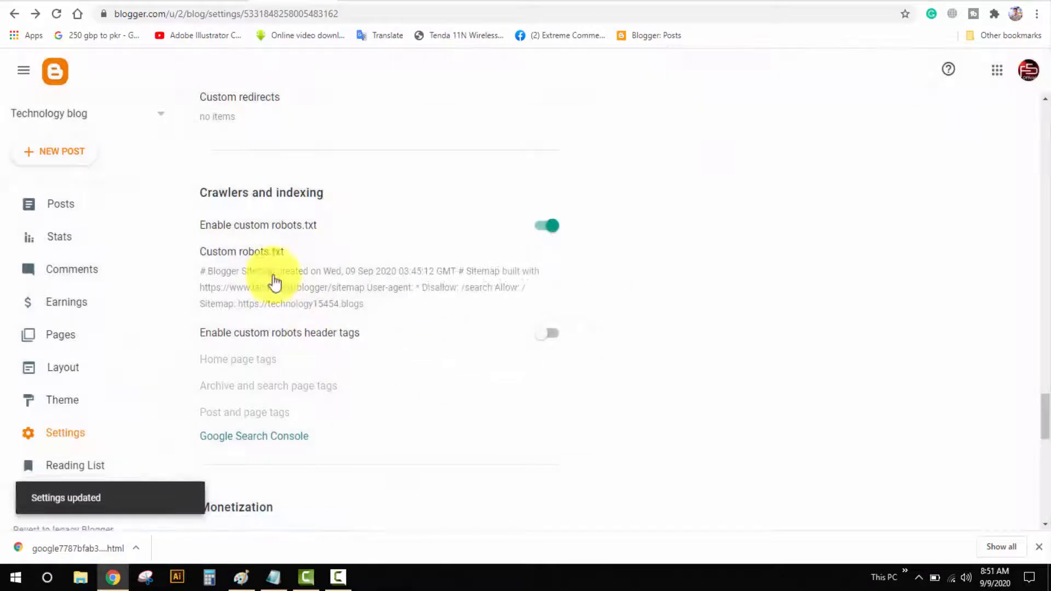
Step: Enable custom robots header tags and check the home page tags, closing them without changes
{"action": "left_click", "coordinate": [543, 339]}
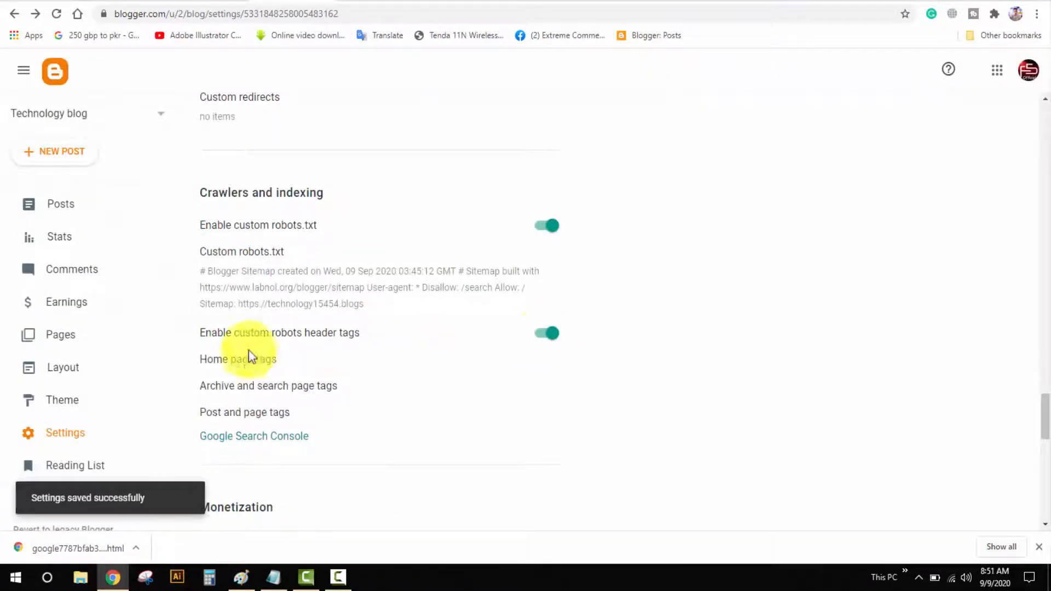
{"action": "left_click", "coordinate": [257, 362]}
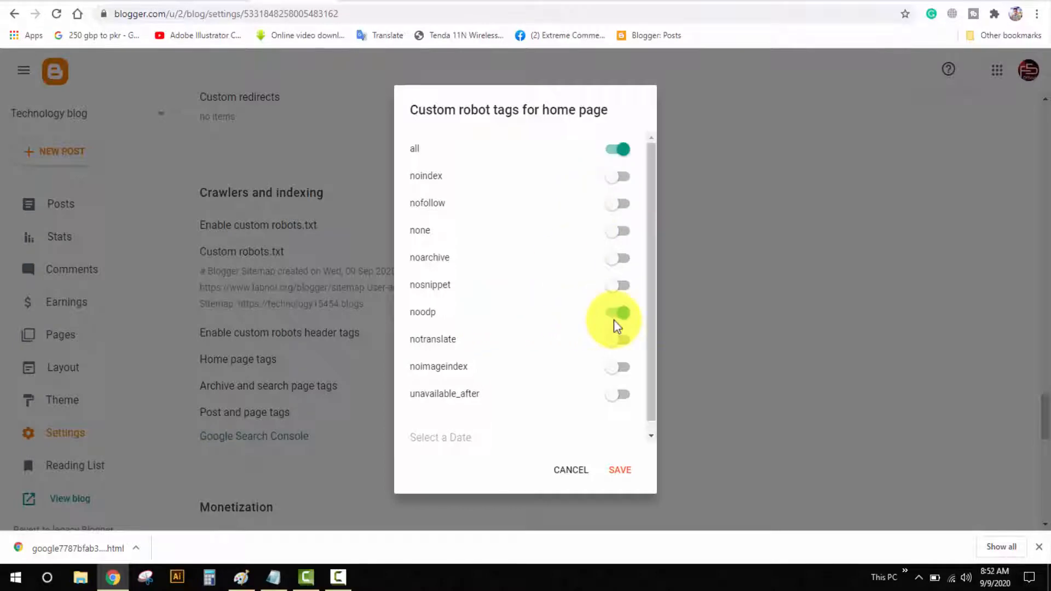
{"action": "left_click", "coordinate": [572, 471]}
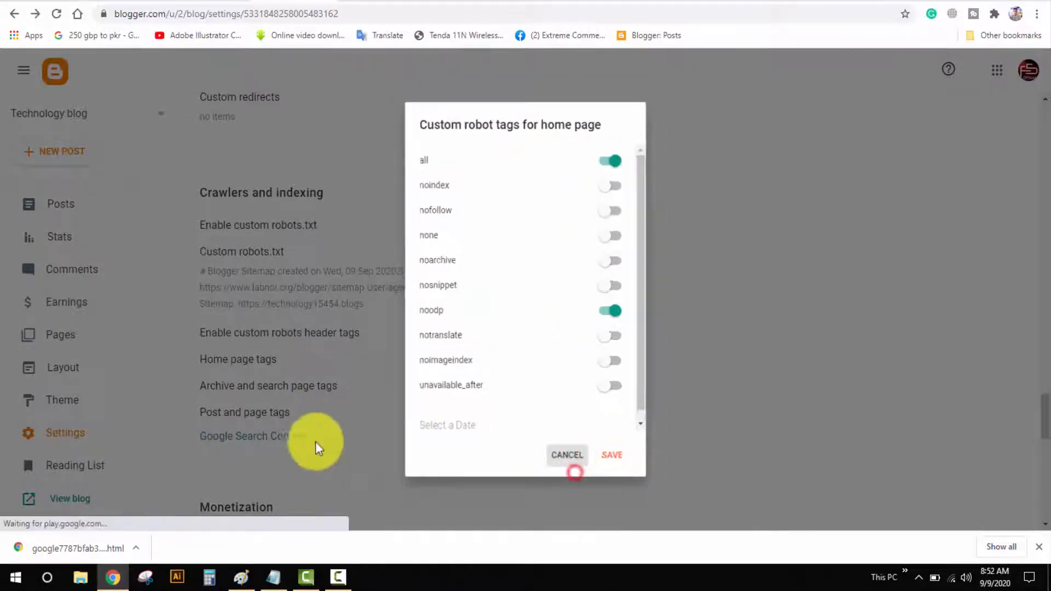
Step: Check the custom robot tags for archive and search pages and for posts and pages, leaving both sets unchanged
{"action": "left_click", "coordinate": [243, 385]}
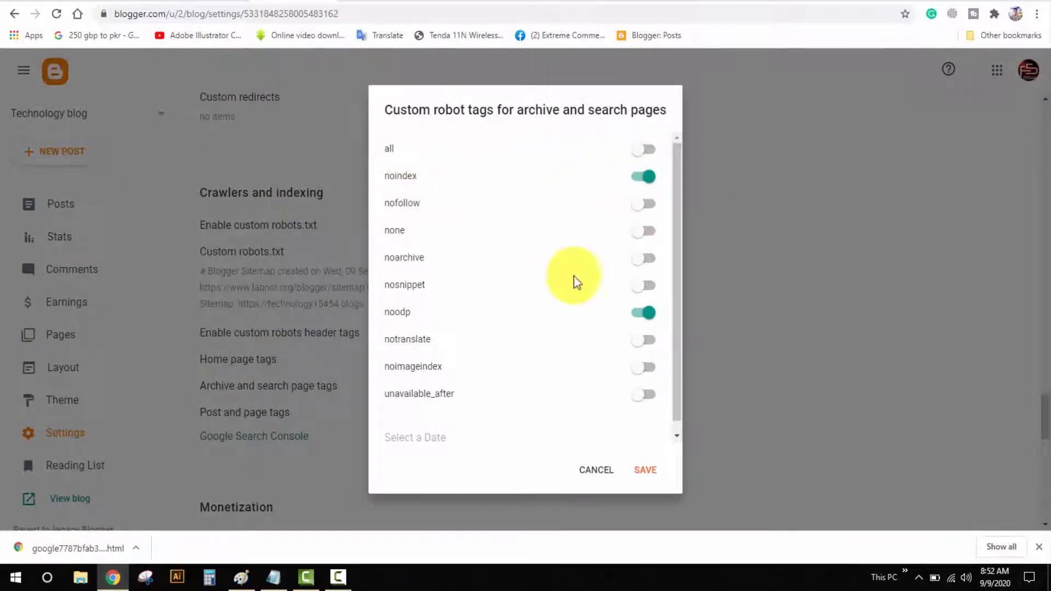
{"action": "left_click", "coordinate": [595, 472]}
{"action": "left_click", "coordinate": [259, 416]}
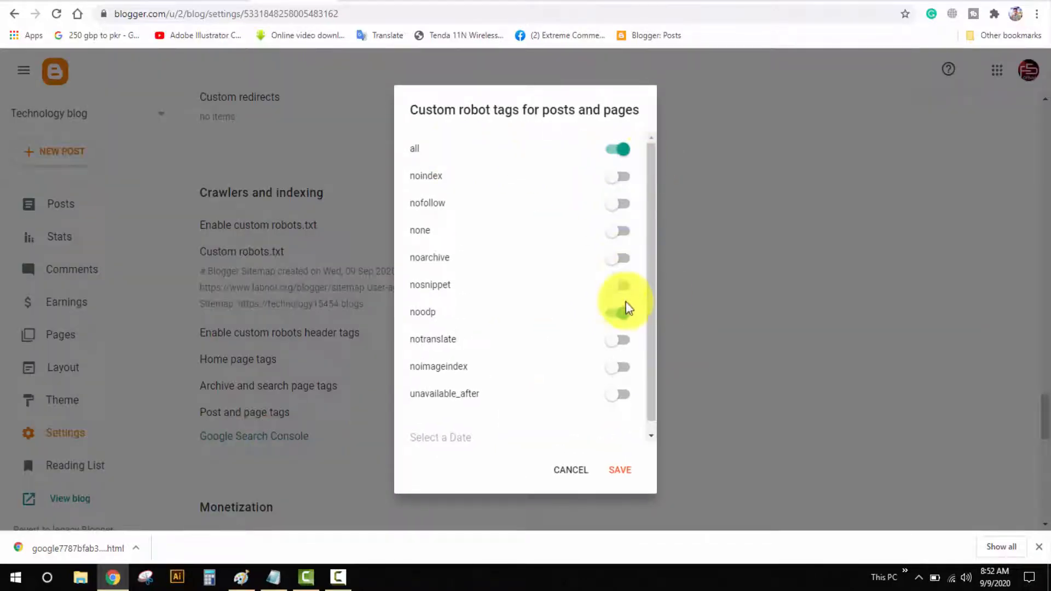
{"action": "left_click", "coordinate": [622, 474]}
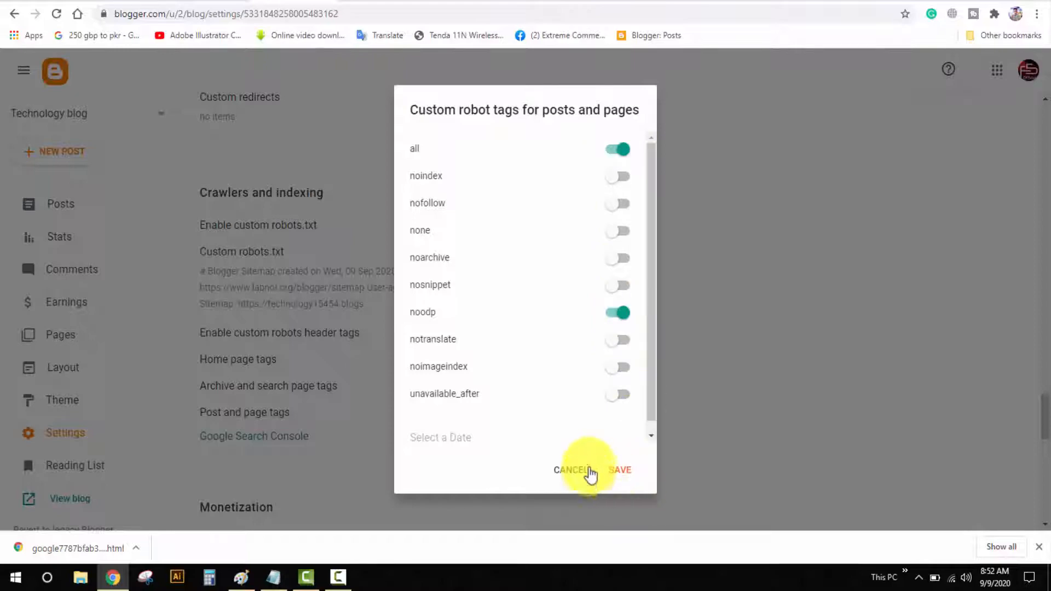
{"action": "left_click", "coordinate": [572, 468]}
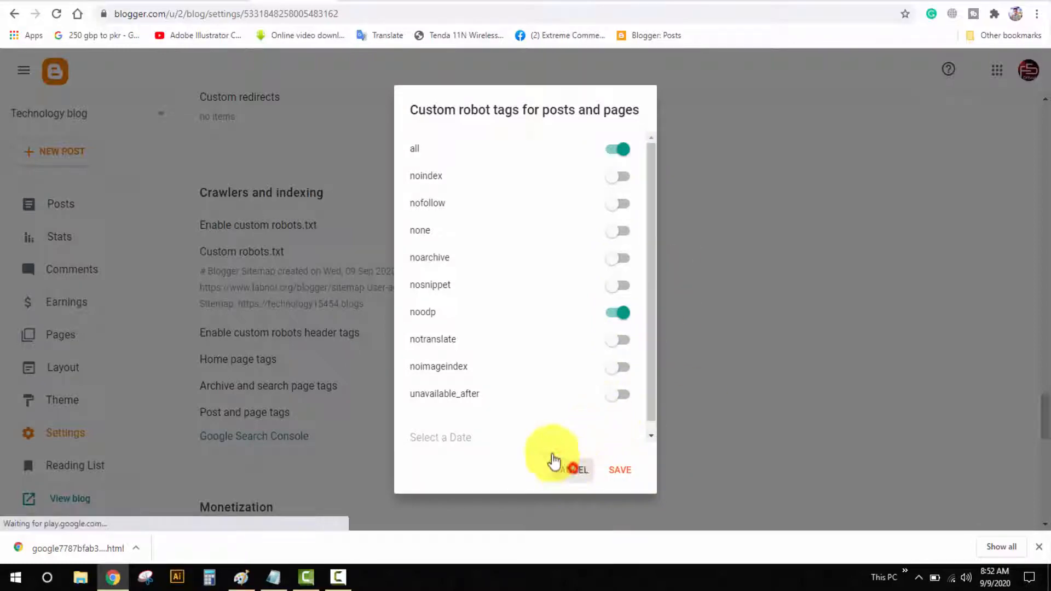
Step: Switch to the topic list in Paint, highlight "Blogger seo setting", and return to the Blogger settings
{"action": "scroll", "coordinate": [422, 354], "scroll_direction": "down", "scroll_amount": 2}
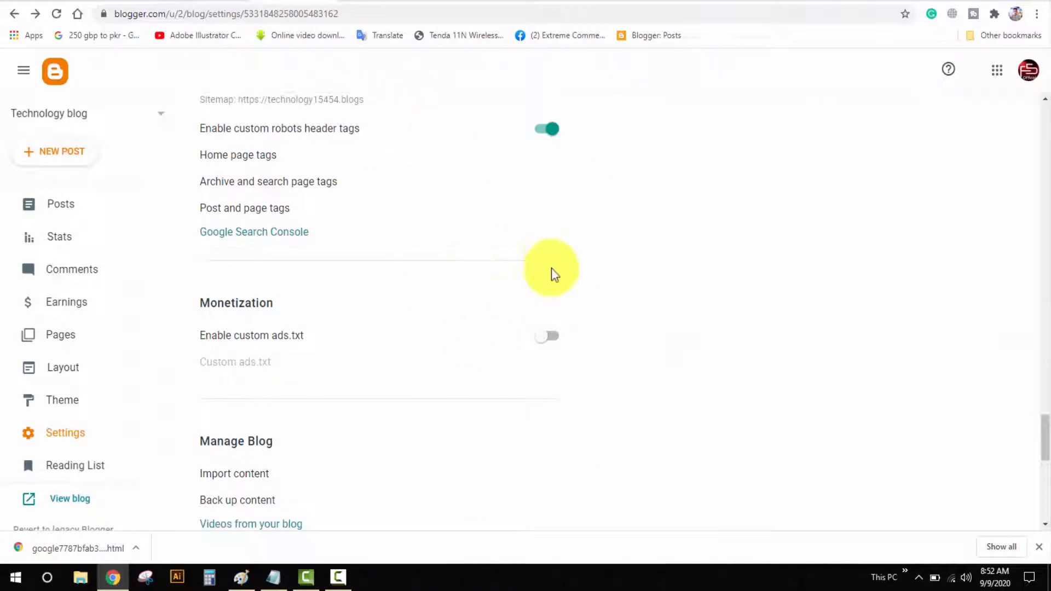
{"action": "left_click", "coordinate": [245, 580]}
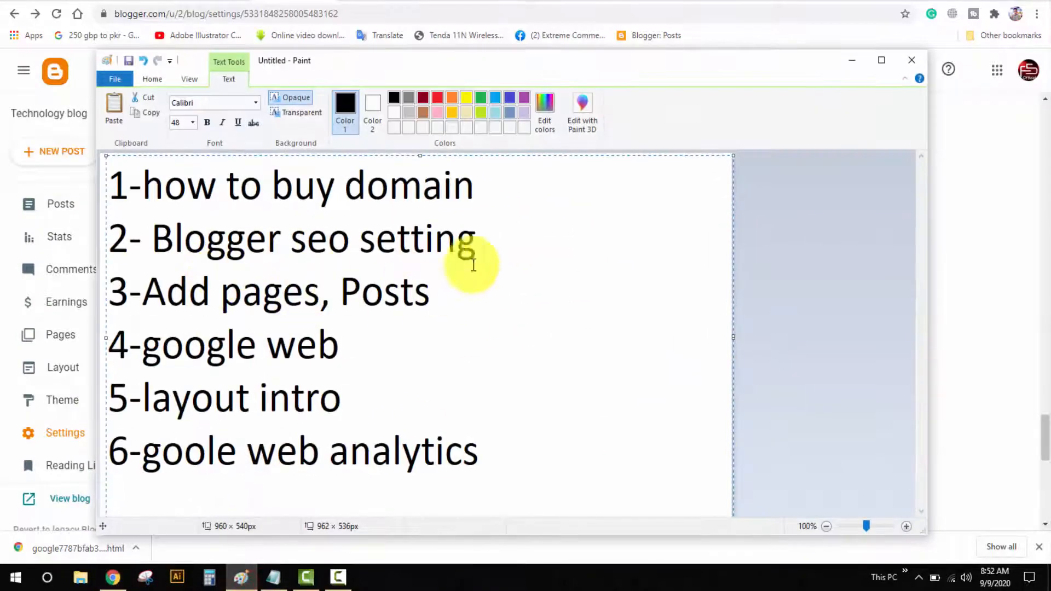
{"action": "left_click_drag", "start_coordinate": [471, 252], "coordinate": [162, 251]}
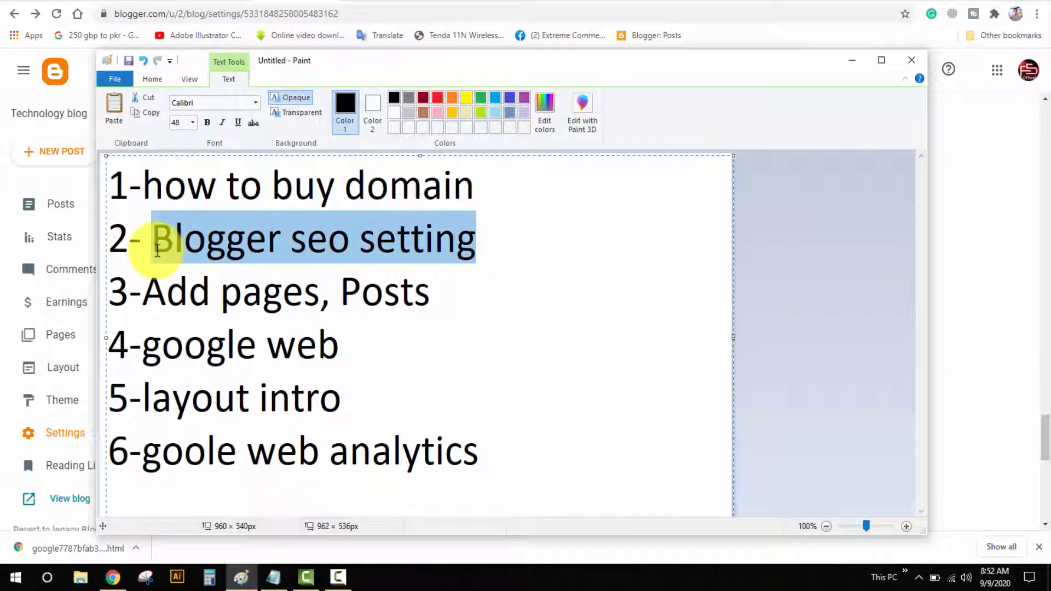
{"action": "left_click", "coordinate": [529, 260]}
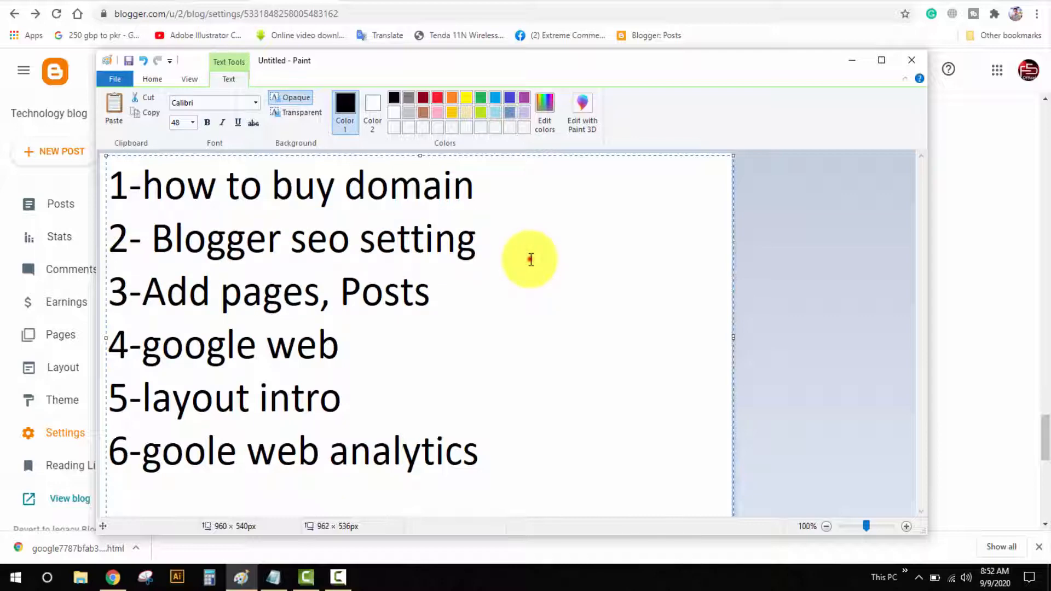
{"action": "left_click_drag", "start_coordinate": [530, 260], "coordinate": [156, 239]}
{"action": "left_click", "coordinate": [520, 226]}
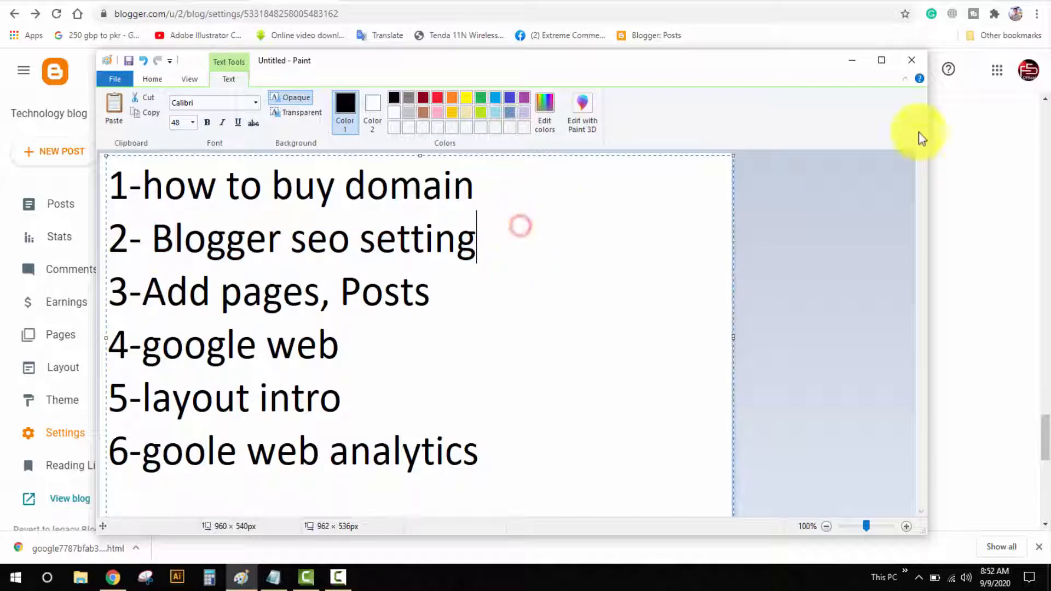
{"action": "left_click", "coordinate": [852, 60]}
Step: Review the Blogger settings from the meta tags through crawlers and indexing down to the General section
{"action": "scroll", "coordinate": [629, 284], "scroll_direction": "up", "scroll_amount": 5}
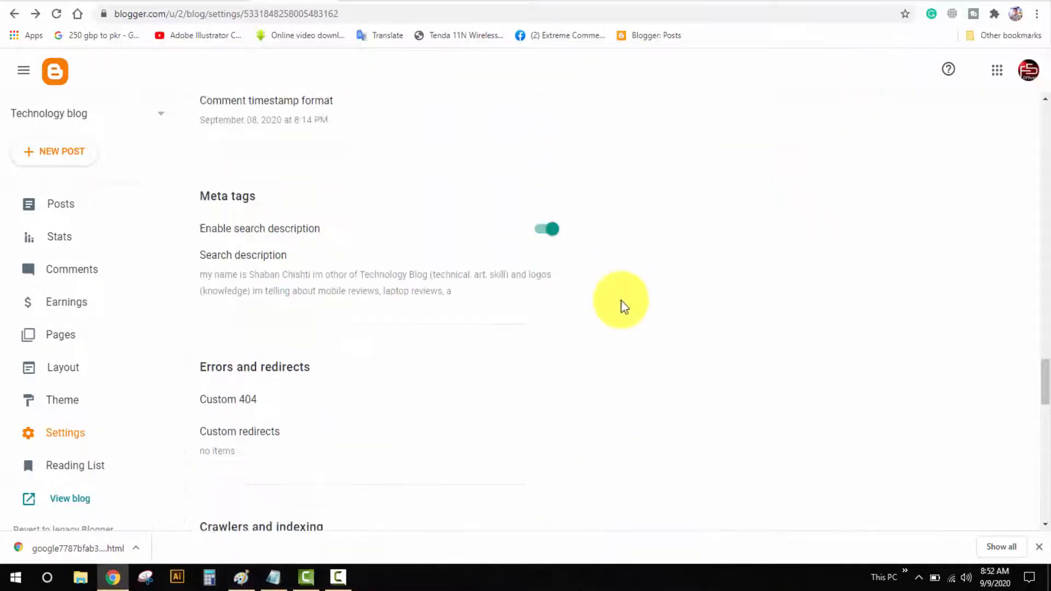
{"action": "scroll", "coordinate": [618, 309], "scroll_direction": "up", "scroll_amount": 7}
{"action": "scroll", "coordinate": [544, 349], "scroll_direction": "down", "scroll_amount": 8}
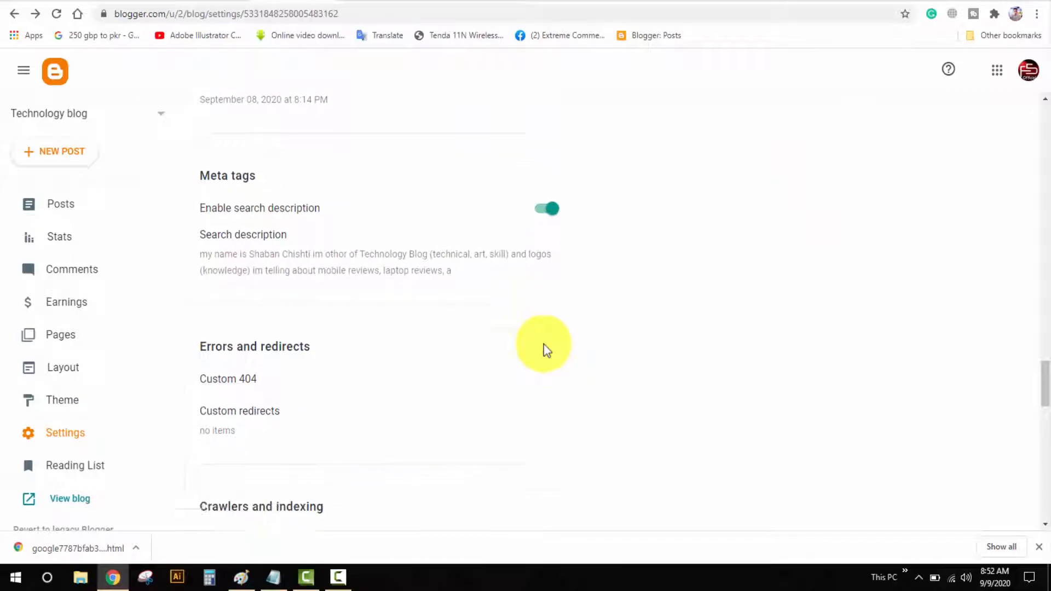
{"action": "scroll", "coordinate": [544, 348], "scroll_direction": "down", "scroll_amount": 5}
{"action": "scroll", "coordinate": [63, 398], "scroll_direction": "down", "scroll_amount": 1}
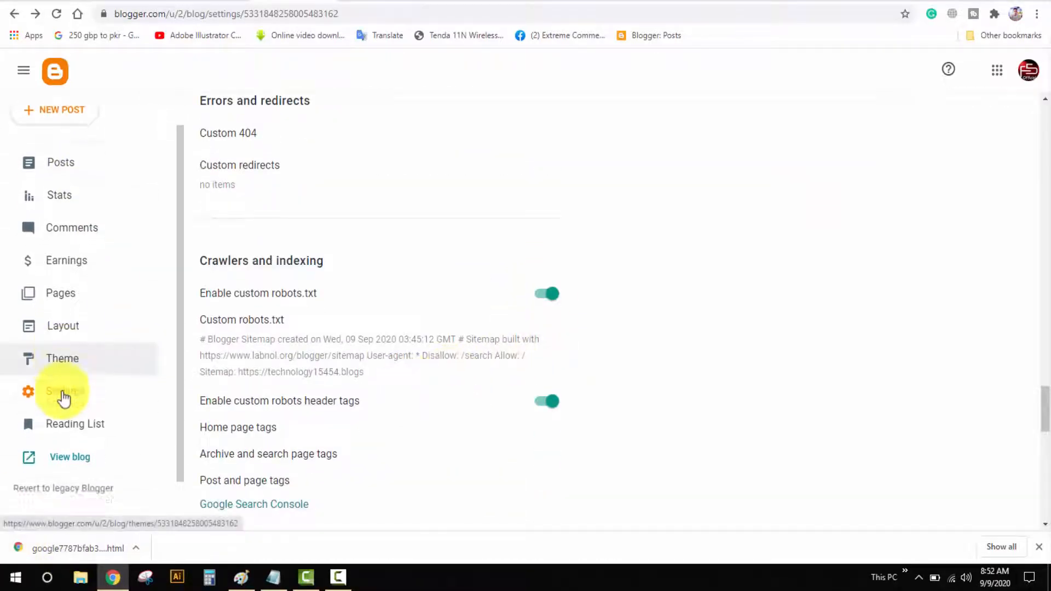
{"action": "scroll", "coordinate": [64, 398], "scroll_direction": "down", "scroll_amount": 1}
{"action": "scroll", "coordinate": [389, 345], "scroll_direction": "down", "scroll_amount": 2}
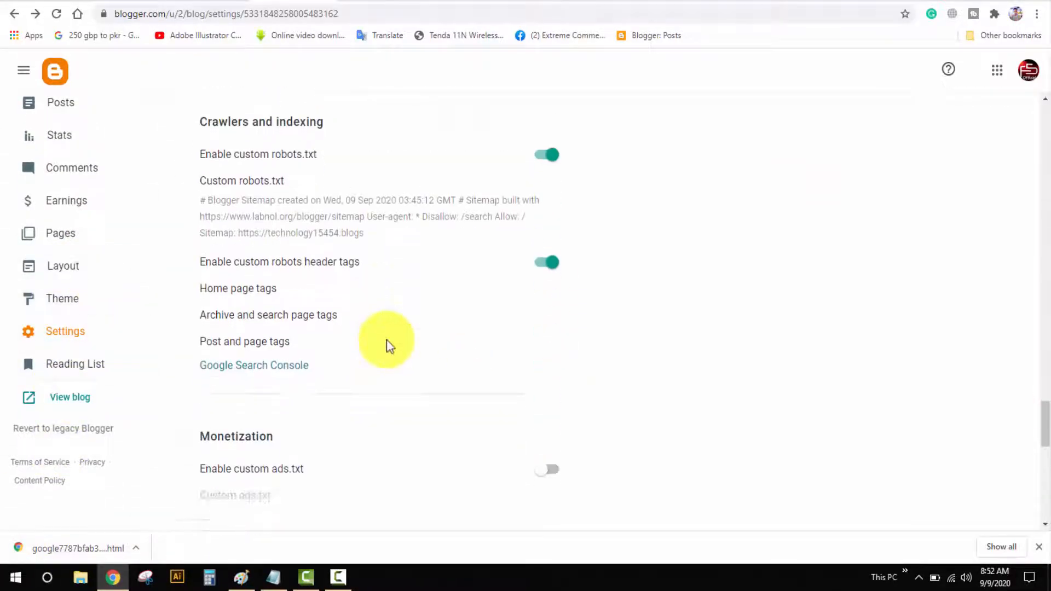
{"action": "scroll", "coordinate": [389, 346], "scroll_direction": "down", "scroll_amount": 12}
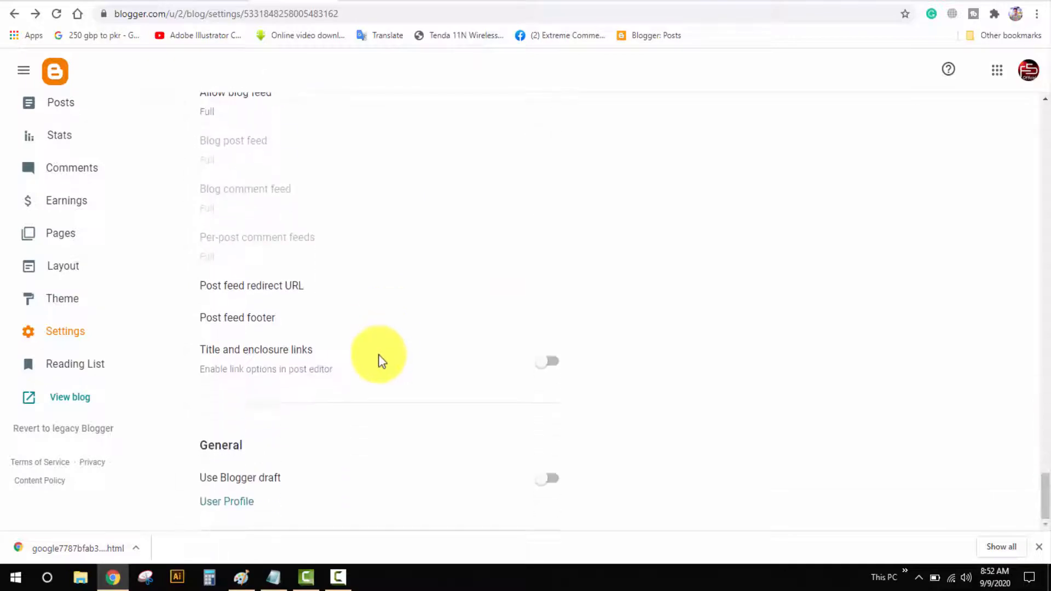
Step: Look up the topic "Add pages, Posts" in the Paint list and return to Blogger
{"action": "left_click", "coordinate": [242, 577]}
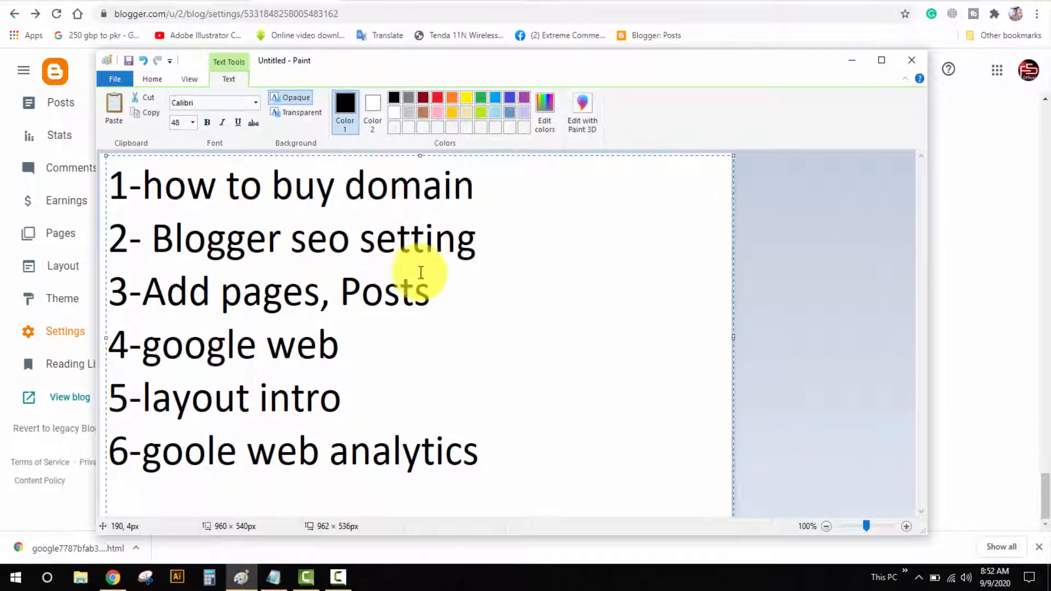
{"action": "left_click", "coordinate": [431, 291]}
{"action": "mouse_move", "coordinate": [321, 295]}
{"action": "left_mouse_down"}
{"action": "mouse_move", "coordinate": [158, 302]}
{"action": "mouse_move", "coordinate": [303, 295]}
{"action": "left_mouse_up"}
{"action": "left_click", "coordinate": [852, 65]}
Step: Open Google Search Console from the Crawlers and indexing settings and try to paste the clipboard content as the Domain property
{"action": "scroll", "coordinate": [629, 271], "scroll_direction": "up", "scroll_amount": 7}
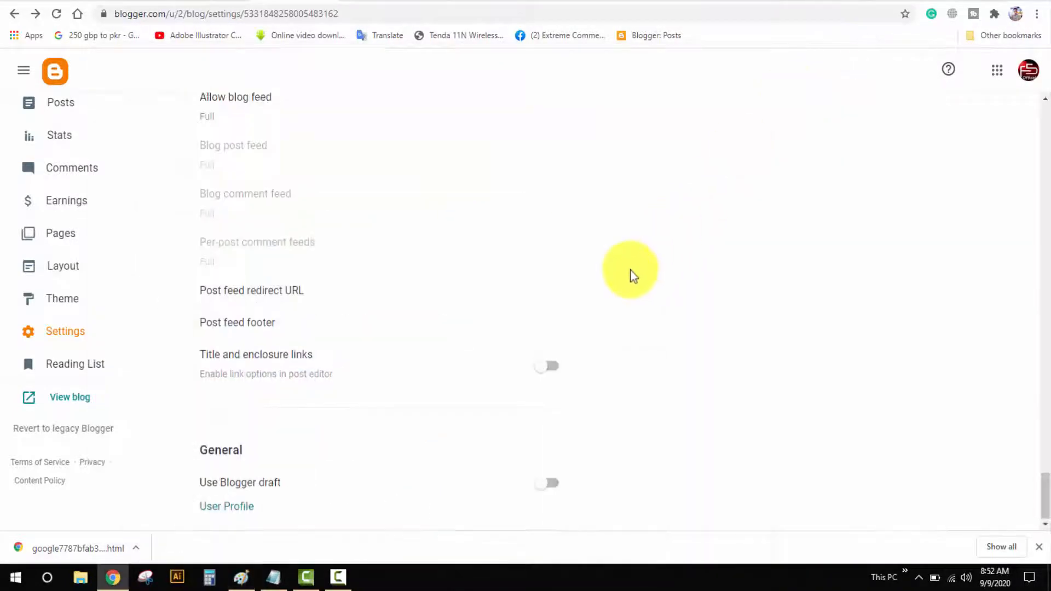
{"action": "scroll", "coordinate": [630, 273], "scroll_direction": "up", "scroll_amount": 5}
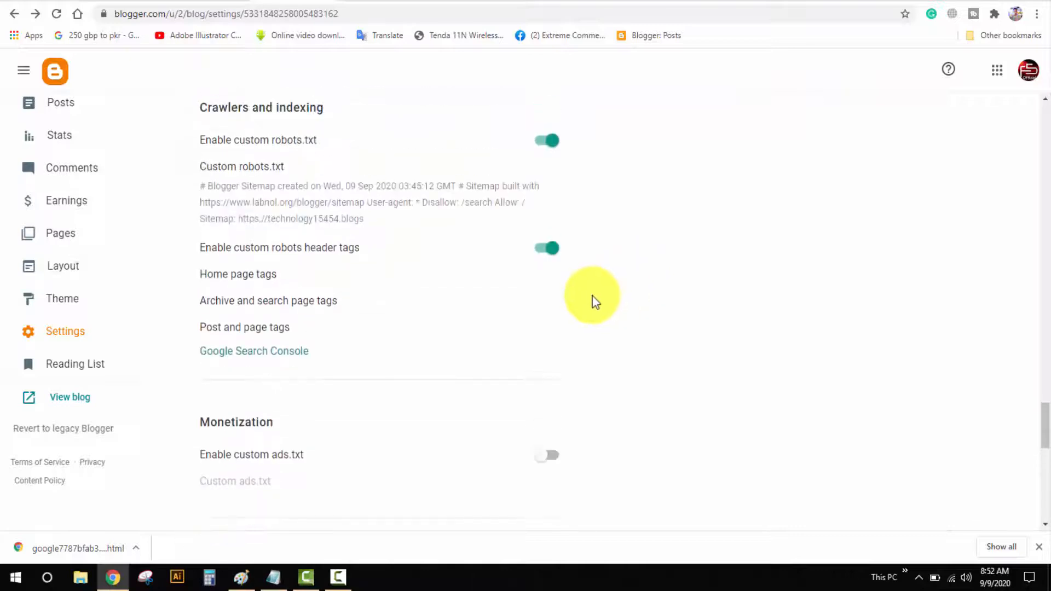
{"action": "left_click", "coordinate": [250, 355]}
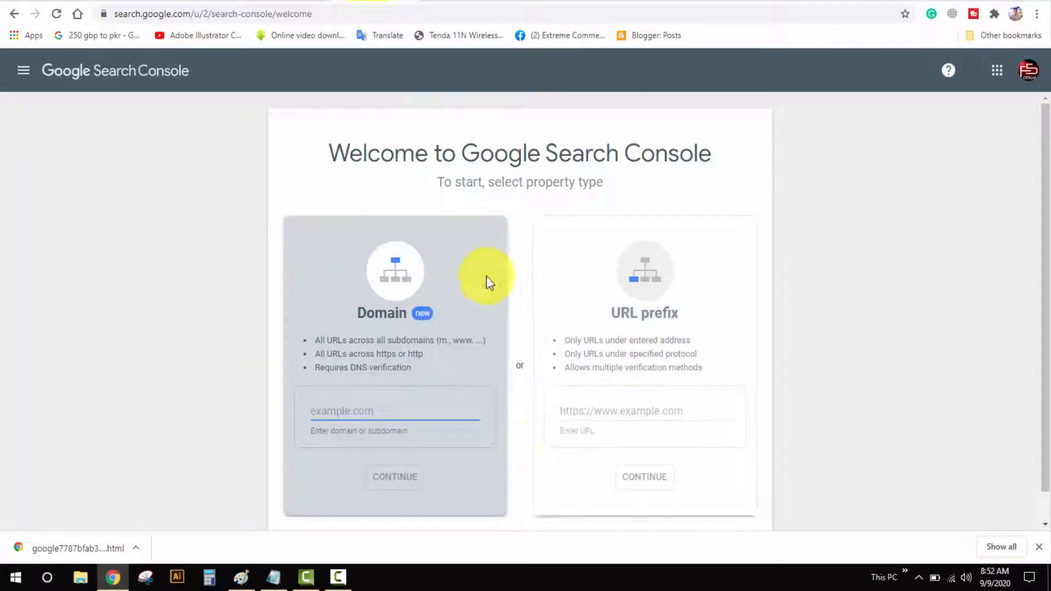
{"action": "right_click", "coordinate": [392, 415]}
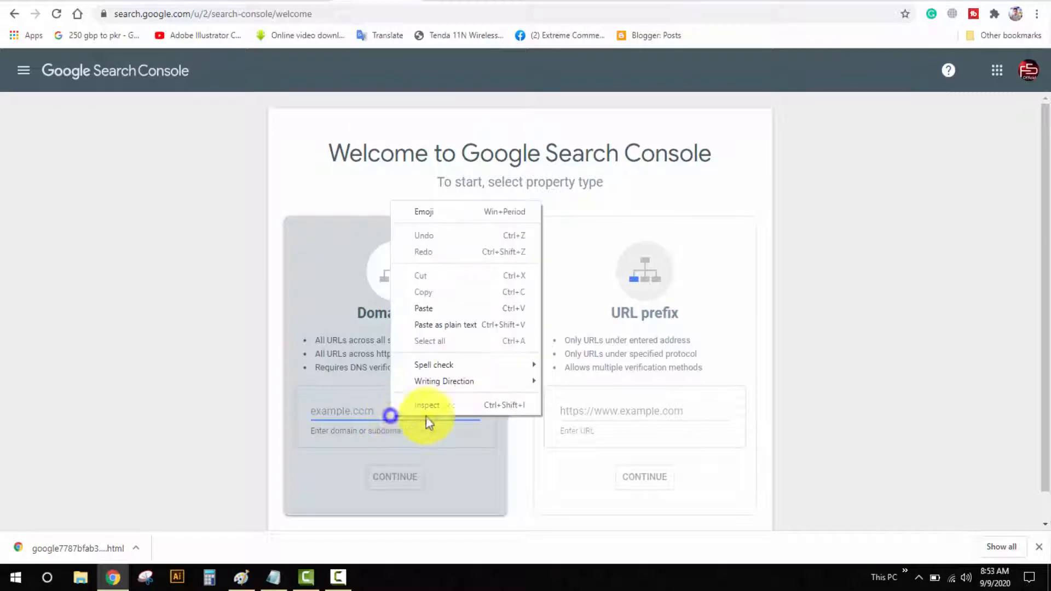
{"action": "left_click", "coordinate": [453, 313]}
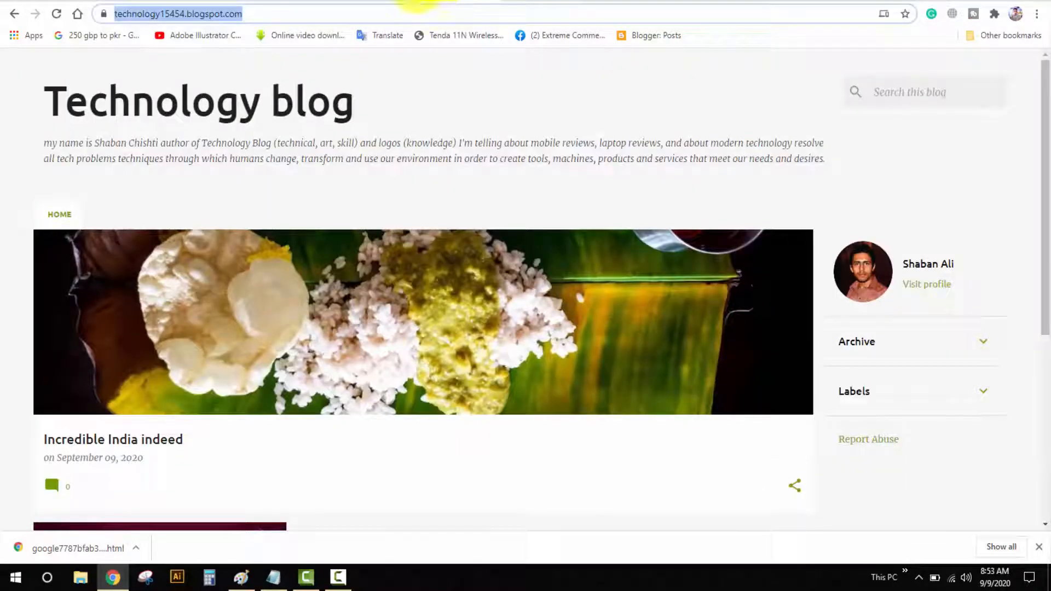
Step: Copy the address technology15454.blogspot.com from the open Technology blog page
{"action": "left_click", "coordinate": [311, 10]}
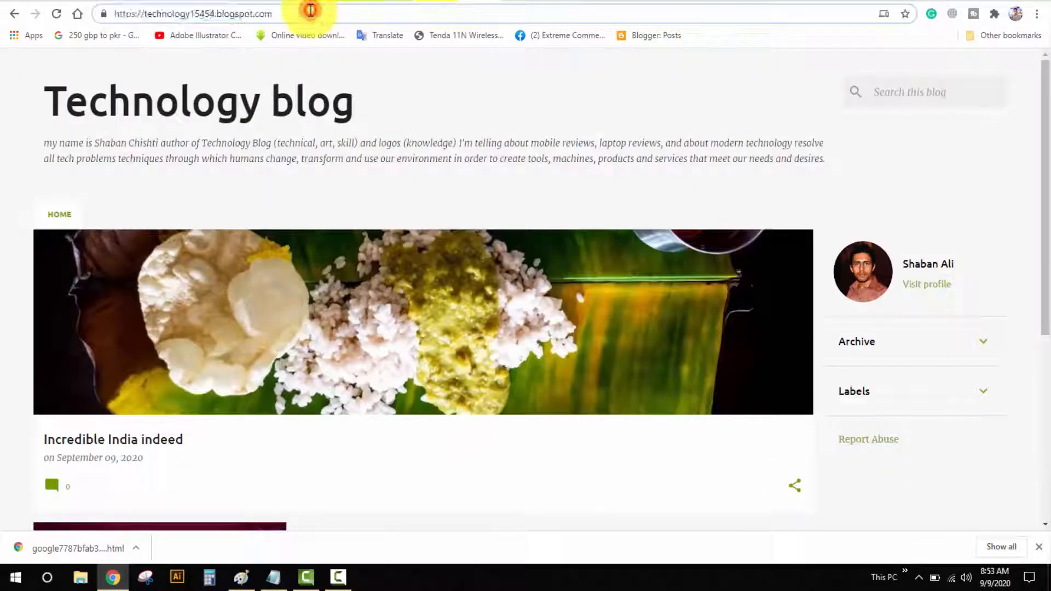
{"action": "left_click_drag", "start_coordinate": [310, 10], "coordinate": [166, 3]}
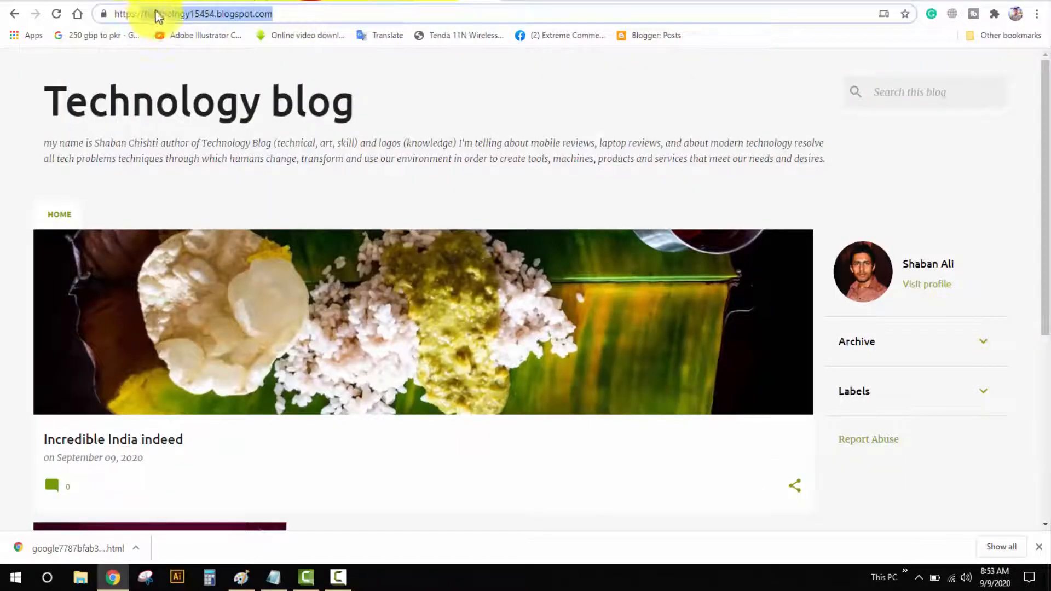
{"action": "right_click", "coordinate": [157, 16]}
{"action": "left_click", "coordinate": [192, 101]}
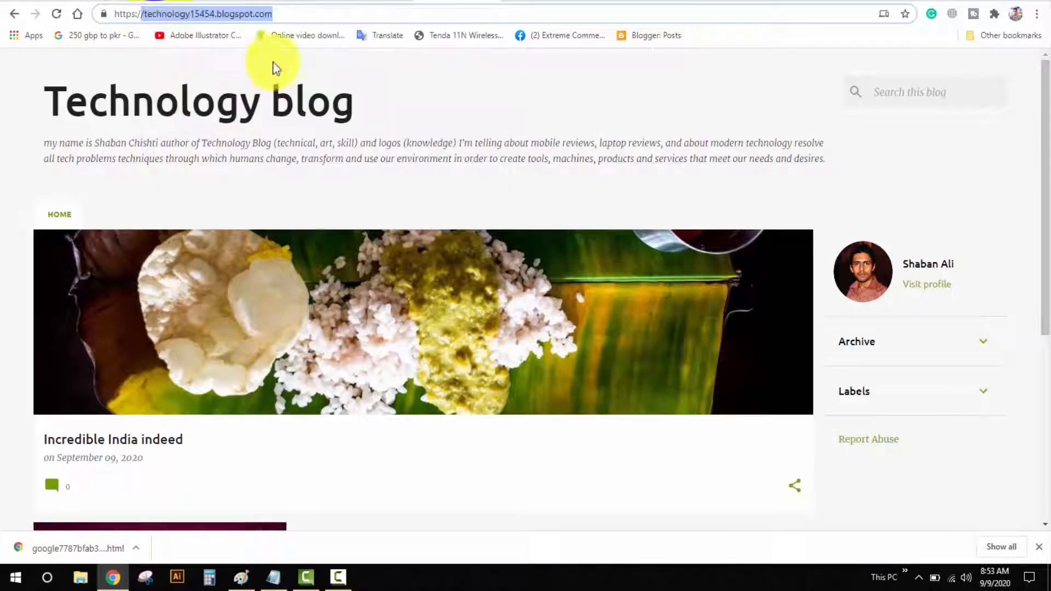
Step: Paste the blog address as the Search Console Domain property, correct it to technology15454.blogspot.com, and submit it for verification
{"action": "left_click", "coordinate": [375, 0]}
{"action": "right_click", "coordinate": [338, 400]}
{"action": "right_click", "coordinate": [338, 415]}
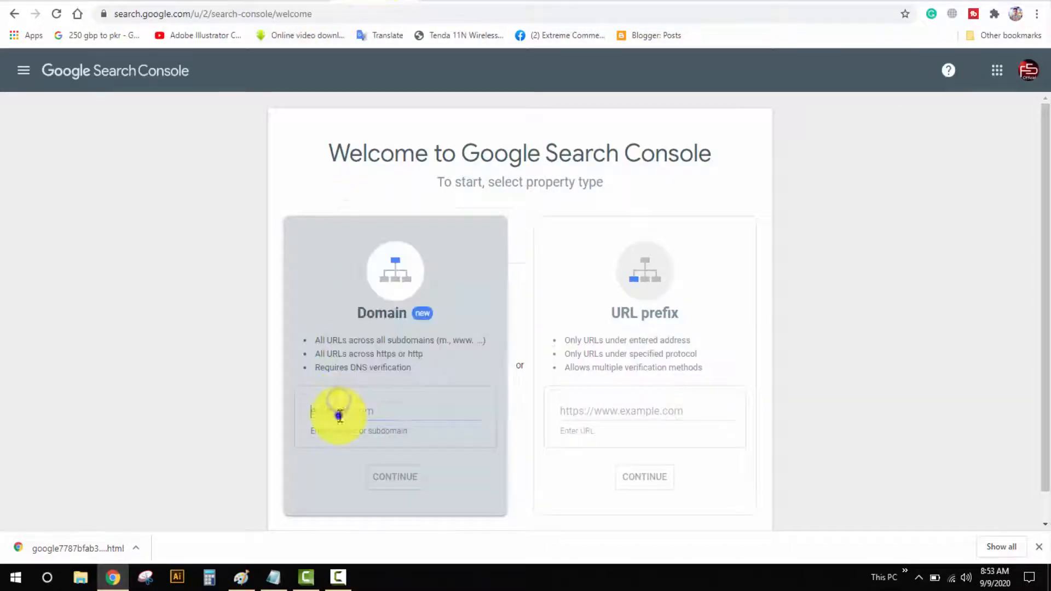
{"action": "left_click", "coordinate": [380, 307]}
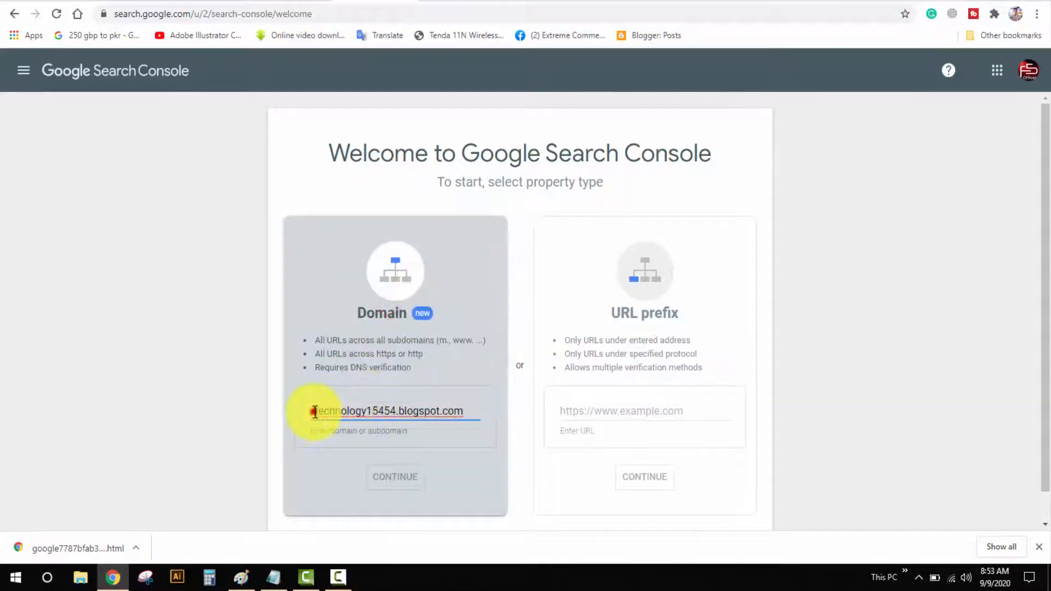
{"action": "key", "text": "BackSpace"}
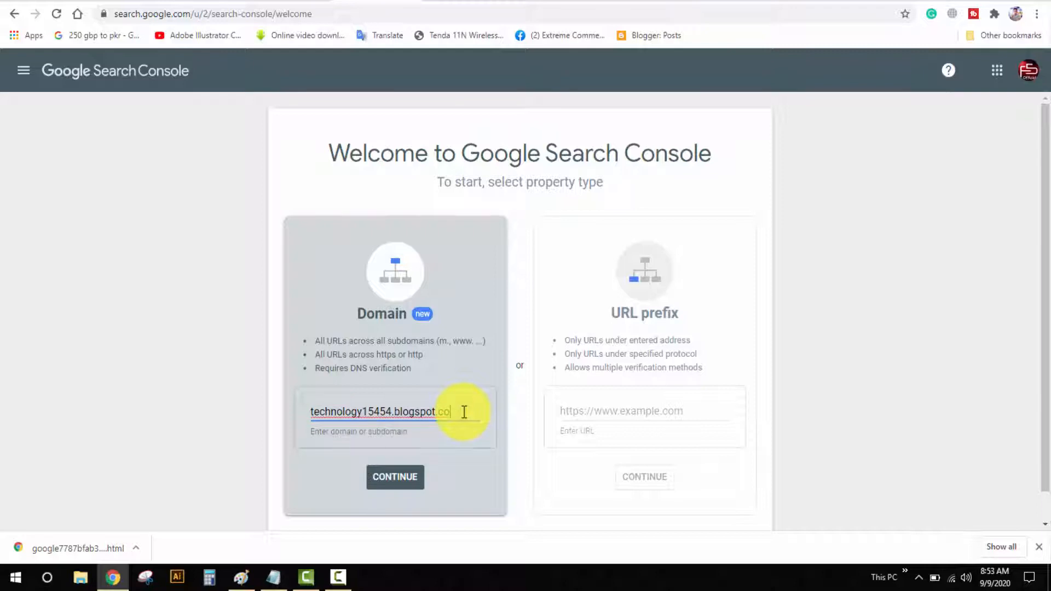
{"action": "left_click", "coordinate": [447, 406]}
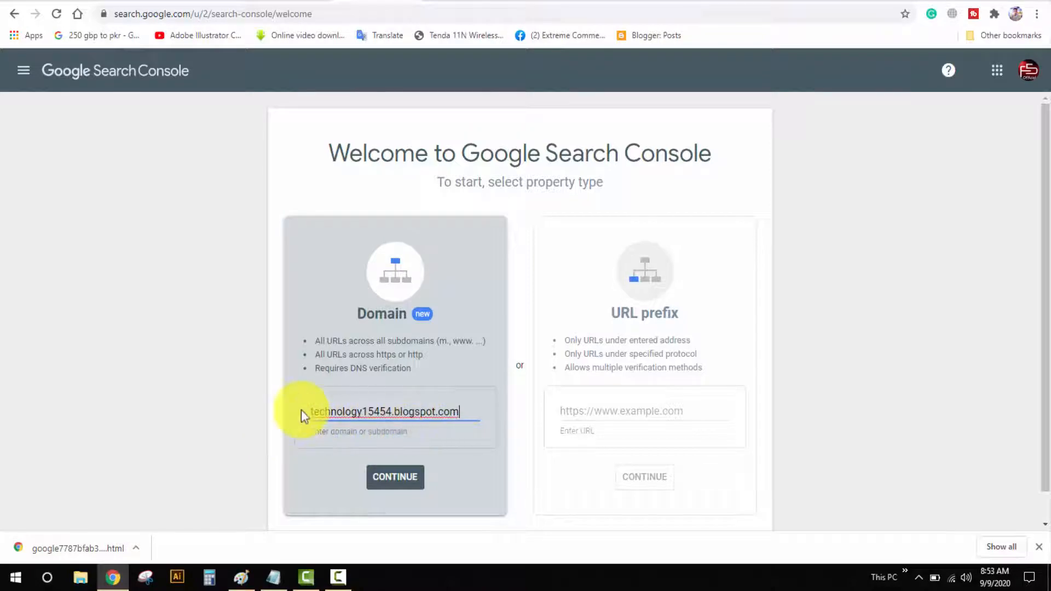
{"action": "left_click", "coordinate": [394, 484]}
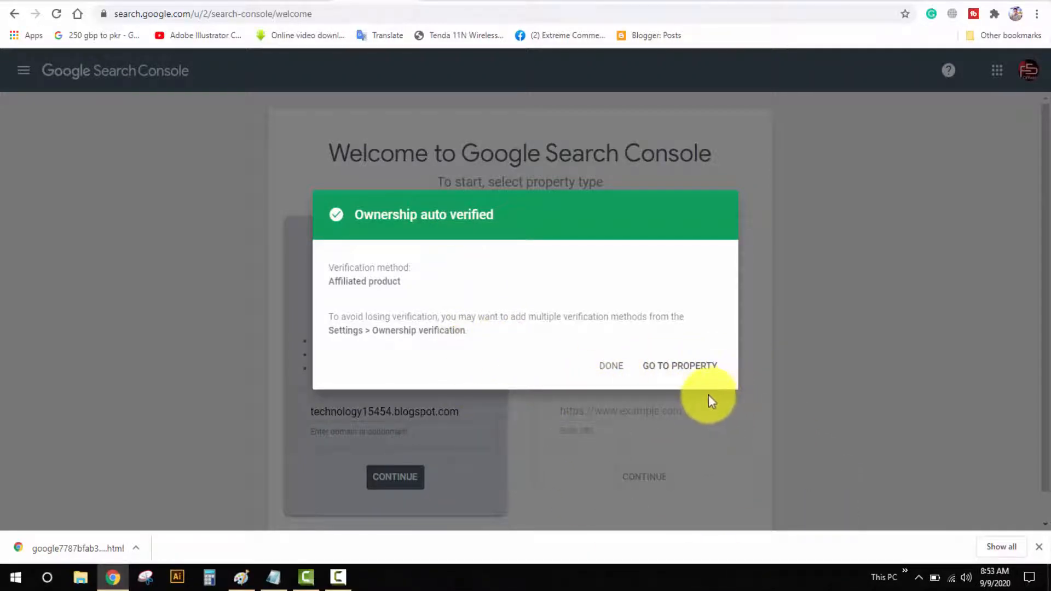
{"action": "left_click", "coordinate": [688, 373]}
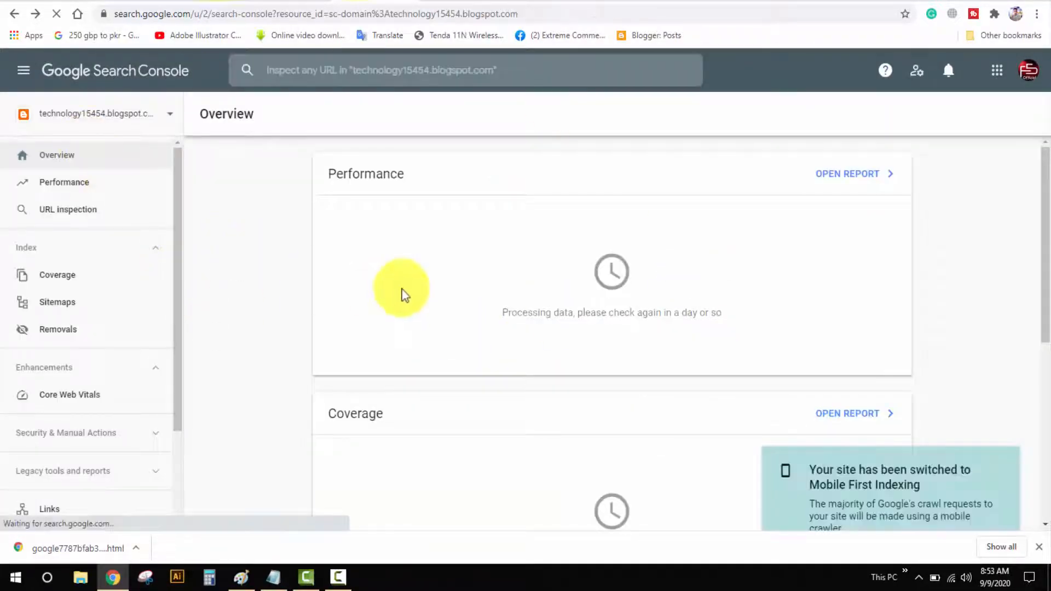
{"action": "right_click", "coordinate": [398, 60]}
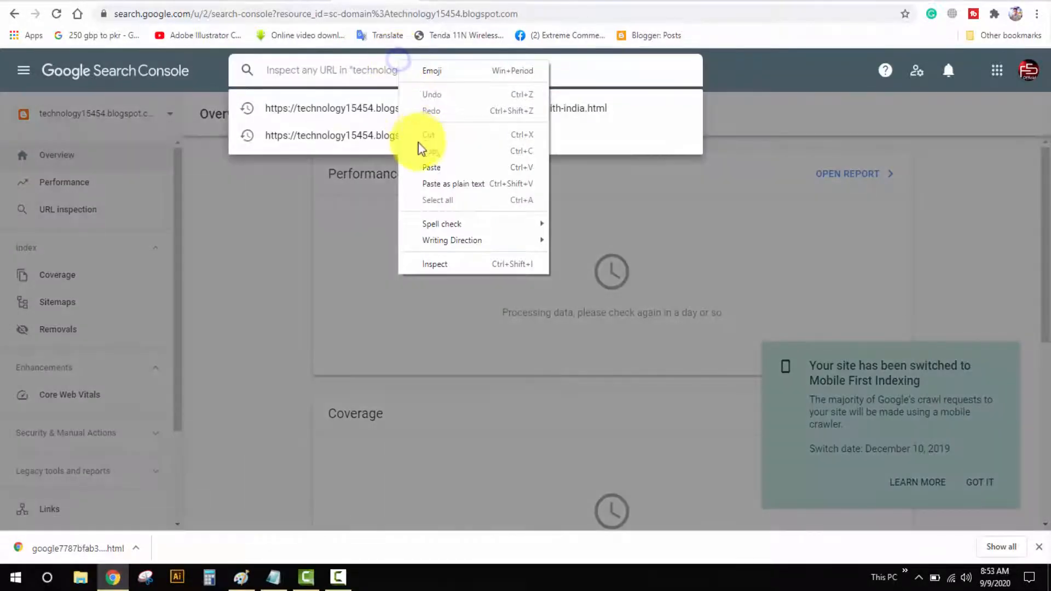
{"action": "left_click", "coordinate": [352, 134]}
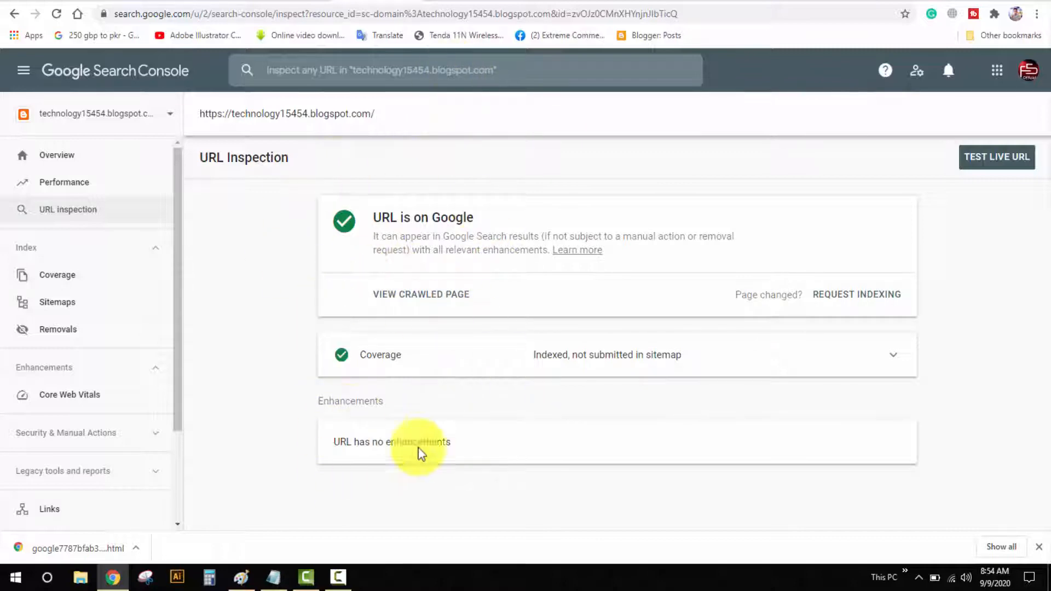
{"action": "left_click", "coordinate": [278, 2]}
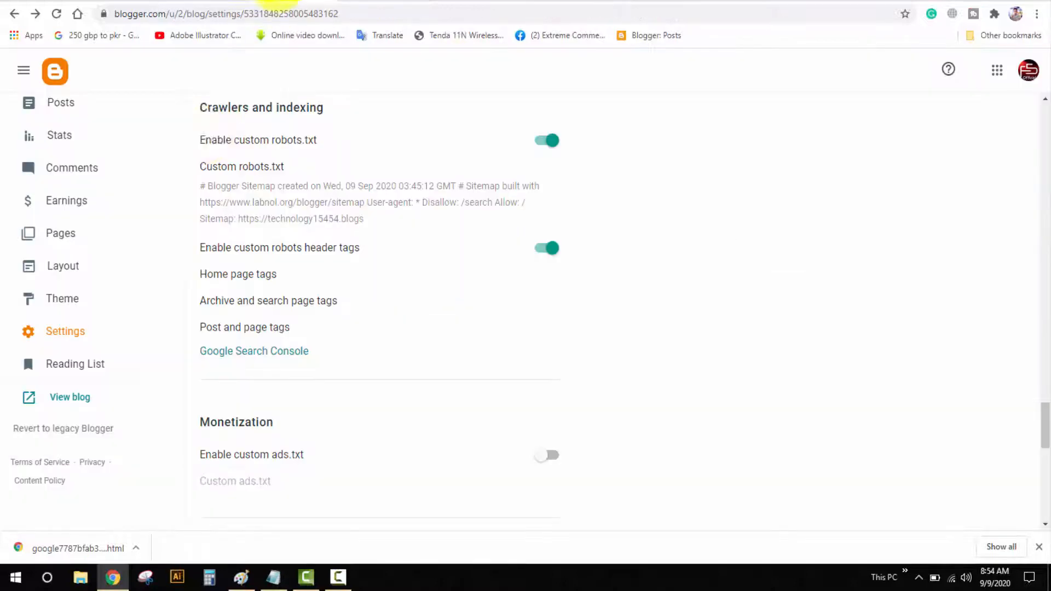
Step: Start a new post in the Technology blog and switch to the open lostwithpurpose.com article about India
{"action": "left_click", "coordinate": [94, 104]}
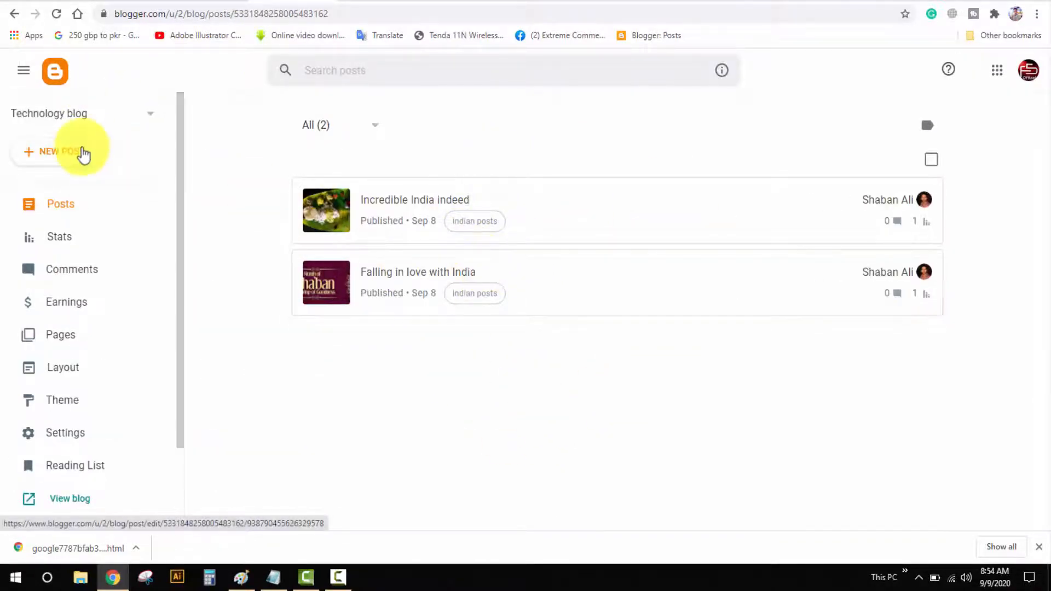
{"action": "left_click", "coordinate": [84, 155]}
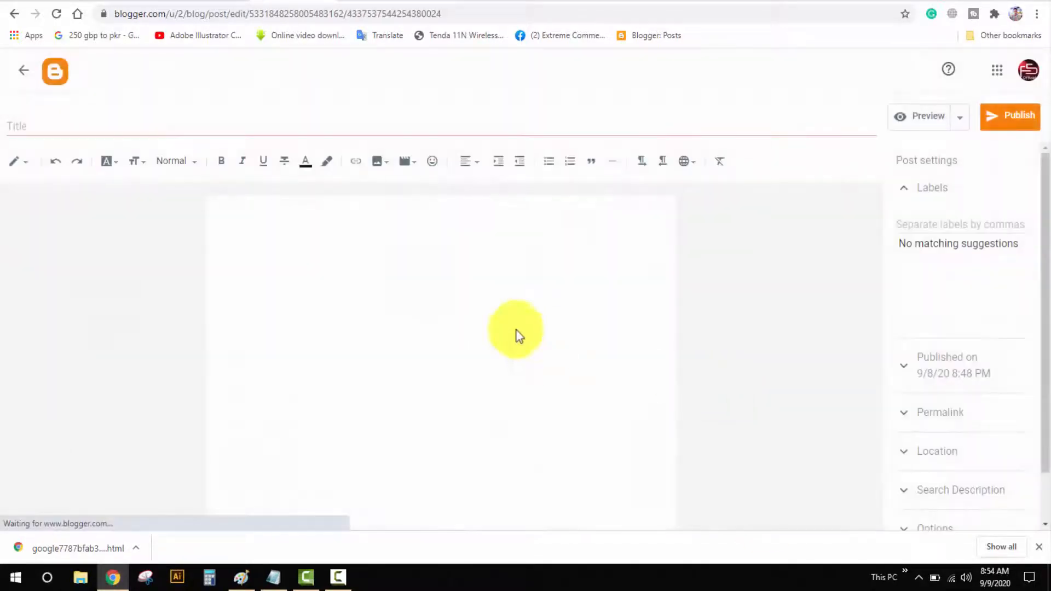
{"action": "left_click", "coordinate": [788, 1]}
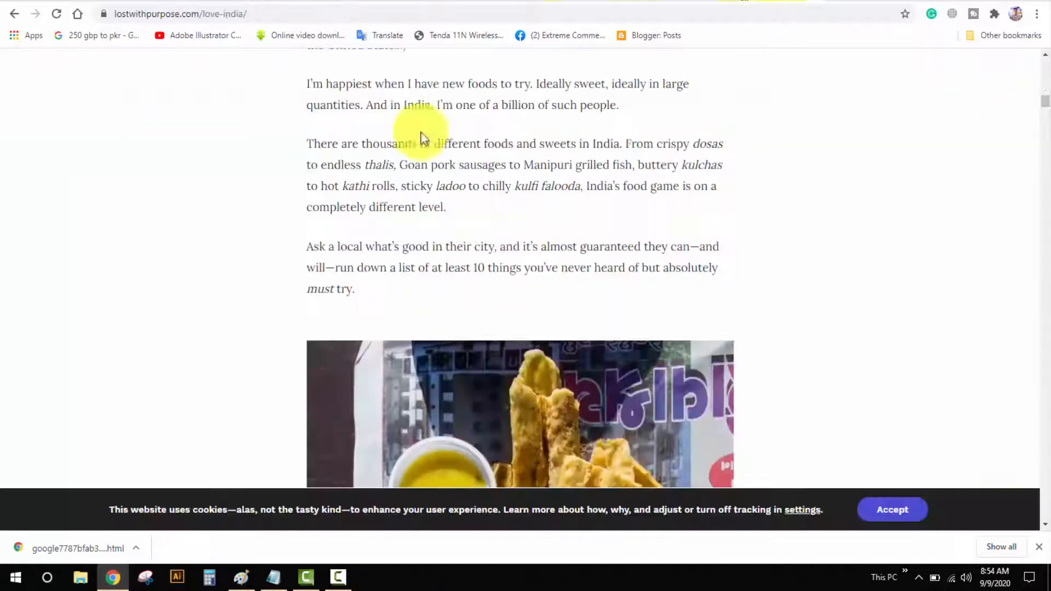
Step: Go to the lostwithpurpose.com blog listing and open the article "Legit tasty vegetarian and vegan restaurants in Leuven"
{"action": "scroll", "coordinate": [408, 286], "scroll_direction": "down", "scroll_amount": 20}
{"action": "scroll", "coordinate": [408, 287], "scroll_direction": "up", "scroll_amount": 15}
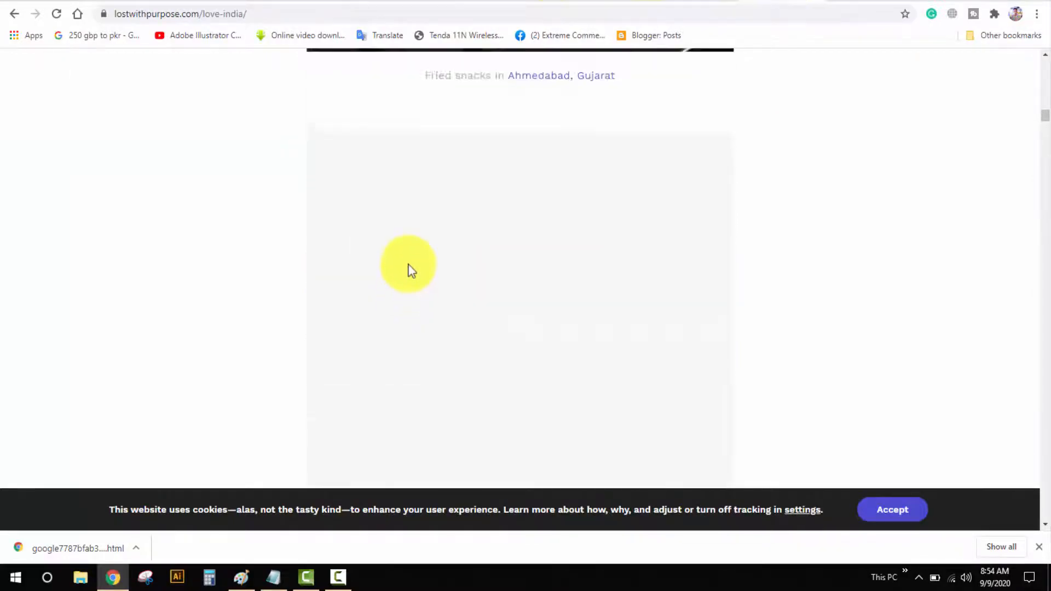
{"action": "scroll", "coordinate": [396, 238], "scroll_direction": "up", "scroll_amount": 15}
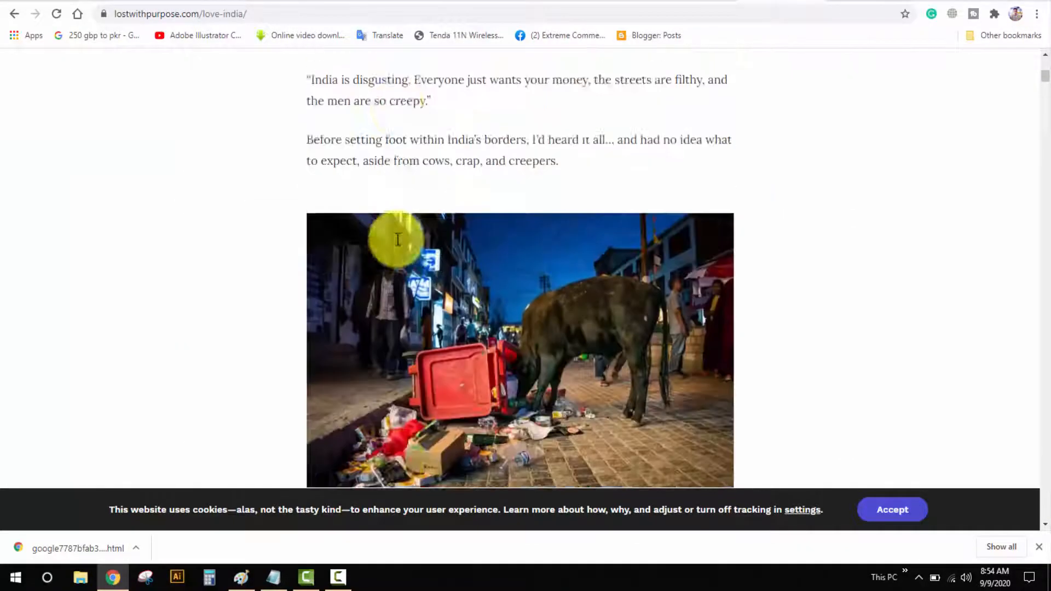
{"action": "scroll", "coordinate": [231, 156], "scroll_direction": "down", "scroll_amount": 4}
{"action": "scroll", "coordinate": [230, 156], "scroll_direction": "up", "scroll_amount": 4}
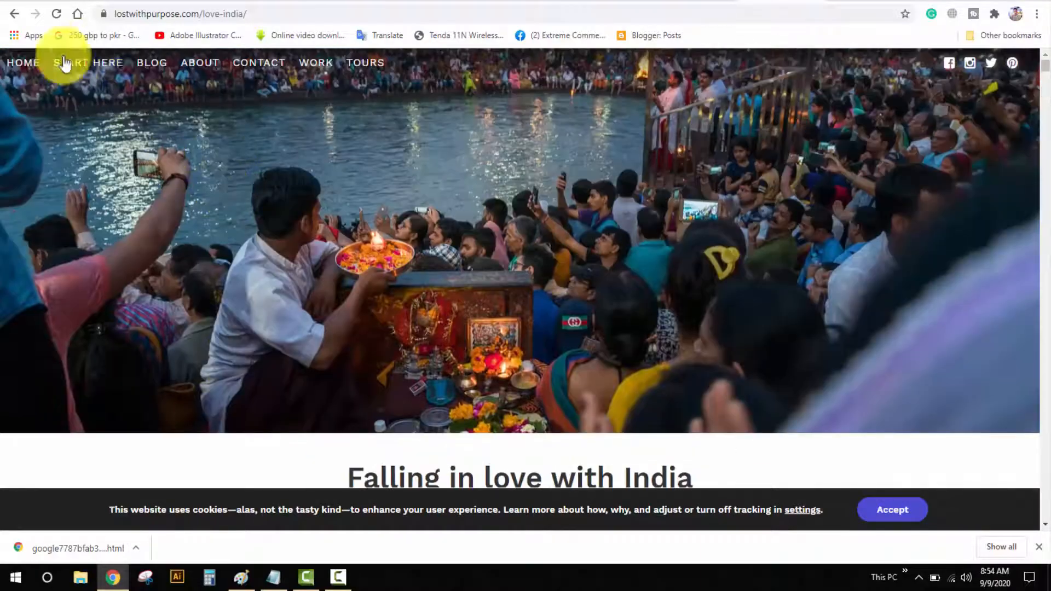
{"action": "left_click", "coordinate": [25, 68]}
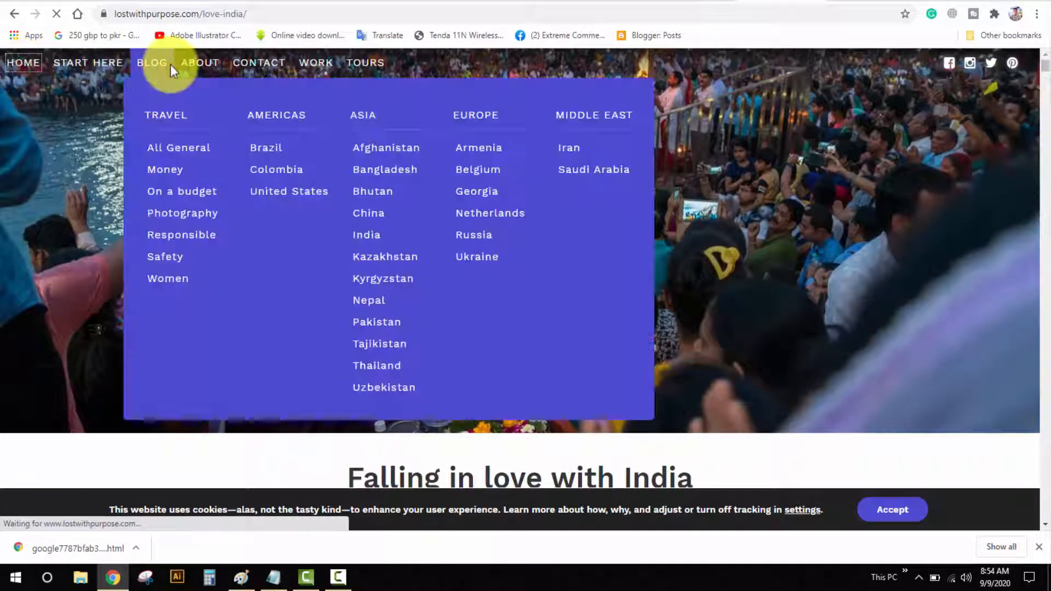
{"action": "left_click", "coordinate": [169, 64]}
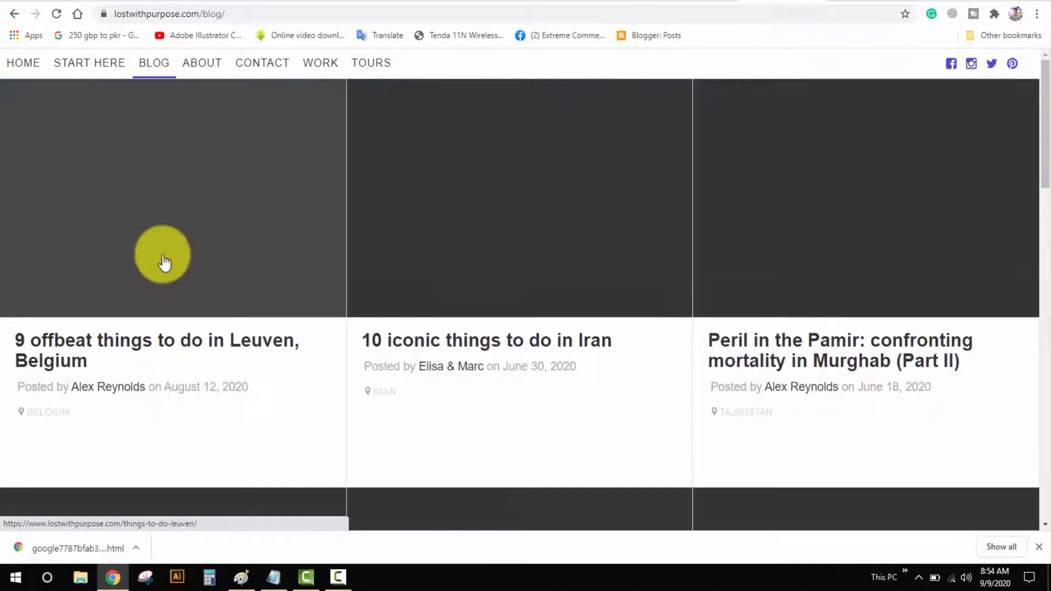
{"action": "scroll", "coordinate": [422, 335], "scroll_direction": "down", "scroll_amount": 6}
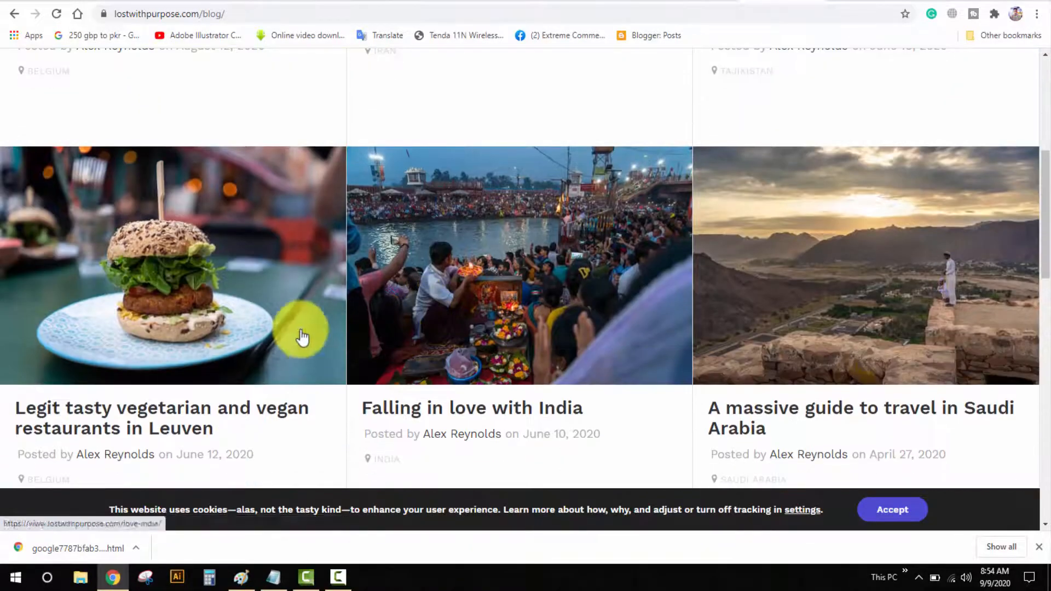
{"action": "left_click", "coordinate": [298, 334]}
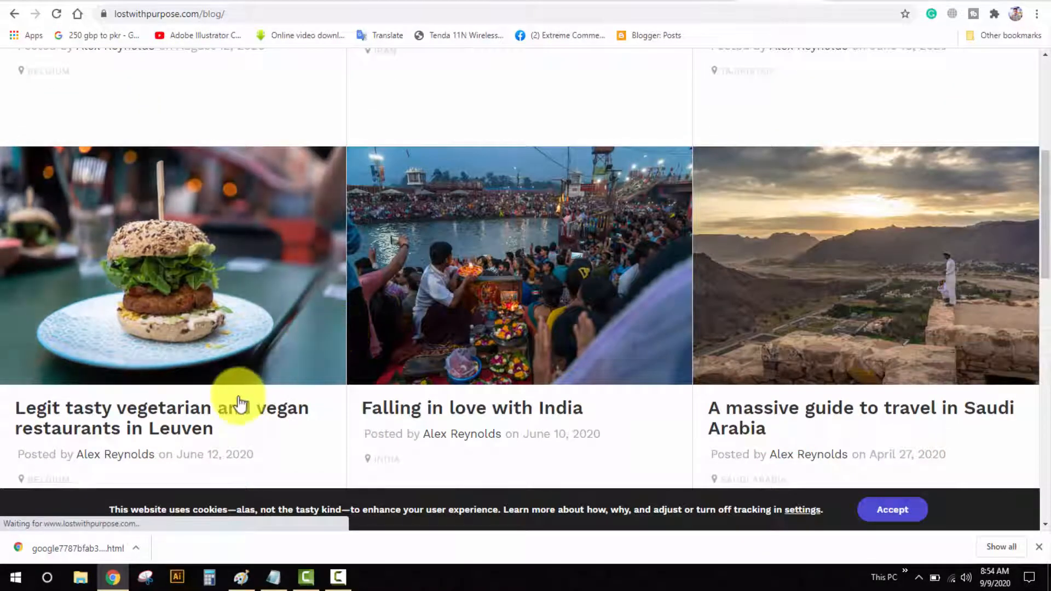
{"action": "left_click", "coordinate": [215, 413]}
{"action": "scroll", "coordinate": [355, 246], "scroll_direction": "down", "scroll_amount": 6}
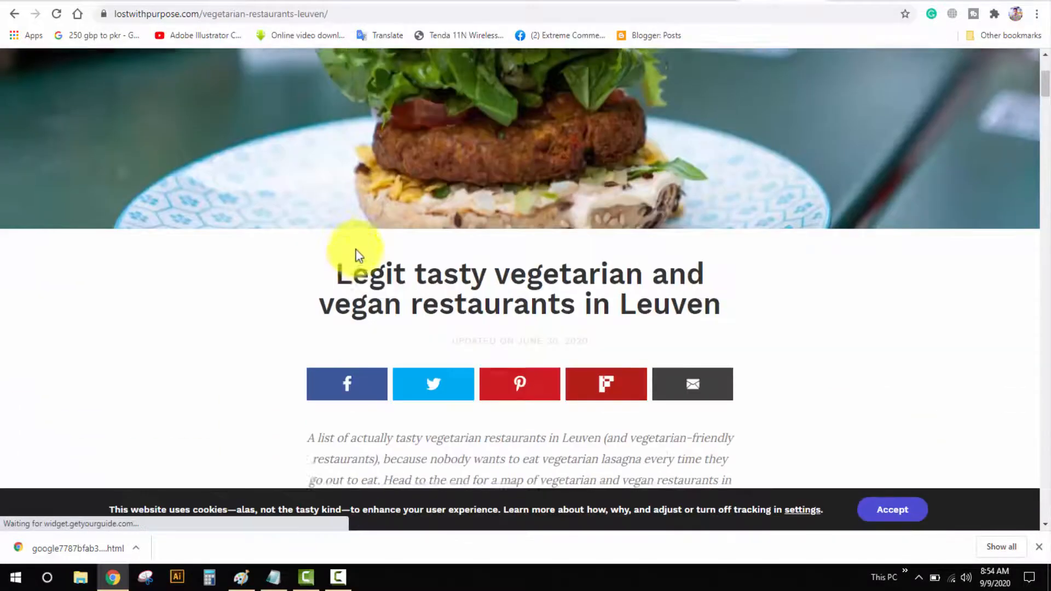
Step: Copy the article's title "Legit tasty vegetarian and vegan restaurants in Leuven" and paste it as the new post's title
{"action": "left_click_drag", "start_coordinate": [734, 161], "coordinate": [321, 133]}
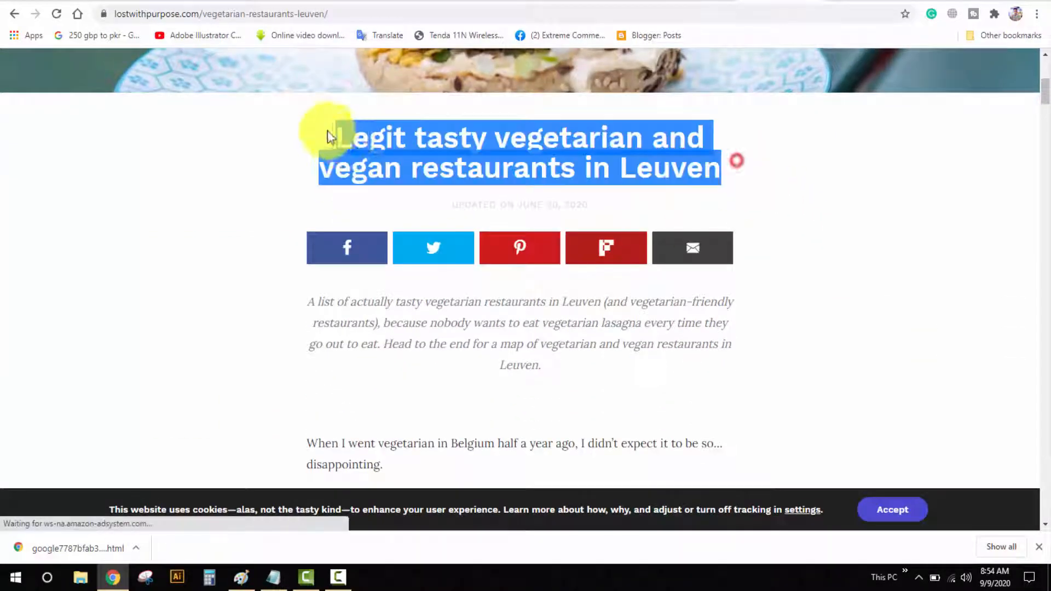
{"action": "right_click", "coordinate": [374, 154]}
{"action": "left_click", "coordinate": [416, 163]}
{"action": "left_click", "coordinate": [296, 3]}
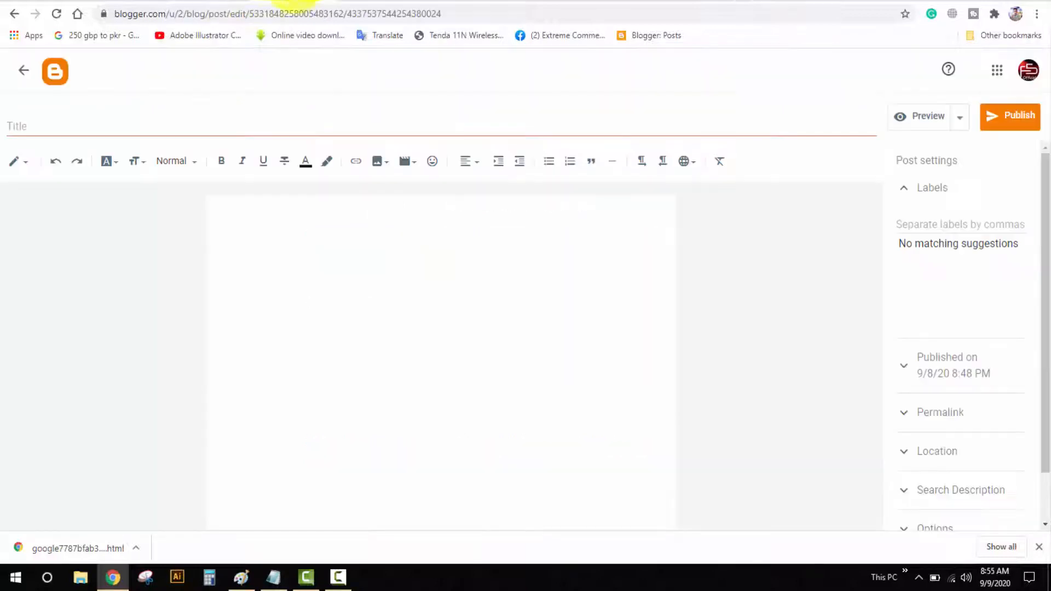
{"action": "right_click", "coordinate": [204, 84]}
{"action": "right_click", "coordinate": [172, 126]}
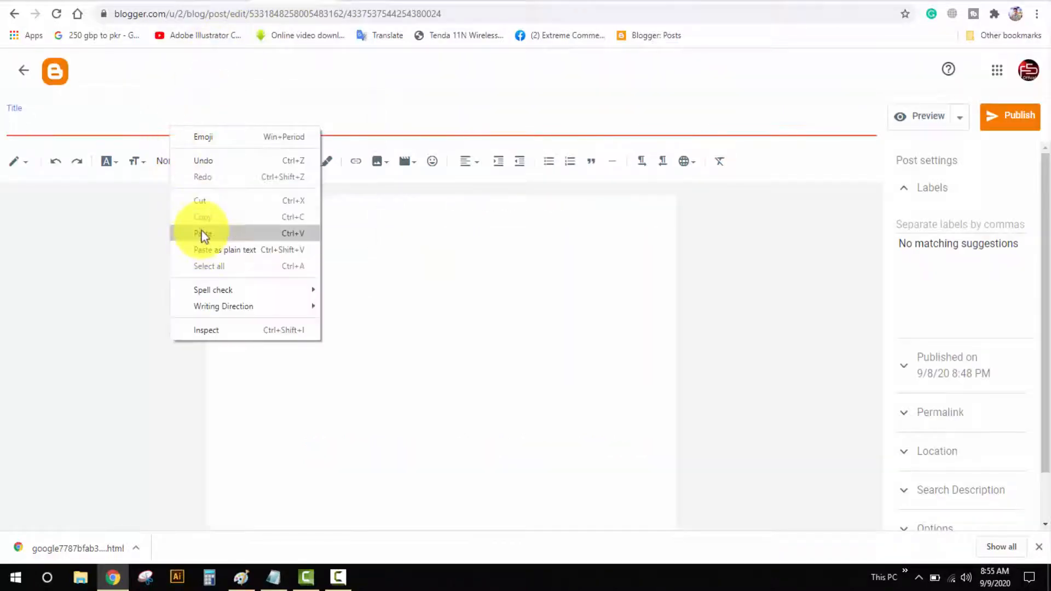
{"action": "left_click", "coordinate": [198, 231]}
Step: Copy the article content from the heading "My favorite vegetarian restaurants in Leuven for actually tasty food" through the bullet list under "Palmyra (€) – Syrian"
{"action": "left_click", "coordinate": [297, 241]}
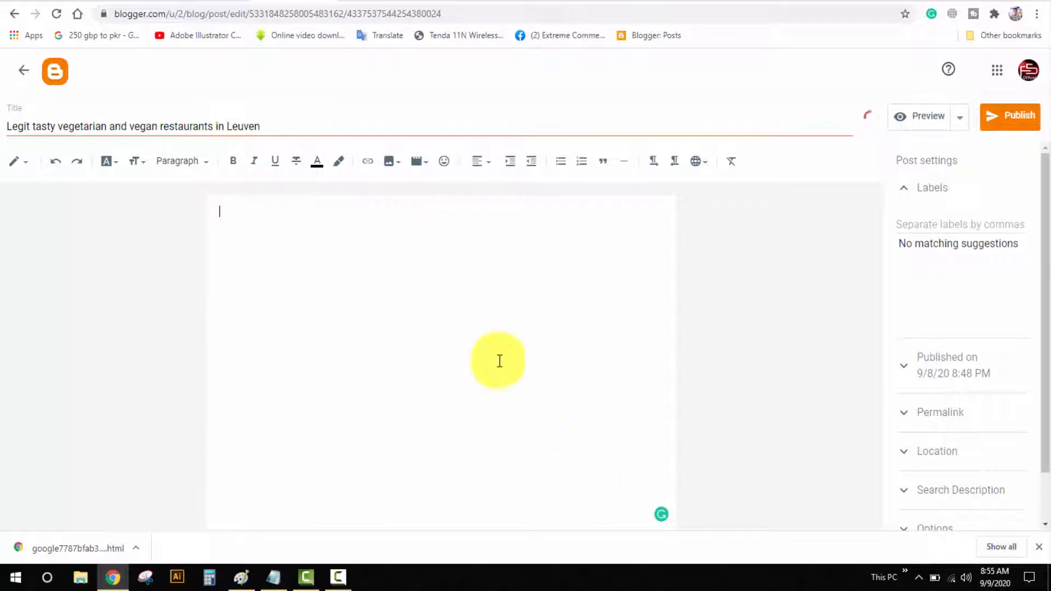
{"action": "left_click", "coordinate": [709, 2]}
{"action": "left_click", "coordinate": [786, 1]}
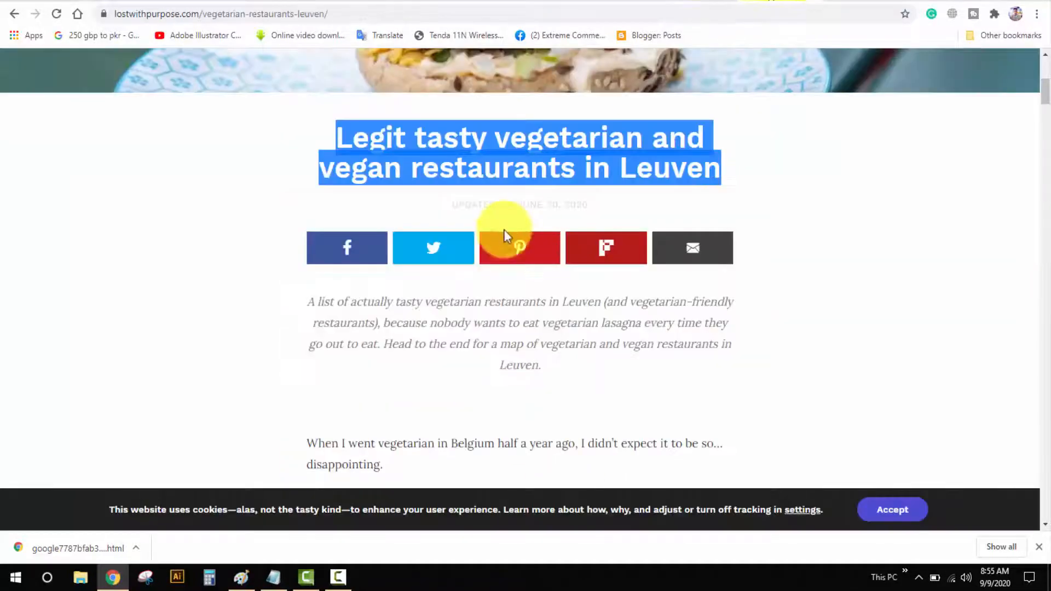
{"action": "scroll", "coordinate": [504, 228], "scroll_direction": "down", "scroll_amount": 15}
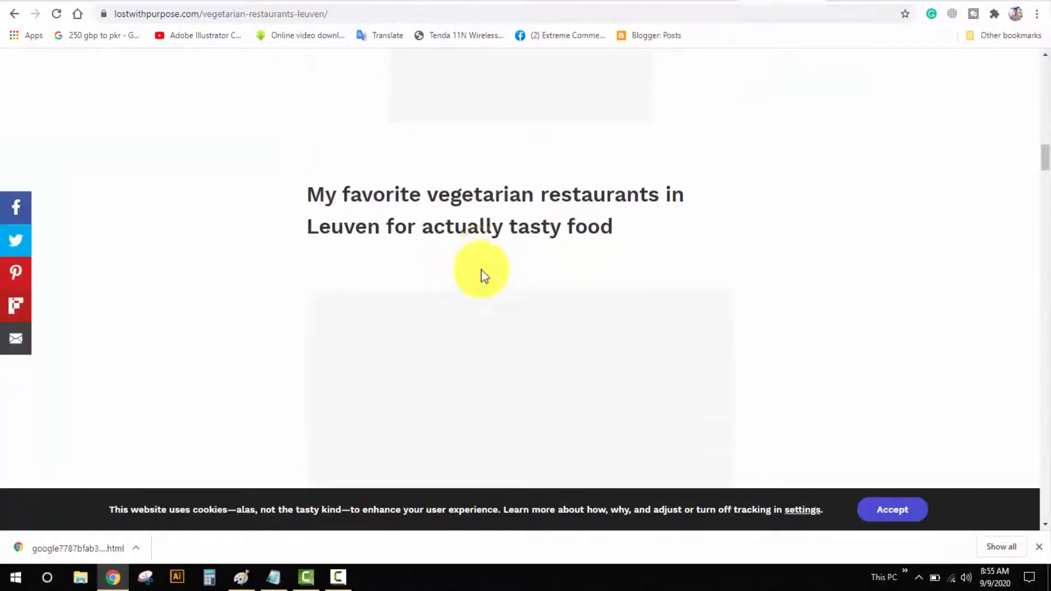
{"action": "scroll", "coordinate": [484, 277], "scroll_direction": "down", "scroll_amount": 10}
{"action": "scroll", "coordinate": [484, 277], "scroll_direction": "up", "scroll_amount": 5}
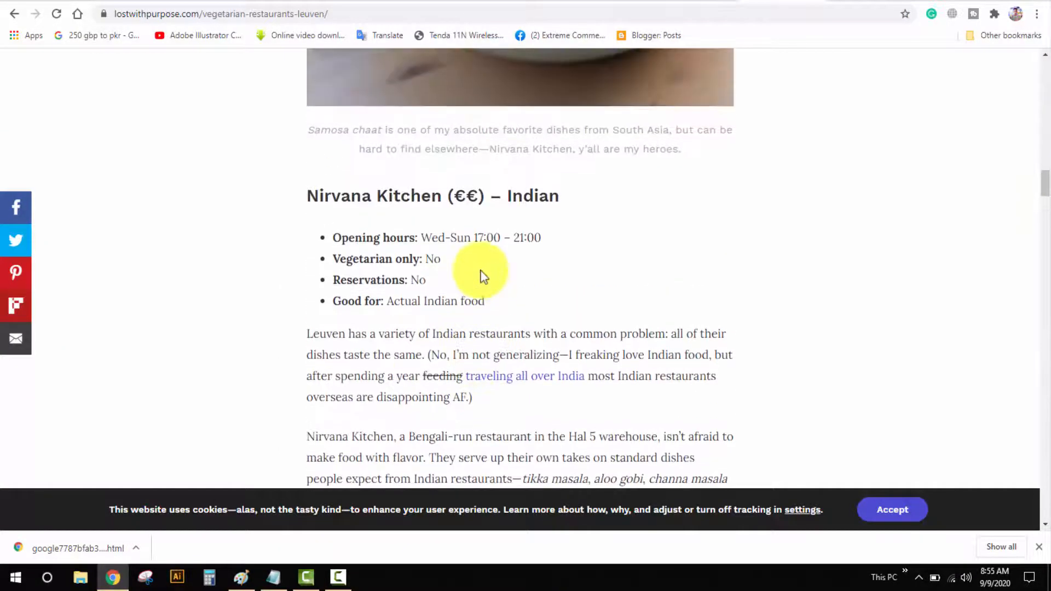
{"action": "scroll", "coordinate": [482, 274], "scroll_direction": "down", "scroll_amount": 1}
{"action": "scroll", "coordinate": [481, 268], "scroll_direction": "up", "scroll_amount": 8}
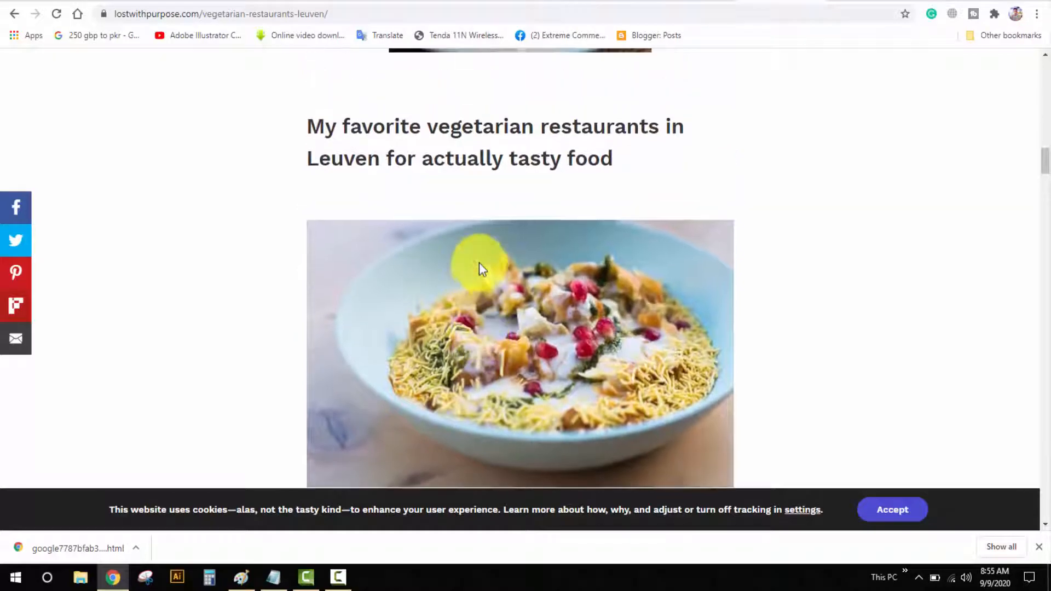
{"action": "left_click_drag", "start_coordinate": [293, 111], "coordinate": [783, 361]}
{"action": "right_click", "coordinate": [534, 298]}
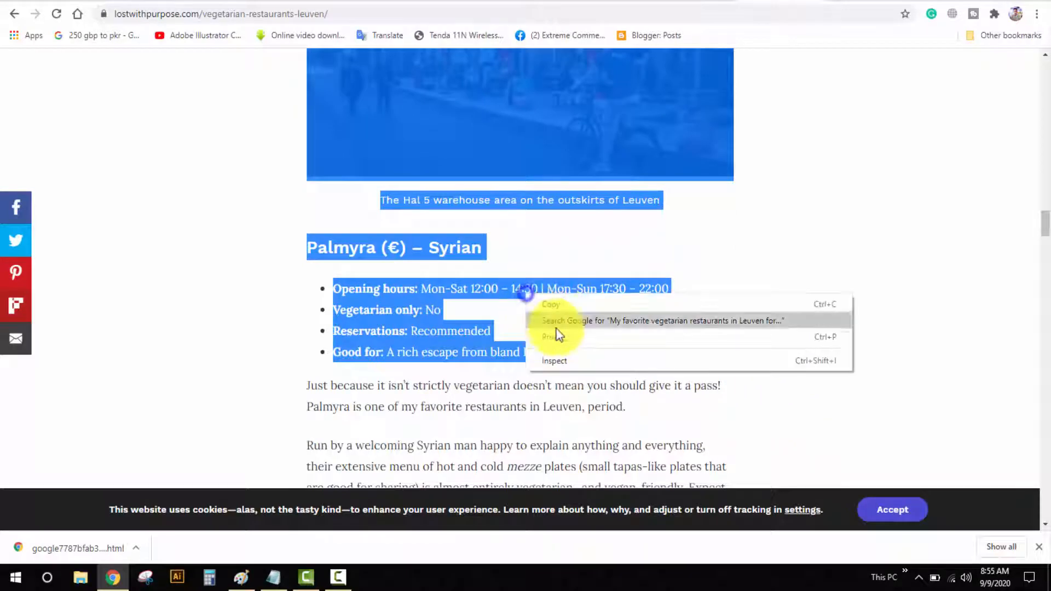
{"action": "left_click", "coordinate": [564, 303]}
Step: Paste the copied article content into the body of the new Blogger post
{"action": "left_click", "coordinate": [285, 1]}
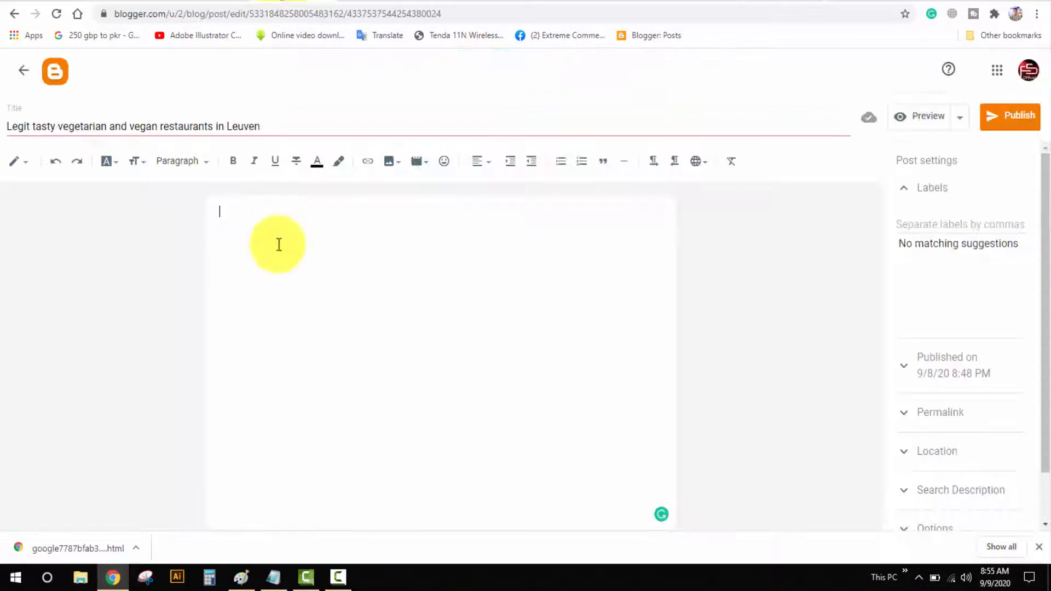
{"action": "right_click", "coordinate": [277, 243]}
{"action": "left_click", "coordinate": [323, 348]}
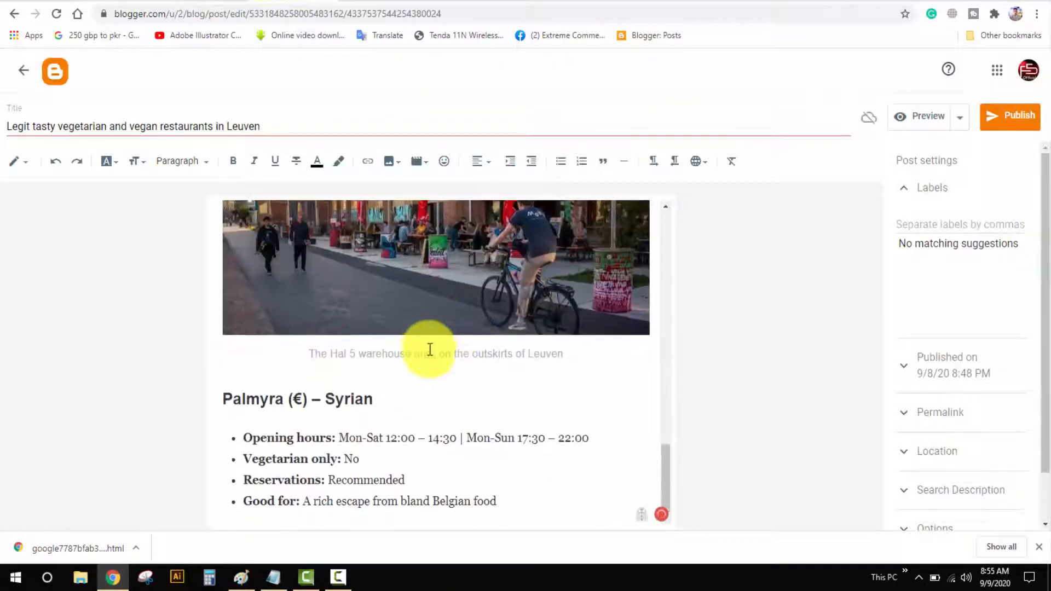
Step: Remove the hyperlink from "traveling all over India" in the post's paragraph about Indian restaurants in Leuven
{"action": "scroll", "coordinate": [432, 347], "scroll_direction": "up", "scroll_amount": 15}
{"action": "scroll", "coordinate": [436, 349], "scroll_direction": "up", "scroll_amount": 10}
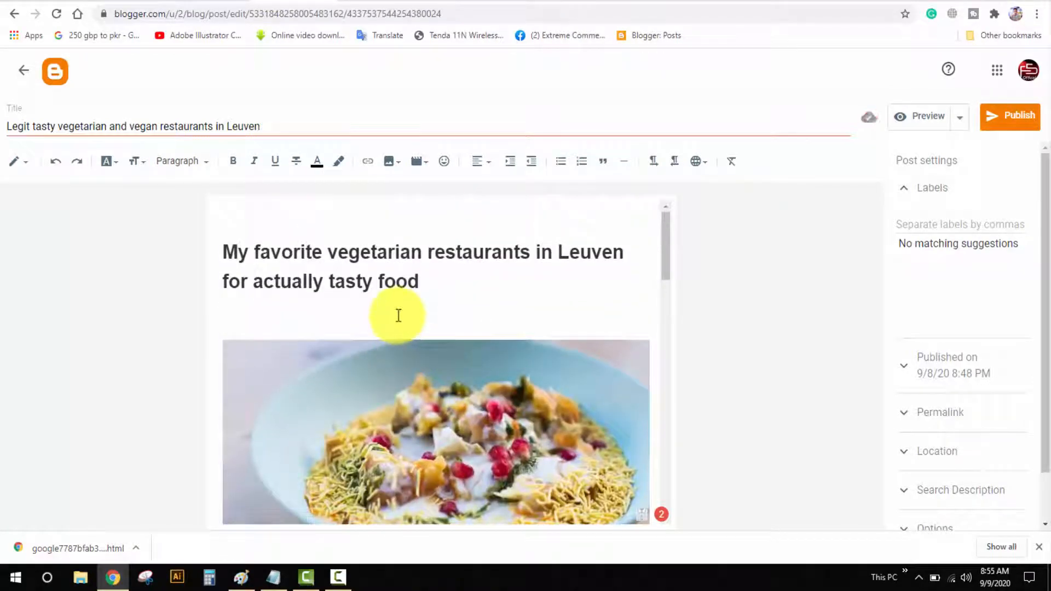
{"action": "scroll", "coordinate": [399, 316], "scroll_direction": "down", "scroll_amount": 10}
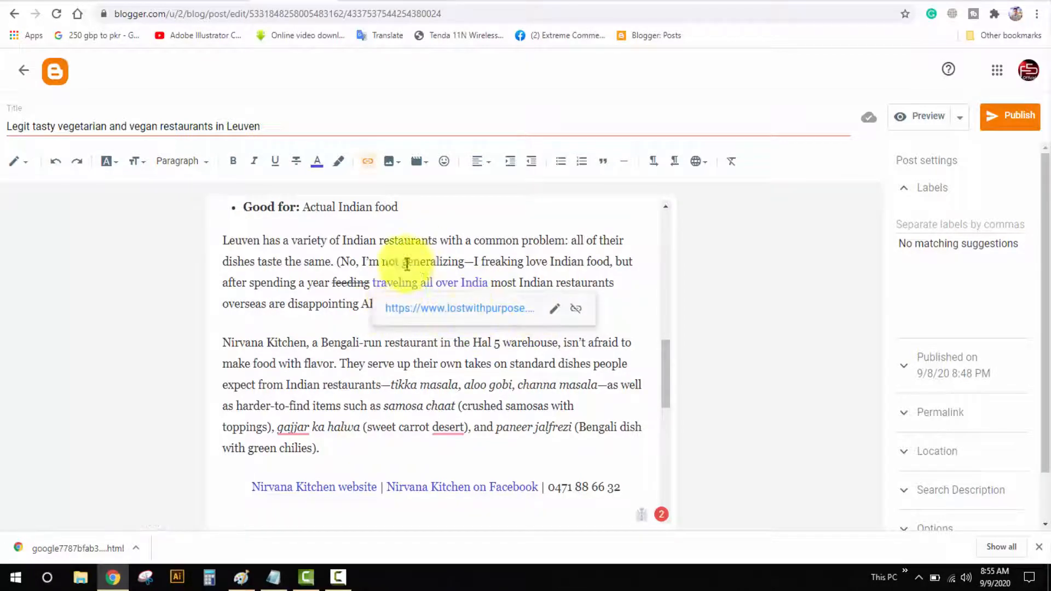
{"action": "left_click", "coordinate": [576, 311]}
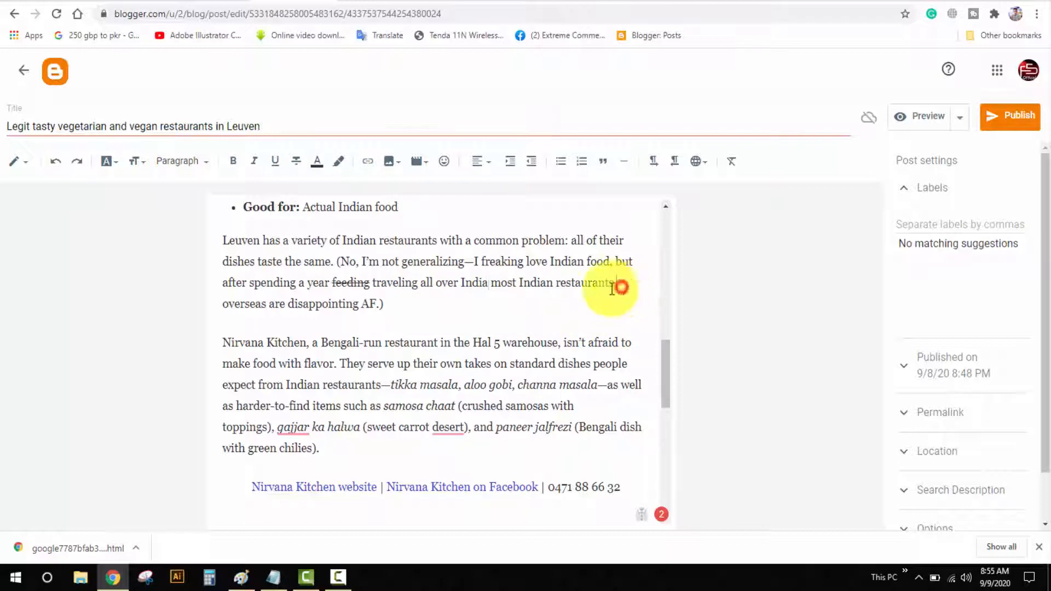
{"action": "left_click_drag", "start_coordinate": [616, 284], "coordinate": [555, 284]}
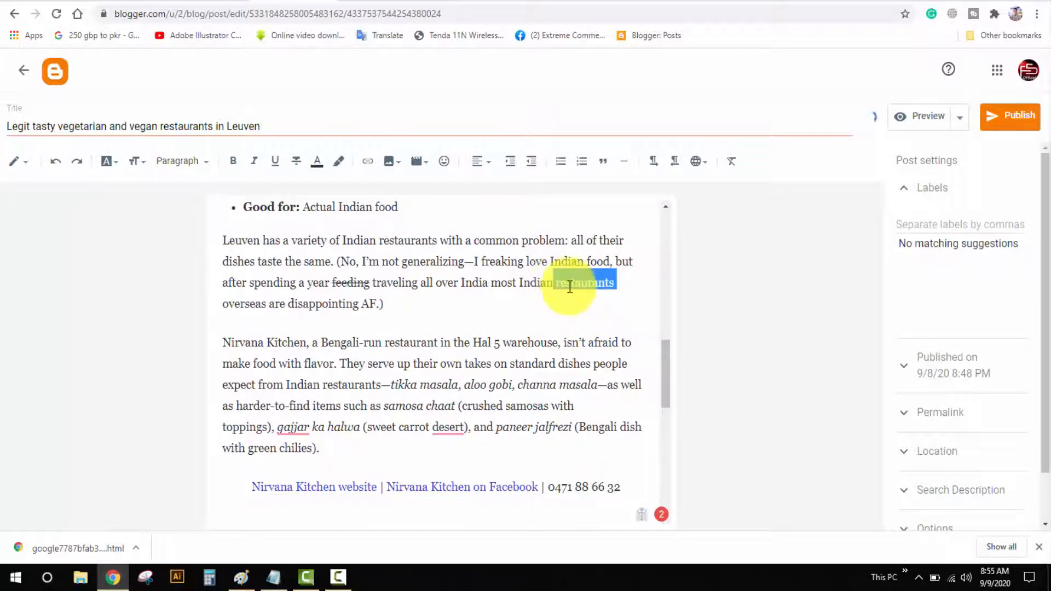
{"action": "left_click", "coordinate": [368, 162]}
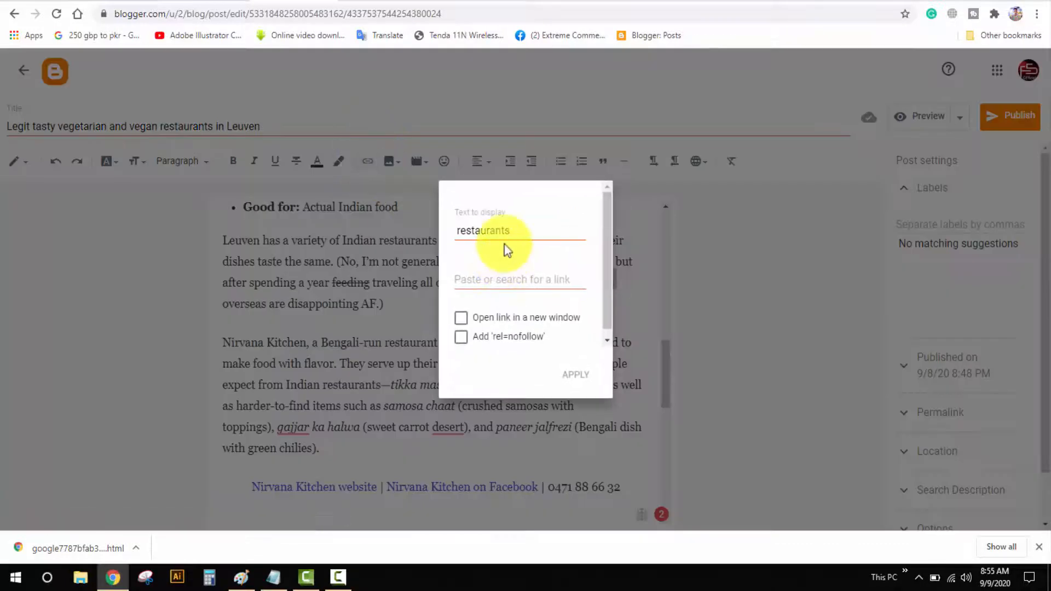
{"action": "left_click", "coordinate": [491, 280]}
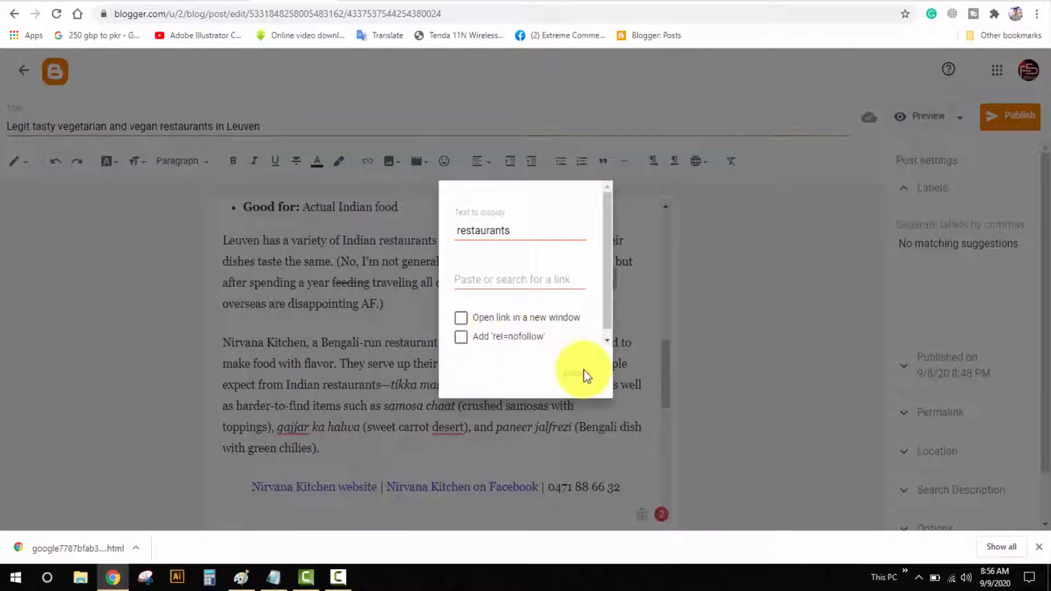
{"action": "left_click", "coordinate": [352, 356]}
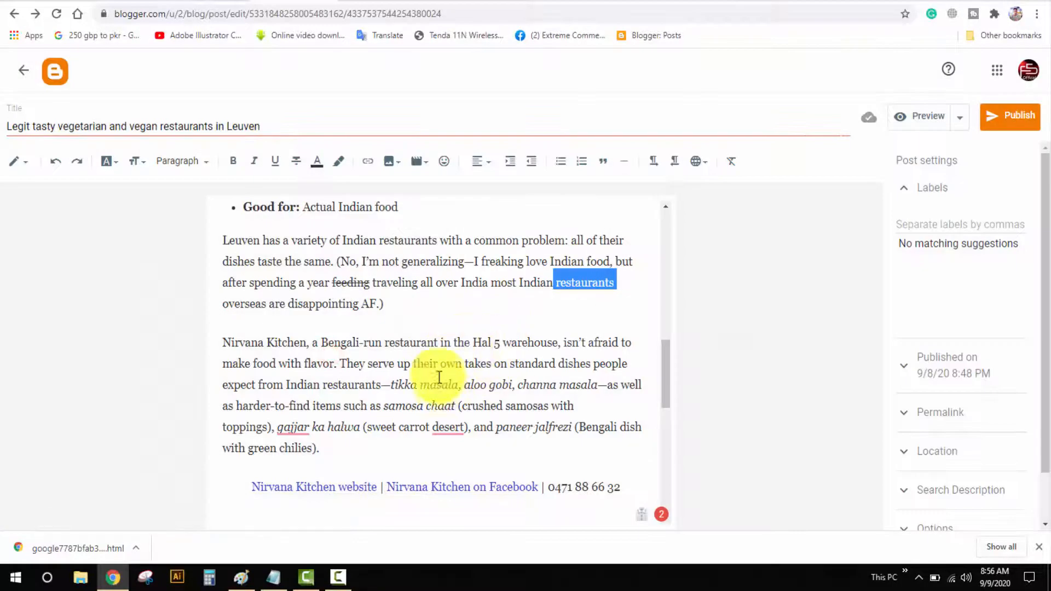
Step: Remove the hyperlinks from "Nirvana Kitchen on Facebook" and "Nirvana Kitchen website" in the post body
{"action": "scroll", "coordinate": [434, 369], "scroll_direction": "down", "scroll_amount": 1}
{"action": "scroll", "coordinate": [432, 372], "scroll_direction": "down", "scroll_amount": 1}
{"action": "left_click", "coordinate": [431, 362]}
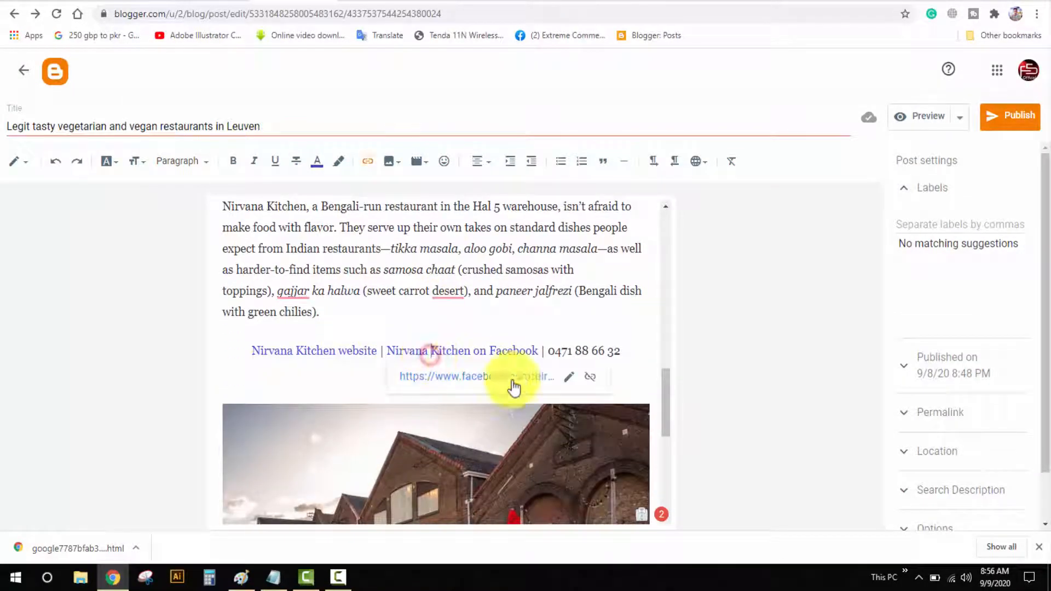
{"action": "left_click", "coordinate": [590, 378]}
{"action": "left_click", "coordinate": [361, 350]}
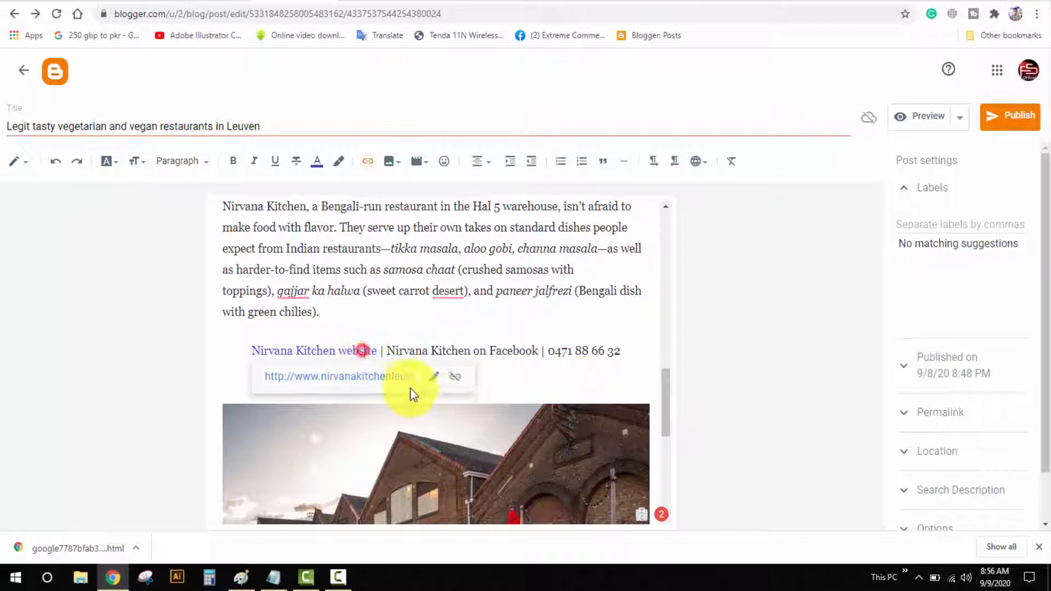
{"action": "left_click", "coordinate": [456, 379]}
Step: Copy the heading "My favorite vegetarian restaurants in Leuven for actually tasty food" from the start of the post body
{"action": "scroll", "coordinate": [453, 372], "scroll_direction": "down", "scroll_amount": 5}
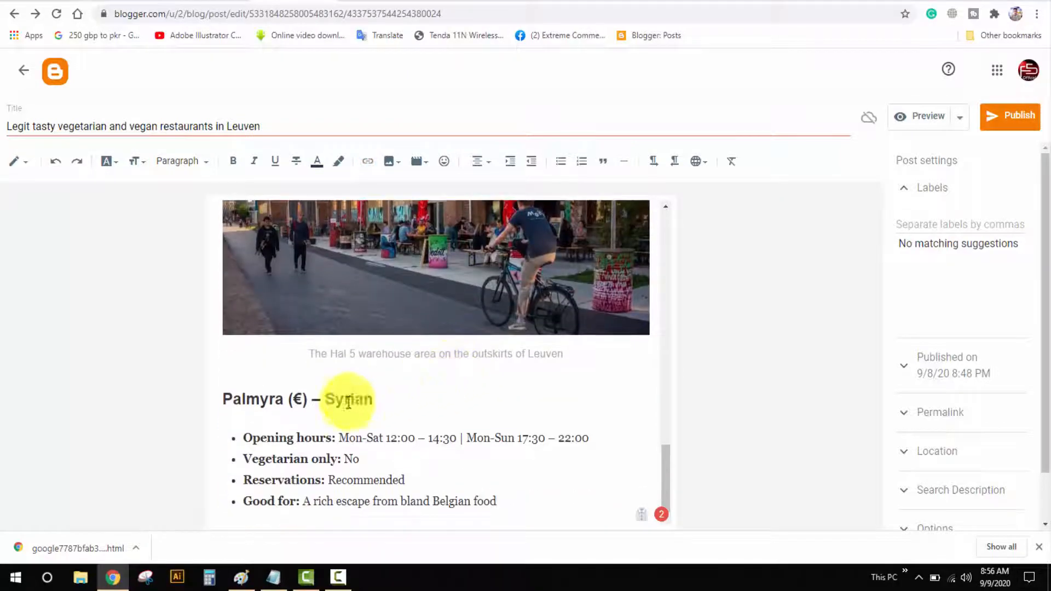
{"action": "scroll", "coordinate": [356, 401], "scroll_direction": "up", "scroll_amount": 1}
{"action": "scroll", "coordinate": [367, 402], "scroll_direction": "up", "scroll_amount": 20}
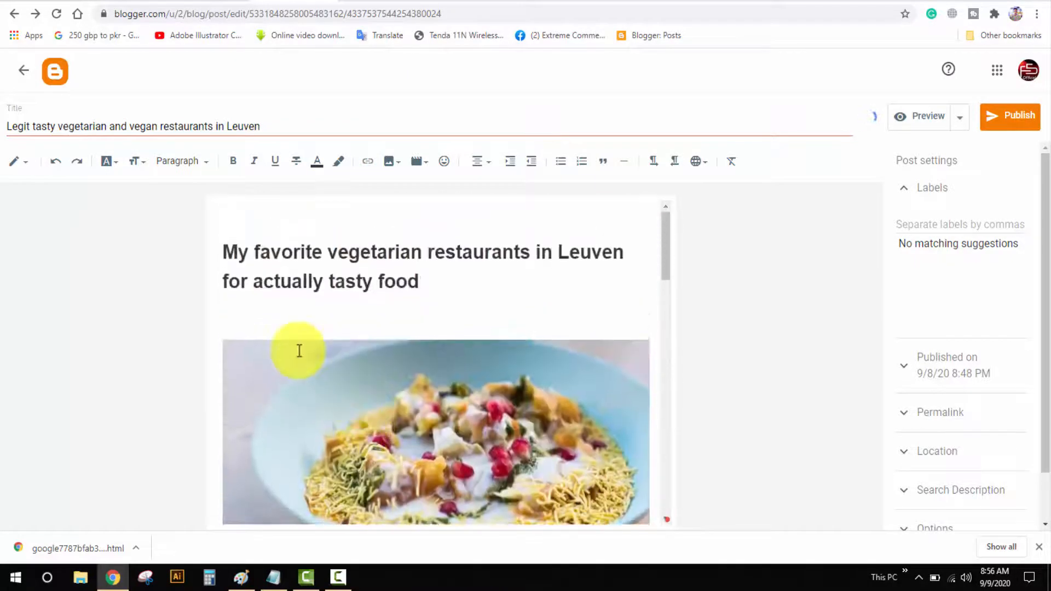
{"action": "left_click_drag", "start_coordinate": [419, 284], "coordinate": [222, 251]}
{"action": "right_click", "coordinate": [245, 254]}
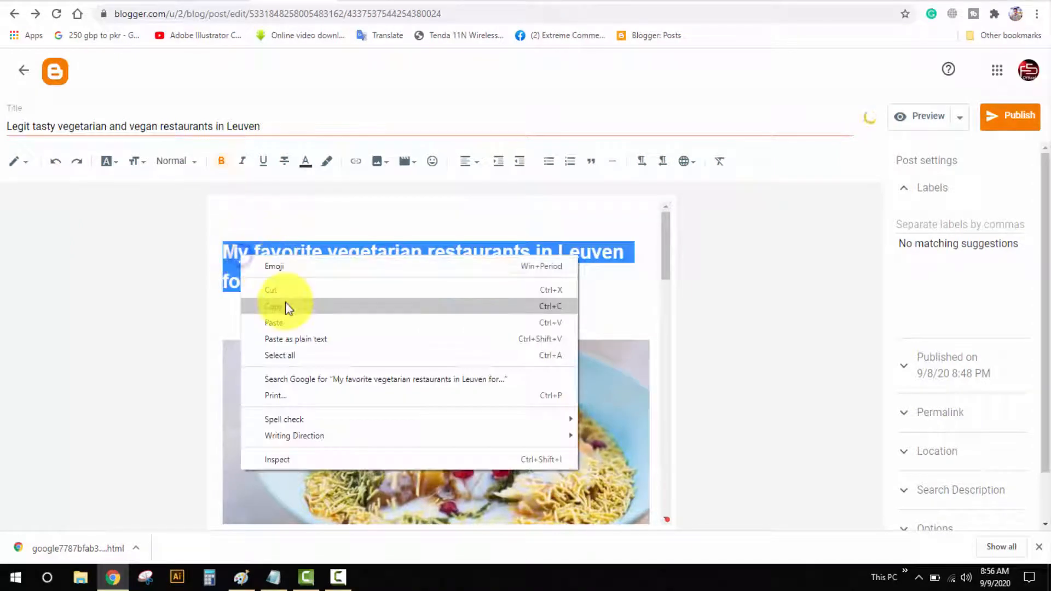
{"action": "left_click", "coordinate": [286, 305]}
{"action": "scroll", "coordinate": [939, 383], "scroll_direction": "down", "scroll_amount": 1}
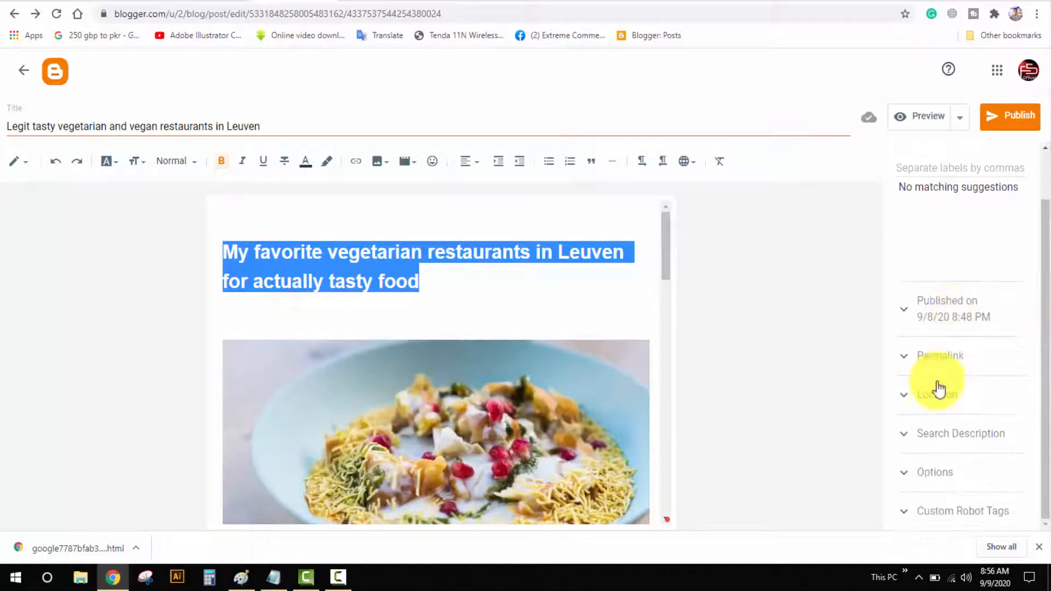
Step: Paste the copied heading "My favorite vegetarian restaurants in Leuven for actually tasty food" as the post's search description
{"action": "left_click", "coordinate": [933, 435]}
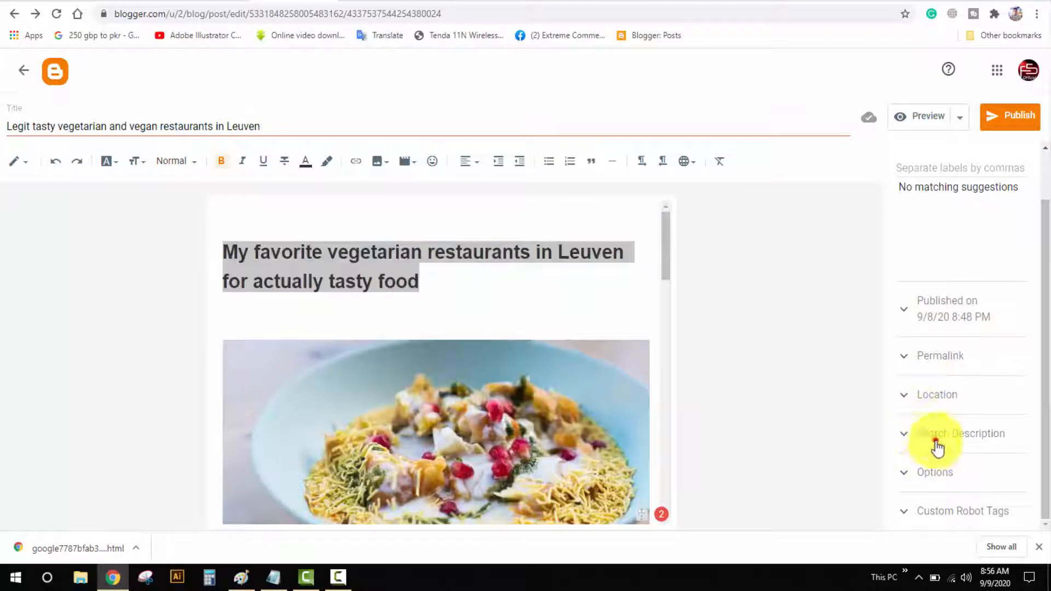
{"action": "right_click", "coordinate": [923, 396]}
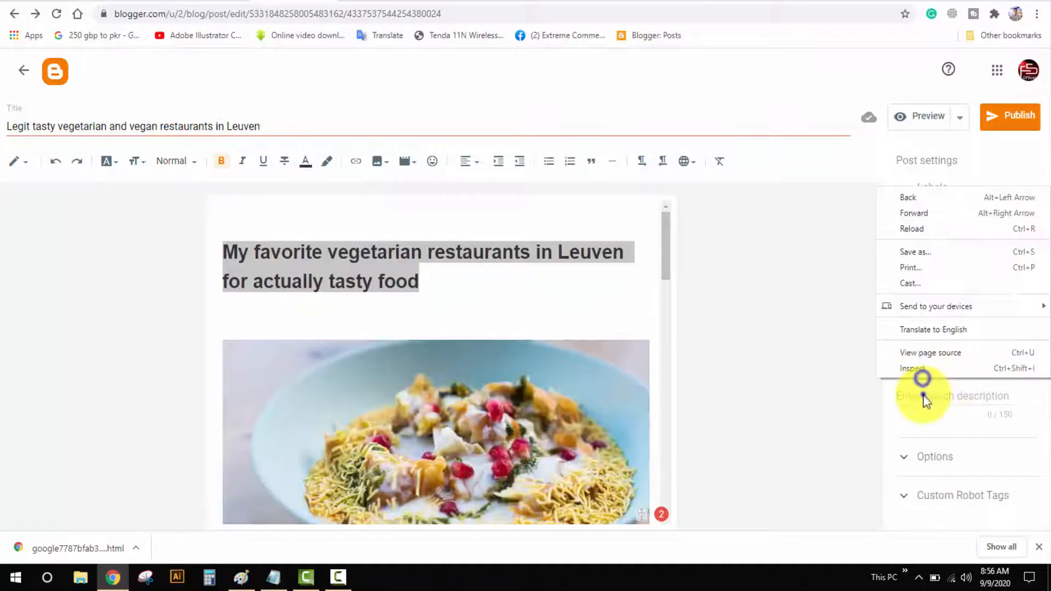
{"action": "left_click", "coordinate": [935, 286]}
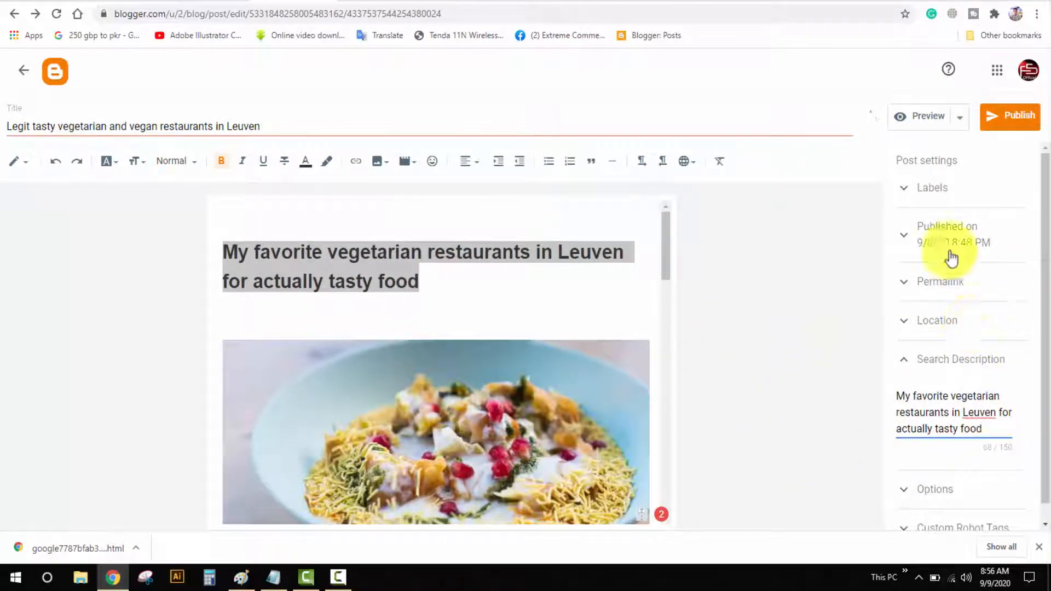
Step: Add the label "pakistab blog" to the post and publish it
{"action": "left_click", "coordinate": [930, 190]}
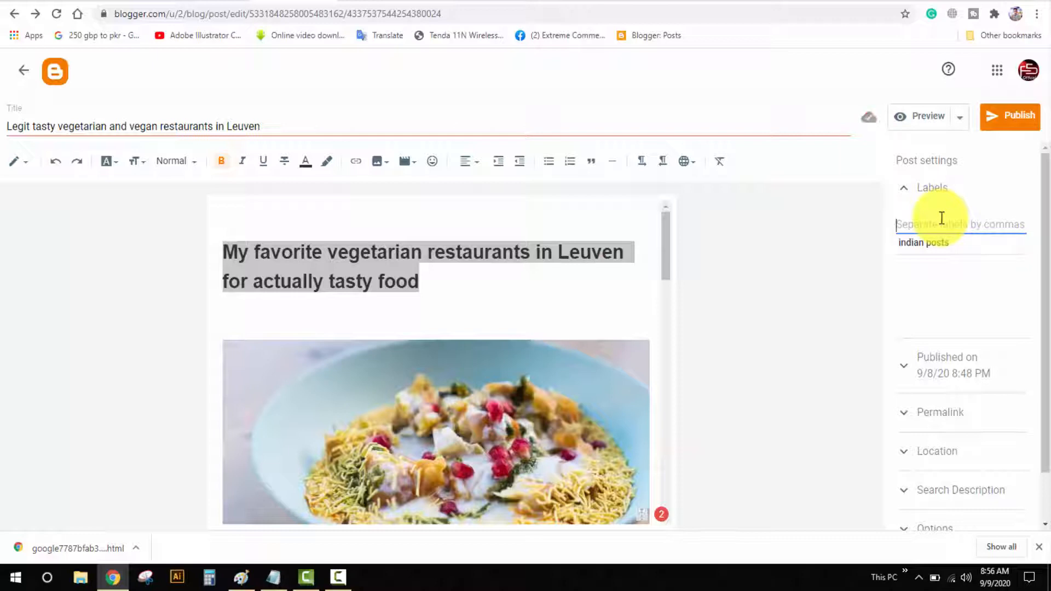
{"action": "type", "text": "pakistab blog,"}
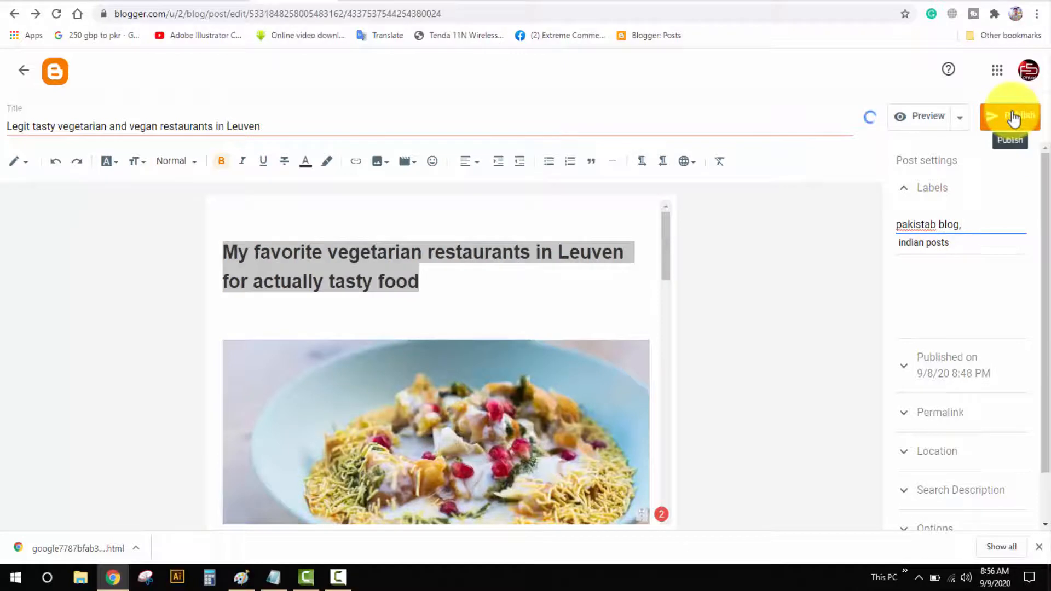
{"action": "left_click", "coordinate": [1012, 118]}
{"action": "left_click", "coordinate": [579, 320]}
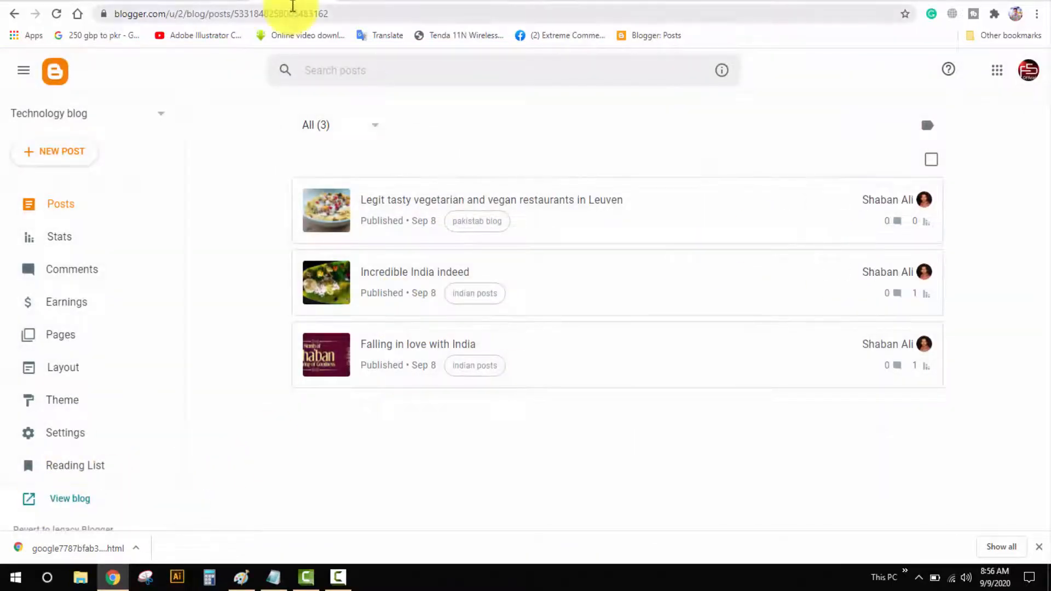
Step: Reload the live blog's home page, open the new Leuven restaurants post and look through its content
{"action": "left_click", "coordinate": [454, 1]}
{"action": "left_click", "coordinate": [54, 13]}
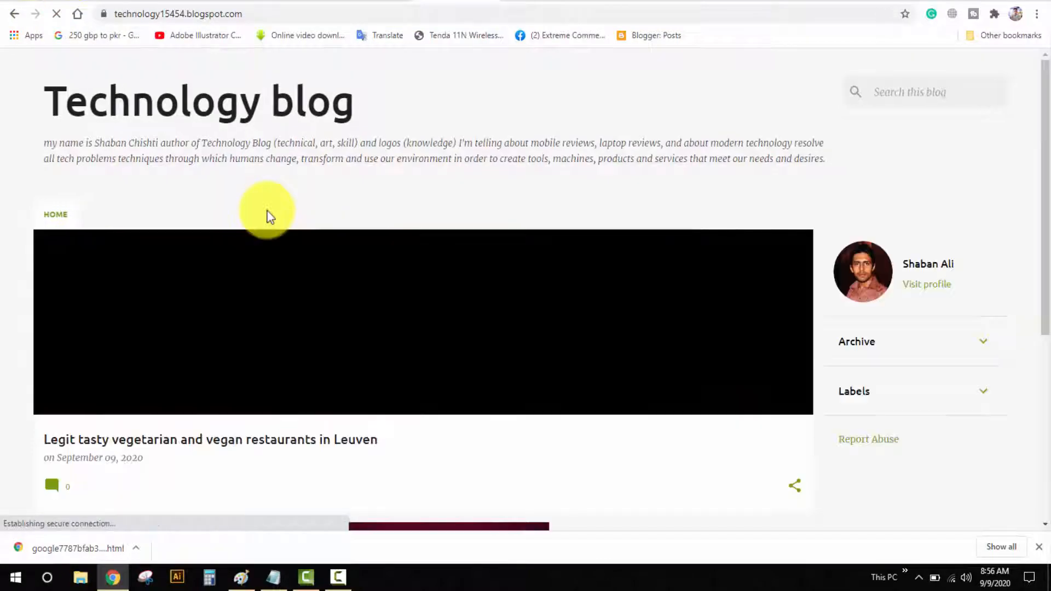
{"action": "scroll", "coordinate": [270, 219], "scroll_direction": "down", "scroll_amount": 5}
{"action": "scroll", "coordinate": [254, 216], "scroll_direction": "up", "scroll_amount": 5}
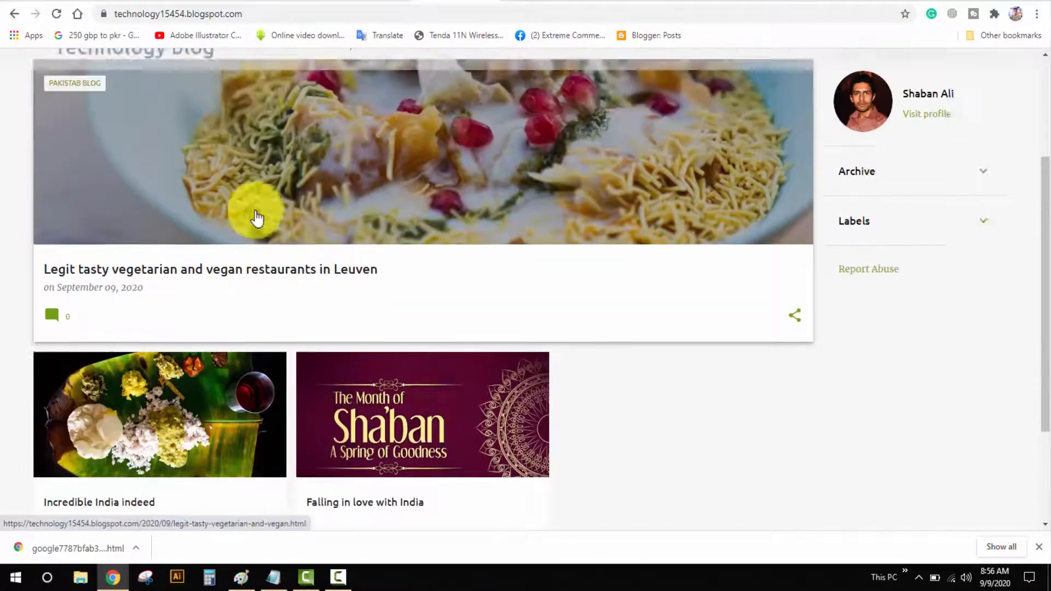
{"action": "left_click", "coordinate": [272, 330]}
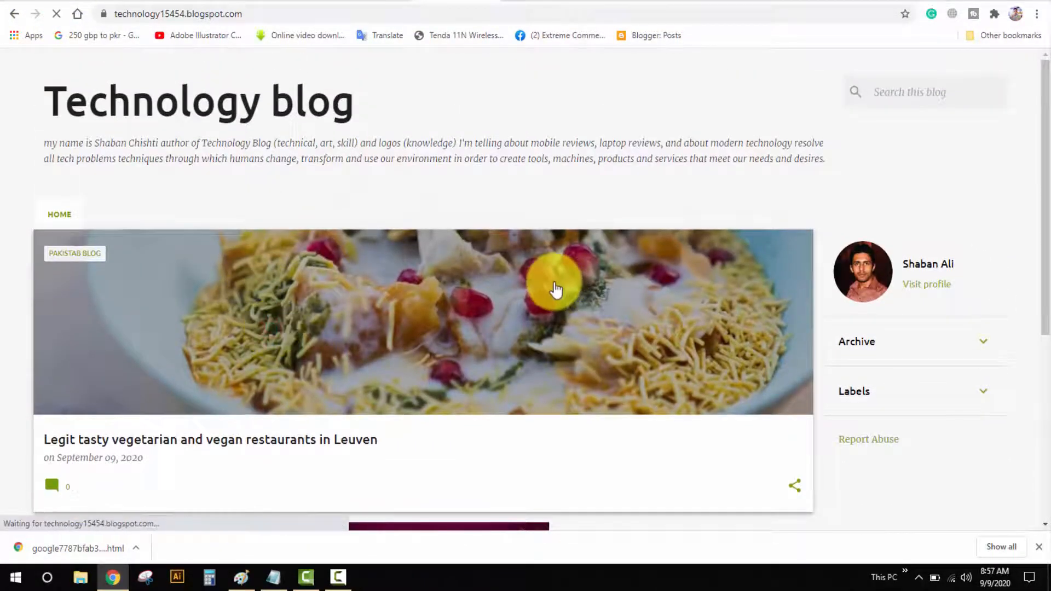
{"action": "scroll", "coordinate": [546, 282], "scroll_direction": "down", "scroll_amount": 9}
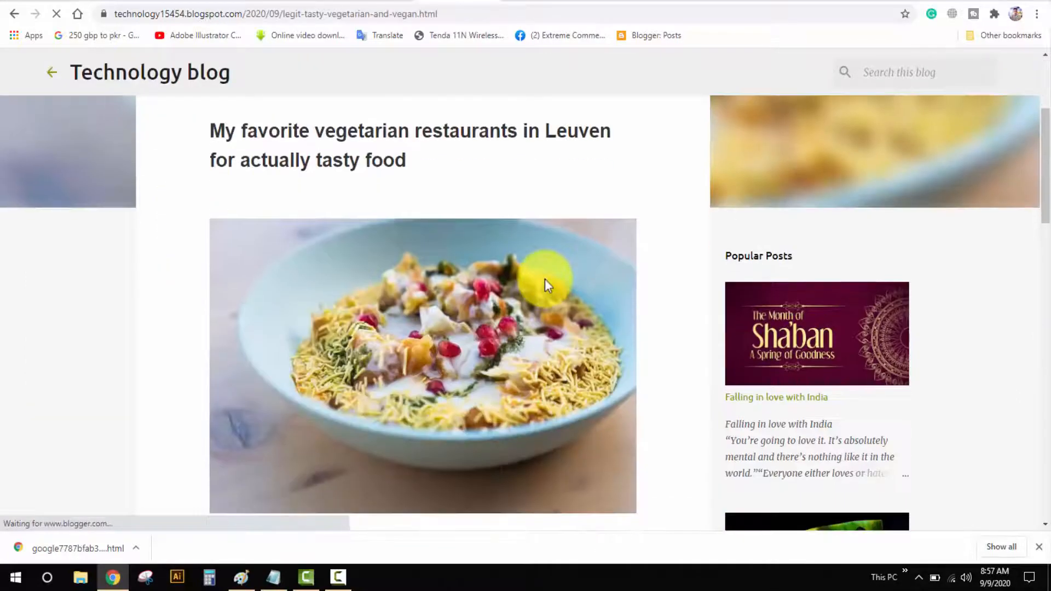
{"action": "scroll", "coordinate": [317, 392], "scroll_direction": "down", "scroll_amount": 15}
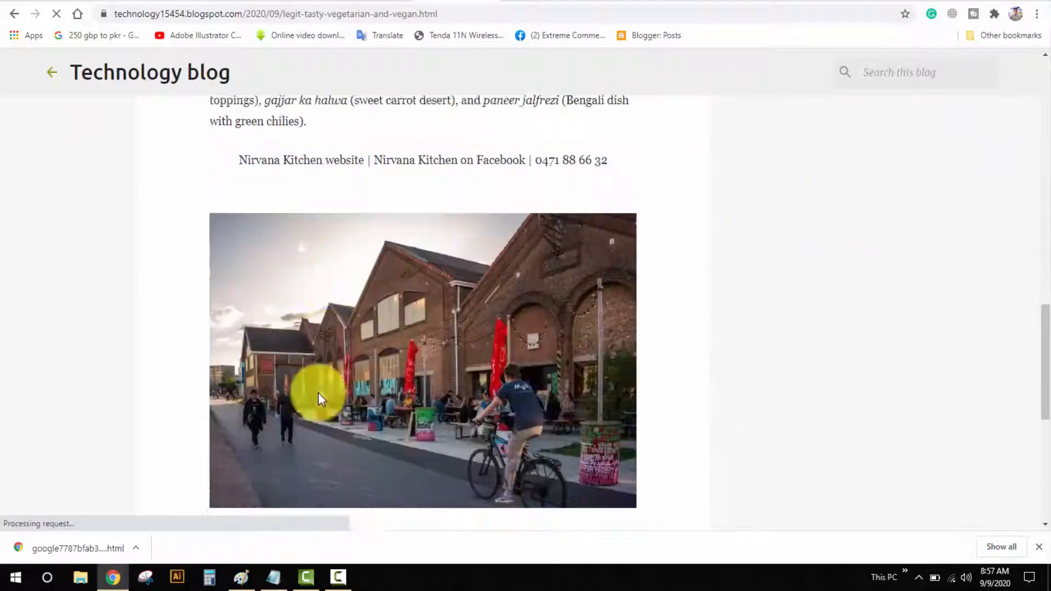
{"action": "scroll", "coordinate": [317, 392], "scroll_direction": "up", "scroll_amount": 2}
{"action": "scroll", "coordinate": [317, 394], "scroll_direction": "up", "scroll_amount": 20}
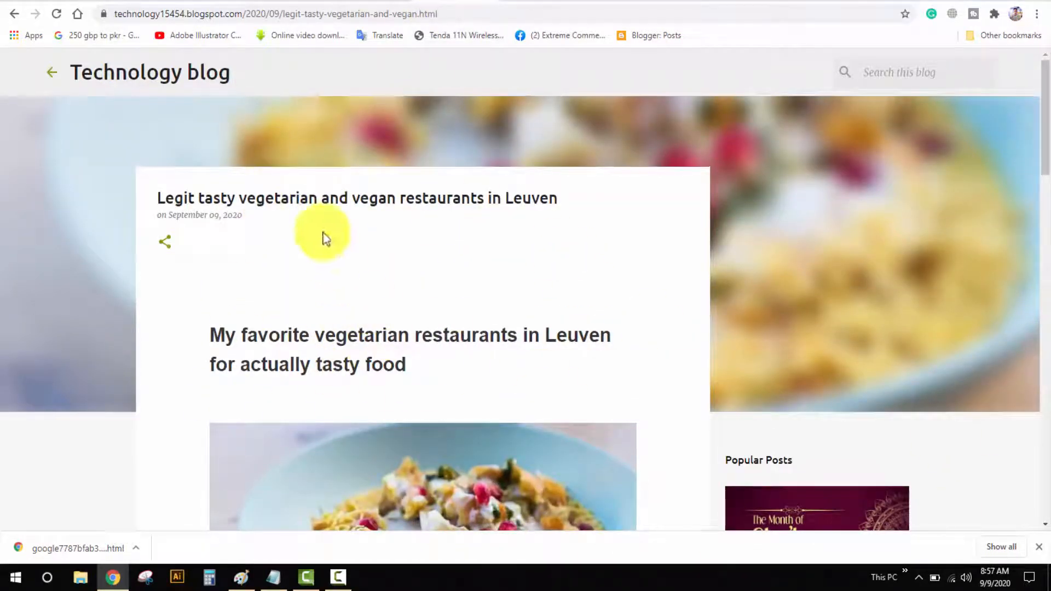
Step: Open Technology blog's theme settings in Blogger and browse the Contempo, Soho, Emporio and Notable themes
{"action": "left_click", "coordinate": [301, 3]}
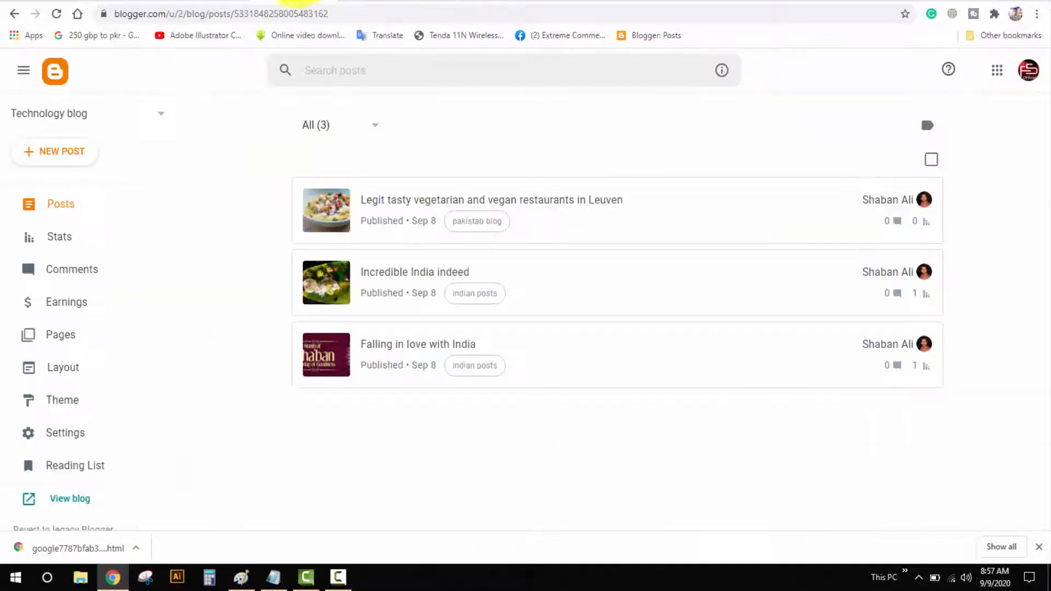
{"action": "left_click", "coordinate": [90, 399]}
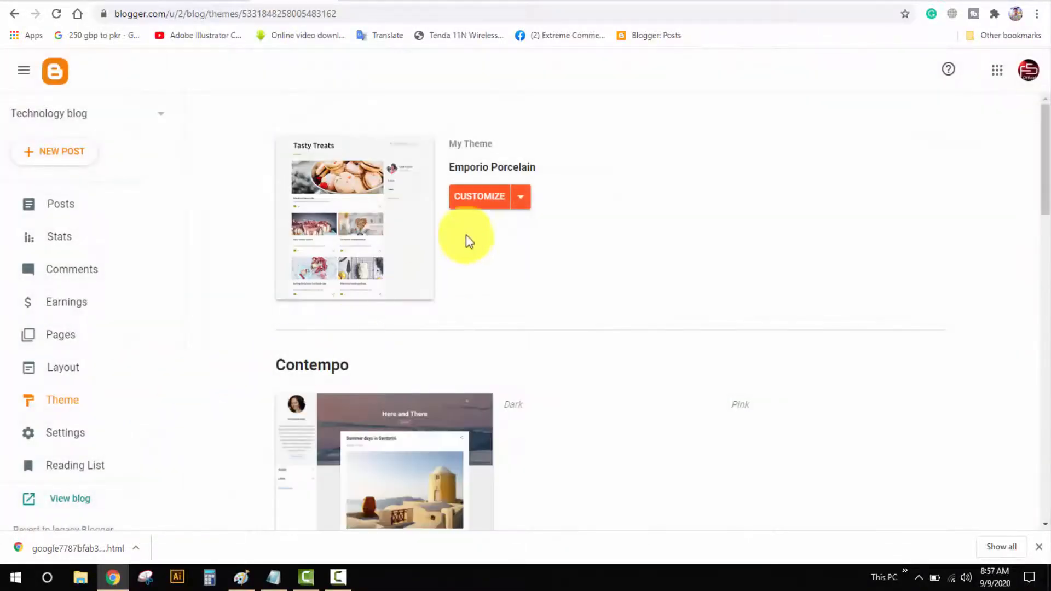
{"action": "scroll", "coordinate": [345, 322], "scroll_direction": "down", "scroll_amount": 8}
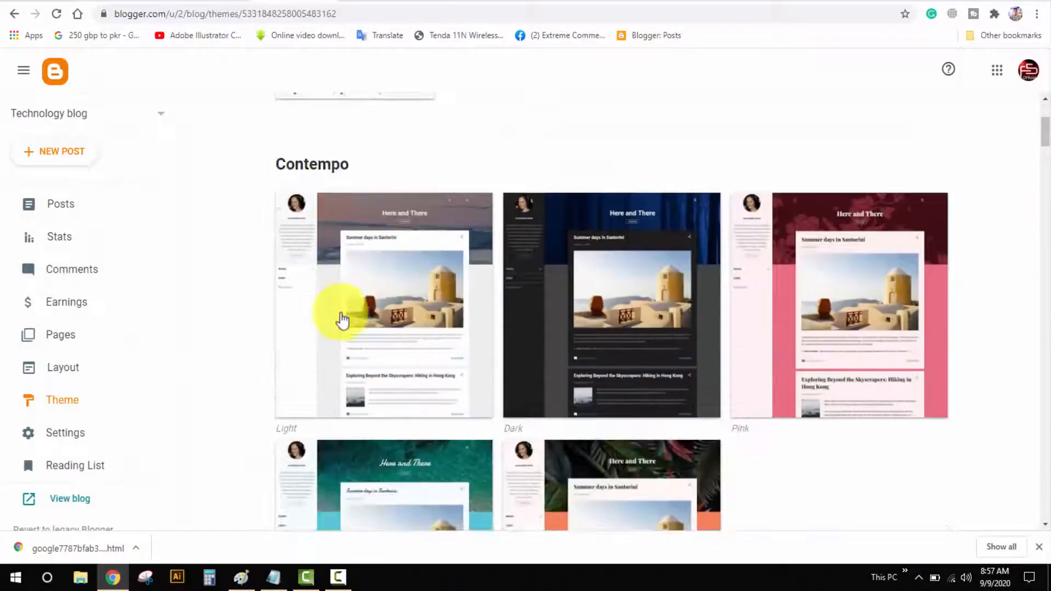
{"action": "scroll", "coordinate": [352, 338], "scroll_direction": "up", "scroll_amount": 2}
{"action": "scroll", "coordinate": [352, 338], "scroll_direction": "down", "scroll_amount": 15}
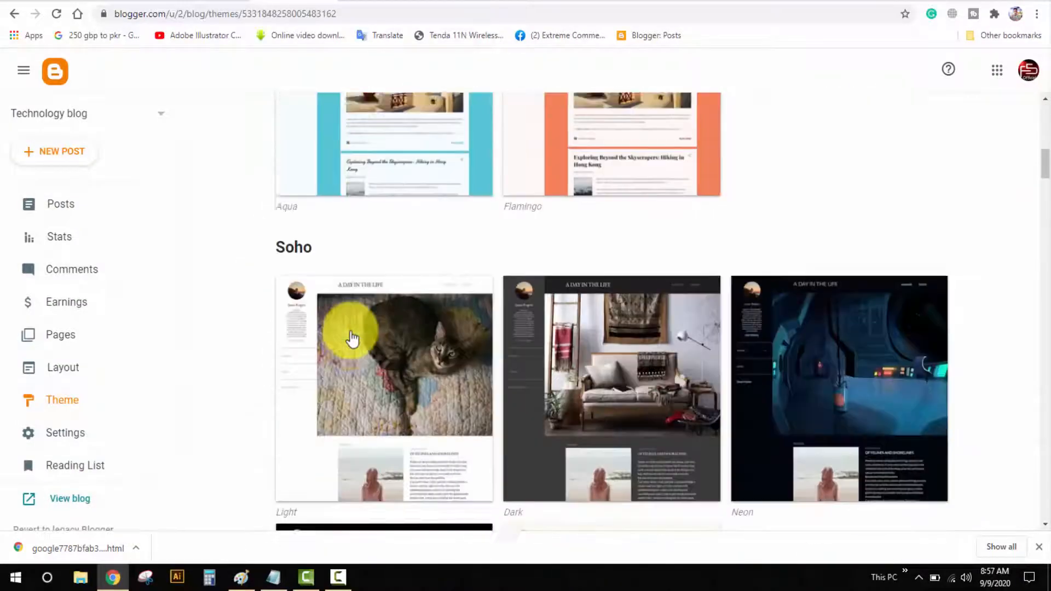
{"action": "scroll", "coordinate": [351, 337], "scroll_direction": "down", "scroll_amount": 1}
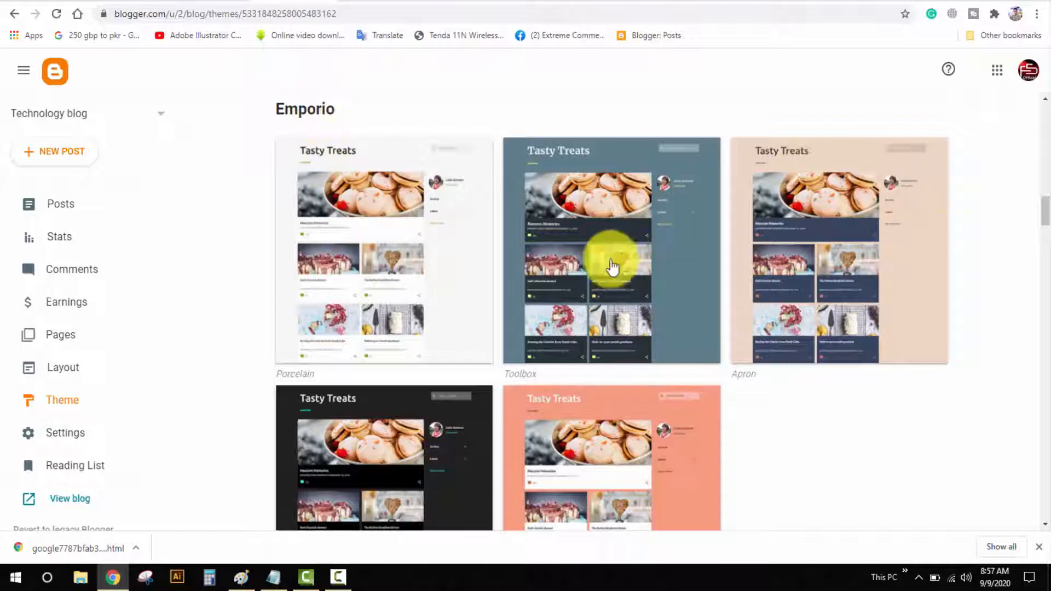
{"action": "scroll", "coordinate": [495, 279], "scroll_direction": "down", "scroll_amount": 2}
{"action": "scroll", "coordinate": [495, 275], "scroll_direction": "down", "scroll_amount": 5}
{"action": "scroll", "coordinate": [494, 275], "scroll_direction": "up", "scroll_amount": 5}
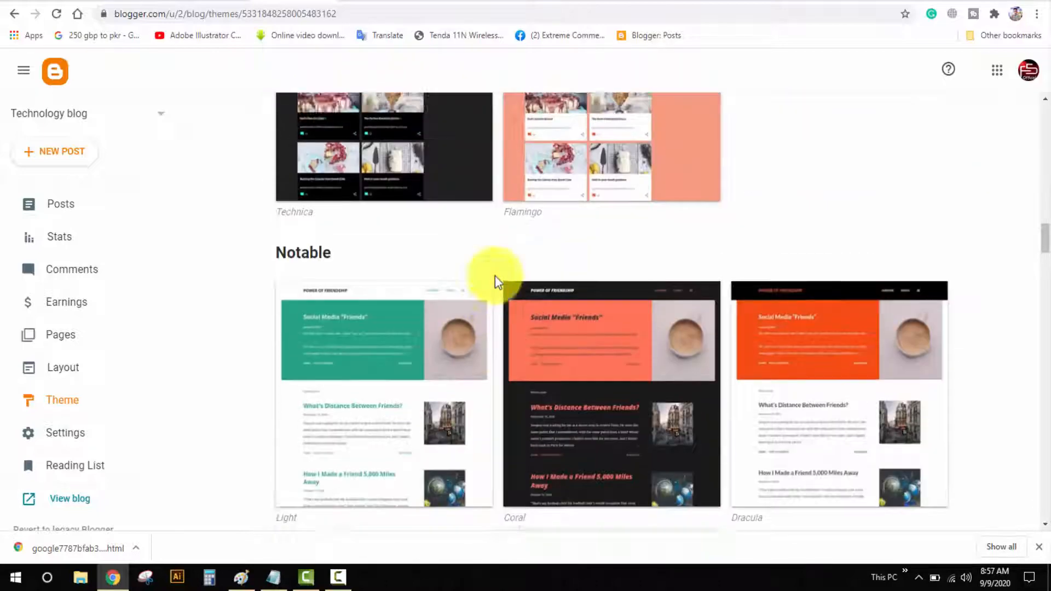
{"action": "scroll", "coordinate": [399, 336], "scroll_direction": "up", "scroll_amount": 2}
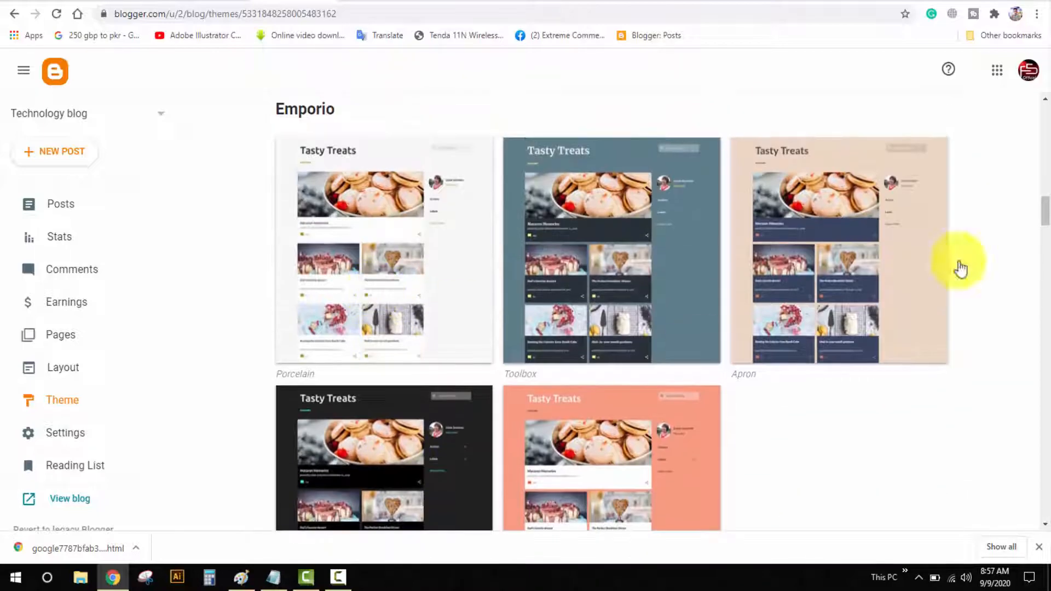
{"action": "scroll", "coordinate": [569, 350], "scroll_direction": "up", "scroll_amount": 2}
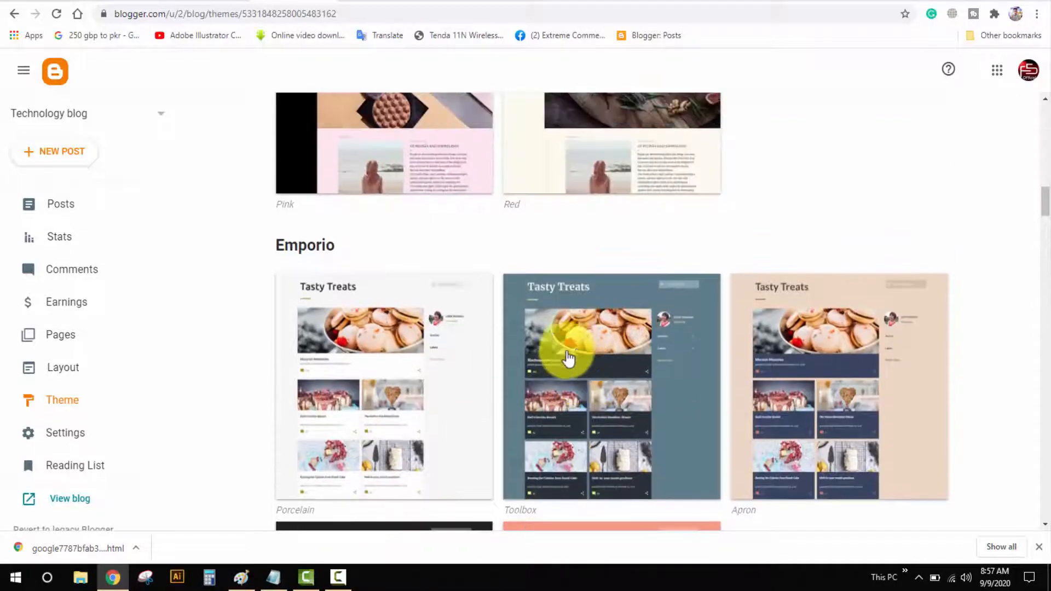
{"action": "scroll", "coordinate": [541, 333], "scroll_direction": "up", "scroll_amount": 3}
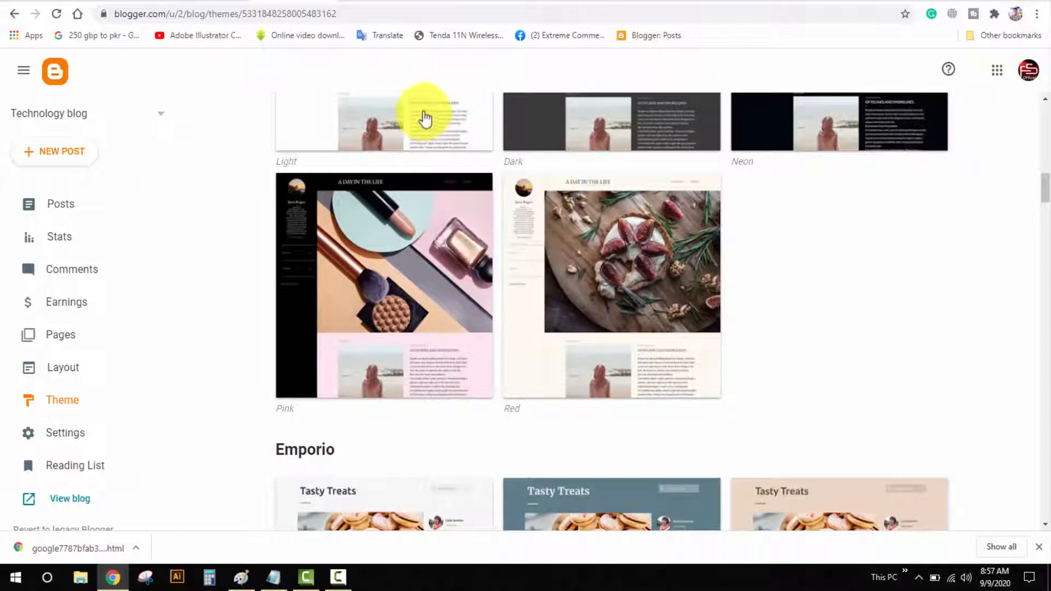
Step: Return to the live Leuven restaurants post and check how its text and images are laid out
{"action": "left_click", "coordinate": [436, 1]}
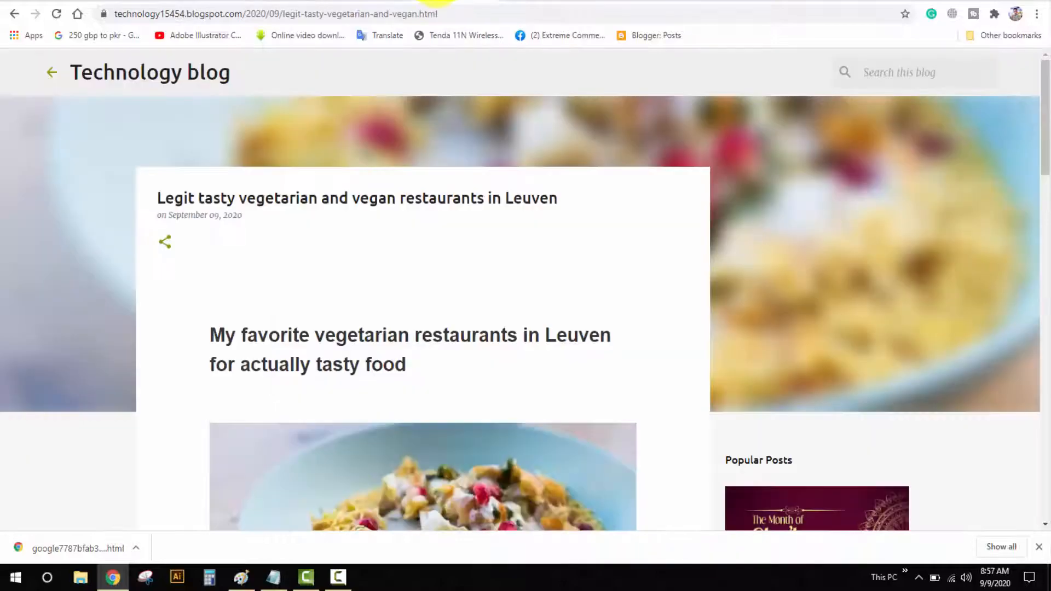
{"action": "scroll", "coordinate": [507, 328], "scroll_direction": "down", "scroll_amount": 15}
{"action": "scroll", "coordinate": [498, 350], "scroll_direction": "up", "scroll_amount": 10}
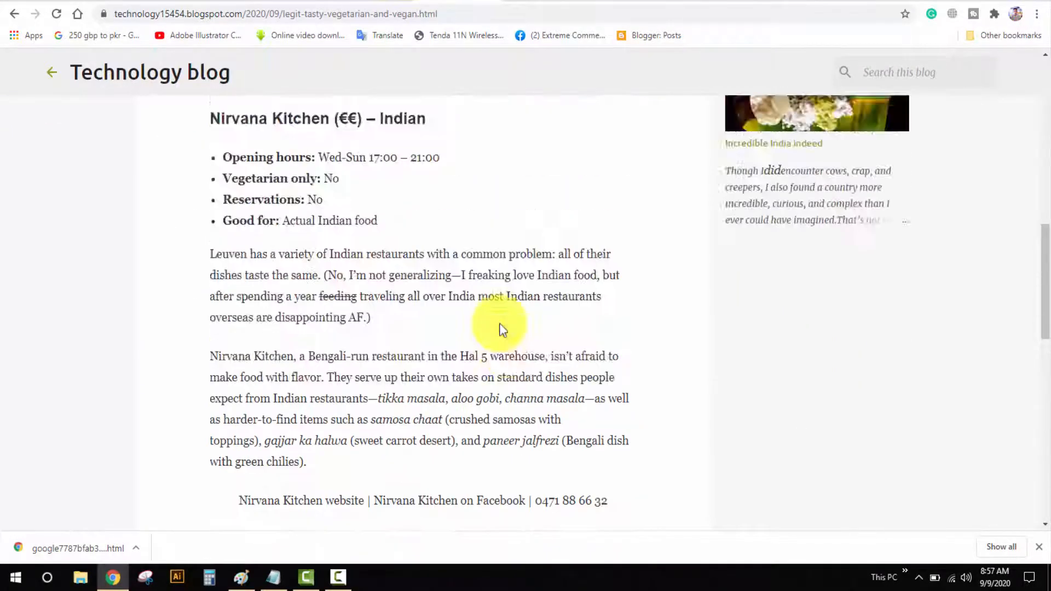
{"action": "scroll", "coordinate": [498, 329], "scroll_direction": "up", "scroll_amount": 4}
Step: Go to the live blog's home page and filter its posts by the label "indian posts"
{"action": "left_click", "coordinate": [188, 82]}
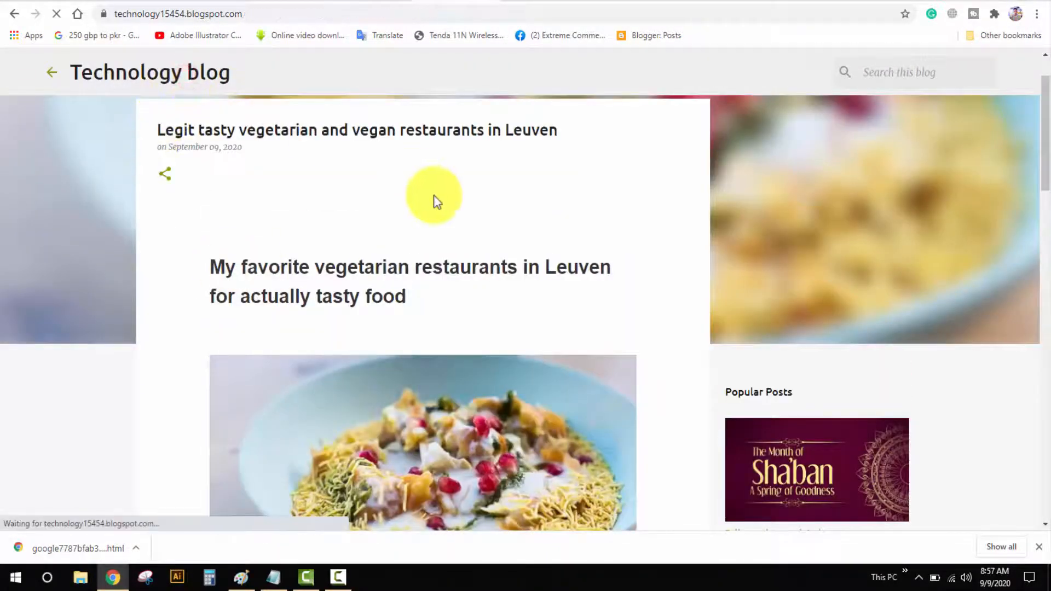
{"action": "scroll", "coordinate": [454, 219], "scroll_direction": "down", "scroll_amount": 4}
{"action": "scroll", "coordinate": [385, 298], "scroll_direction": "up", "scroll_amount": 4}
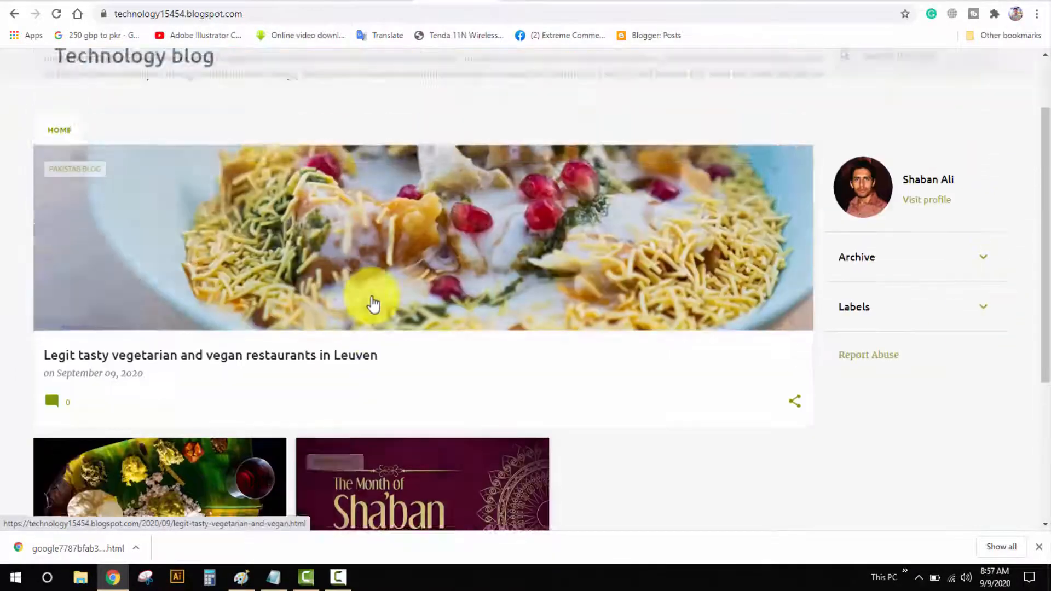
{"action": "scroll", "coordinate": [909, 356], "scroll_direction": "down", "scroll_amount": 3}
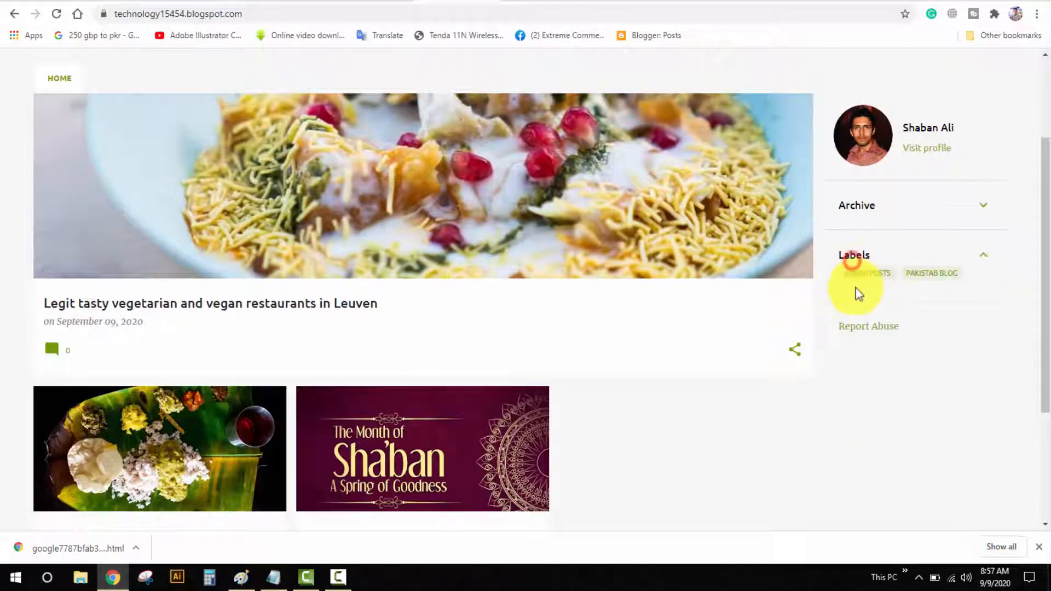
{"action": "left_click", "coordinate": [865, 276]}
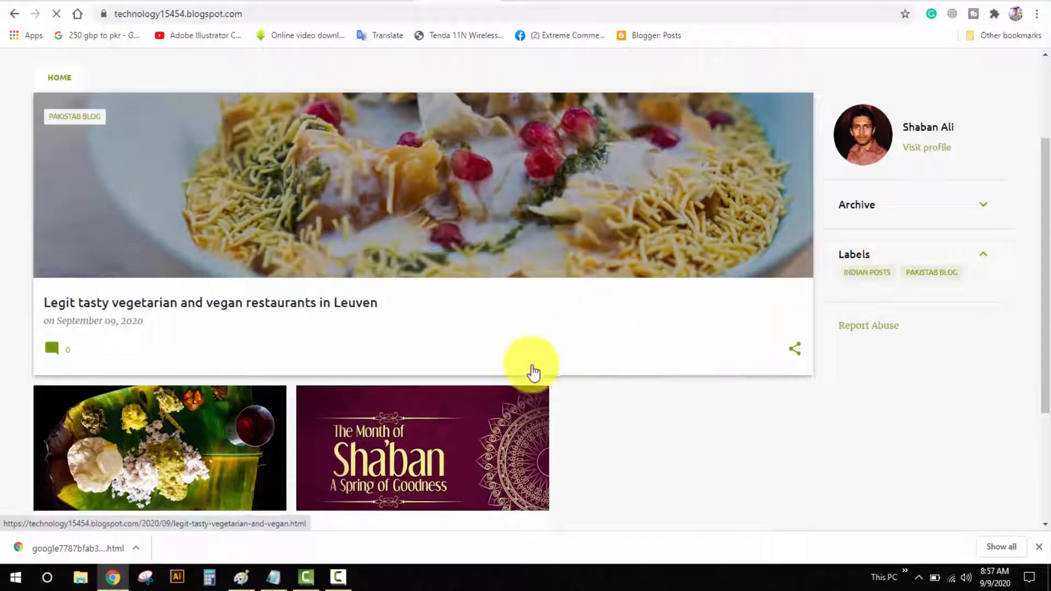
{"action": "scroll", "coordinate": [437, 356], "scroll_direction": "down", "scroll_amount": 3}
{"action": "scroll", "coordinate": [602, 378], "scroll_direction": "down", "scroll_amount": 2}
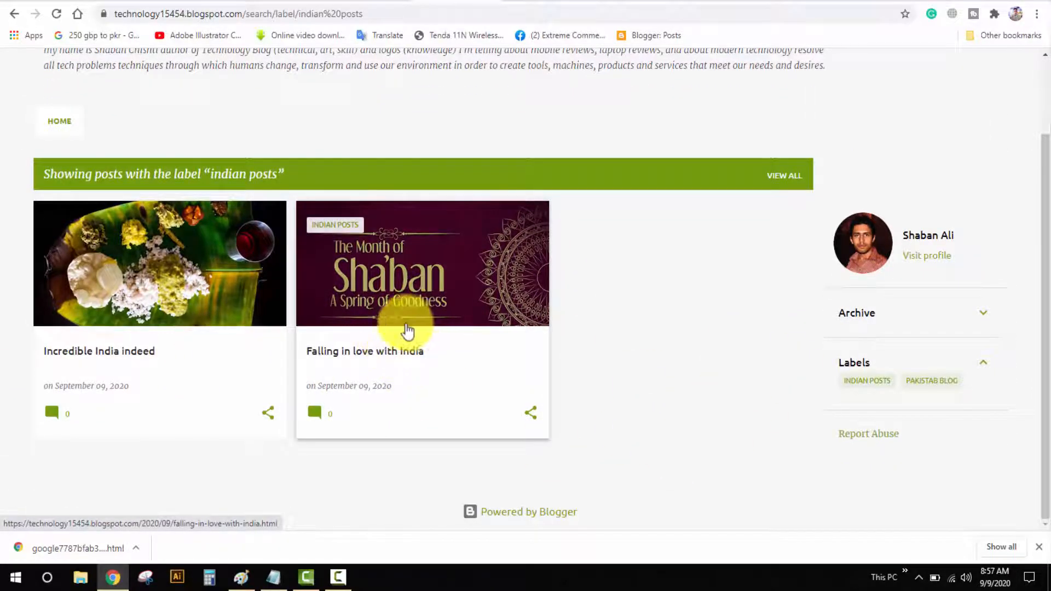
Step: Return to Blogger's post list and review the "Blogger seo setting" and "Add pages, Posts" items in the Paint outline
{"action": "left_click", "coordinate": [272, 1]}
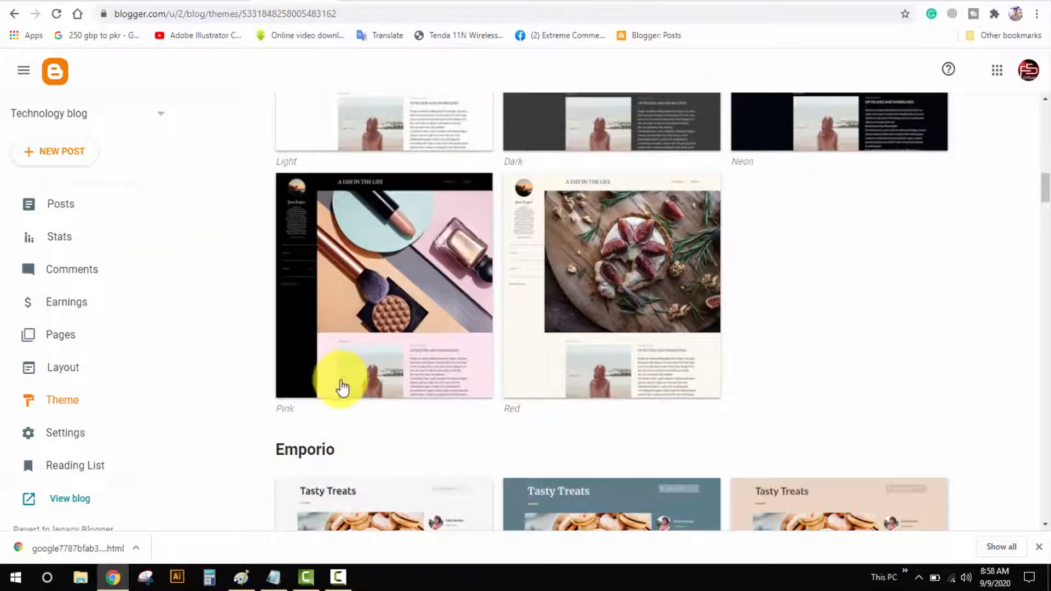
{"action": "left_click", "coordinate": [103, 211]}
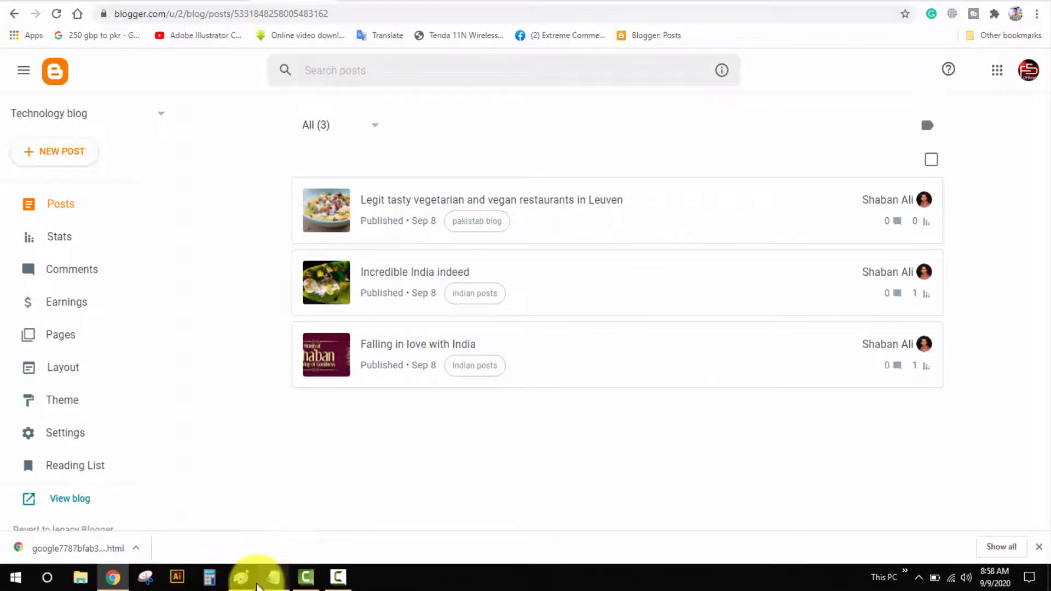
{"action": "left_click", "coordinate": [255, 584]}
{"action": "left_click_drag", "start_coordinate": [404, 247], "coordinate": [175, 227]}
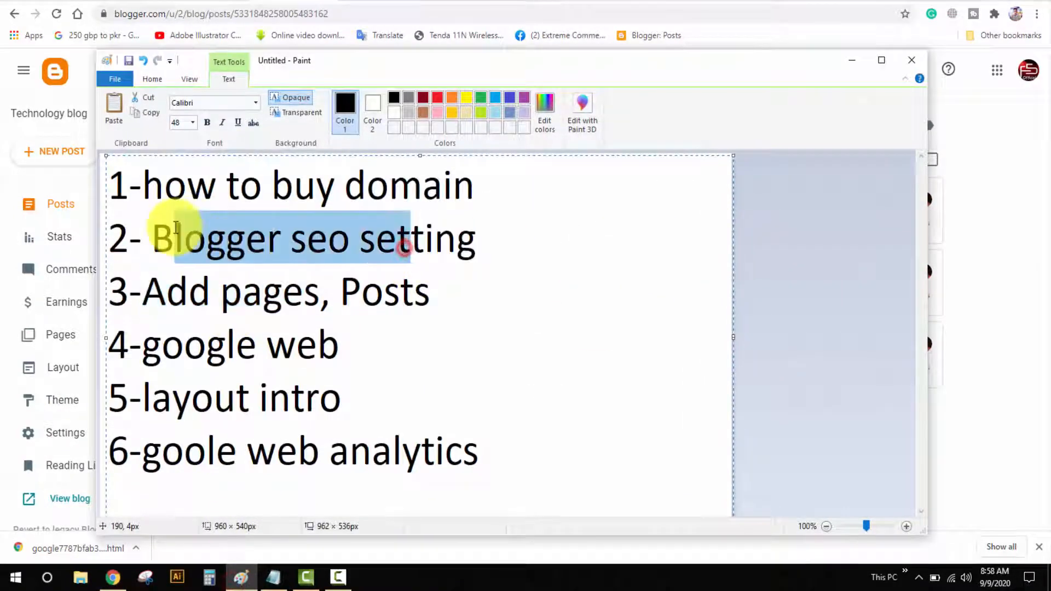
{"action": "left_click_drag", "start_coordinate": [422, 292], "coordinate": [220, 293]}
{"action": "left_click", "coordinate": [211, 301]}
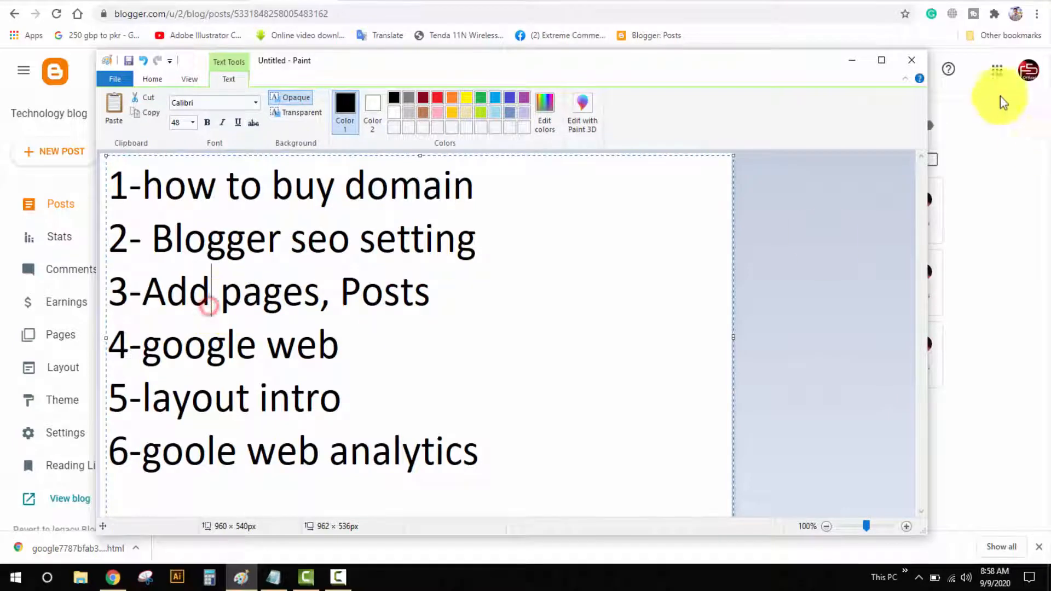
{"action": "left_click", "coordinate": [845, 63]}
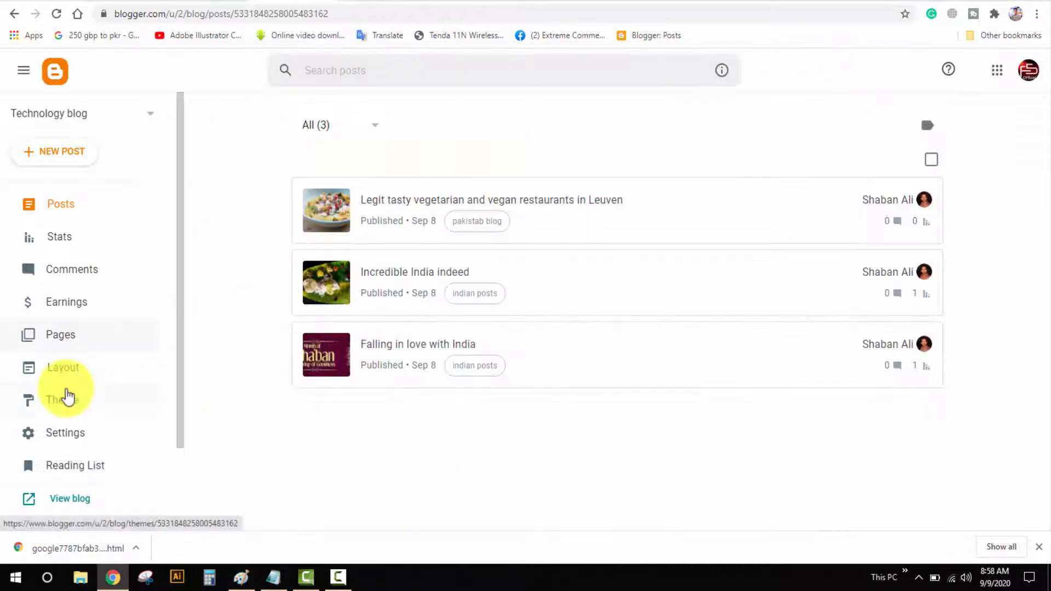
Step: Delete the untitled draft from Technology blog's pages
{"action": "left_click", "coordinate": [84, 342]}
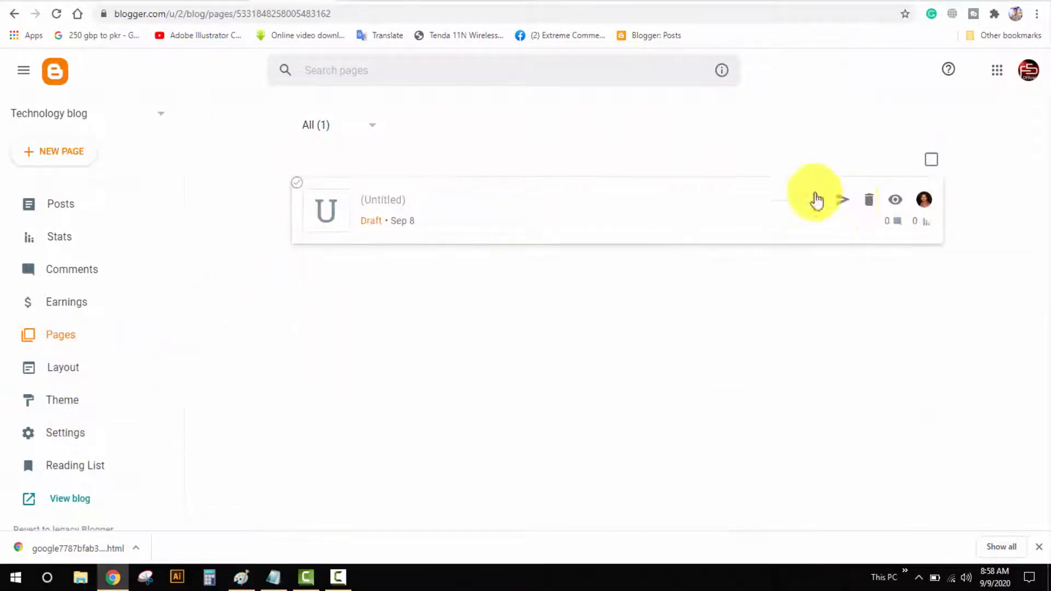
{"action": "left_click", "coordinate": [869, 199]}
{"action": "left_click", "coordinate": [583, 329]}
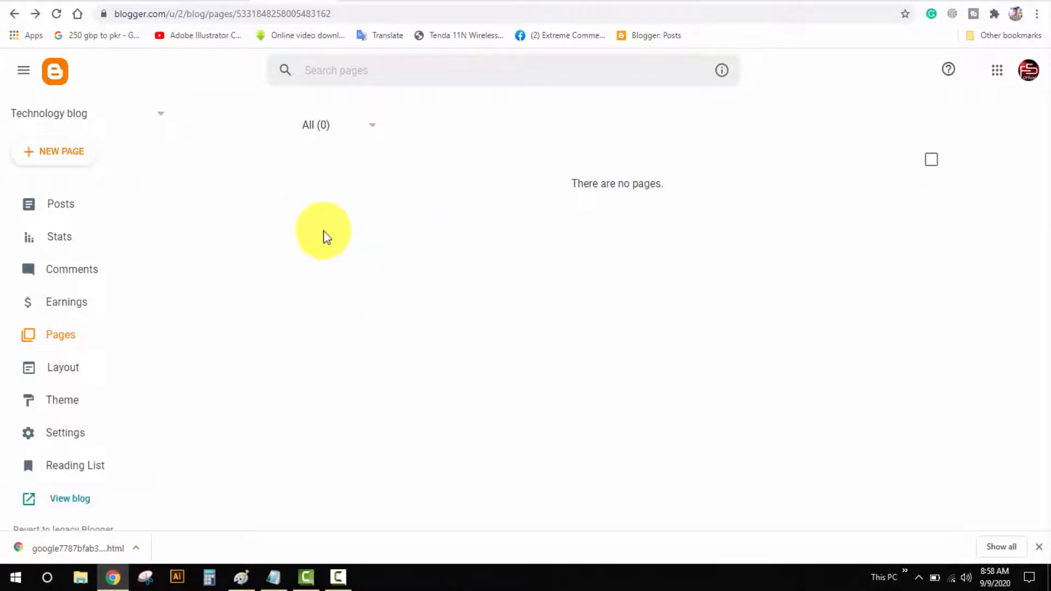
Step: Start a new page for Technology blog and open the Policy Pages Creator on webbeast.in
{"action": "left_click", "coordinate": [62, 158]}
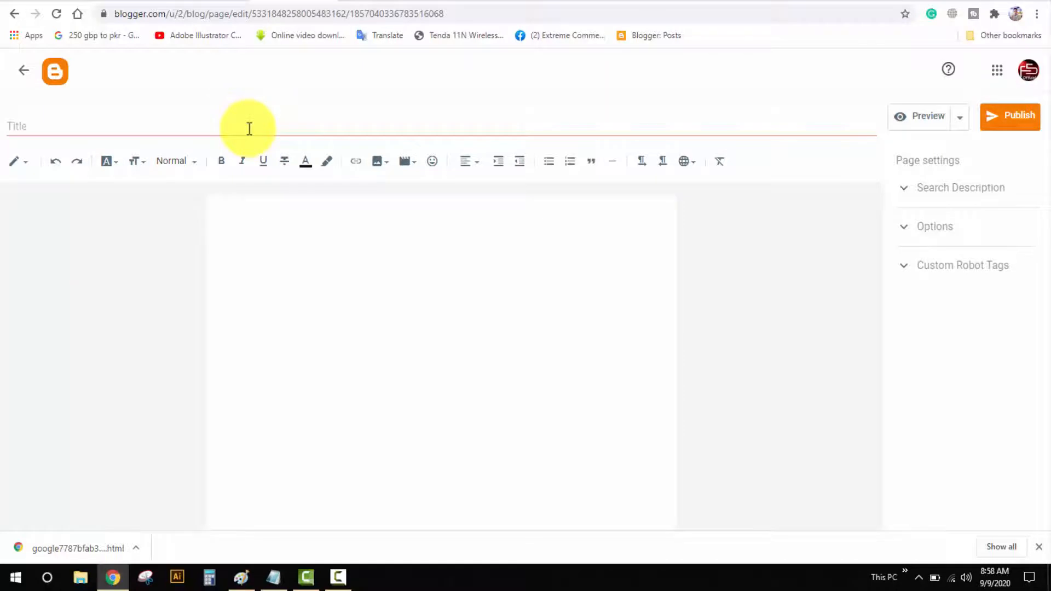
{"action": "left_click", "coordinate": [617, 4]}
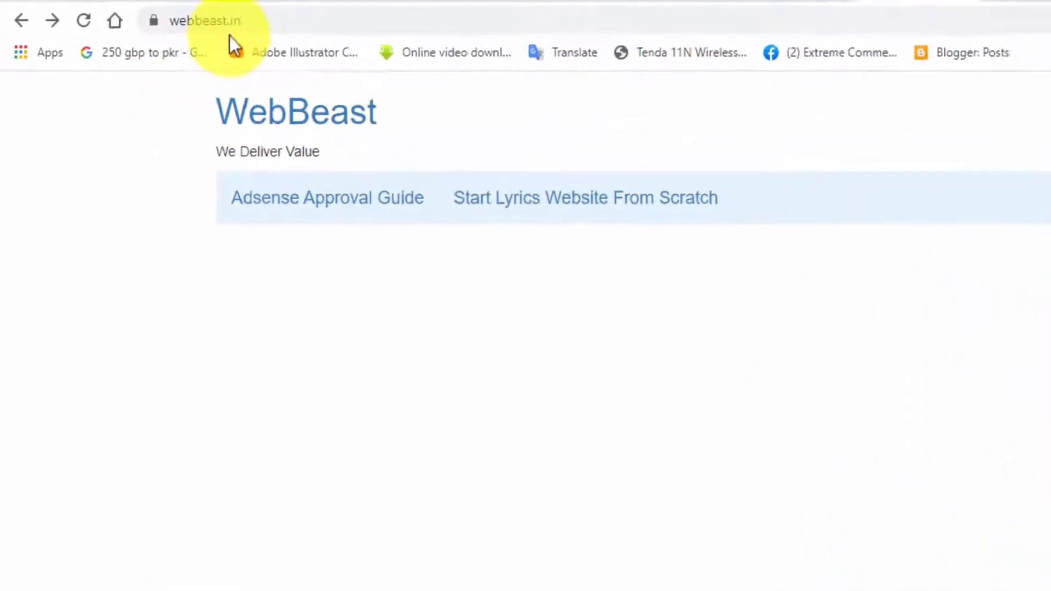
{"action": "scroll", "coordinate": [657, 410], "scroll_direction": "down", "scroll_amount": 5}
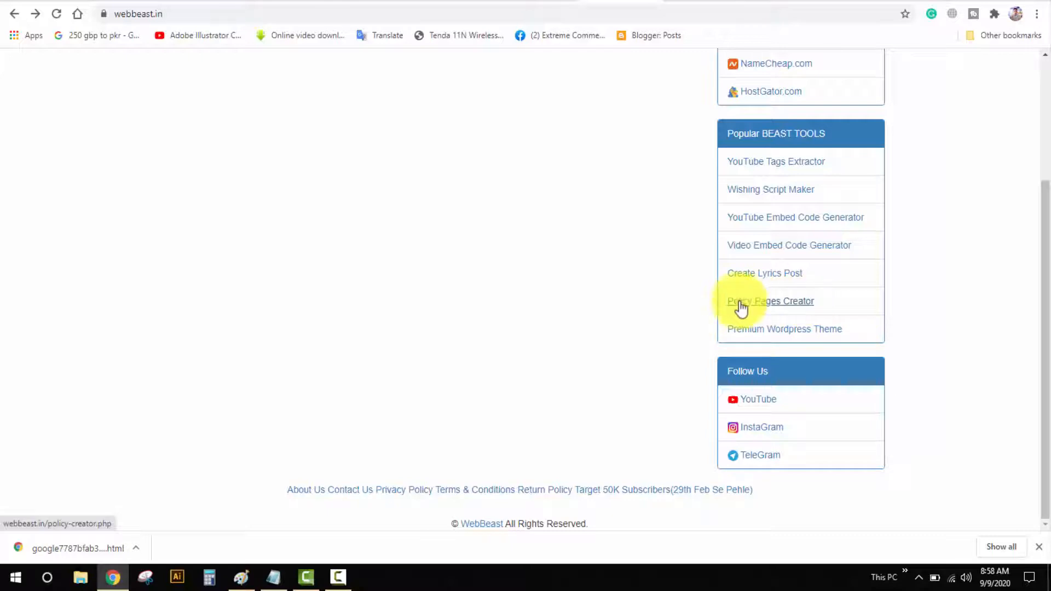
{"action": "left_click", "coordinate": [775, 306]}
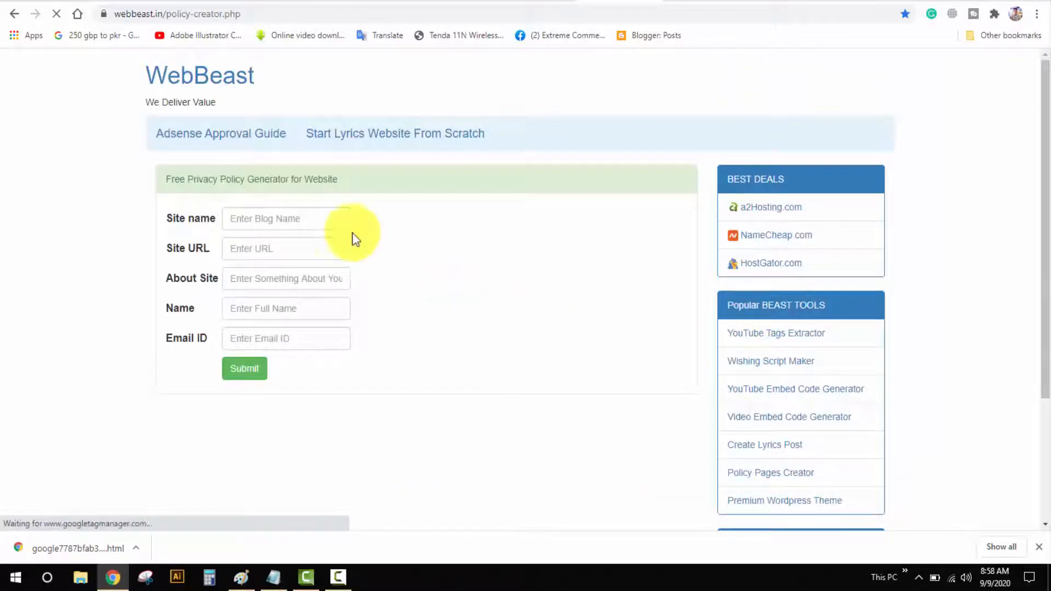
Step: Enter "Technology blog" as the site name in the privacy policy generator
{"action": "left_click", "coordinate": [292, 217]}
{"action": "left_click", "coordinate": [290, 270]}
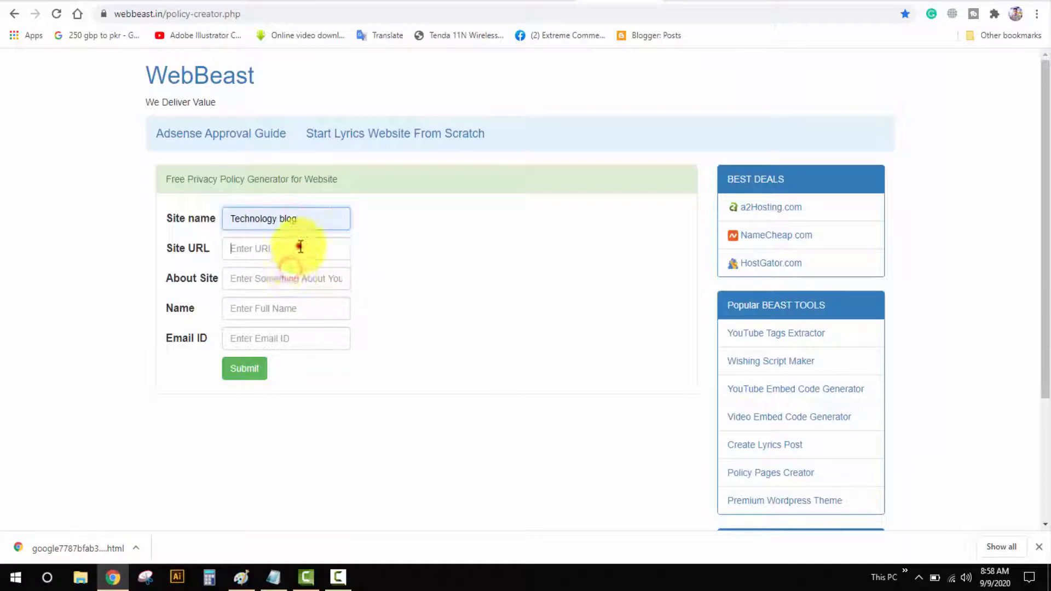
{"action": "left_click", "coordinate": [300, 247]}
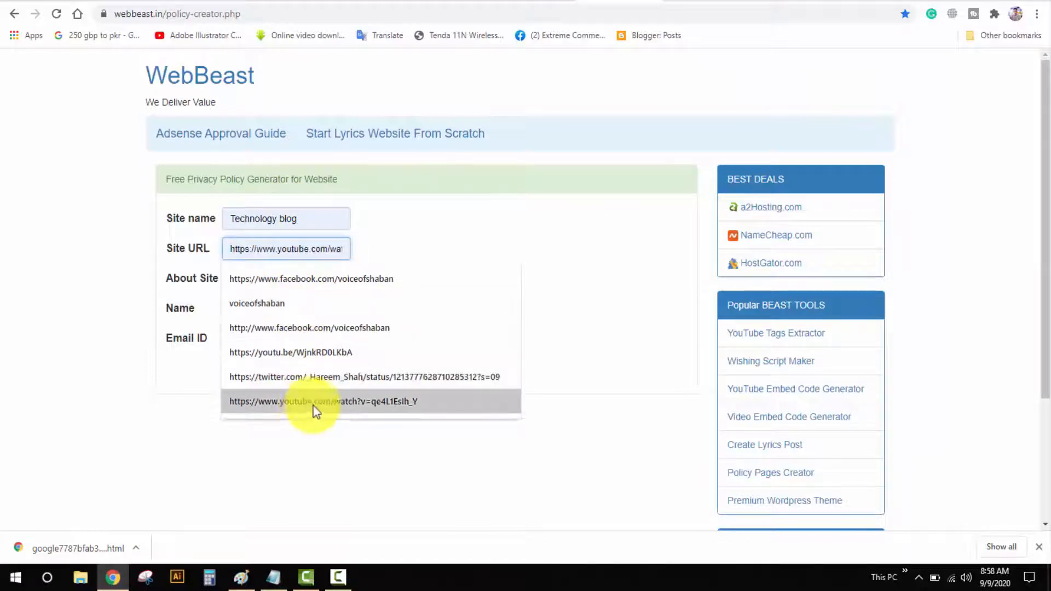
{"action": "left_click", "coordinate": [568, 285]}
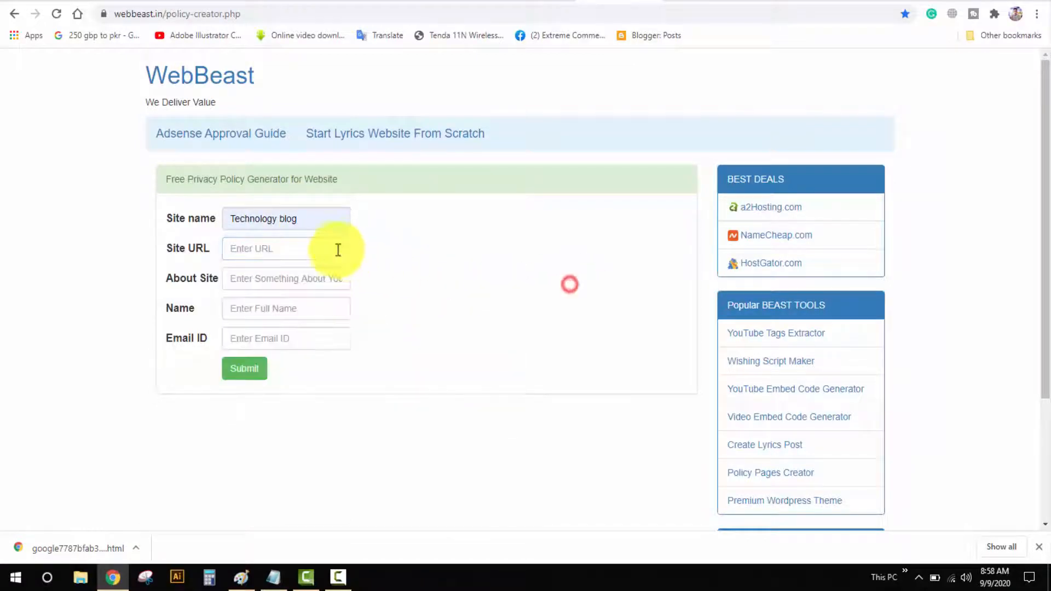
Step: Copy the home page address technology15454.blogspot.com from the live blog and paste it as the generator's Site URL
{"action": "left_click", "coordinate": [304, 3]}
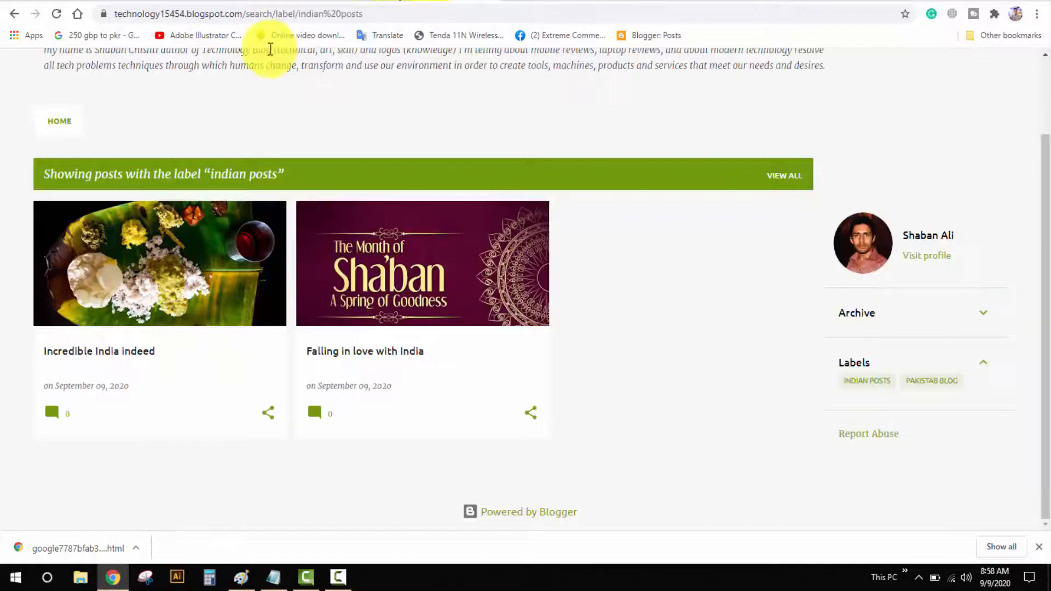
{"action": "scroll", "coordinate": [254, 59], "scroll_direction": "up", "scroll_amount": 2}
{"action": "left_click", "coordinate": [204, 113]}
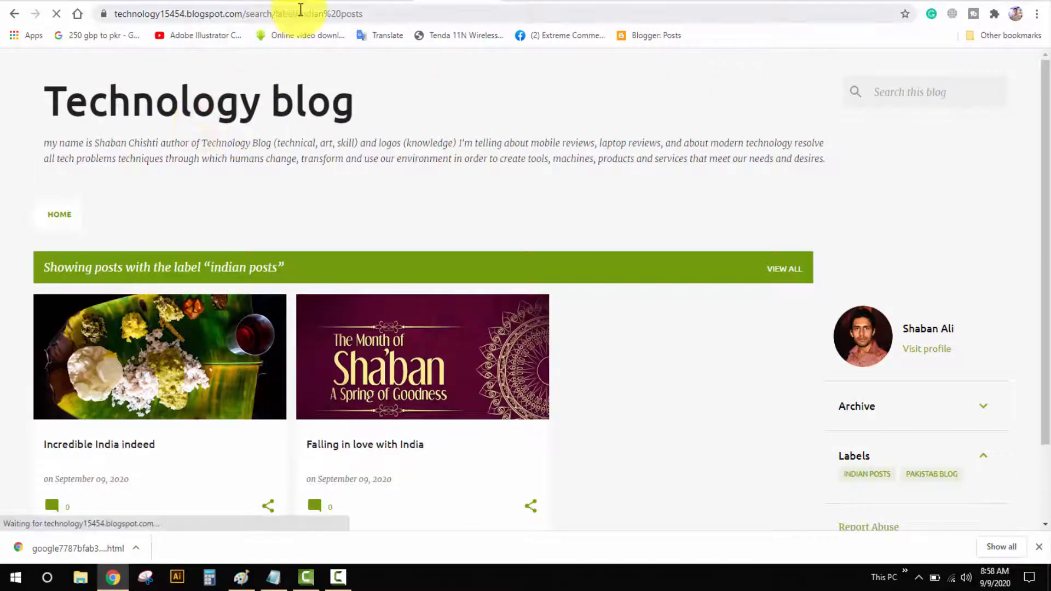
{"action": "left_click", "coordinate": [237, 14]}
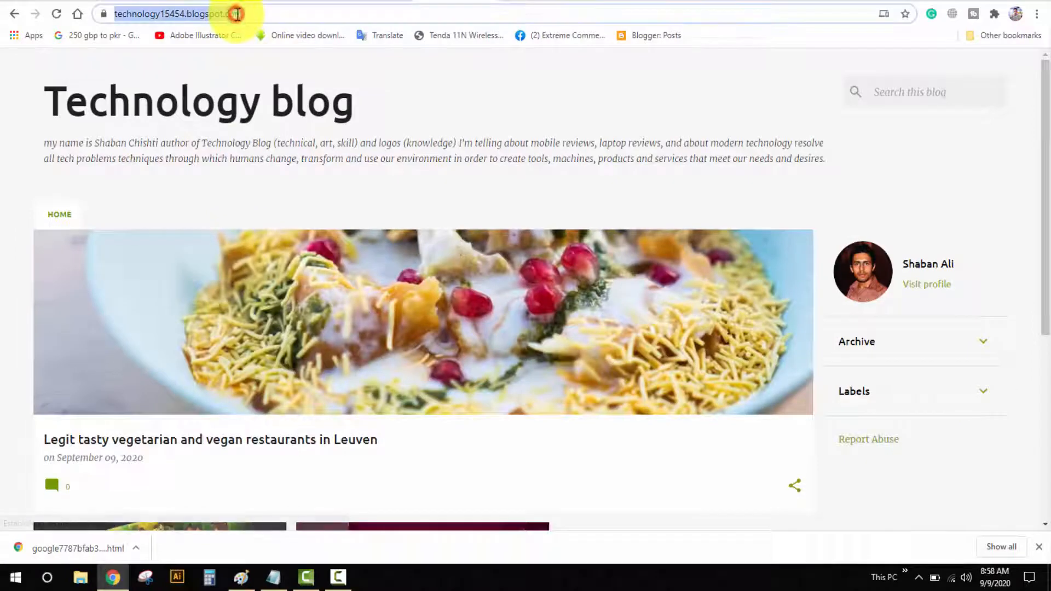
{"action": "right_click", "coordinate": [241, 14]}
{"action": "left_click", "coordinate": [268, 108]}
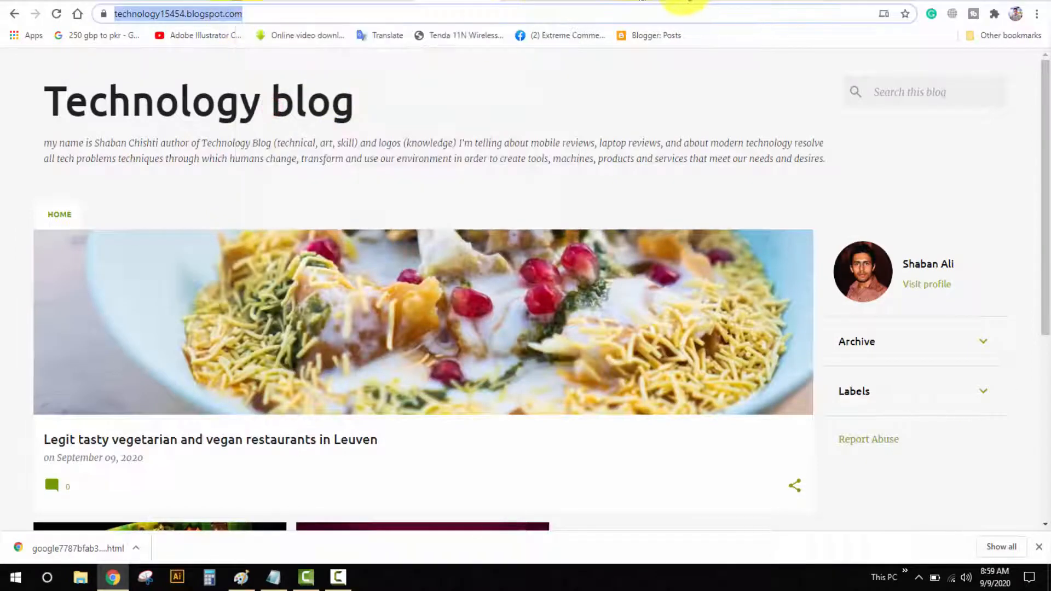
{"action": "left_click", "coordinate": [602, 3]}
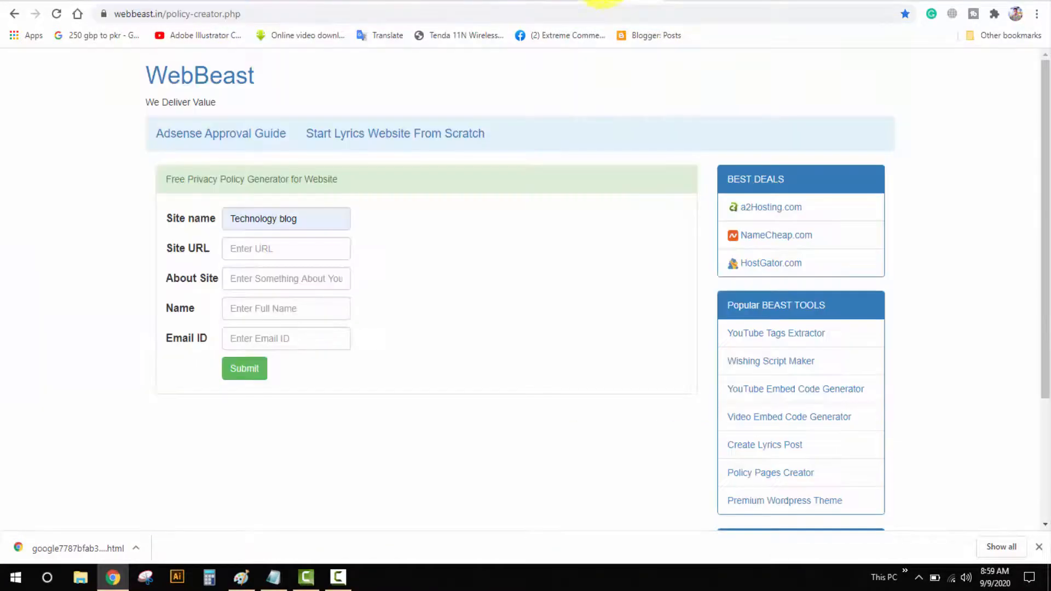
{"action": "right_click", "coordinate": [272, 253]}
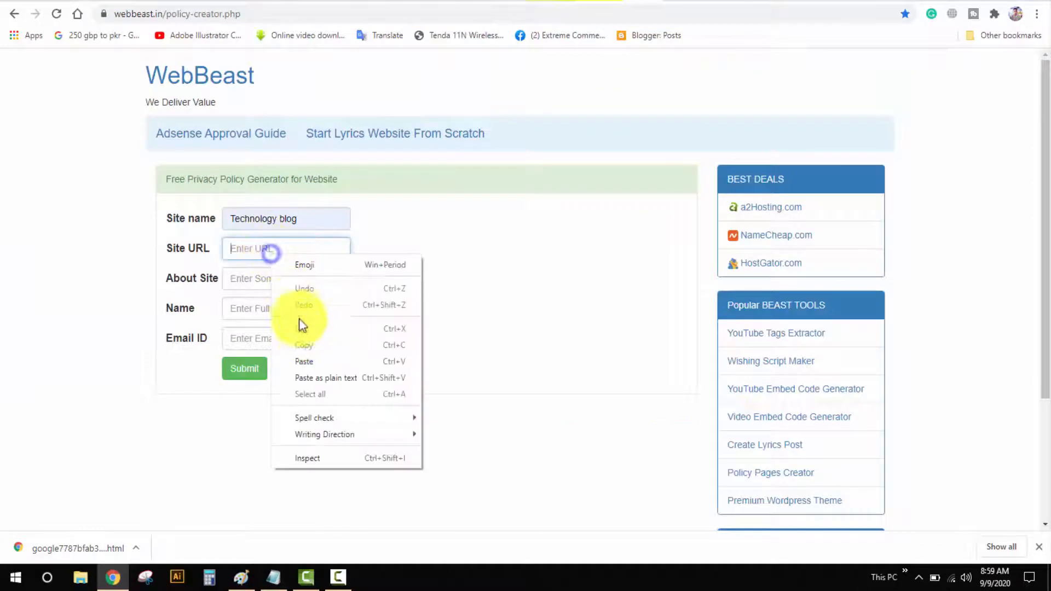
{"action": "left_click", "coordinate": [314, 361]}
Step: Fill in the saved Technology Blog description as About Site, the owner's name and contact e-mail, and submit the generator form
{"action": "left_click", "coordinate": [298, 277]}
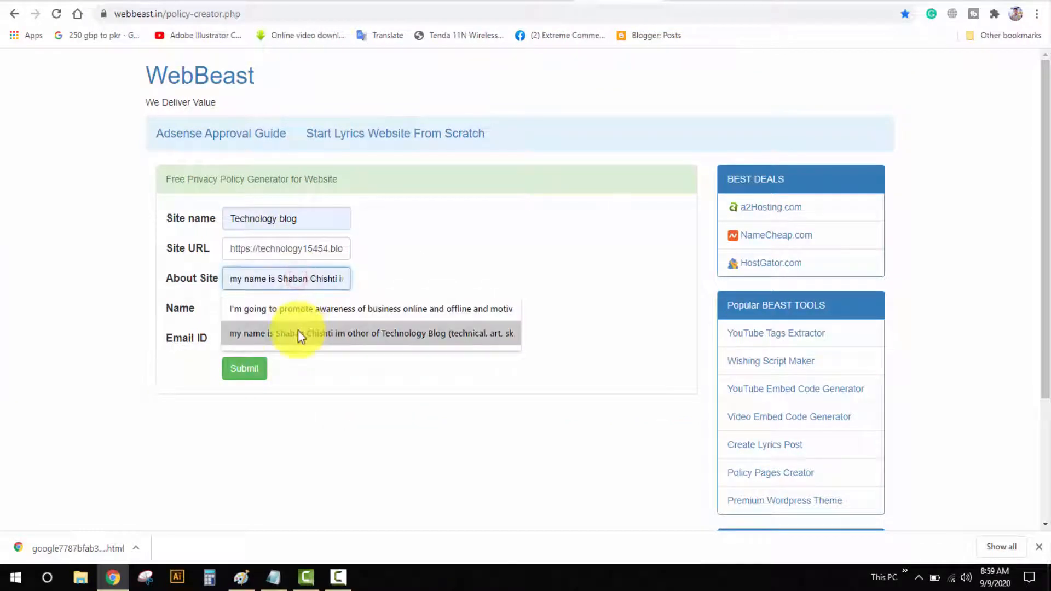
{"action": "left_click", "coordinate": [298, 332]}
{"action": "left_click", "coordinate": [289, 310]}
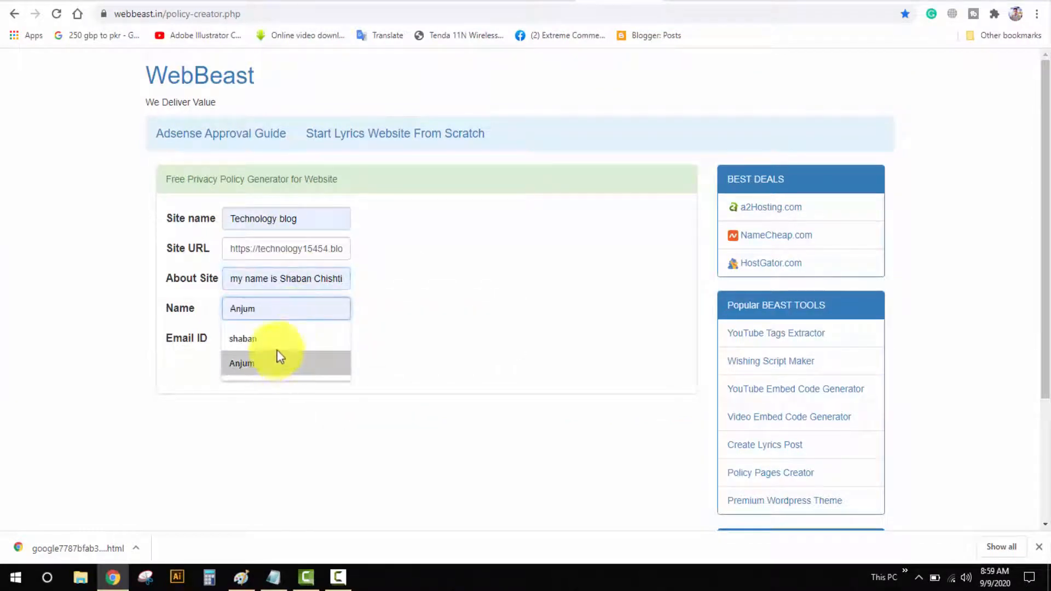
{"action": "left_click", "coordinate": [278, 362]}
{"action": "left_click", "coordinate": [277, 339]}
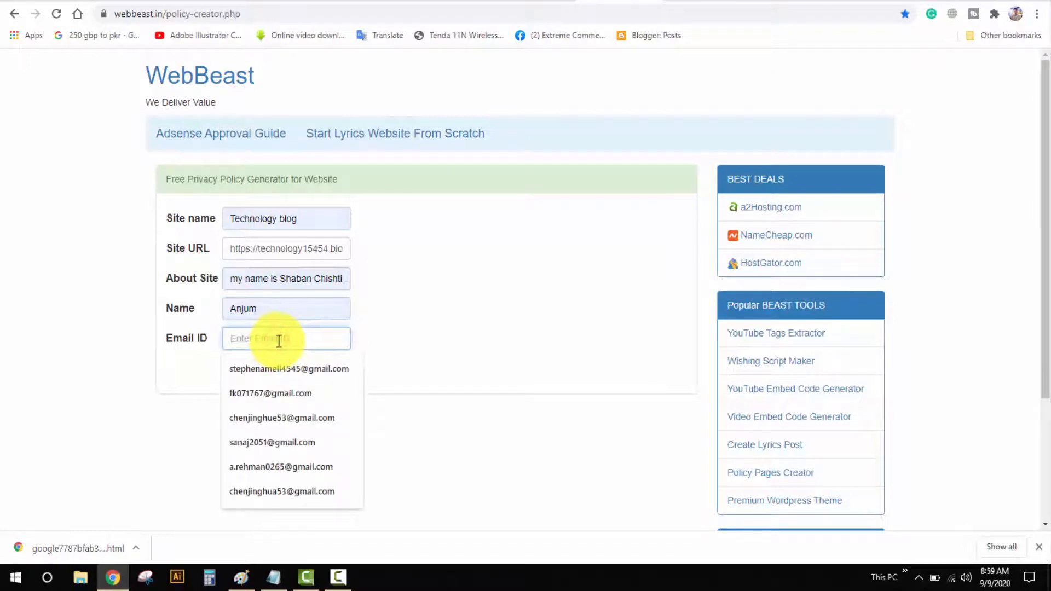
{"action": "left_click", "coordinate": [280, 392]}
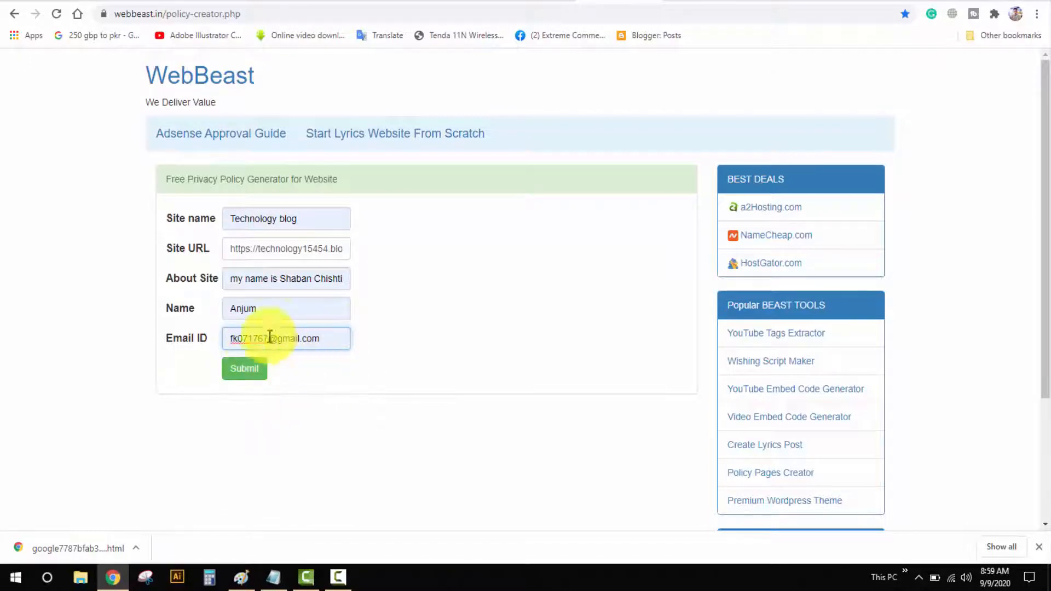
{"action": "left_click", "coordinate": [245, 368]}
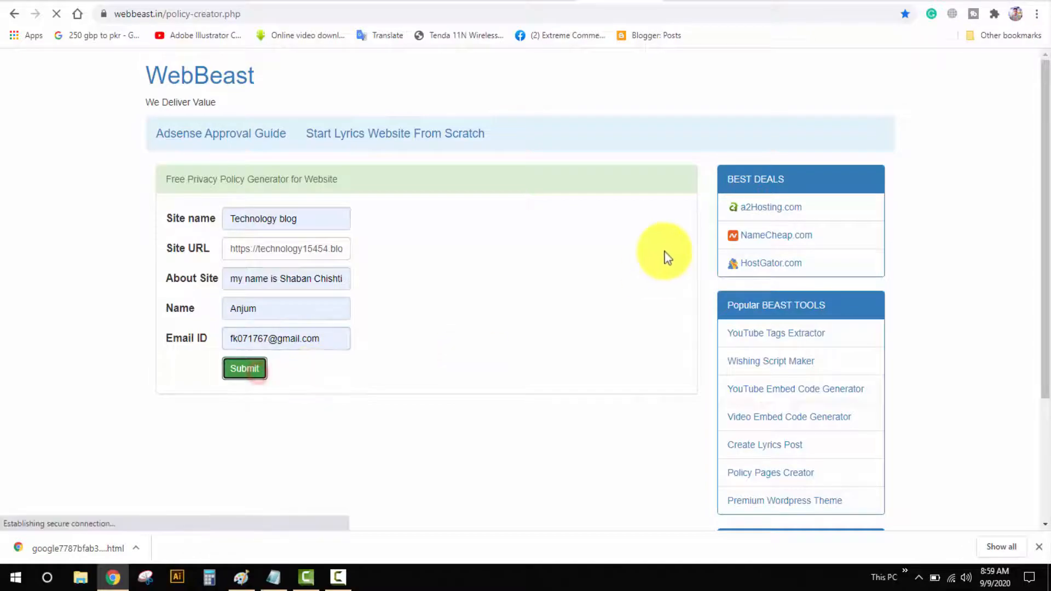
Step: Examine the generated Privacy Policy, Contact Us, About Us and DMCA texts
{"action": "scroll", "coordinate": [490, 271], "scroll_direction": "down", "scroll_amount": 3}
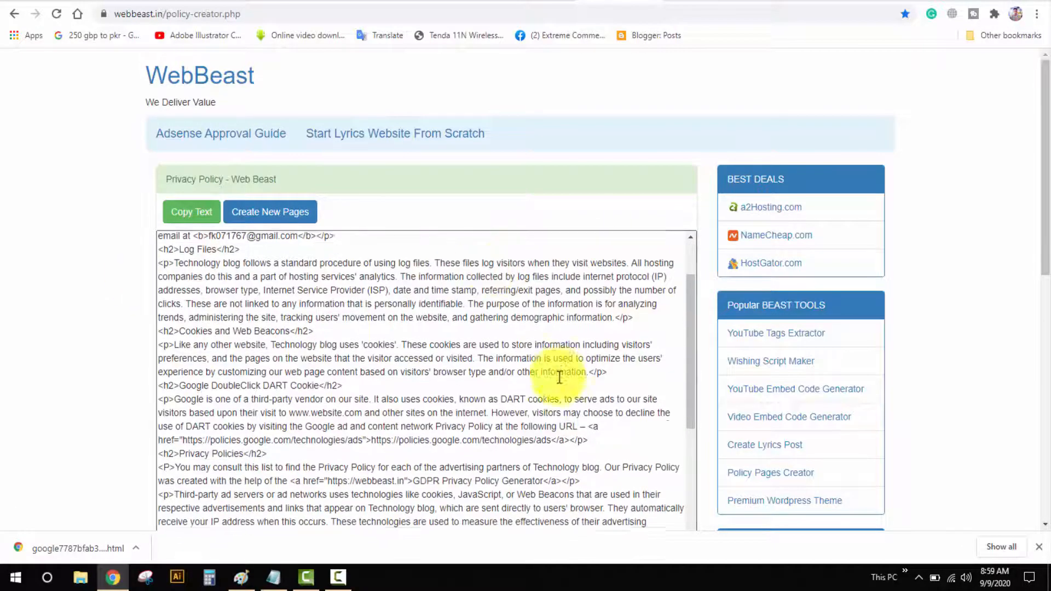
{"action": "scroll", "coordinate": [558, 375], "scroll_direction": "down", "scroll_amount": 5}
{"action": "scroll", "coordinate": [376, 316], "scroll_direction": "up", "scroll_amount": 5}
{"action": "scroll", "coordinate": [383, 368], "scroll_direction": "down", "scroll_amount": 15}
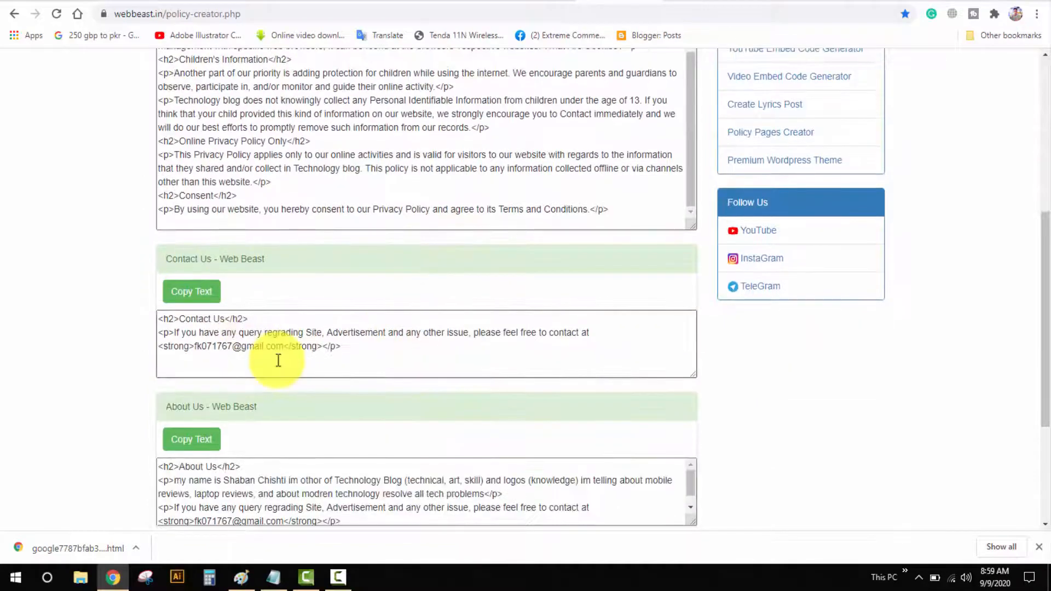
{"action": "scroll", "coordinate": [249, 345], "scroll_direction": "down", "scroll_amount": 3}
{"action": "scroll", "coordinate": [252, 336], "scroll_direction": "down", "scroll_amount": 1}
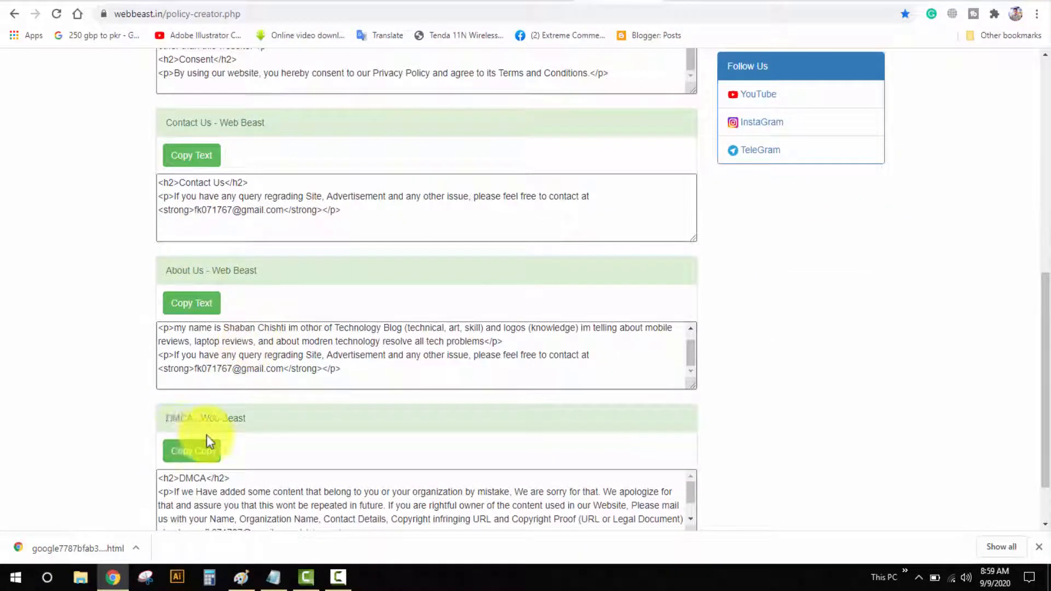
{"action": "scroll", "coordinate": [235, 474], "scroll_direction": "up", "scroll_amount": 10}
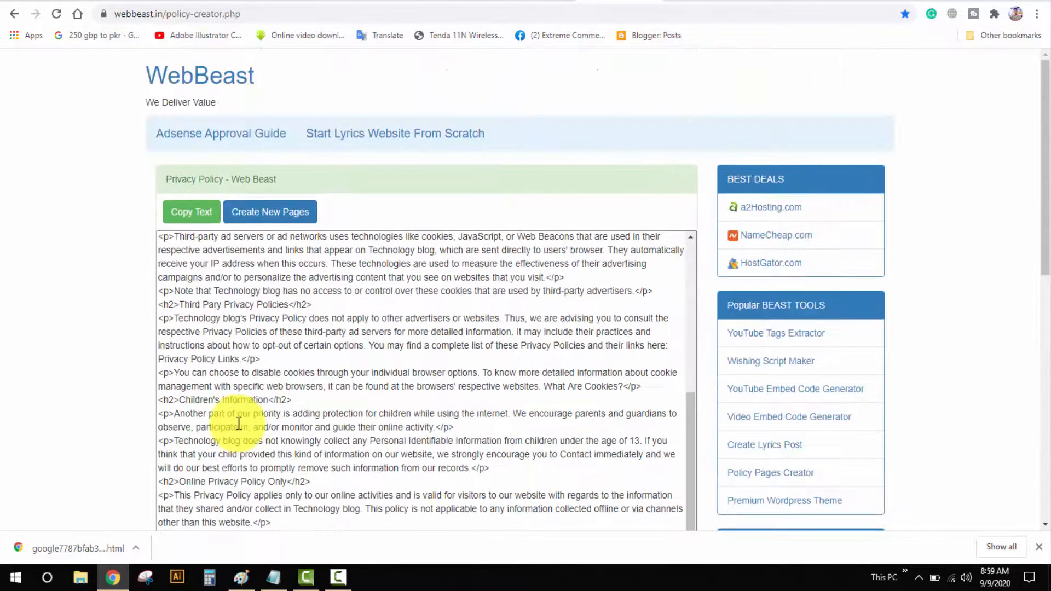
Step: Copy the heading words "Privacy Policy" from the generator and paste them as the new Blogger page's title
{"action": "right_click", "coordinate": [178, 178]}
{"action": "left_click", "coordinate": [203, 186]}
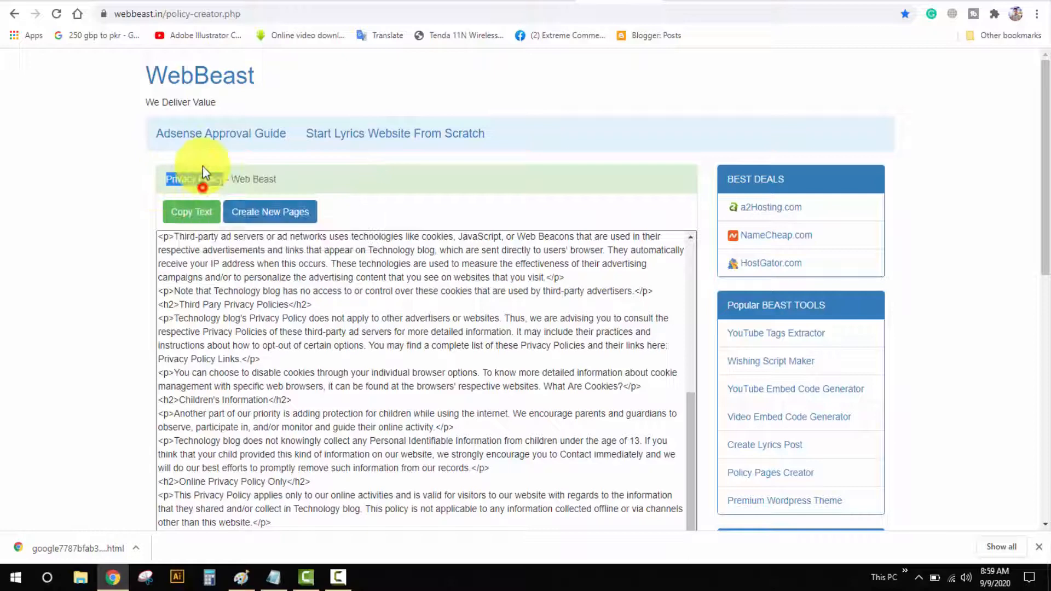
{"action": "left_click", "coordinate": [222, 2]}
{"action": "left_click", "coordinate": [271, 2]}
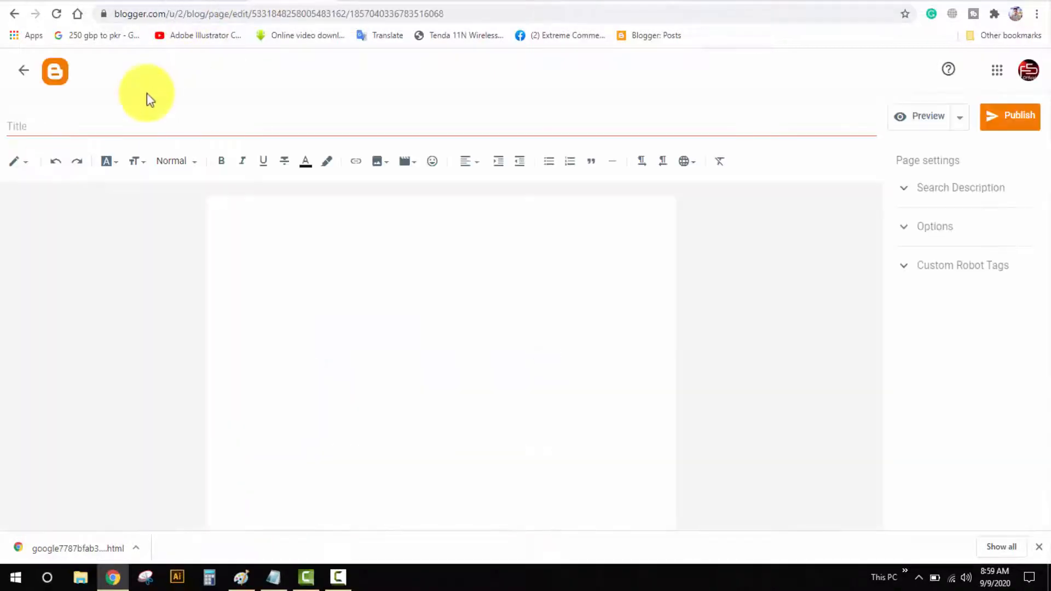
{"action": "right_click", "coordinate": [136, 133]}
{"action": "left_click", "coordinate": [182, 248]}
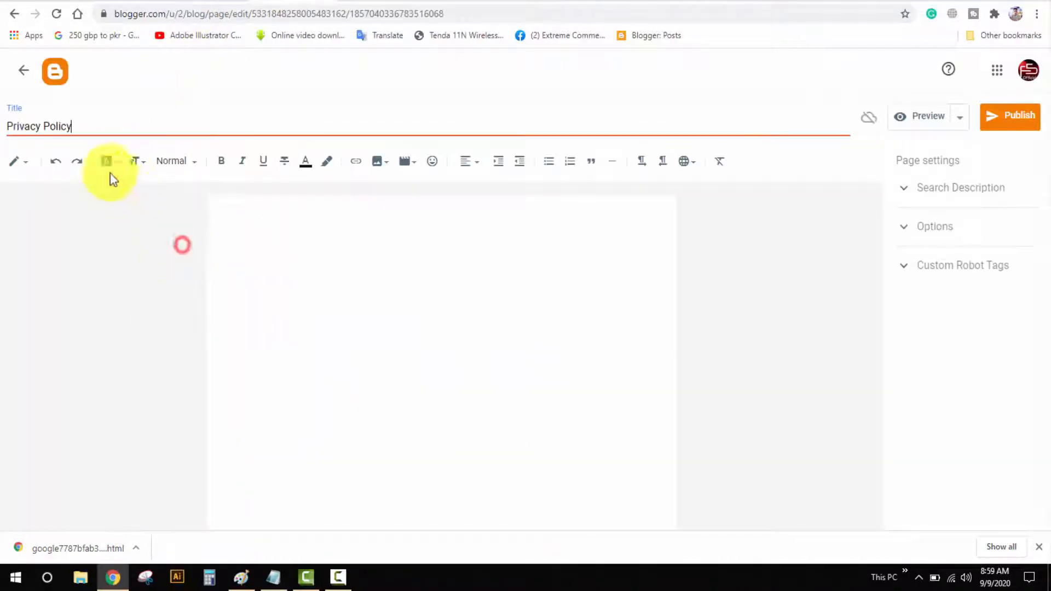
{"action": "left_click", "coordinate": [348, 282]}
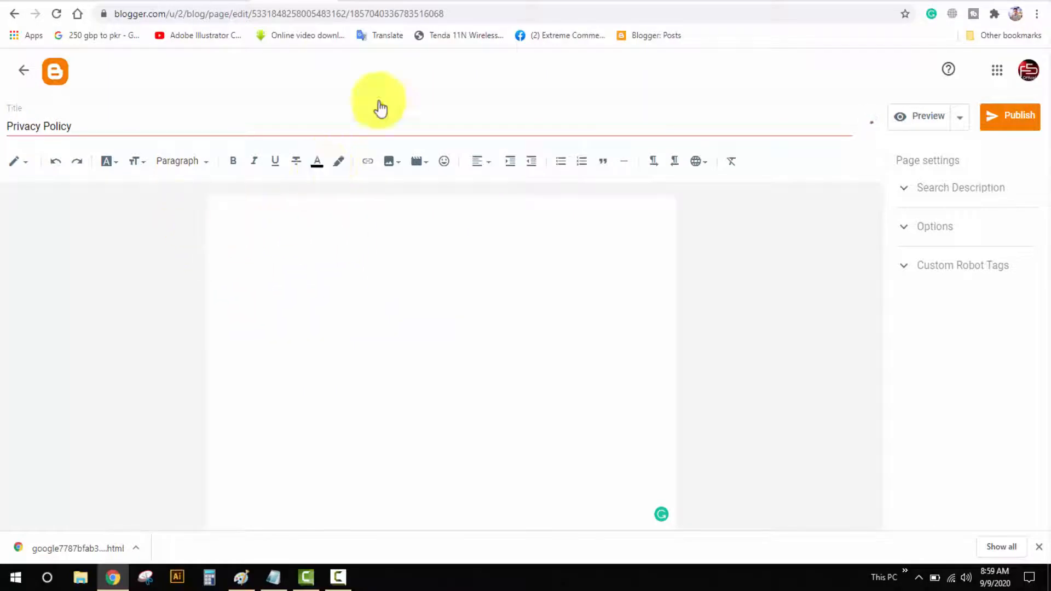
Step: Return to the generator and copy the full Privacy Policy HTML text
{"action": "left_click", "coordinate": [558, 2]}
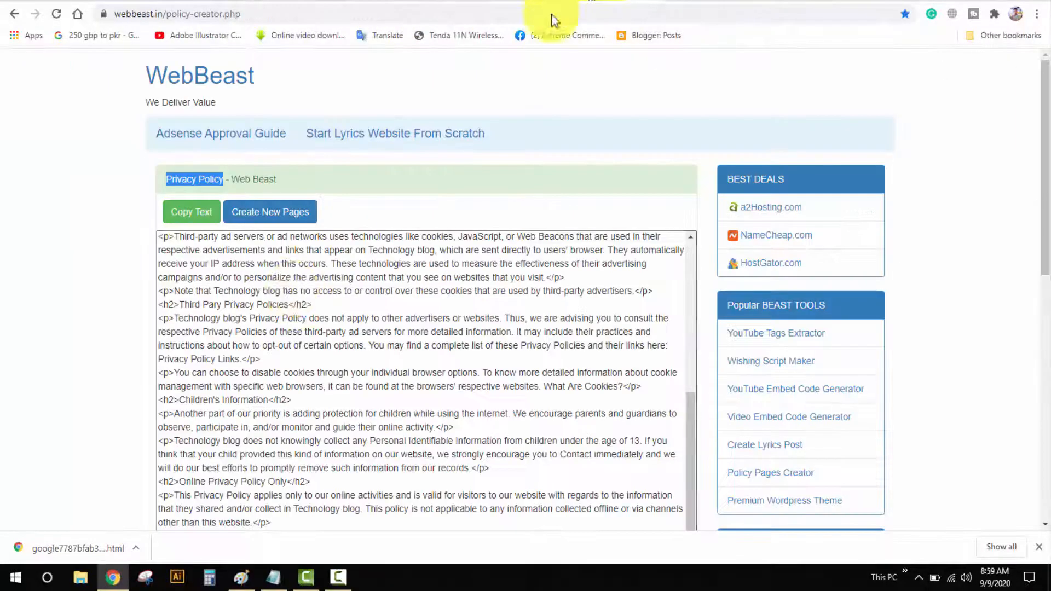
{"action": "scroll", "coordinate": [257, 305], "scroll_direction": "down", "scroll_amount": 5}
{"action": "scroll", "coordinate": [281, 330], "scroll_direction": "up", "scroll_amount": 4}
{"action": "scroll", "coordinate": [237, 233], "scroll_direction": "up", "scroll_amount": 10}
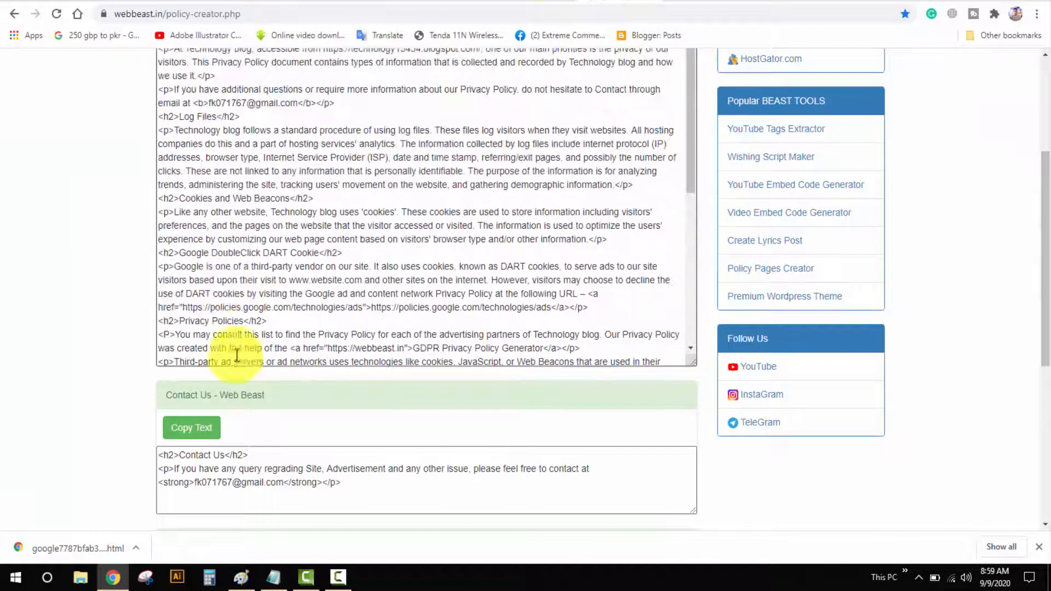
{"action": "left_click", "coordinate": [178, 212]}
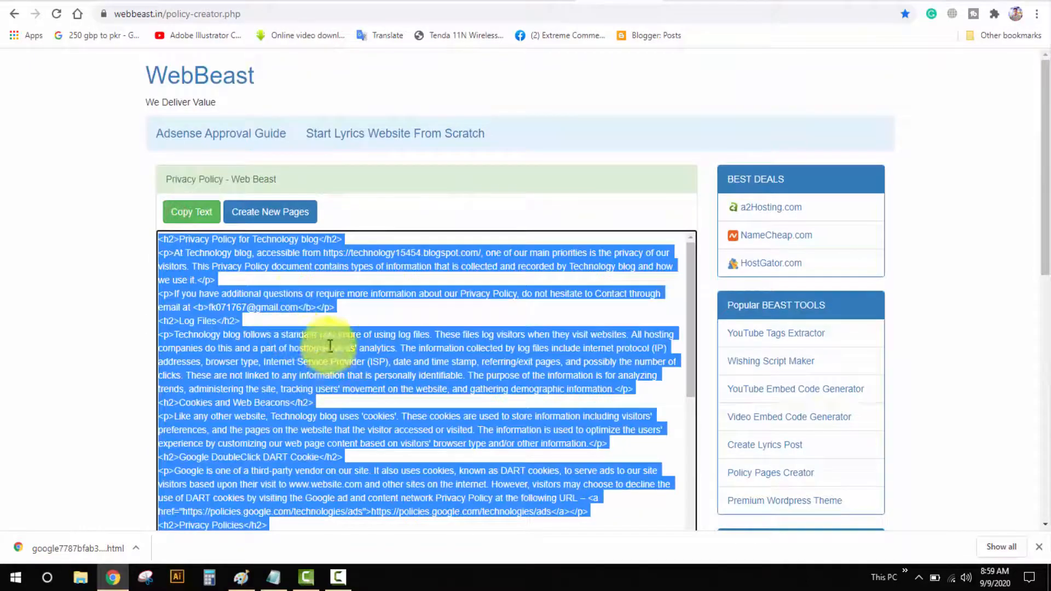
Step: Switch the Blogger page editor to HTML view and paste the copied policy code into the page body
{"action": "left_click", "coordinate": [277, 2]}
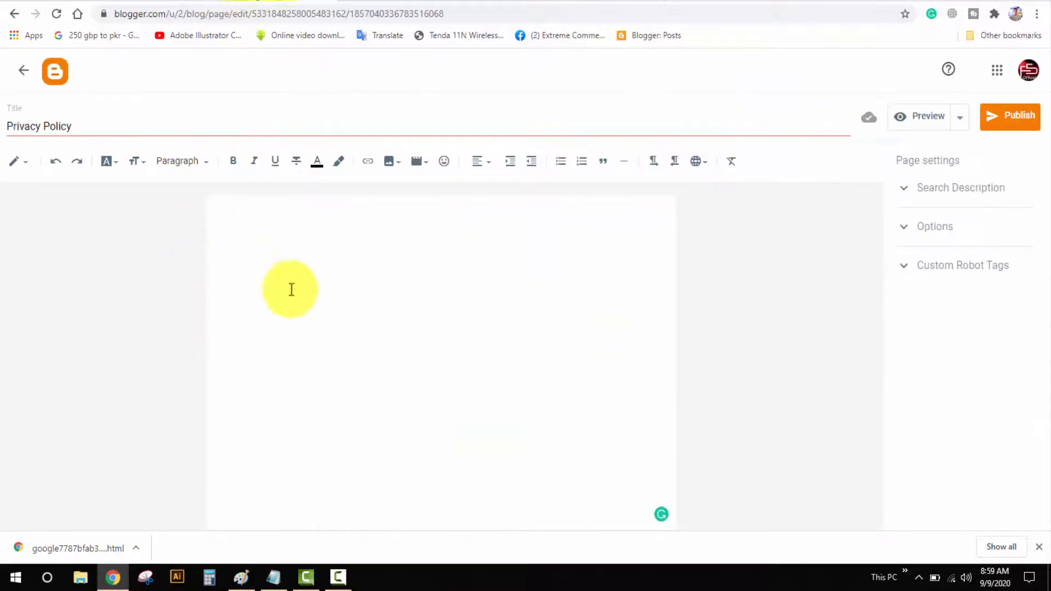
{"action": "left_click", "coordinate": [18, 170]}
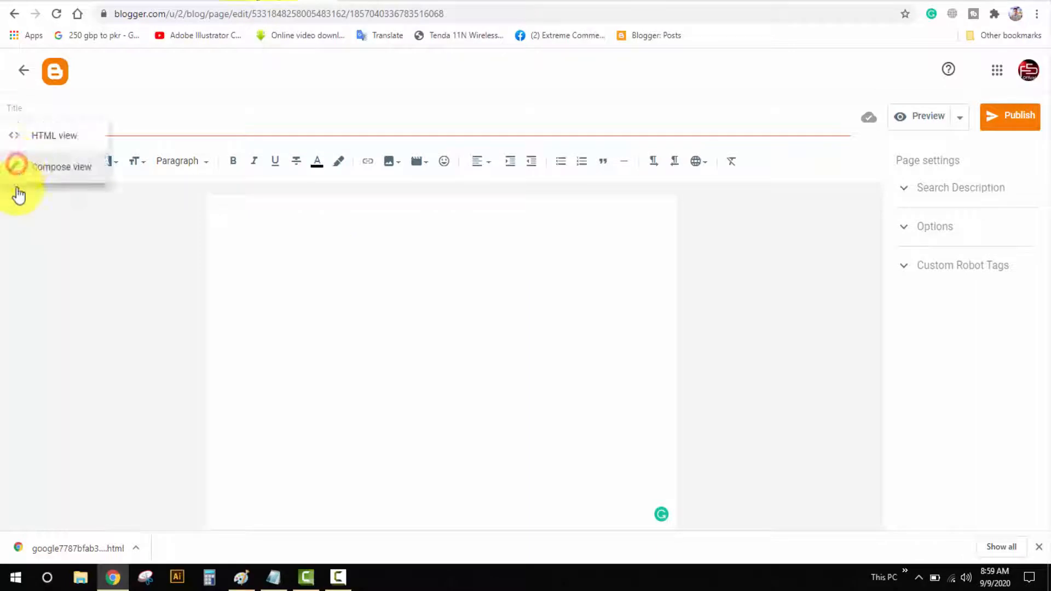
{"action": "left_click", "coordinate": [36, 163]}
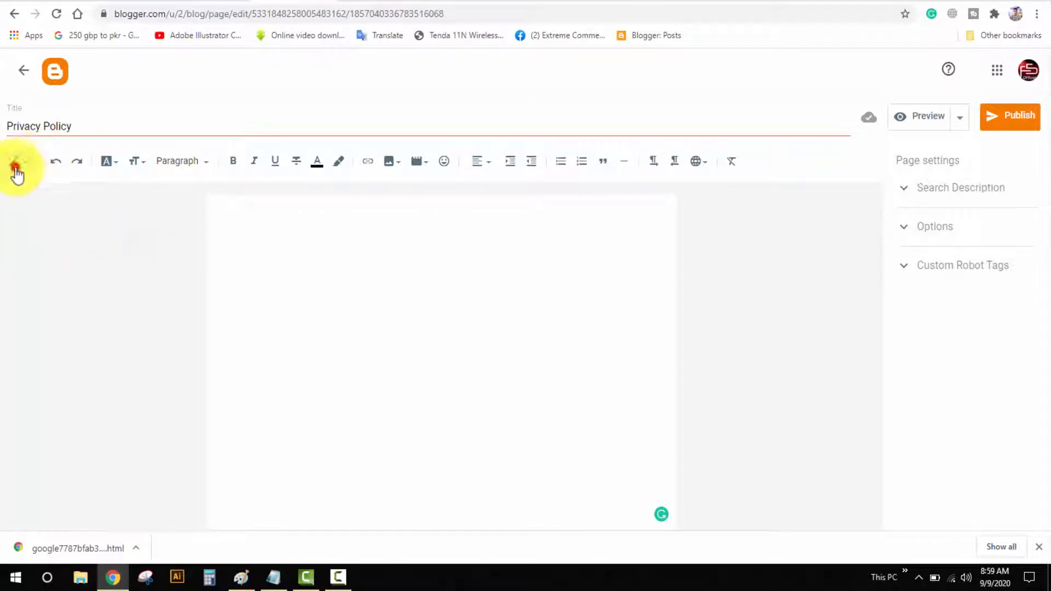
{"action": "left_click", "coordinate": [17, 170]}
{"action": "left_click", "coordinate": [37, 138]}
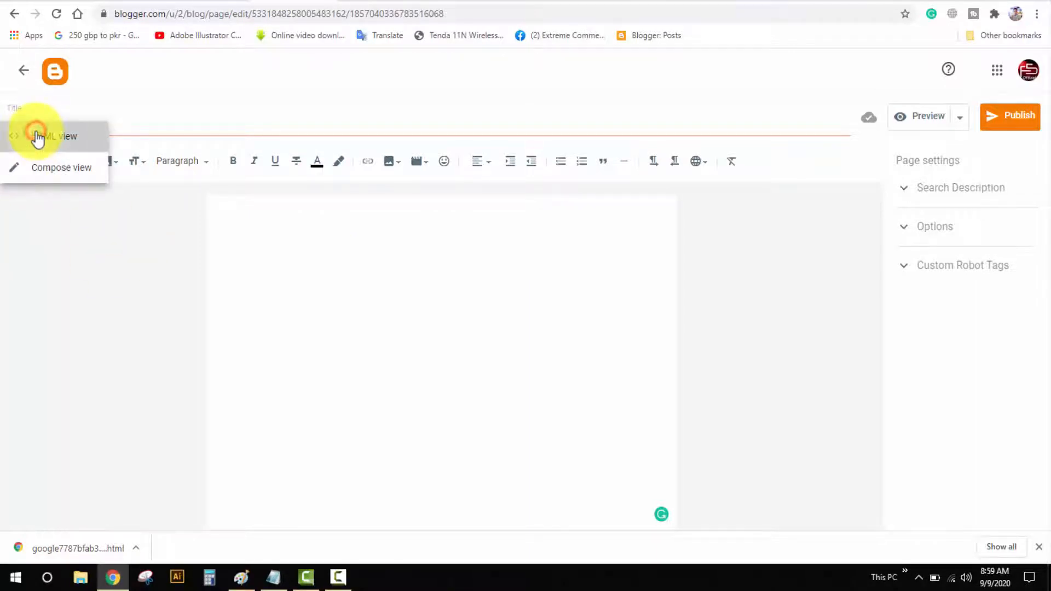
{"action": "right_click", "coordinate": [186, 209]}
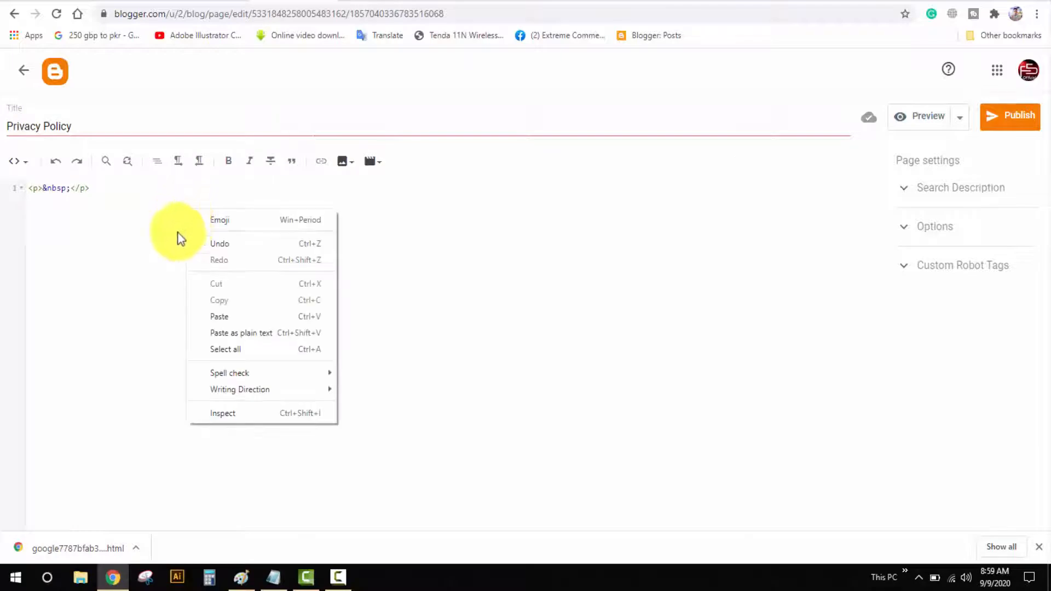
{"action": "left_click", "coordinate": [234, 318]}
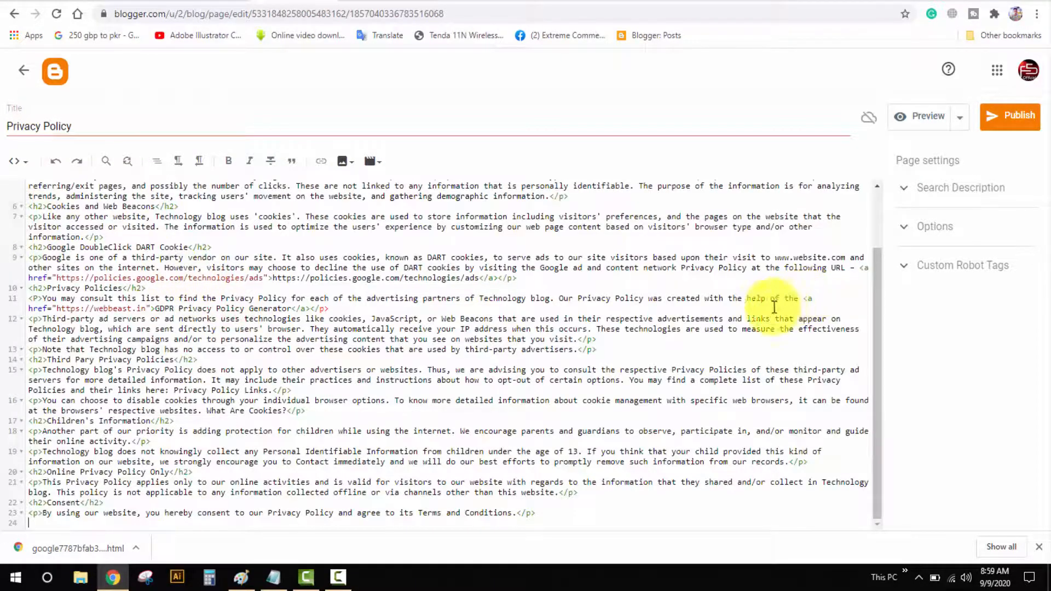
Step: Publish the Privacy Policy page to the blog and confirm the publication
{"action": "scroll", "coordinate": [629, 317], "scroll_direction": "up", "scroll_amount": 3}
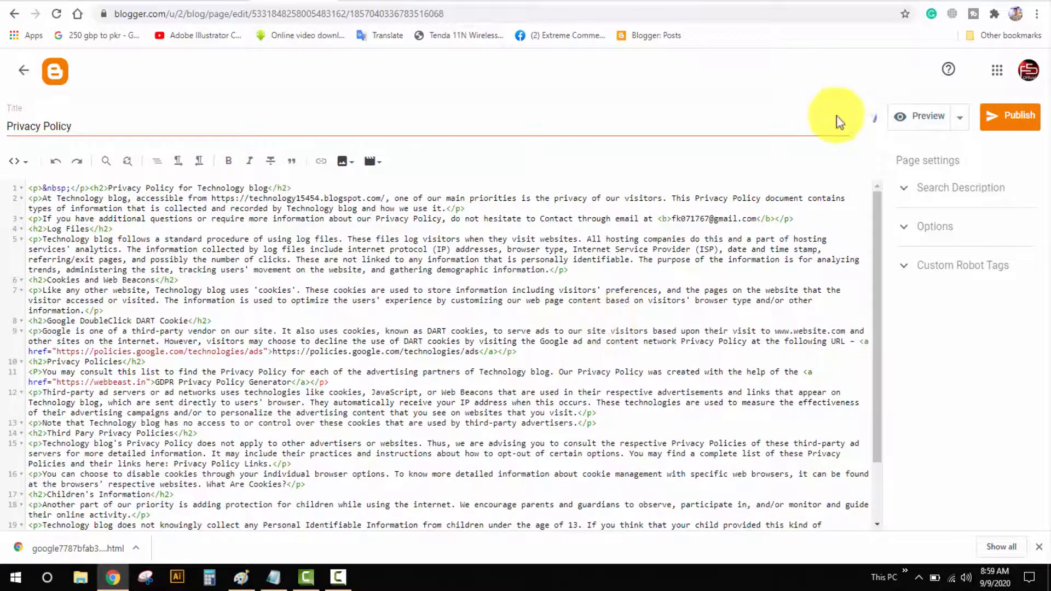
{"action": "left_click", "coordinate": [1013, 127]}
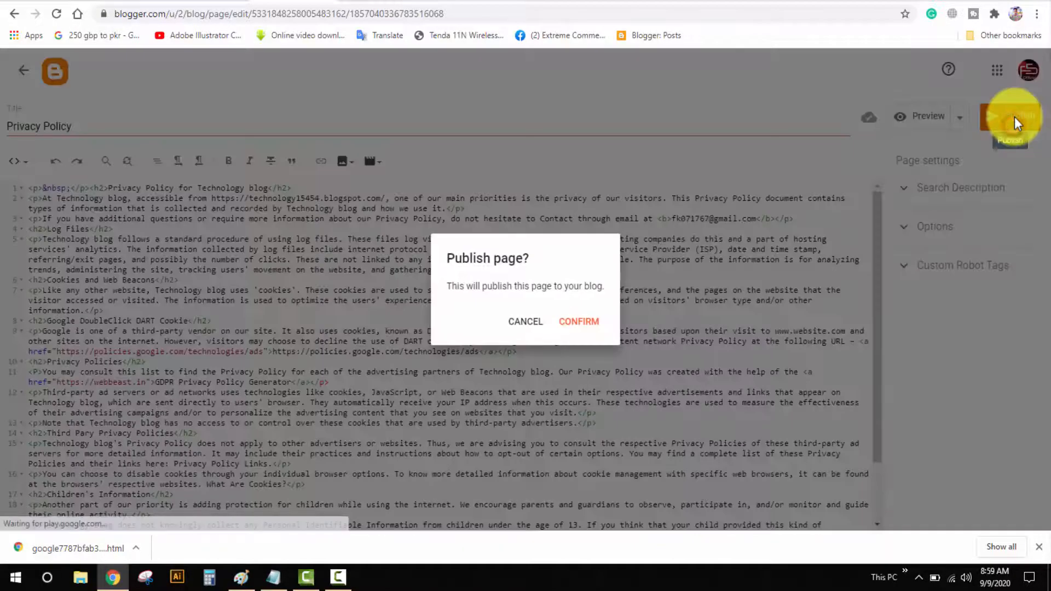
{"action": "left_click", "coordinate": [562, 322]}
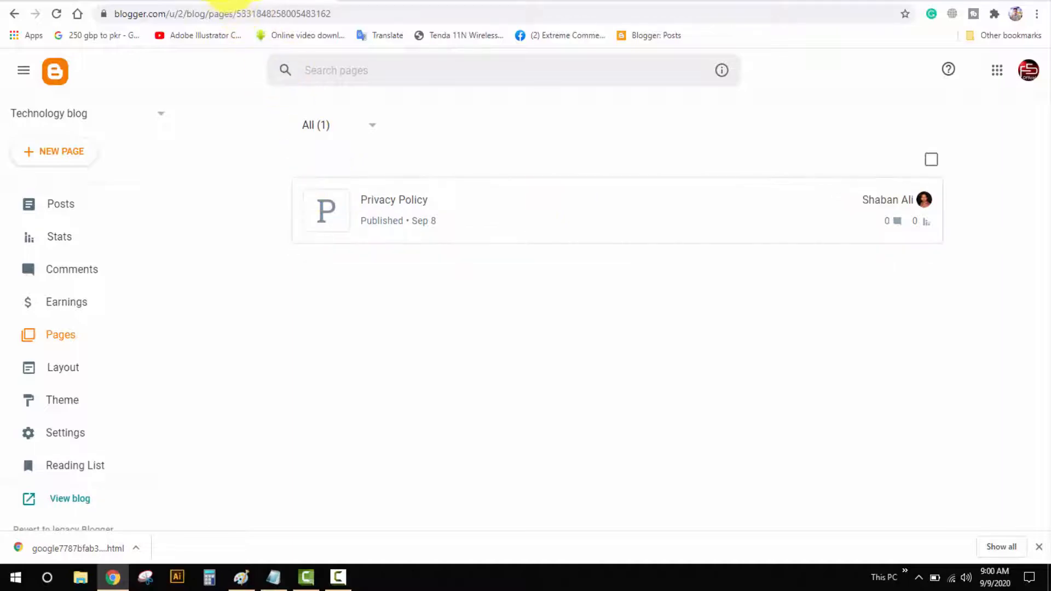
Step: Reload the live Technology blog and check its navigation bar for the Privacy Policy page
{"action": "left_click", "coordinate": [461, 1]}
{"action": "left_click", "coordinate": [57, 16]}
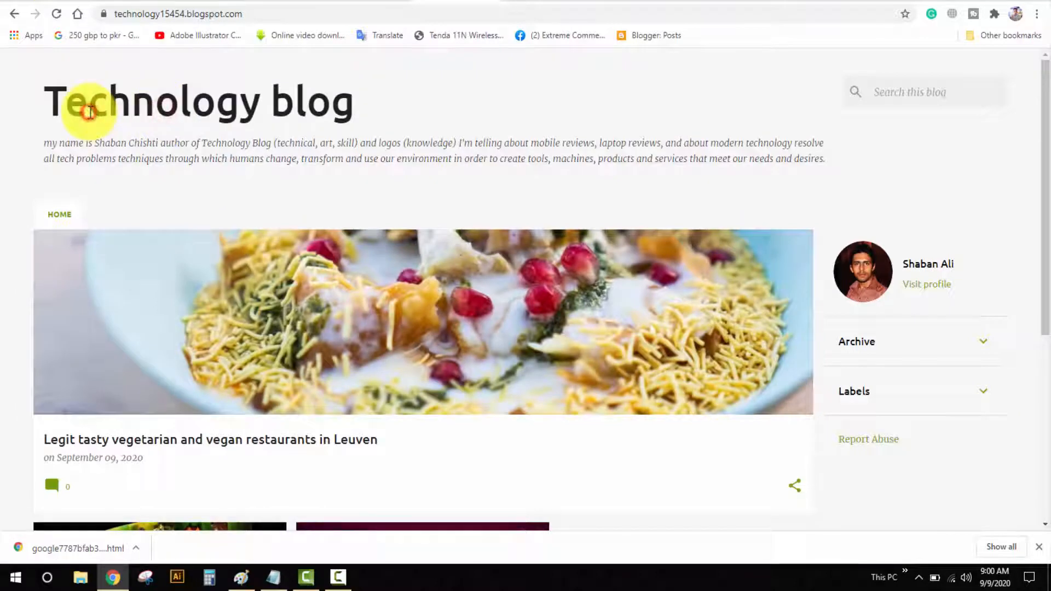
{"action": "left_click", "coordinate": [57, 211]}
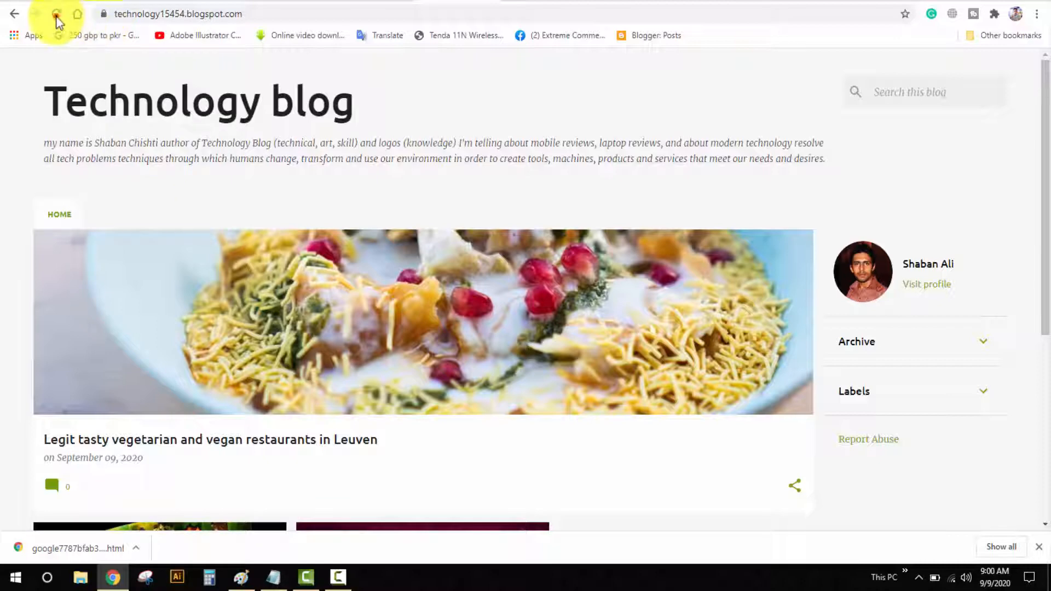
{"action": "left_click", "coordinate": [56, 15]}
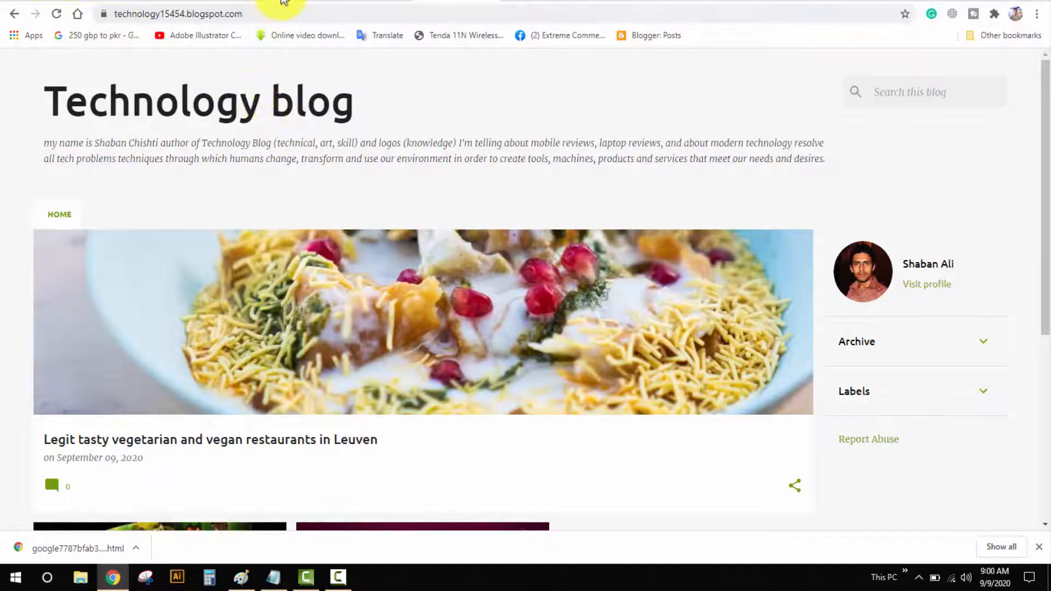
Step: Return to the Blogger dashboard and open the blog's Layout
{"action": "left_click", "coordinate": [283, 2]}
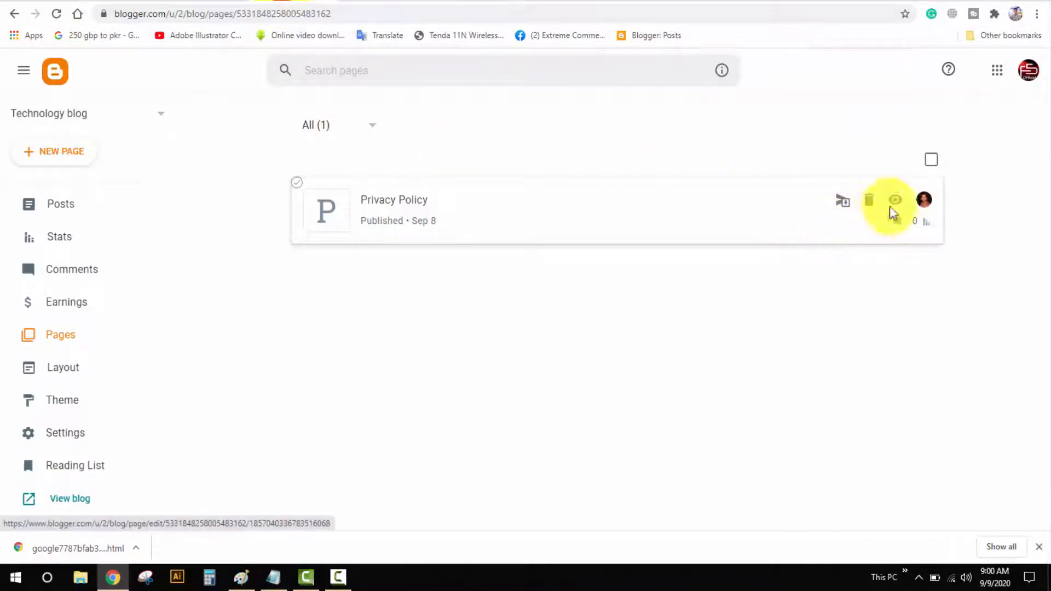
{"action": "left_click", "coordinate": [56, 369]}
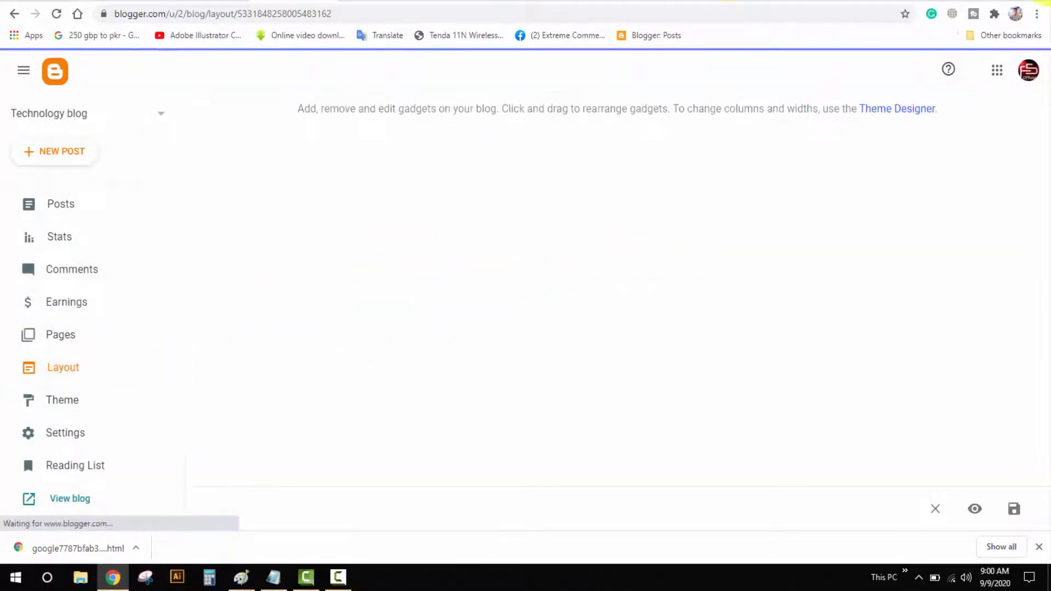
Step: Look over the generated Contact Us, About Us and DMCA texts on the WebBeast policy generator page
{"action": "left_click", "coordinate": [632, 1]}
{"action": "scroll", "coordinate": [253, 339], "scroll_direction": "down", "scroll_amount": 15}
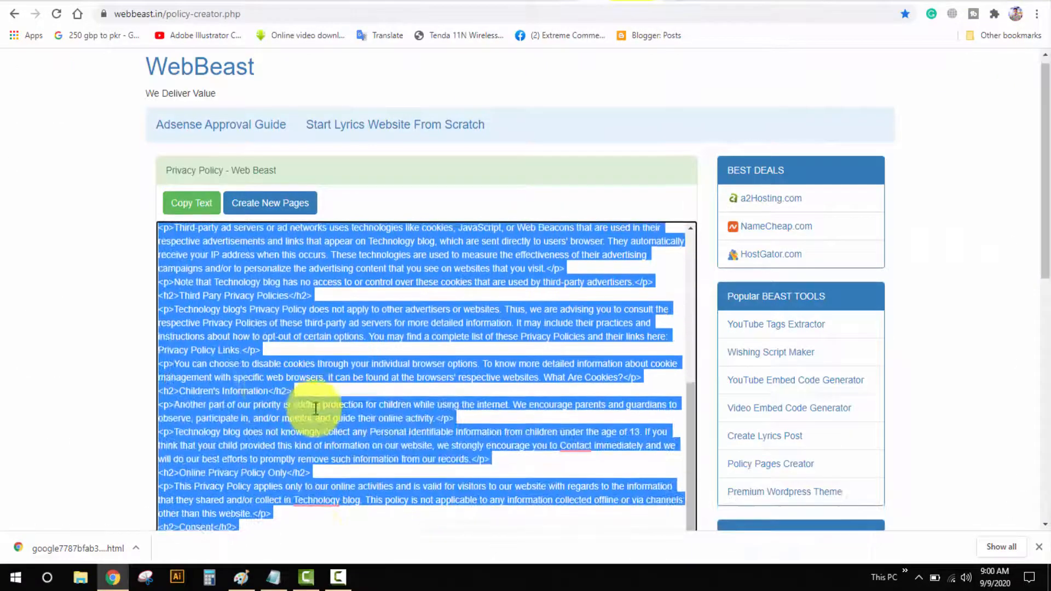
{"action": "scroll", "coordinate": [255, 276], "scroll_direction": "up", "scroll_amount": 1}
{"action": "scroll", "coordinate": [342, 436], "scroll_direction": "up", "scroll_amount": 1}
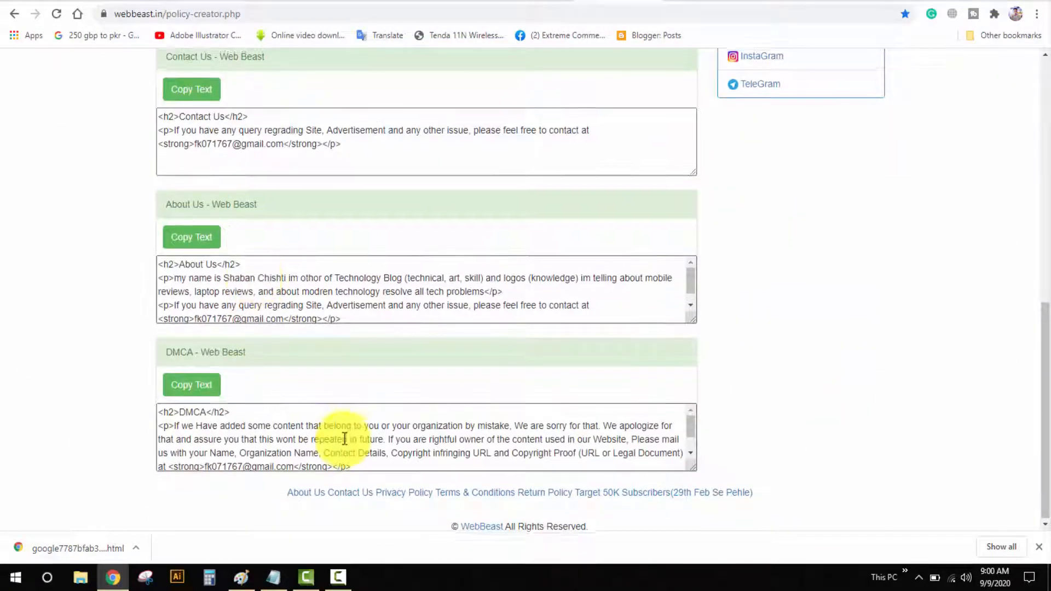
{"action": "scroll", "coordinate": [165, 328], "scroll_direction": "up", "scroll_amount": 4}
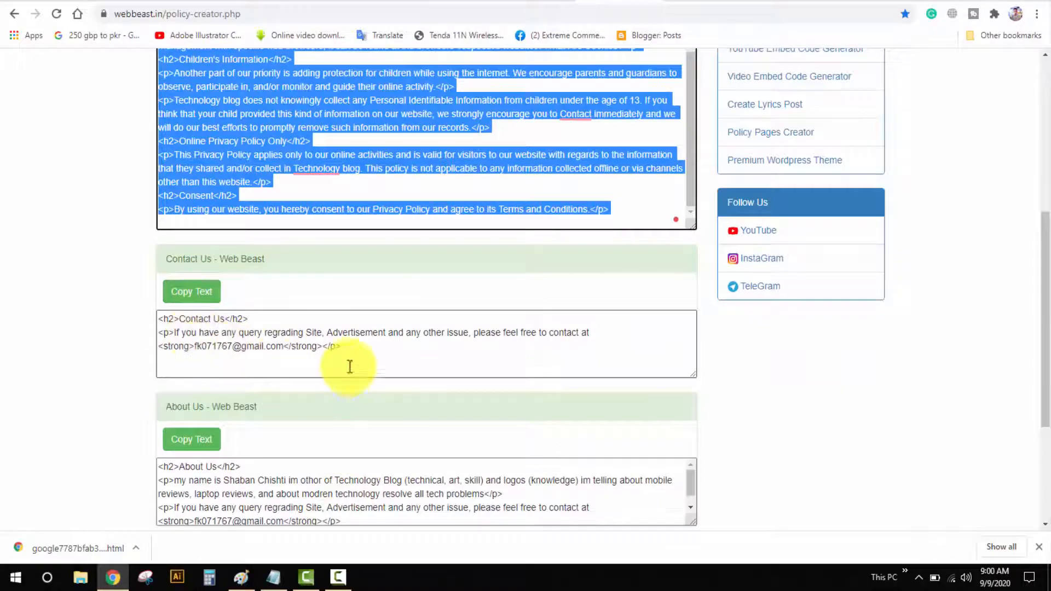
{"action": "left_click_drag", "start_coordinate": [343, 348], "coordinate": [175, 332]}
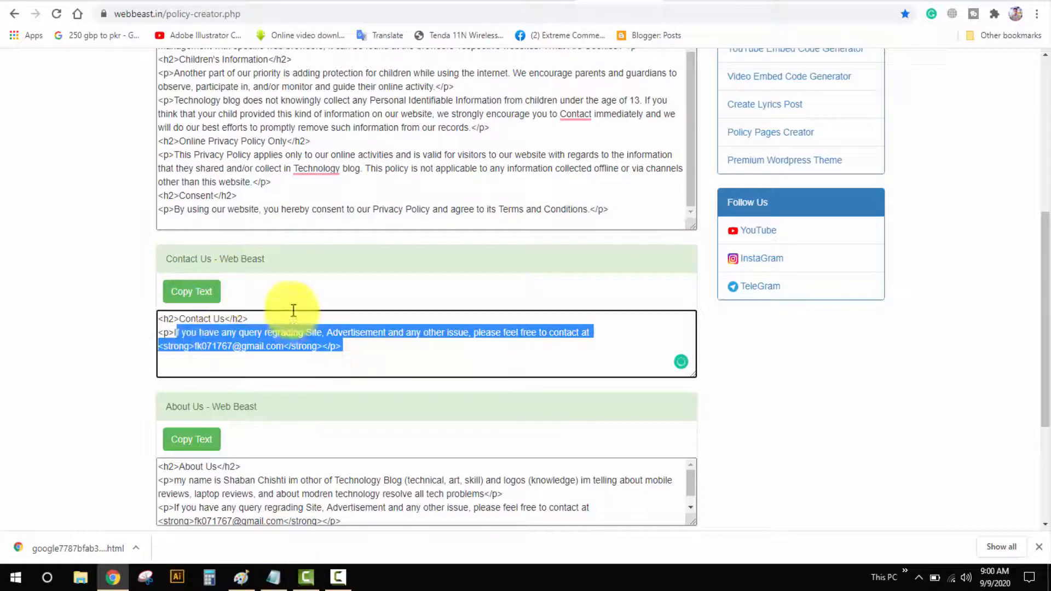
{"action": "scroll", "coordinate": [300, 336], "scroll_direction": "down", "scroll_amount": 4}
{"action": "scroll", "coordinate": [265, 439], "scroll_direction": "up", "scroll_amount": 10}
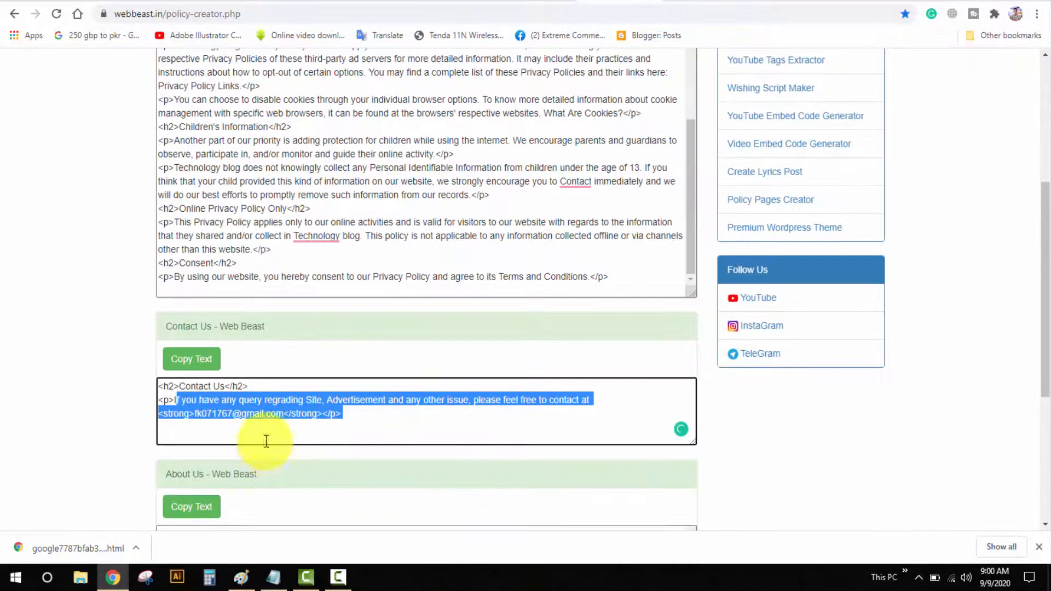
{"action": "scroll", "coordinate": [235, 427], "scroll_direction": "up", "scroll_amount": 2}
Step: In the Blogger Layout, configure the top Page List gadget to show Privacy Policy alongside Home, keep Show Pages enabled, and save
{"action": "left_click", "coordinate": [281, 2]}
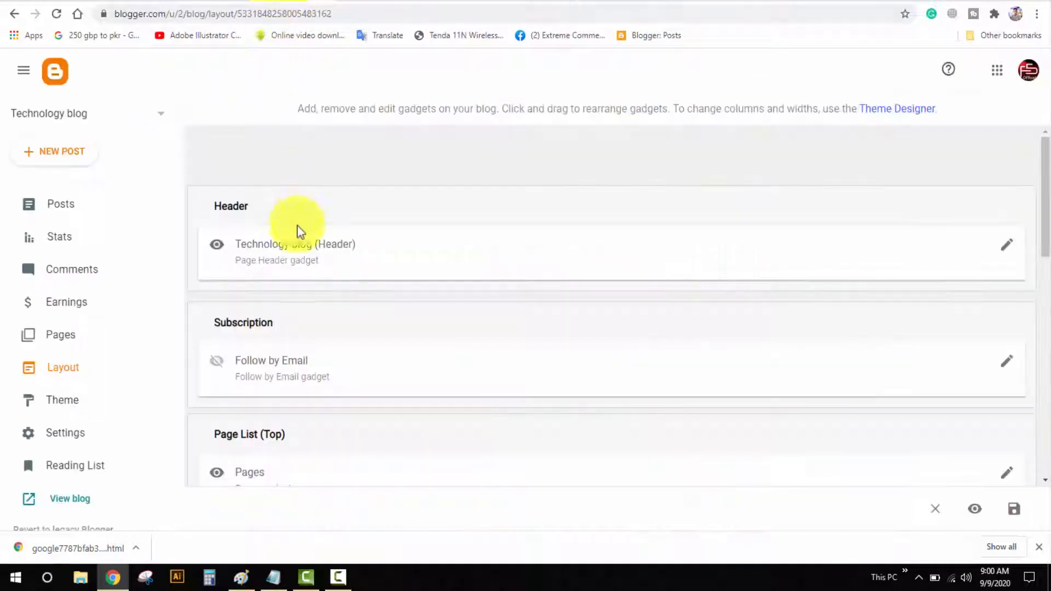
{"action": "left_click", "coordinate": [438, 2]}
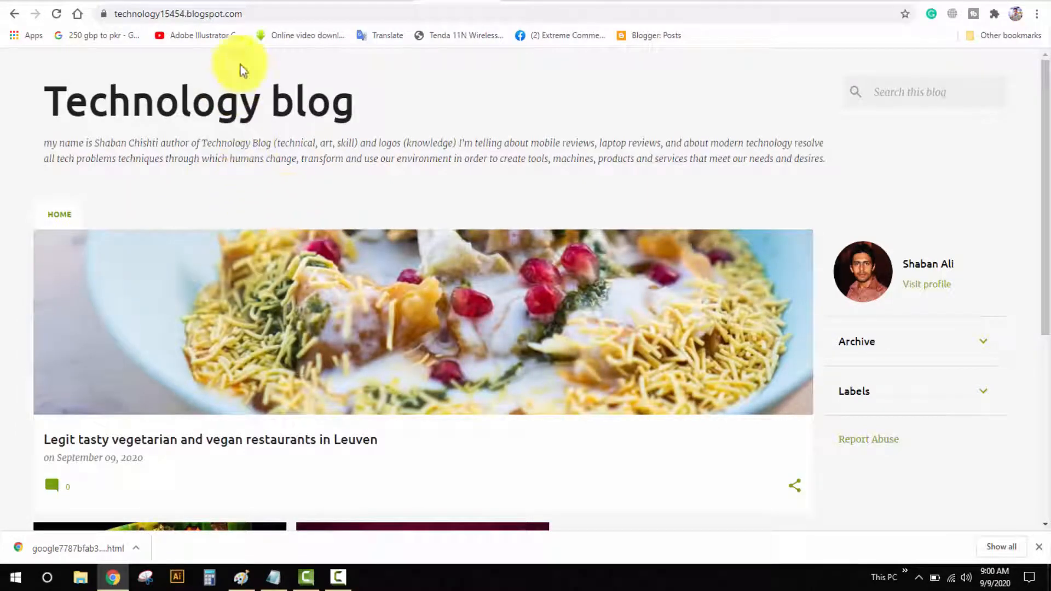
{"action": "left_click", "coordinate": [263, 1]}
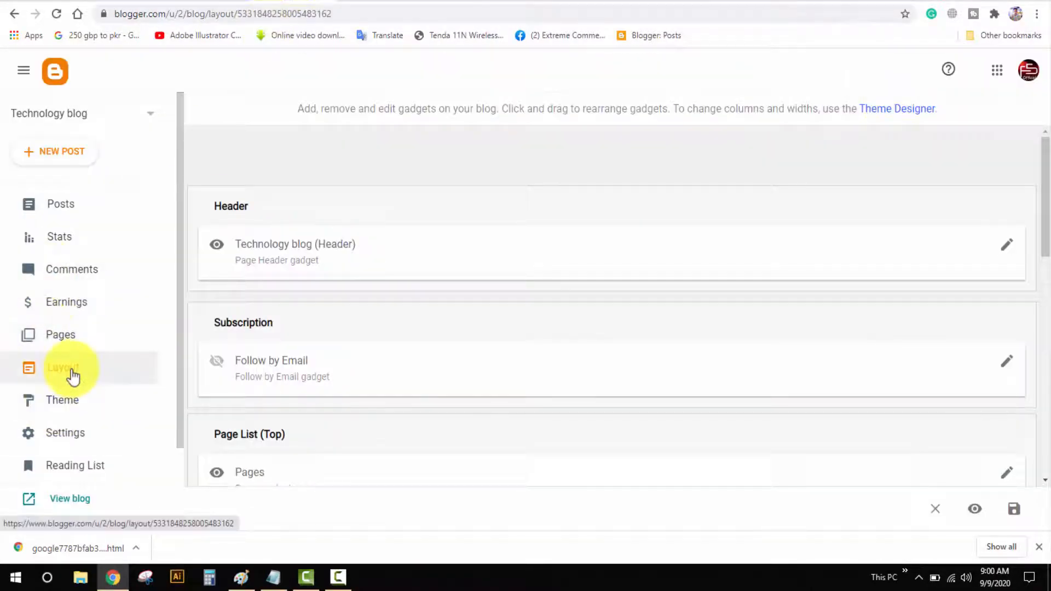
{"action": "scroll", "coordinate": [812, 393], "scroll_direction": "down", "scroll_amount": 2}
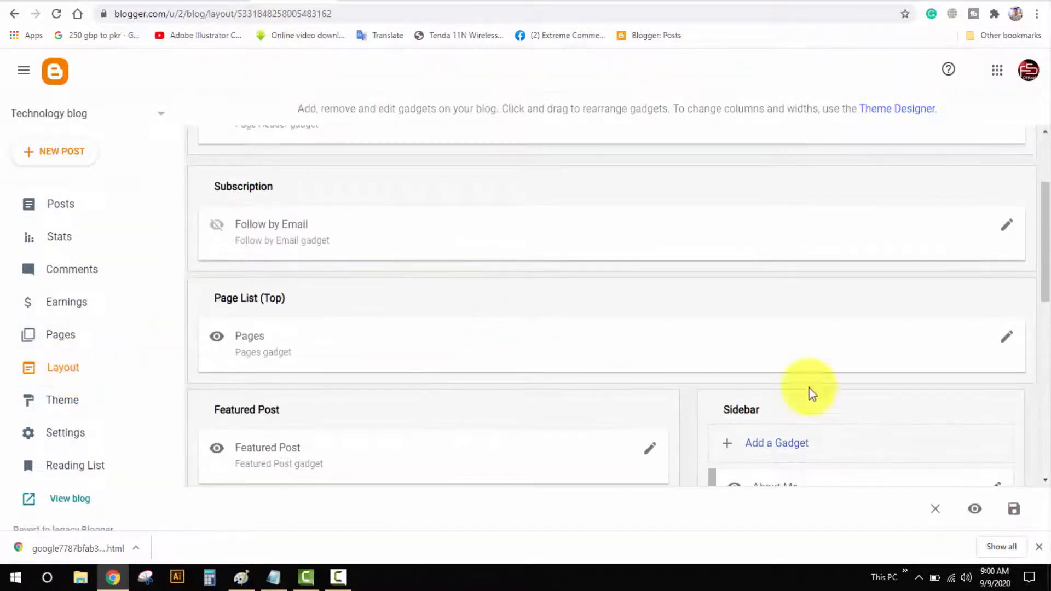
{"action": "left_click", "coordinate": [1006, 342]}
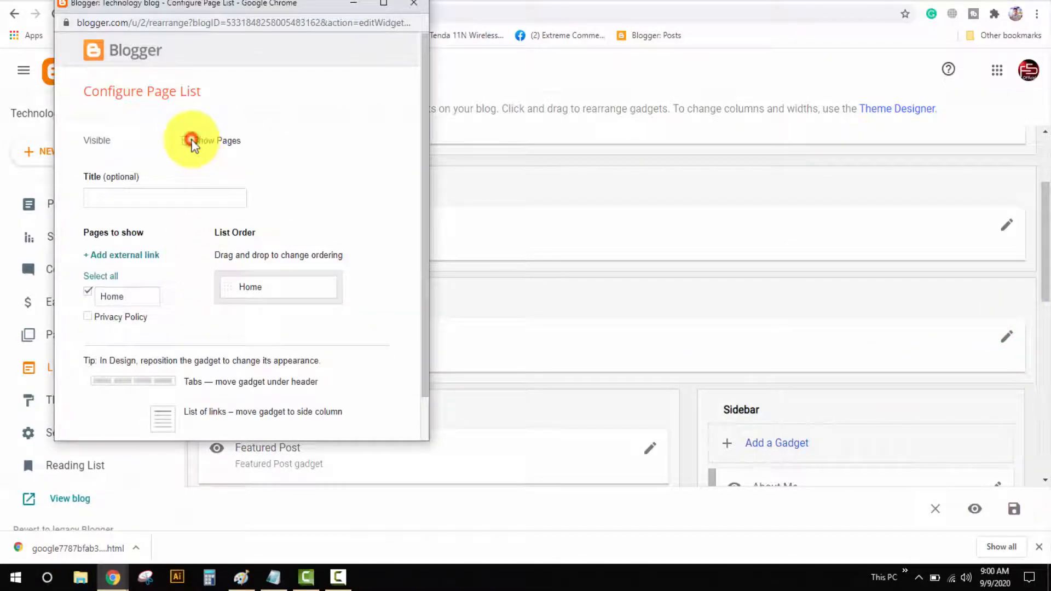
{"action": "left_click", "coordinate": [187, 140]}
{"action": "left_click", "coordinate": [187, 141]}
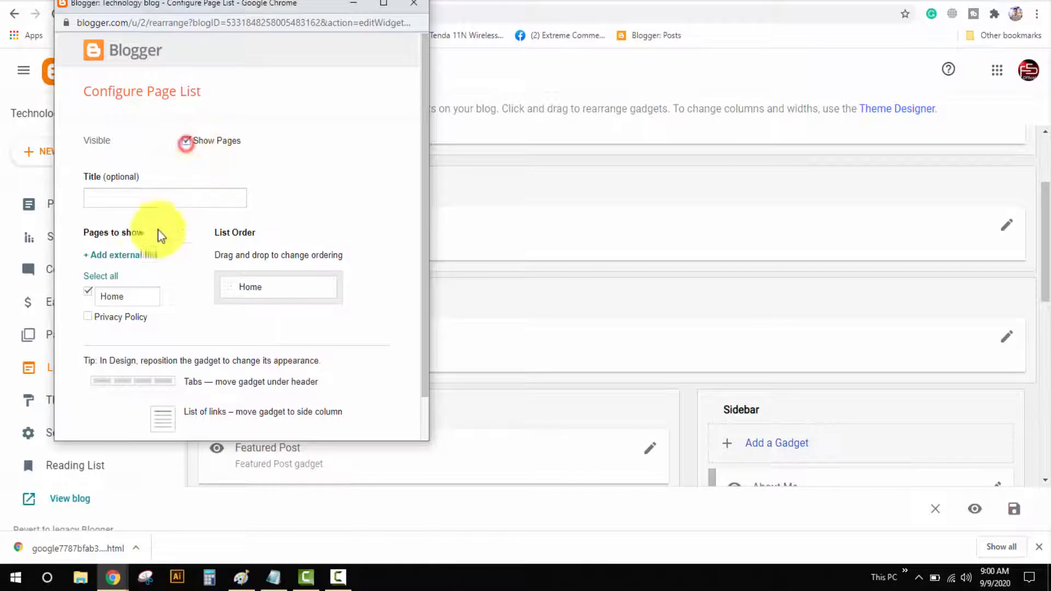
{"action": "scroll", "coordinate": [136, 258], "scroll_direction": "down", "scroll_amount": 1}
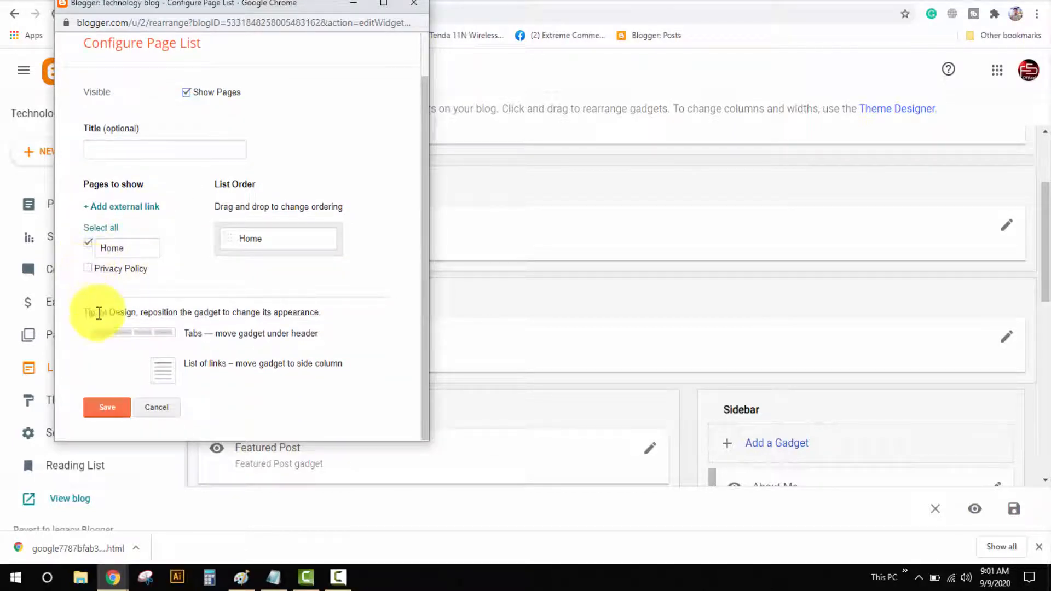
{"action": "left_click", "coordinate": [87, 269]}
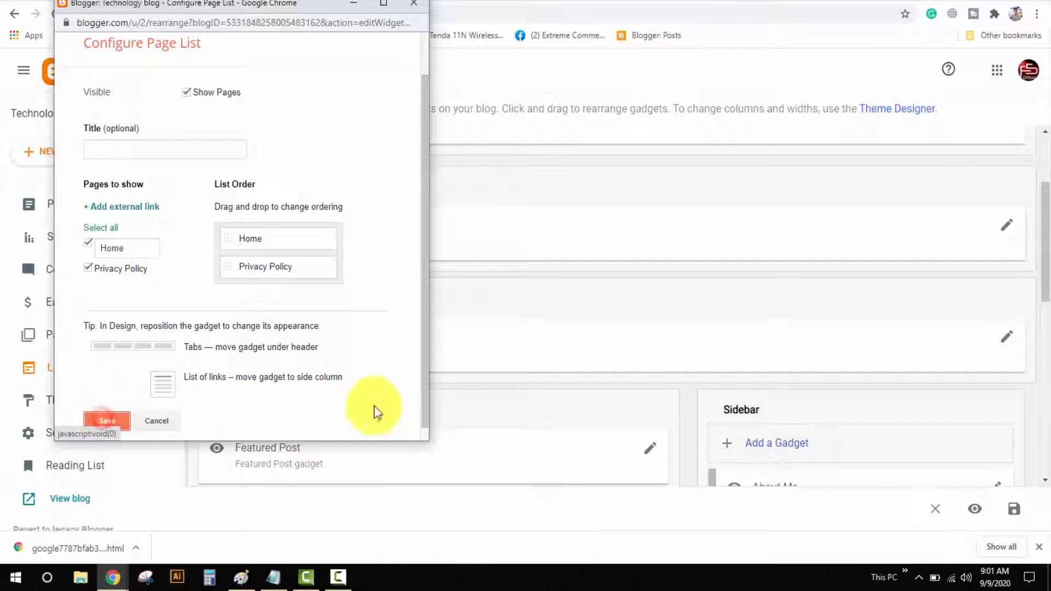
{"action": "left_click", "coordinate": [92, 423]}
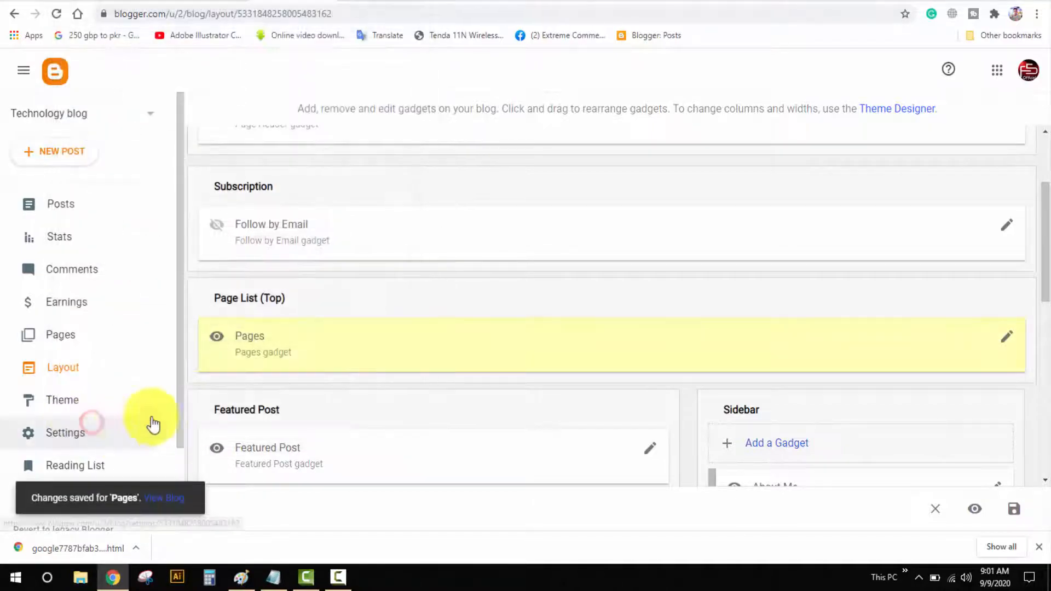
Step: Reload the live blog, open Privacy Policy from its navigation bar and read through the page
{"action": "left_click", "coordinate": [443, 2]}
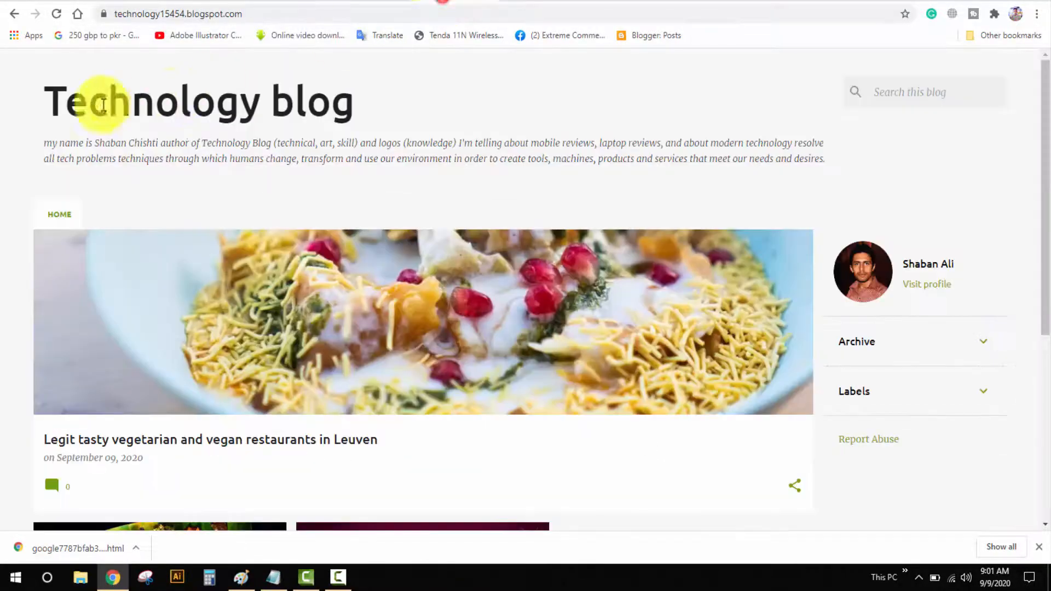
{"action": "left_click", "coordinate": [57, 14]}
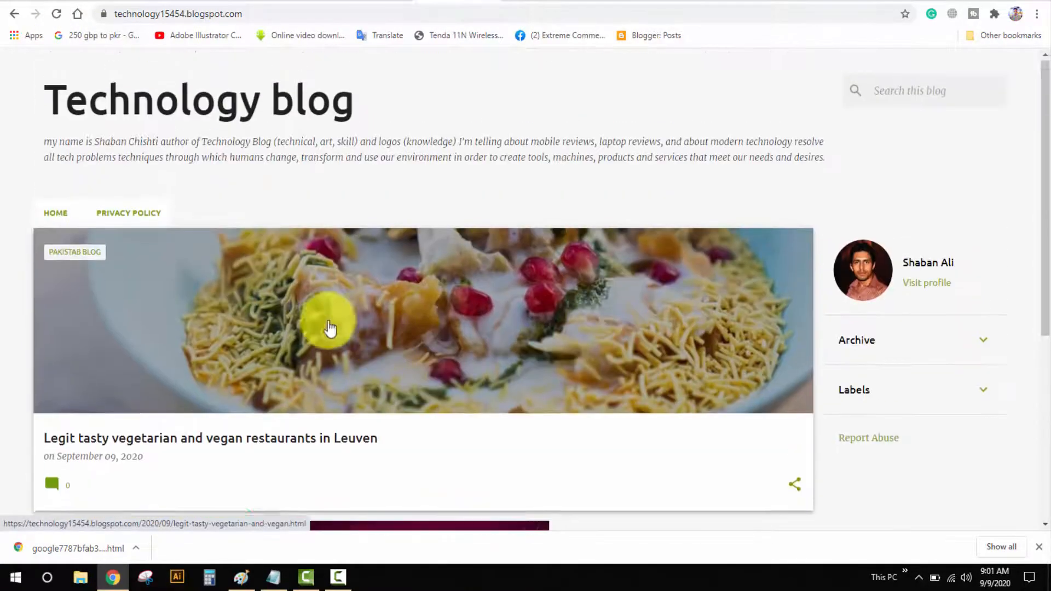
{"action": "left_click", "coordinate": [126, 225]}
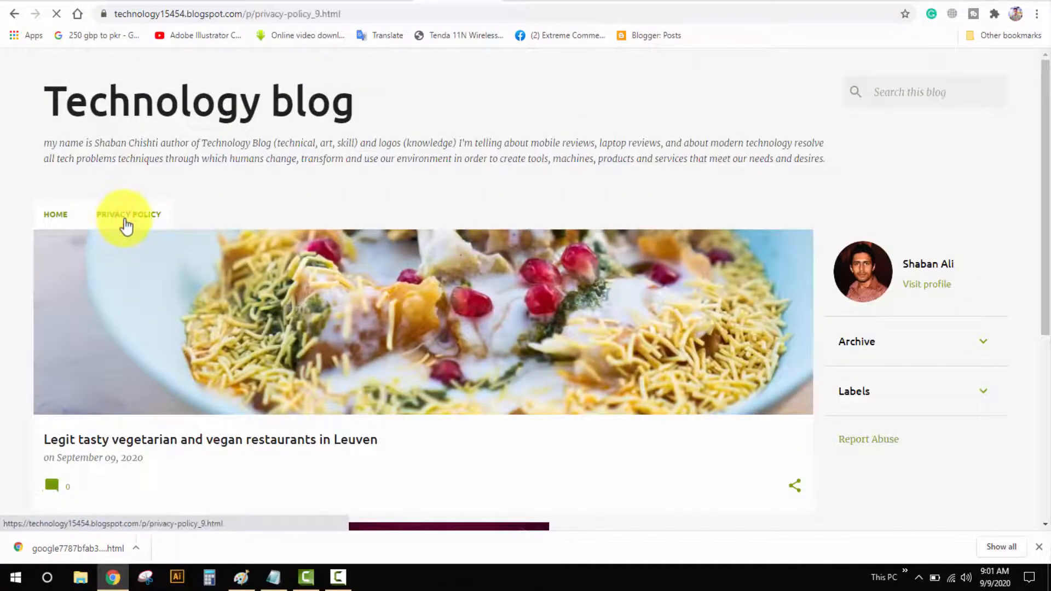
{"action": "scroll", "coordinate": [328, 353], "scroll_direction": "down", "scroll_amount": 7}
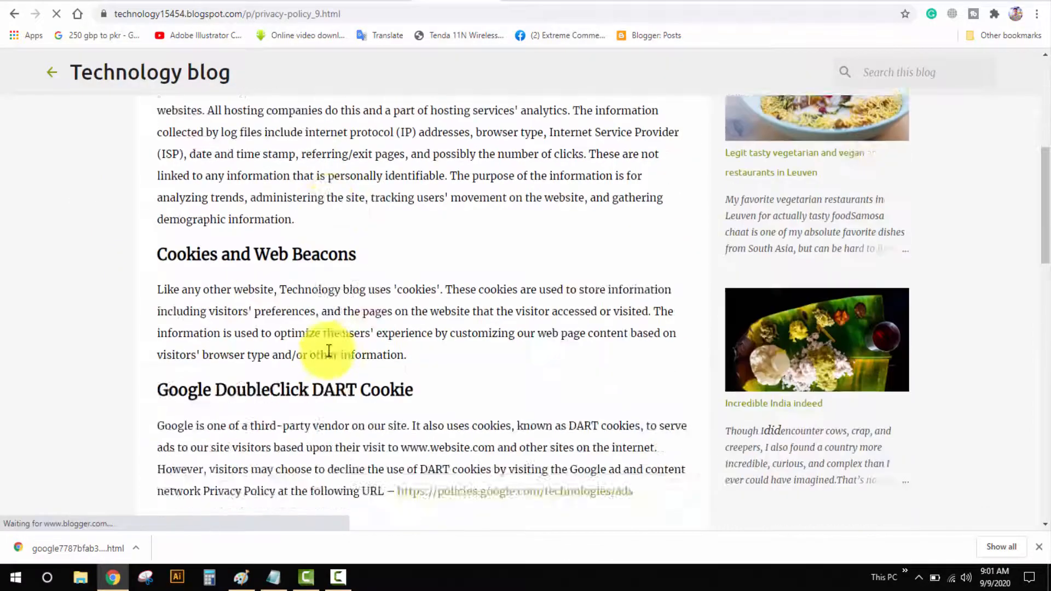
{"action": "scroll", "coordinate": [328, 351], "scroll_direction": "down", "scroll_amount": 17}
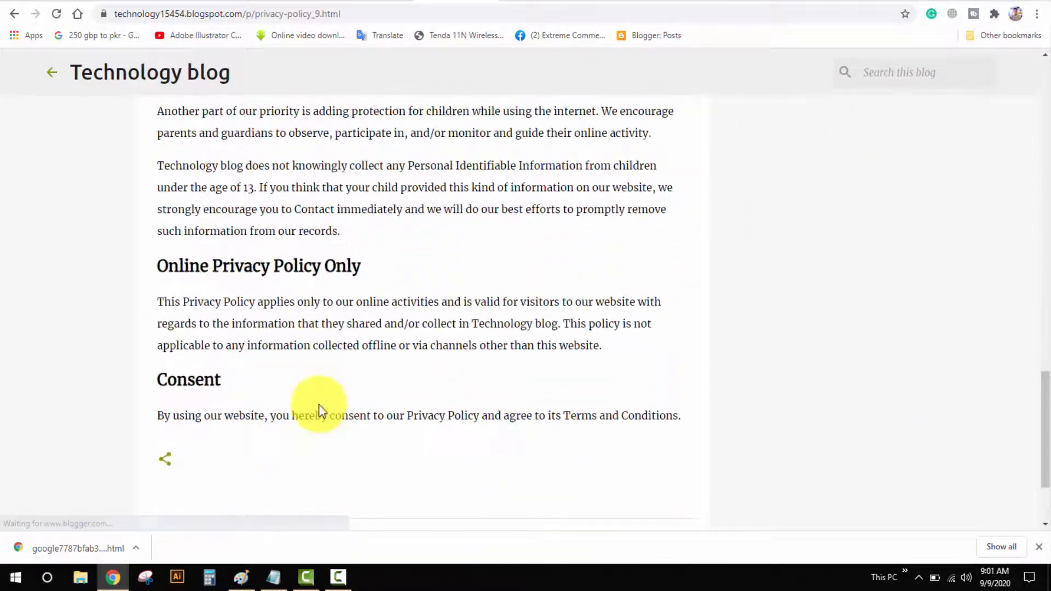
{"action": "scroll", "coordinate": [314, 410], "scroll_direction": "up", "scroll_amount": 20}
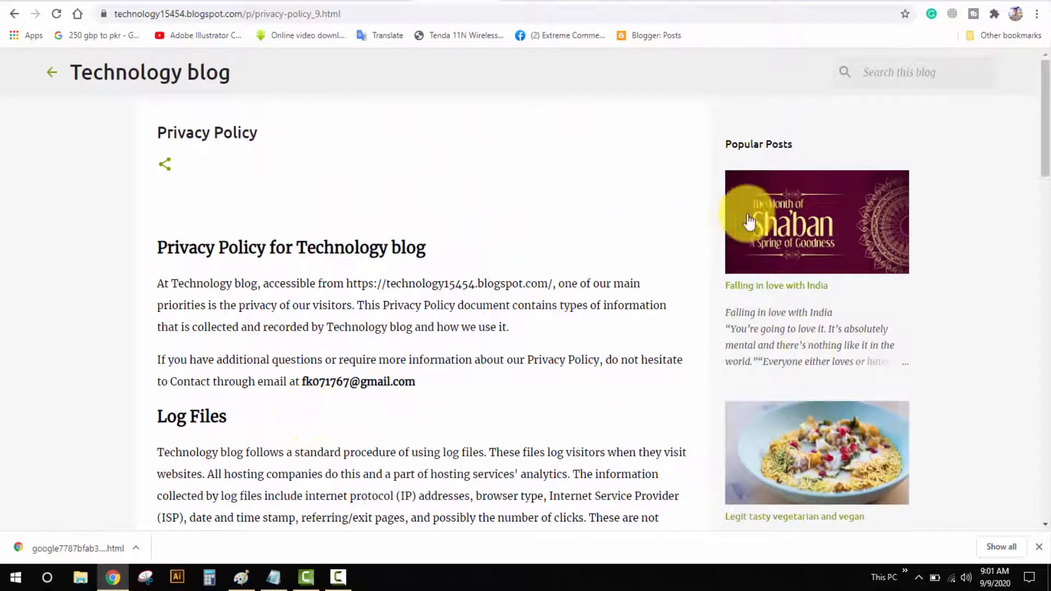
{"action": "scroll", "coordinate": [799, 476], "scroll_direction": "down", "scroll_amount": 5}
{"action": "scroll", "coordinate": [789, 380], "scroll_direction": "up", "scroll_amount": 5}
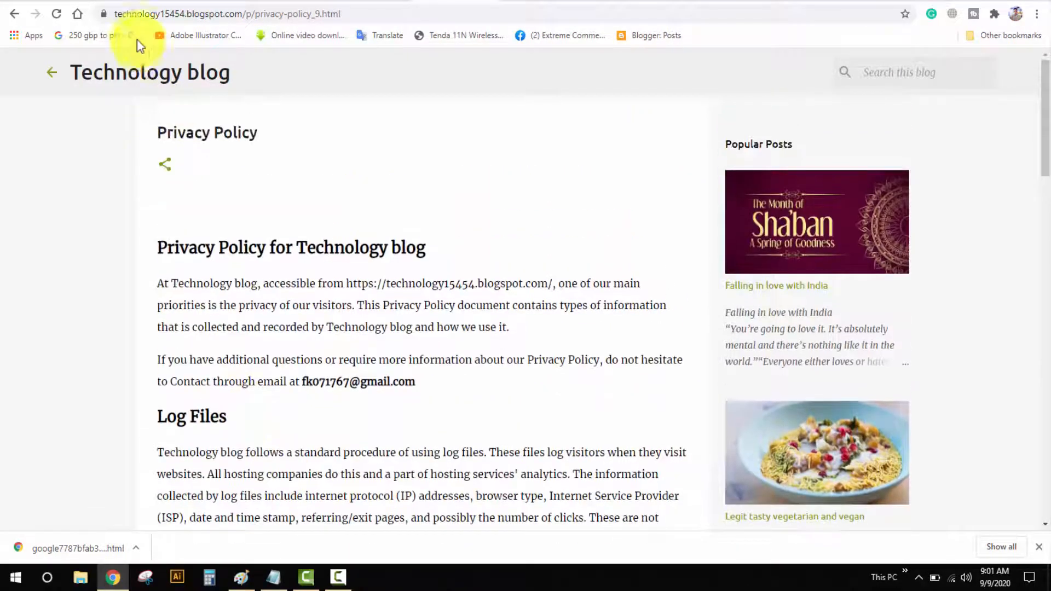
Step: Go back to the live blog's home page and look over its navigation bar, posts and sidebar
{"action": "left_click", "coordinate": [135, 36]}
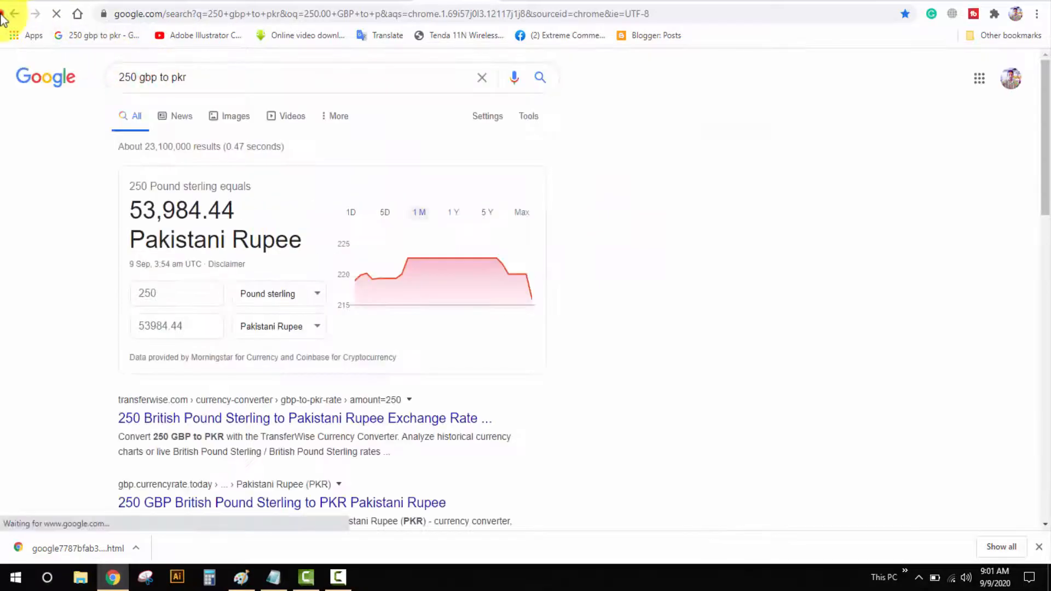
{"action": "left_click", "coordinate": [13, 14]}
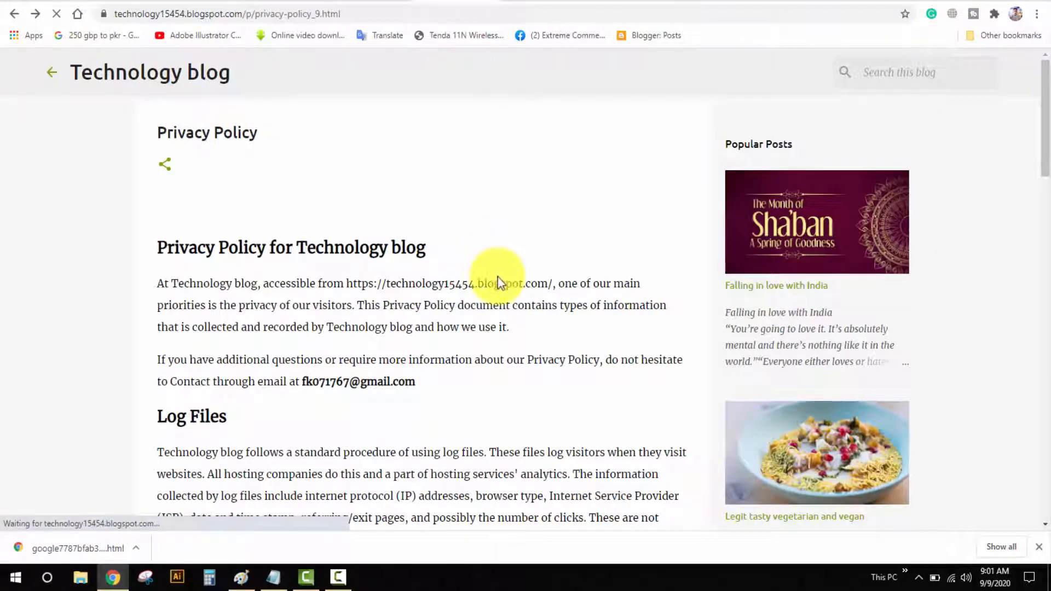
{"action": "scroll", "coordinate": [1039, 305], "scroll_direction": "down", "scroll_amount": 3}
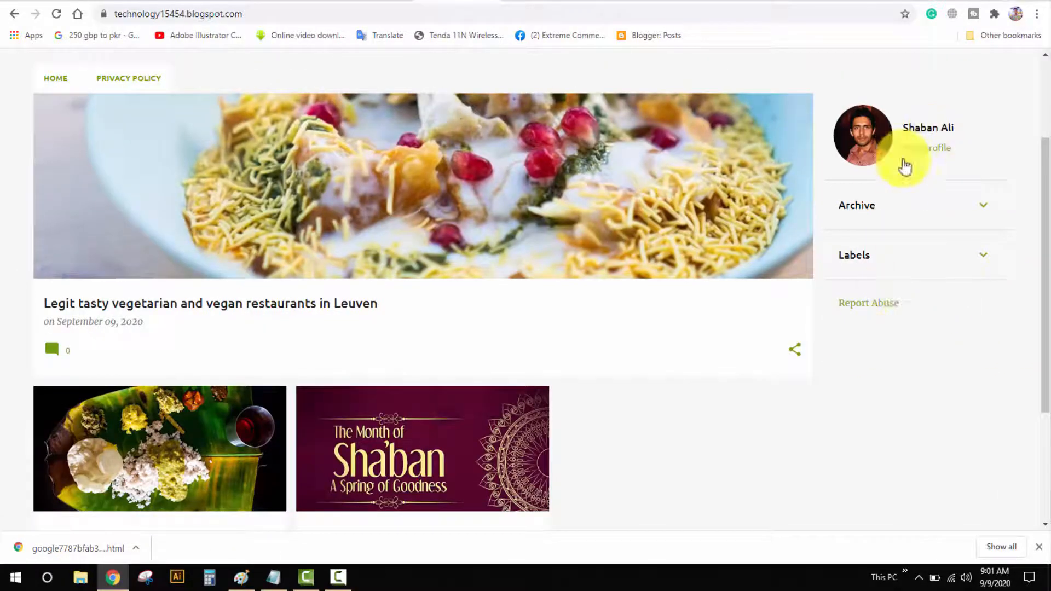
{"action": "scroll", "coordinate": [919, 270], "scroll_direction": "up", "scroll_amount": 3}
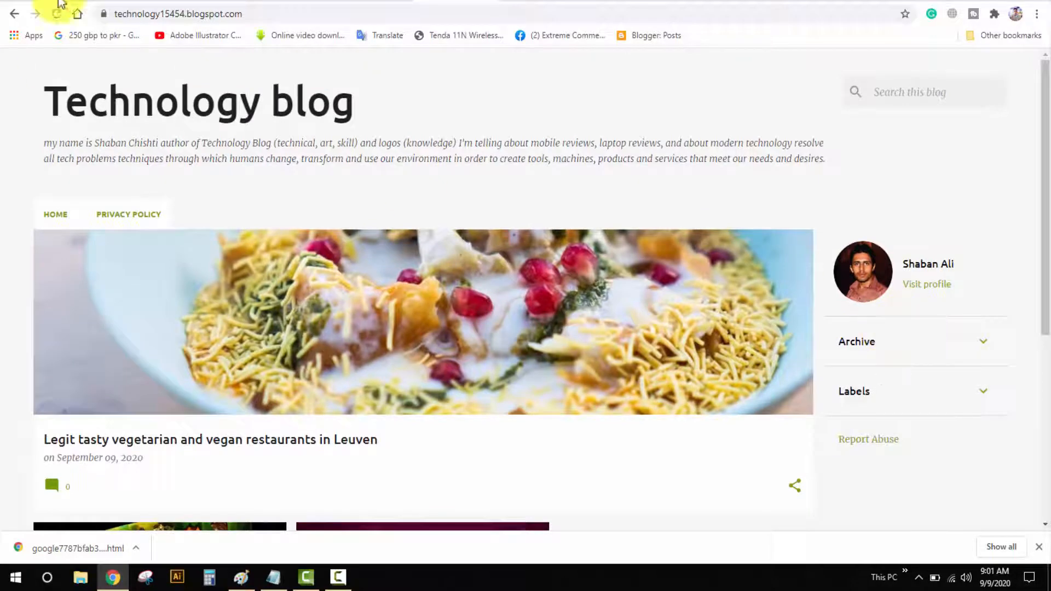
Step: Compare the Sidebar gadgets in the Blogger Layout with the sidebar on the live blog's home page
{"action": "left_click", "coordinate": [270, 1]}
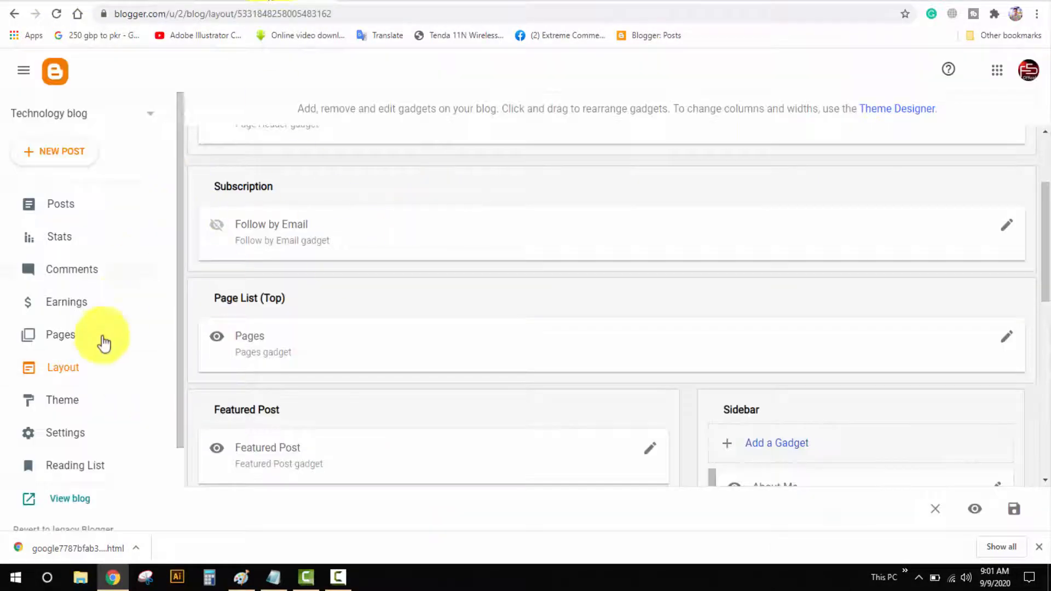
{"action": "scroll", "coordinate": [837, 405], "scroll_direction": "down", "scroll_amount": 2}
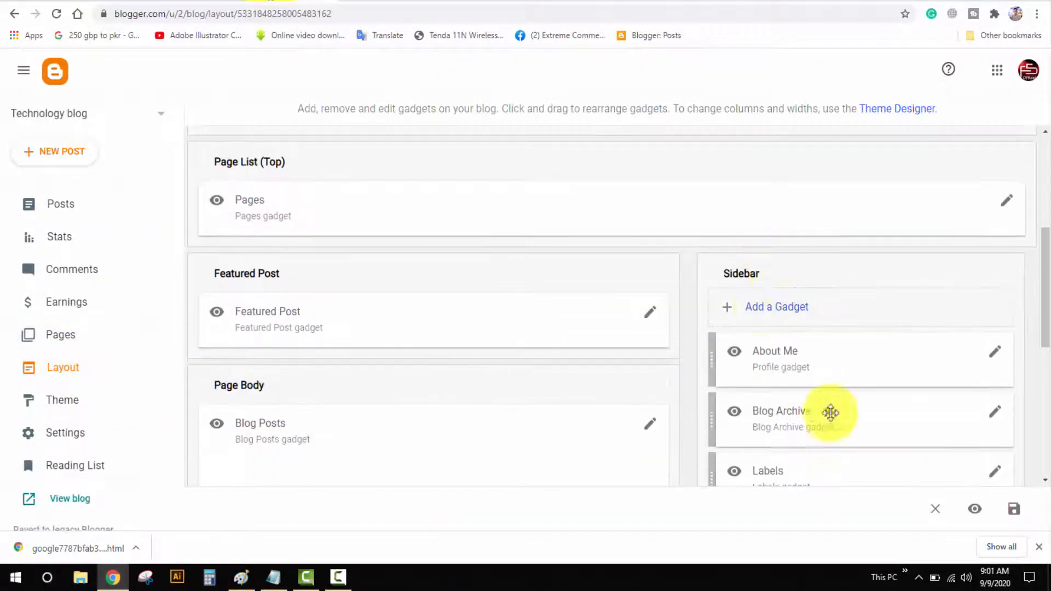
{"action": "scroll", "coordinate": [799, 328], "scroll_direction": "down", "scroll_amount": 1}
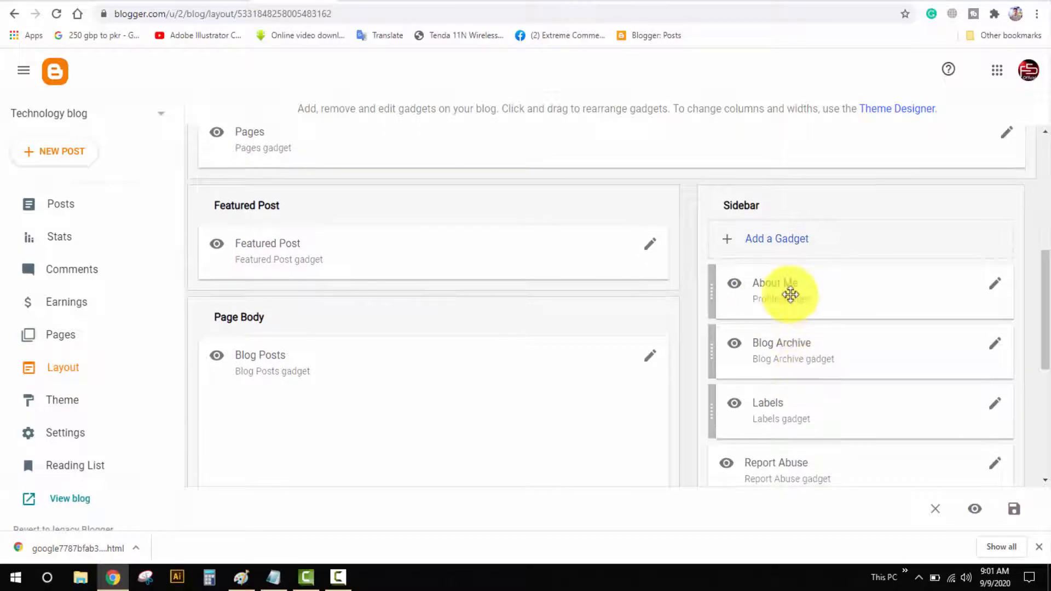
{"action": "left_click", "coordinate": [469, 3]}
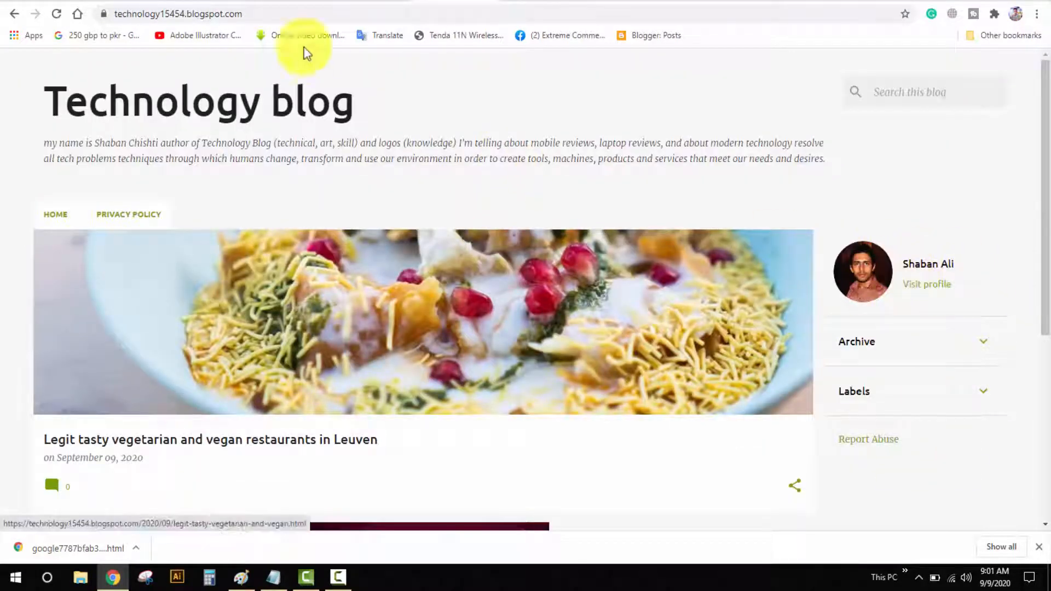
{"action": "left_click", "coordinate": [300, 4]}
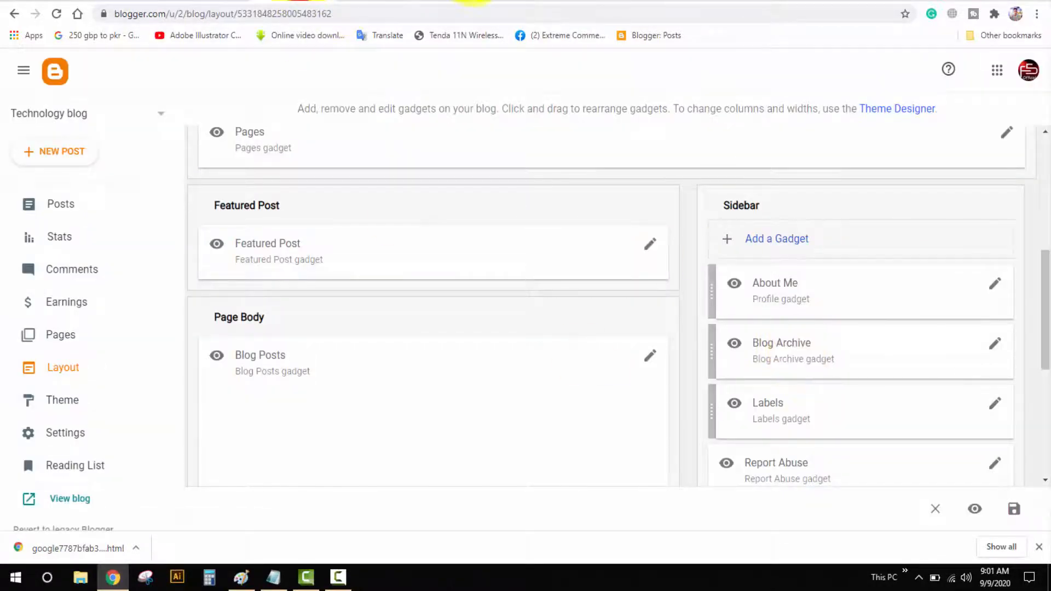
{"action": "left_click", "coordinate": [469, 3]}
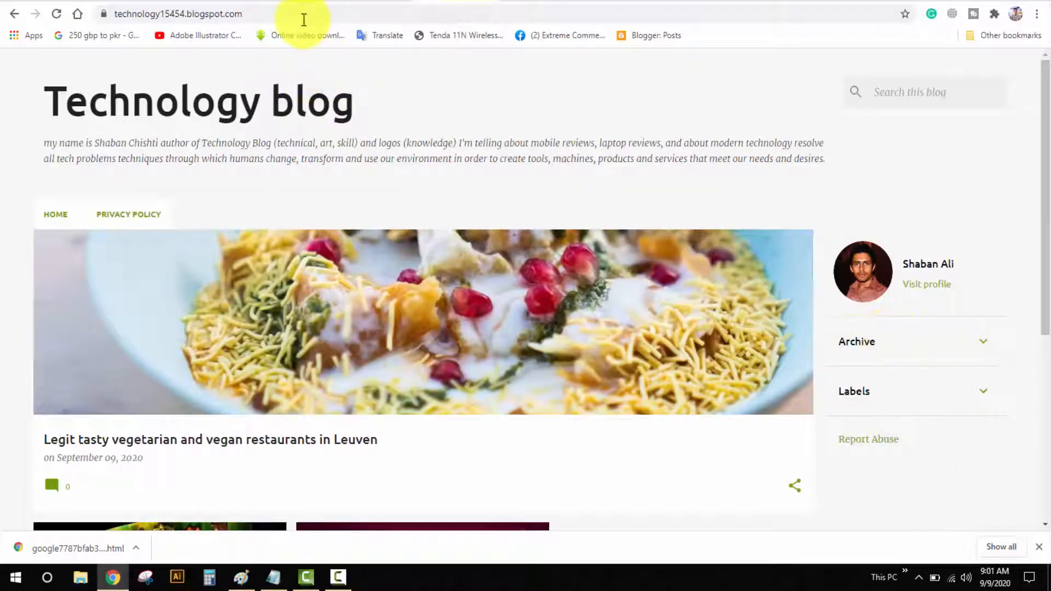
{"action": "left_click", "coordinate": [295, 5]}
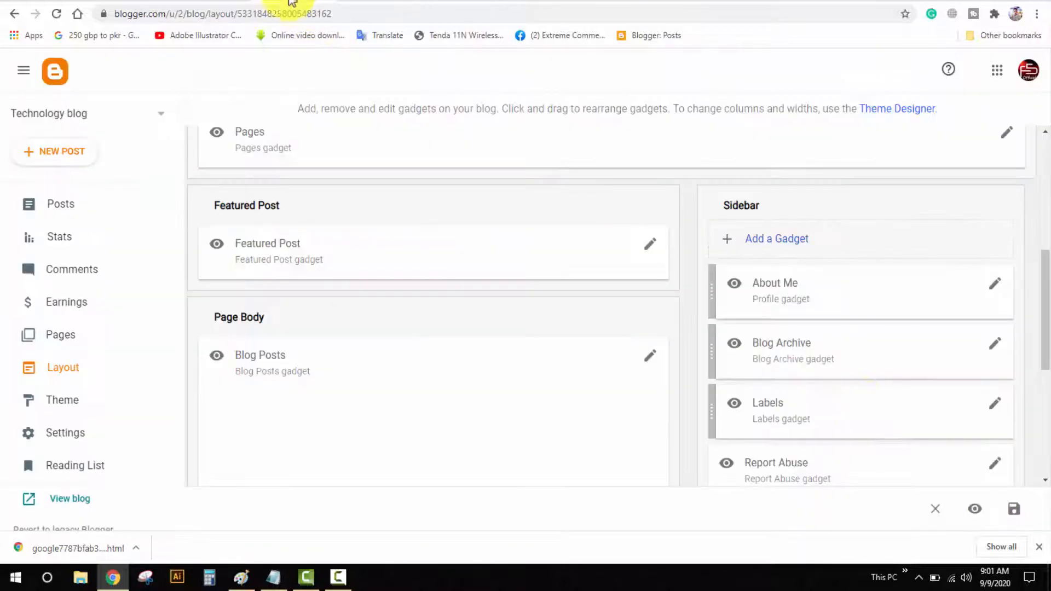
Step: Look over the Layout sections from the Header and Page List (Top) to the Sidebar's Blog Archive, Labels and Report Abuse gadgets
{"action": "scroll", "coordinate": [766, 403], "scroll_direction": "down", "scroll_amount": 3}
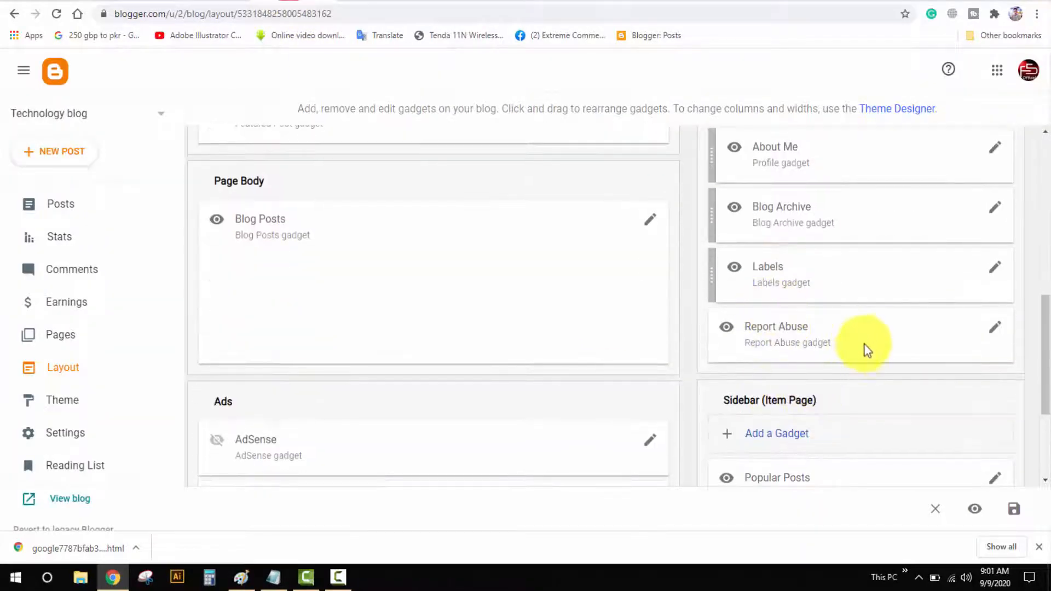
{"action": "scroll", "coordinate": [784, 385], "scroll_direction": "up", "scroll_amount": 3}
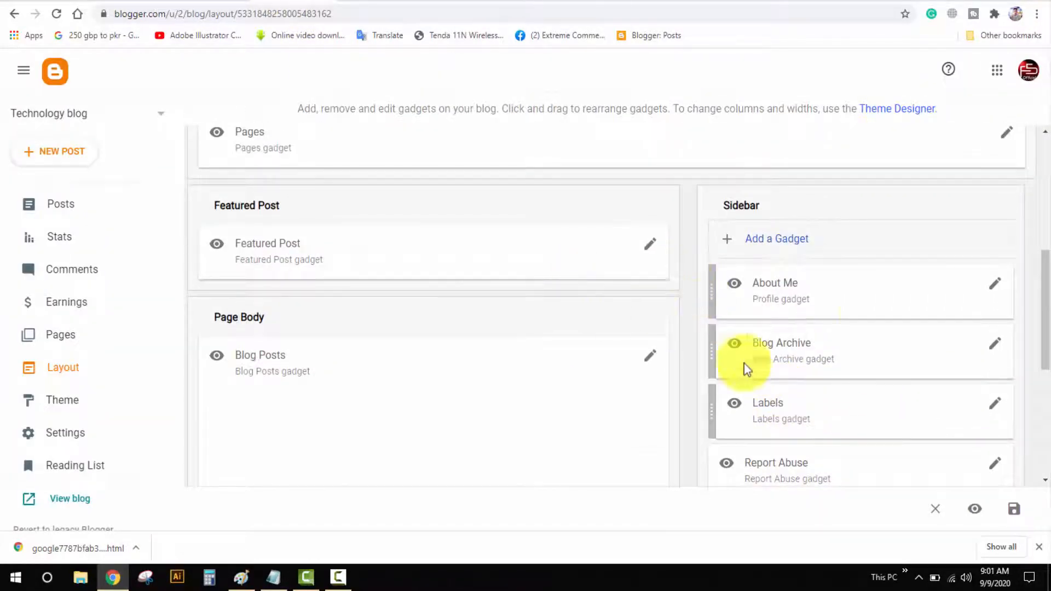
{"action": "scroll", "coordinate": [837, 345], "scroll_direction": "up", "scroll_amount": 3}
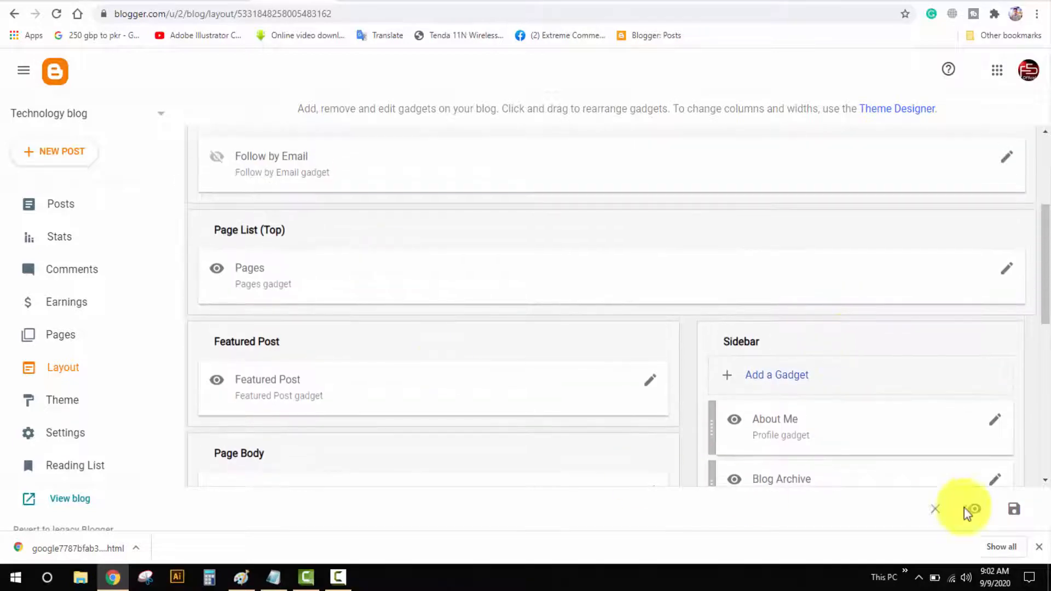
{"action": "scroll", "coordinate": [832, 336], "scroll_direction": "down", "scroll_amount": 3}
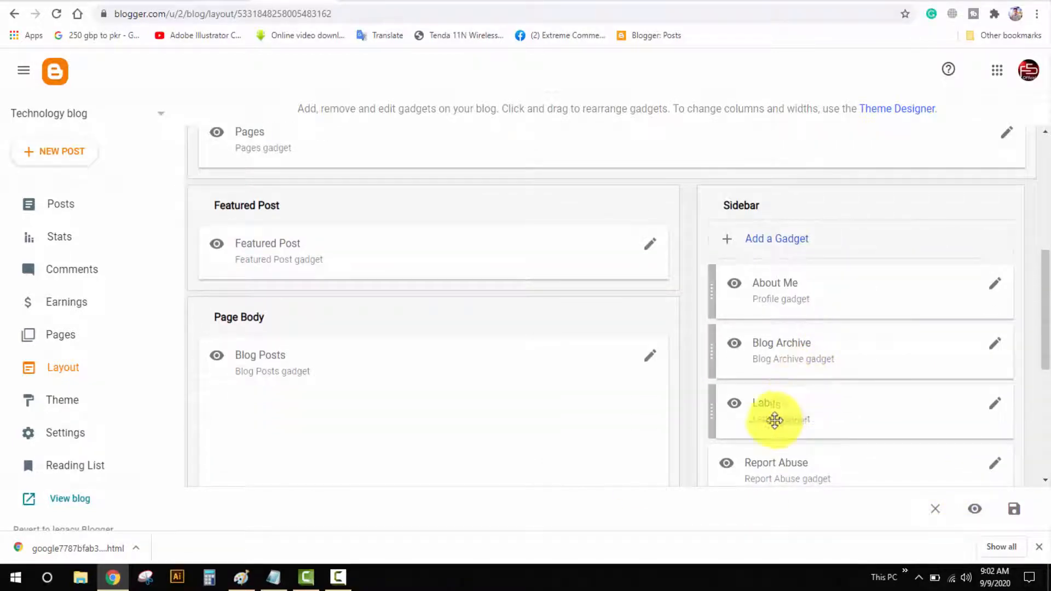
{"action": "scroll", "coordinate": [769, 419], "scroll_direction": "up", "scroll_amount": 4}
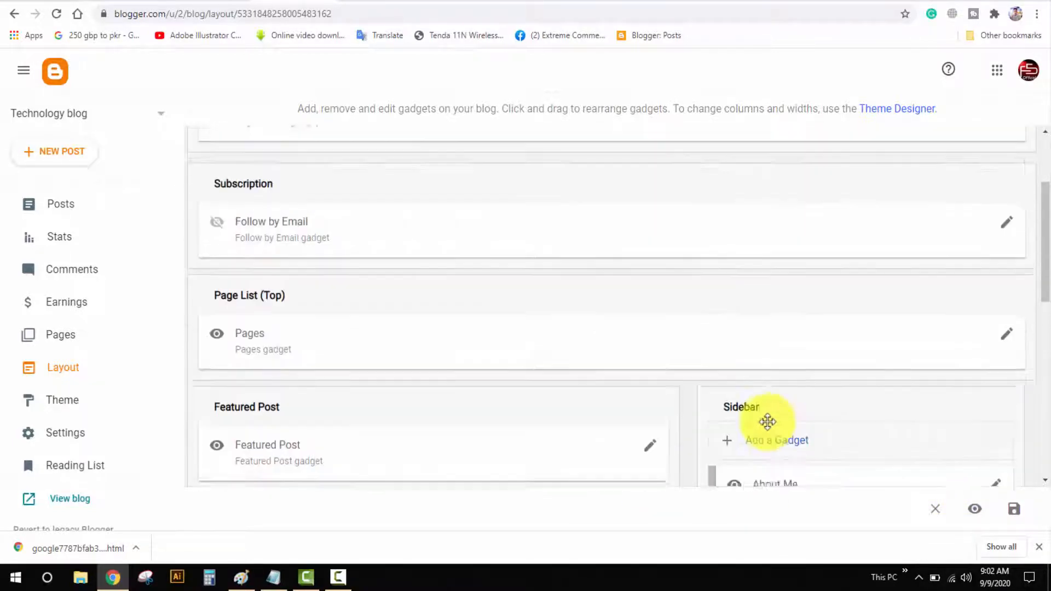
{"action": "scroll", "coordinate": [285, 252], "scroll_direction": "up", "scroll_amount": 3}
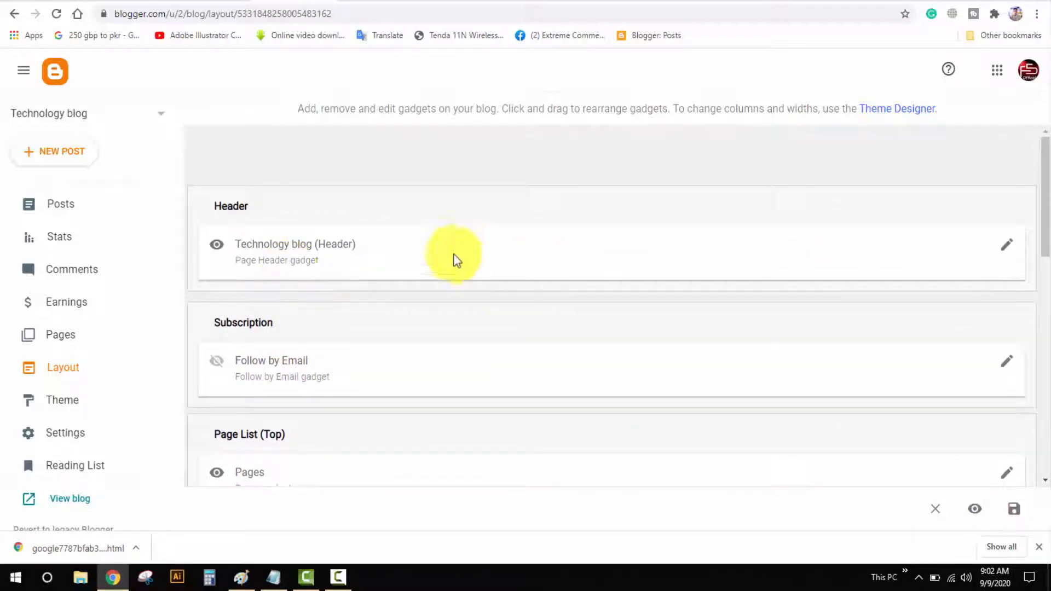
Step: Move the Labels gadget from the Sidebar to below Pages in the Page List (Top) section and save the layout
{"action": "scroll", "coordinate": [478, 263], "scroll_direction": "down", "scroll_amount": 3}
{"action": "scroll", "coordinate": [833, 410], "scroll_direction": "down", "scroll_amount": 1}
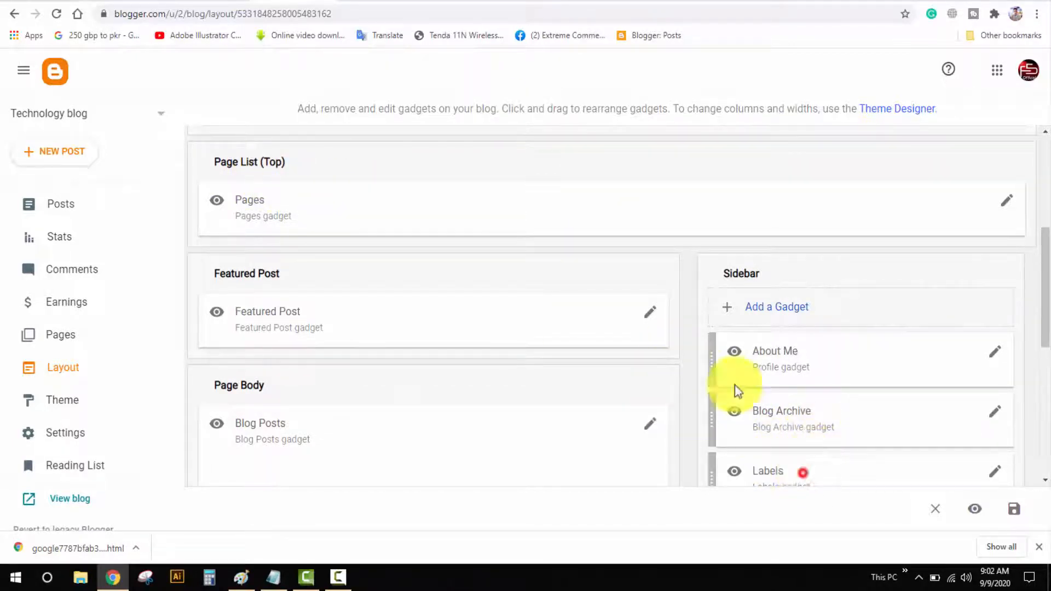
{"action": "left_click_drag", "start_coordinate": [768, 471], "coordinate": [319, 269]}
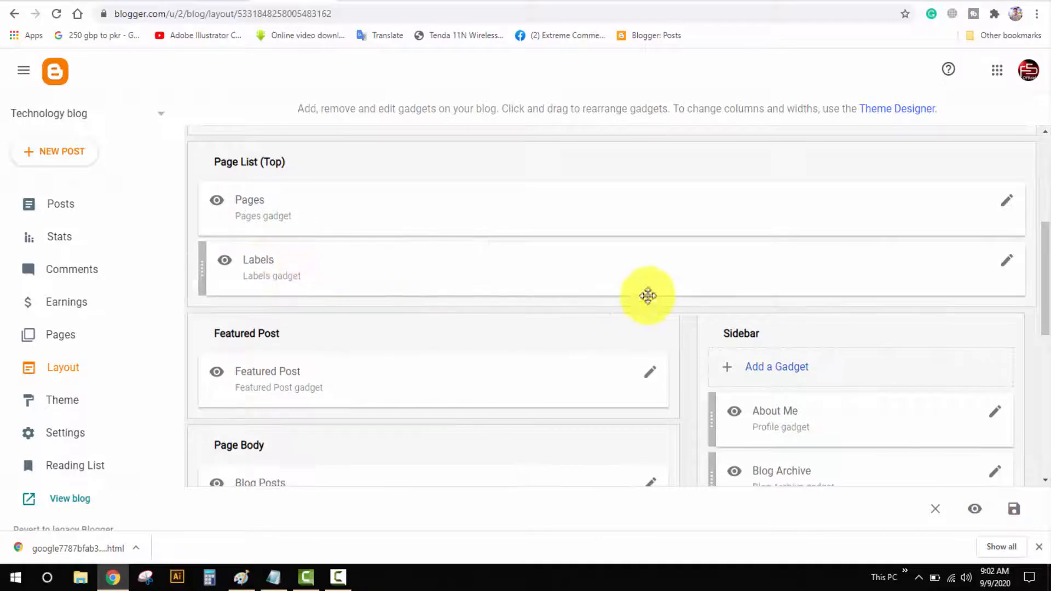
{"action": "scroll", "coordinate": [842, 309], "scroll_direction": "down", "scroll_amount": 1}
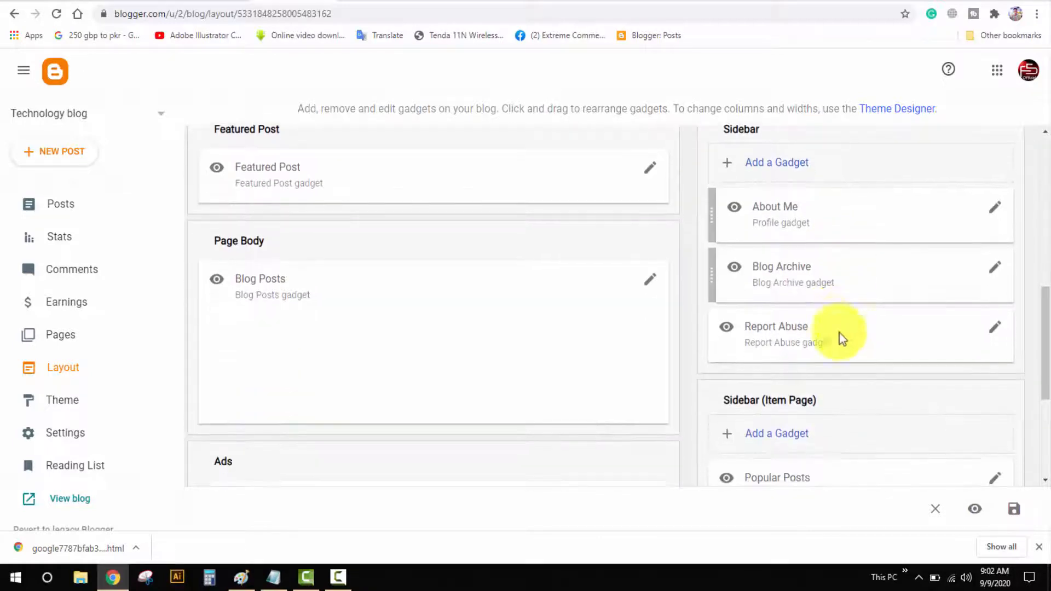
{"action": "scroll", "coordinate": [421, 164], "scroll_direction": "up", "scroll_amount": 5}
{"action": "scroll", "coordinate": [412, 212], "scroll_direction": "down", "scroll_amount": 3}
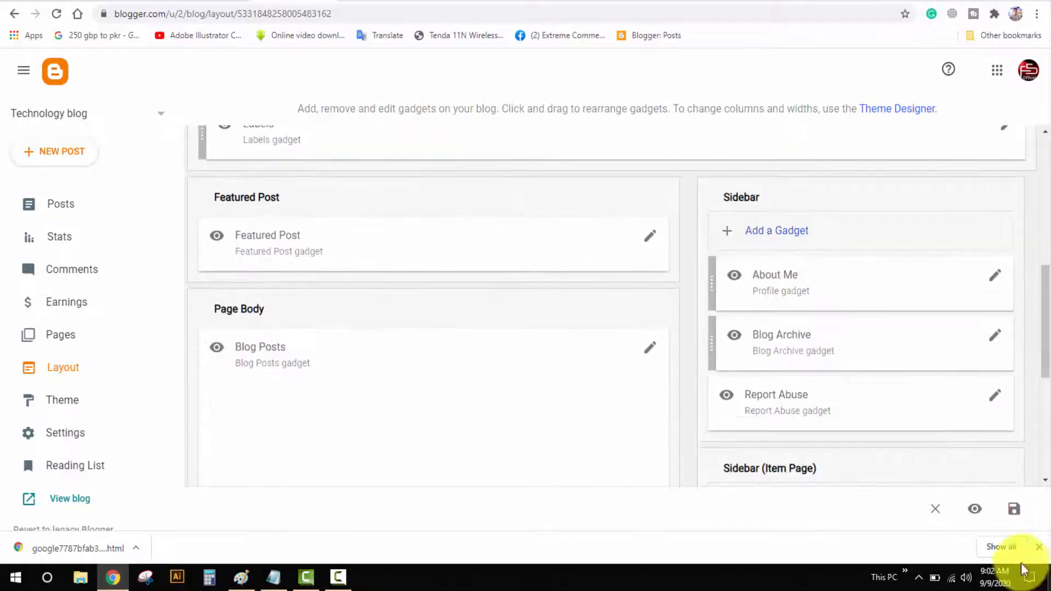
{"action": "left_click", "coordinate": [1009, 507]}
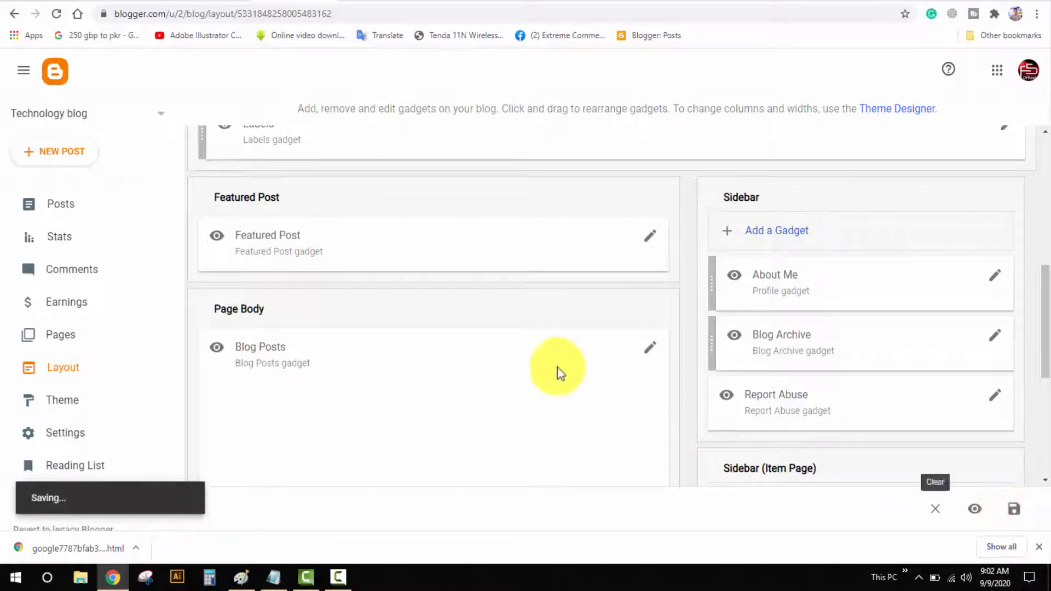
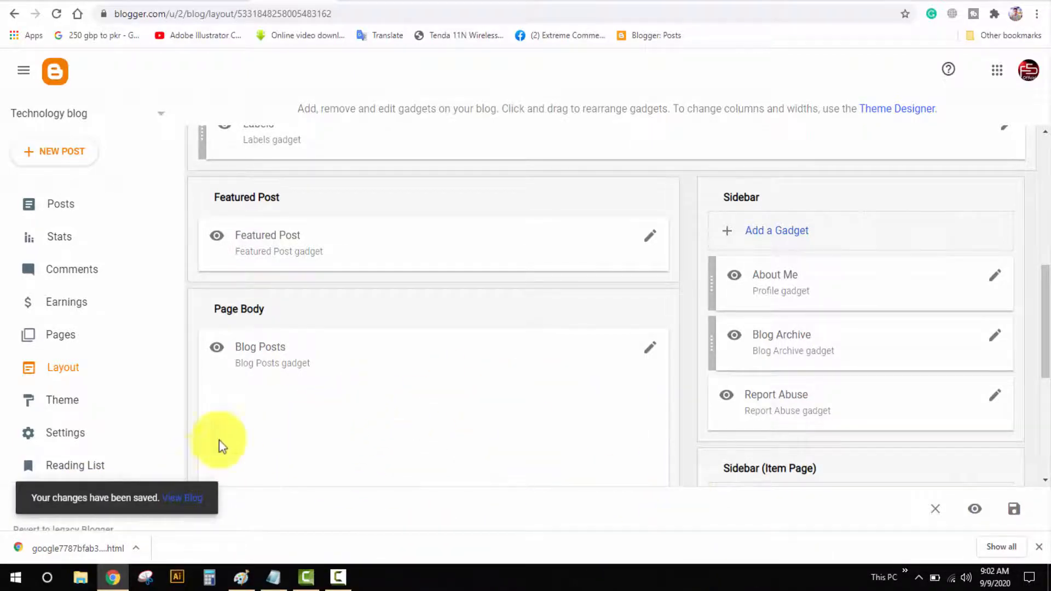
Step: Reload the live blog's home page and expand the Labels section below the navigation bar
{"action": "left_click", "coordinate": [374, 2]}
{"action": "left_click", "coordinate": [440, 1]}
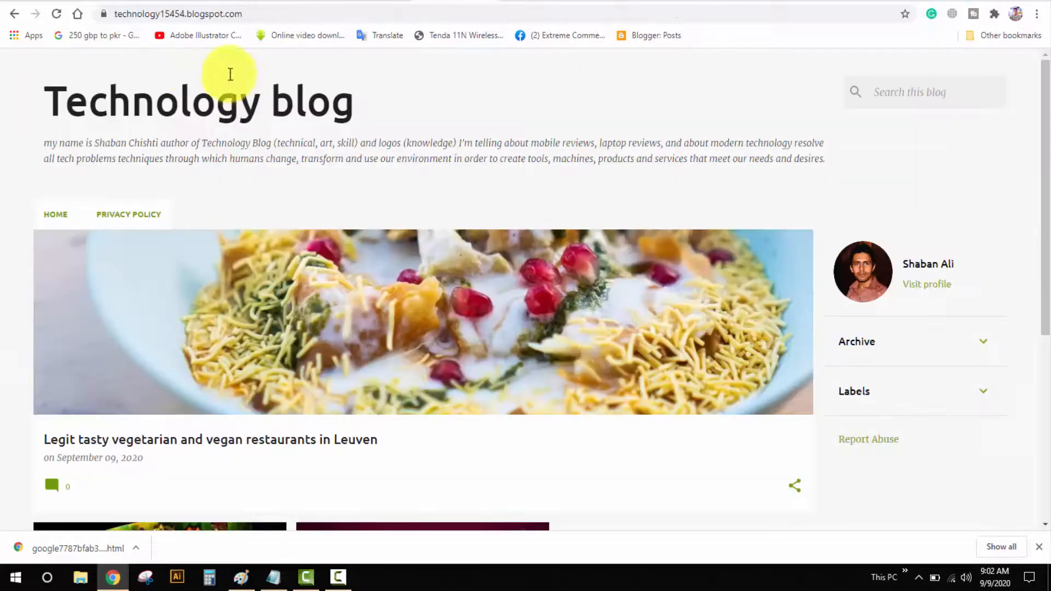
{"action": "left_click", "coordinate": [56, 14]}
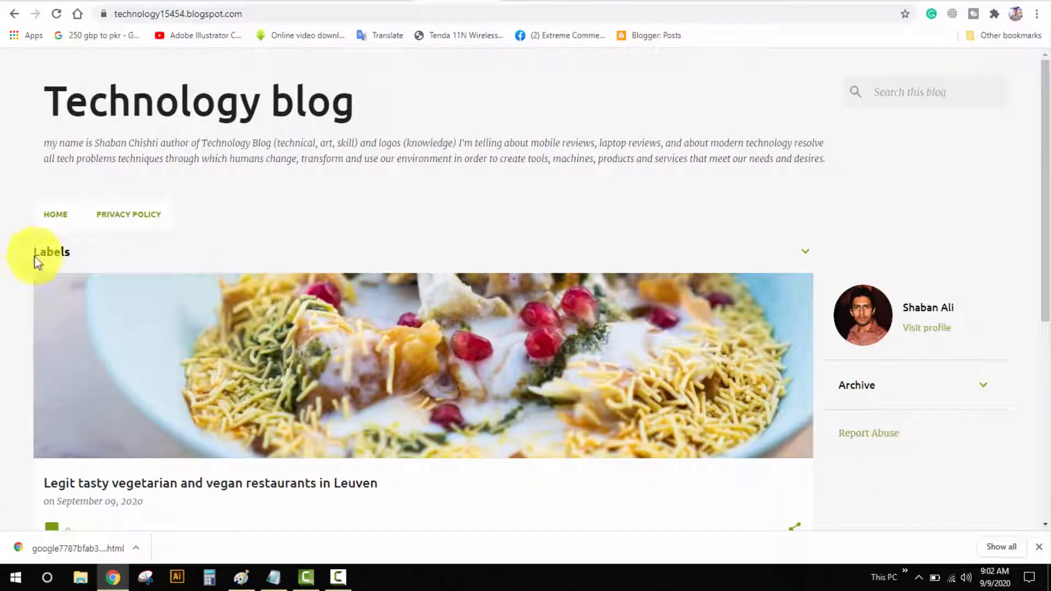
{"action": "left_click", "coordinate": [804, 252]}
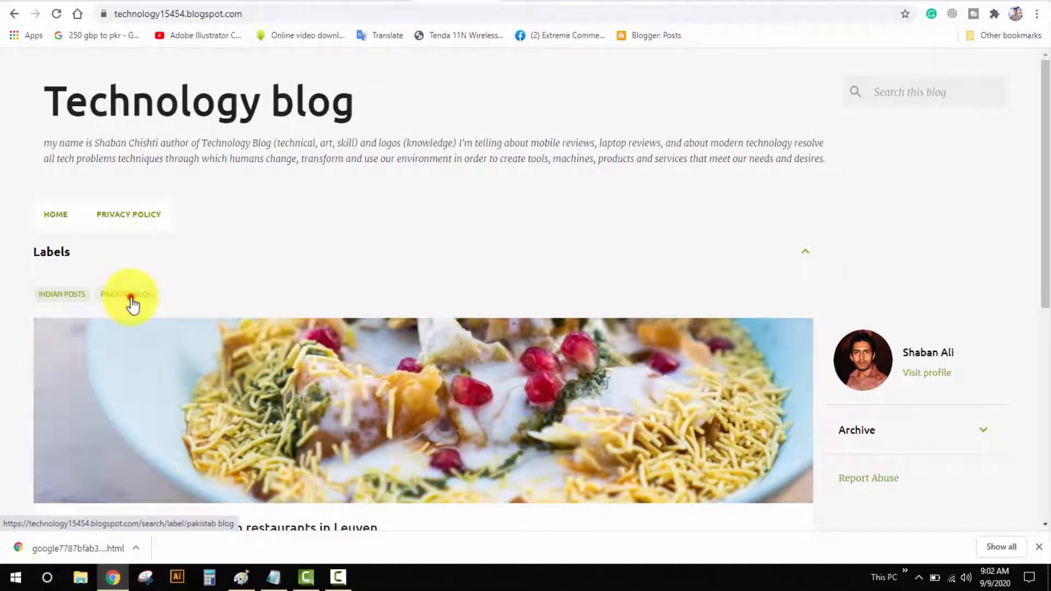
Step: Filter the live blog by the "pakistab blog" label, open the vegetarian restaurants post, skim through it and return to the home page
{"action": "left_click", "coordinate": [129, 296]}
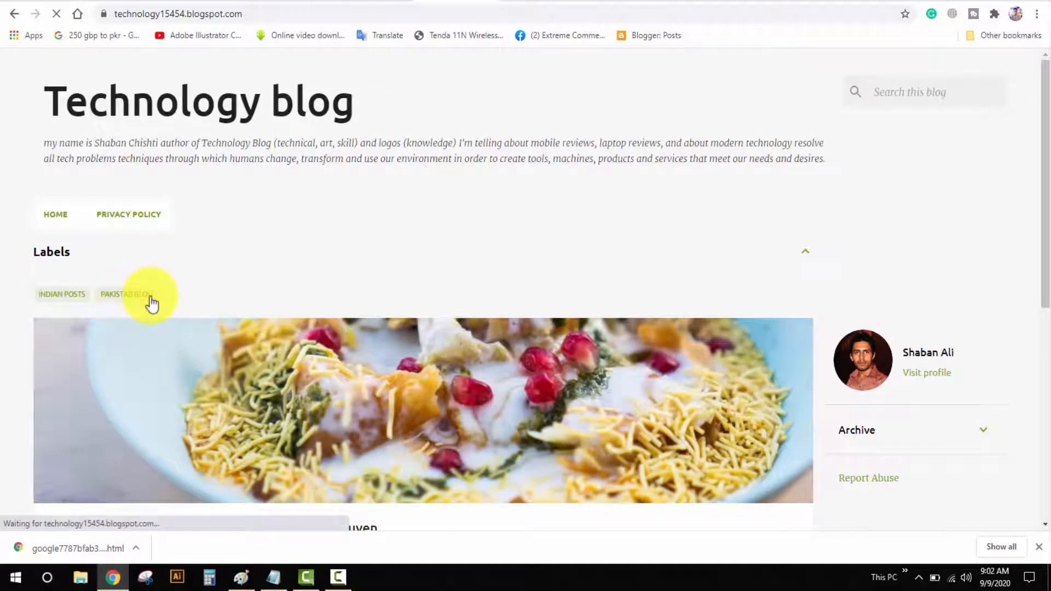
{"action": "scroll", "coordinate": [164, 317], "scroll_direction": "down", "scroll_amount": 3}
{"action": "left_click", "coordinate": [235, 311]}
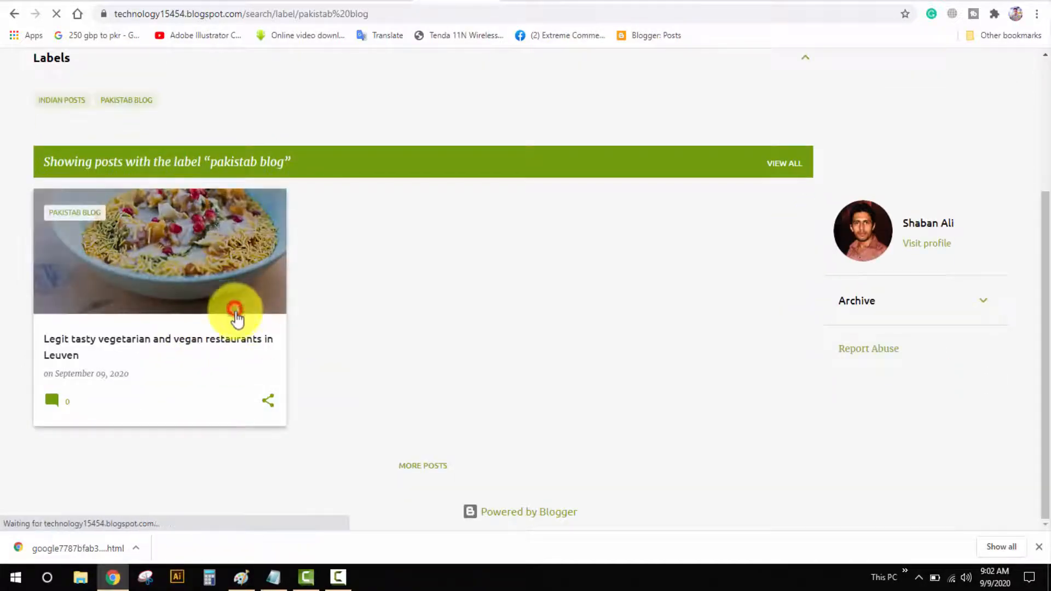
{"action": "scroll", "coordinate": [285, 334], "scroll_direction": "down", "scroll_amount": 10}
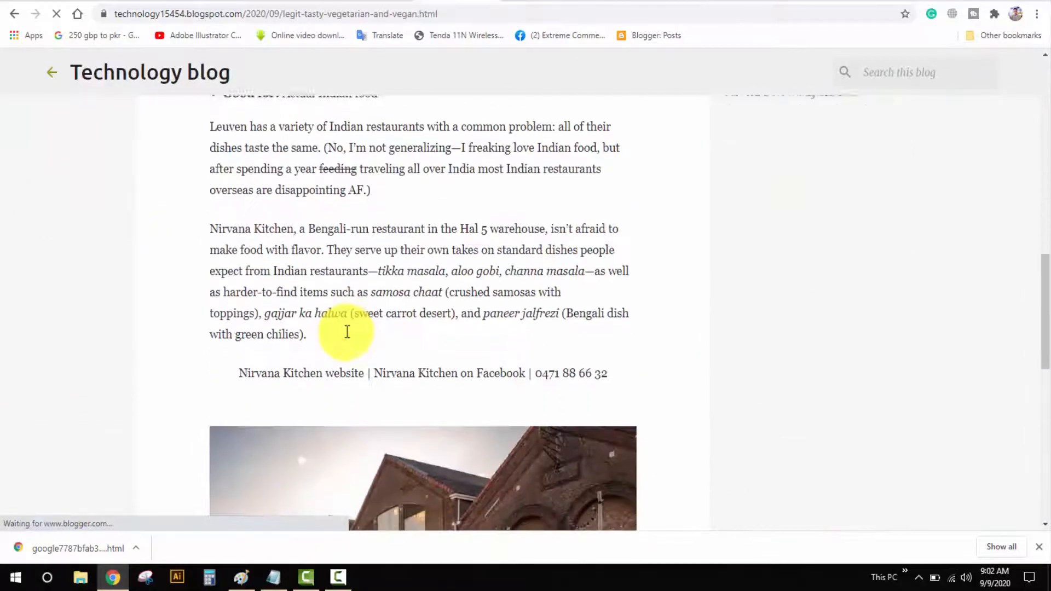
{"action": "scroll", "coordinate": [347, 331], "scroll_direction": "down", "scroll_amount": 8}
{"action": "scroll", "coordinate": [334, 334], "scroll_direction": "up", "scroll_amount": 20}
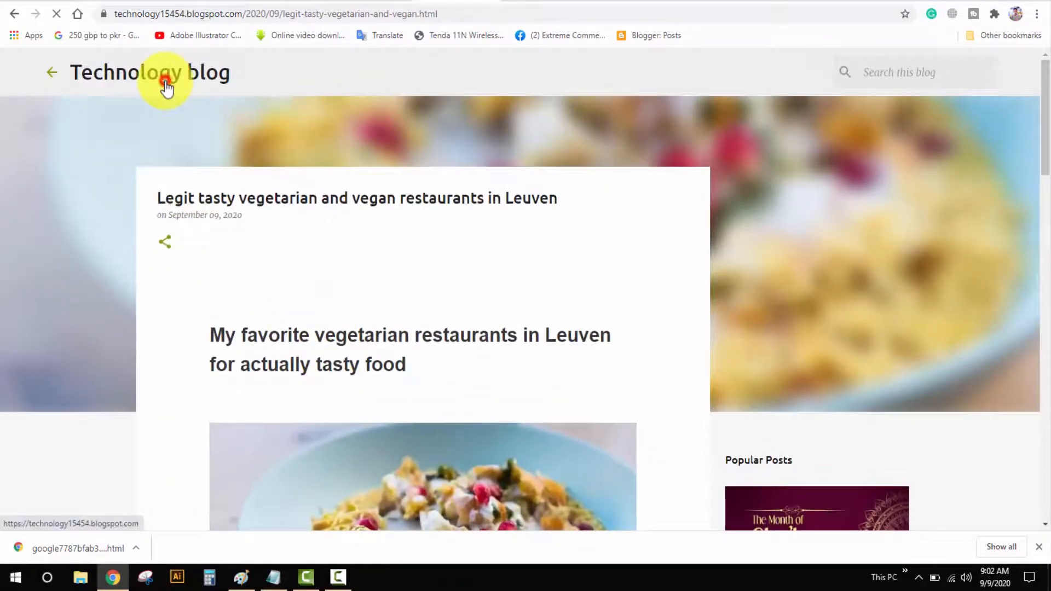
{"action": "left_click", "coordinate": [164, 79]}
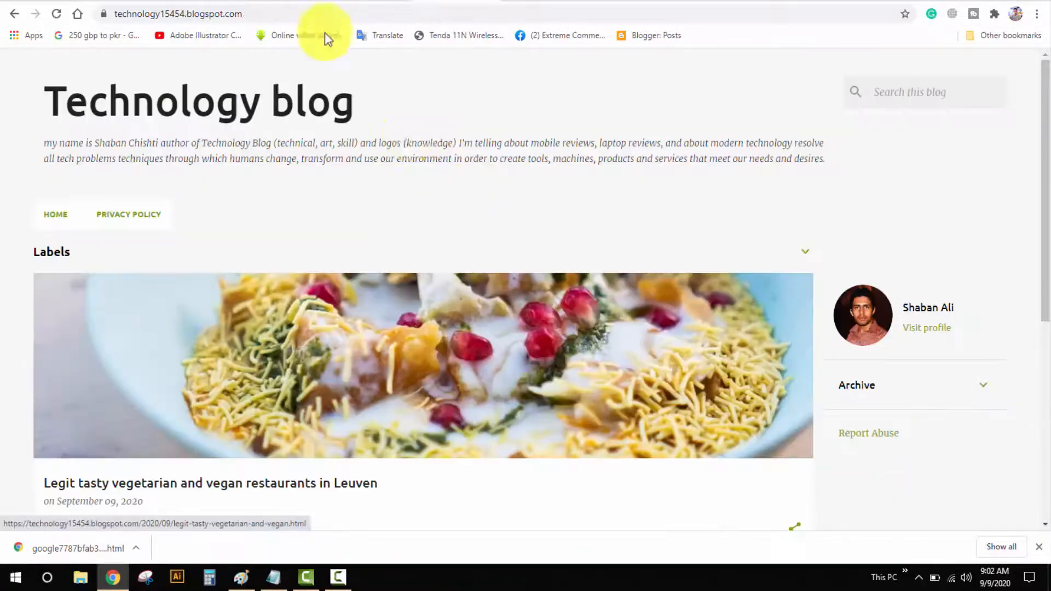
Step: Switch to the Paint outline and go through its six topics, from "how to buy domain" to "goole web analytics"
{"action": "left_click", "coordinate": [290, 1]}
{"action": "left_click", "coordinate": [241, 577]}
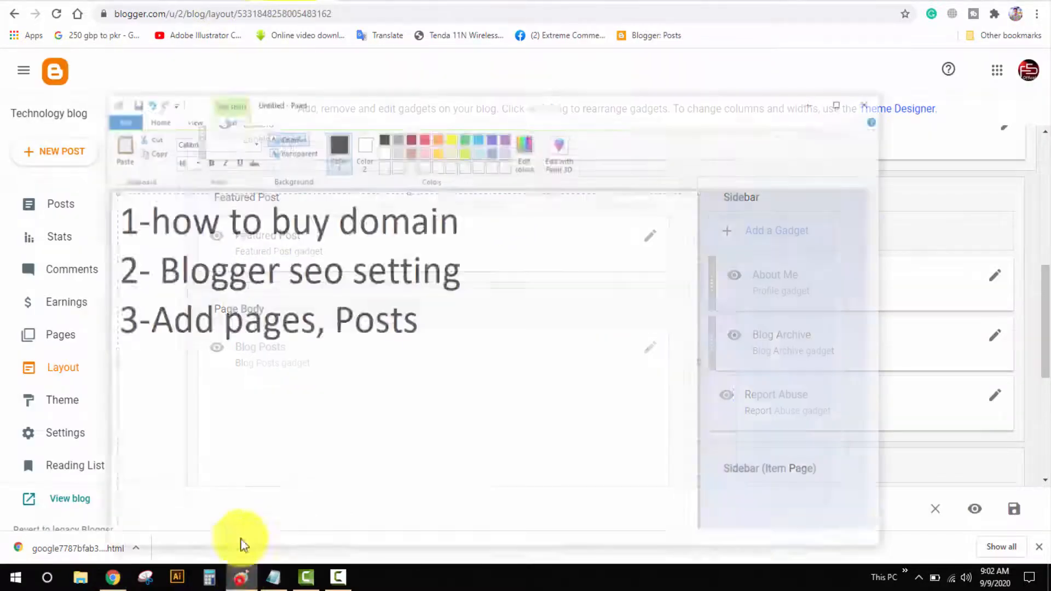
{"action": "left_click_drag", "start_coordinate": [535, 197], "coordinate": [143, 186]}
{"action": "left_click", "coordinate": [501, 260]}
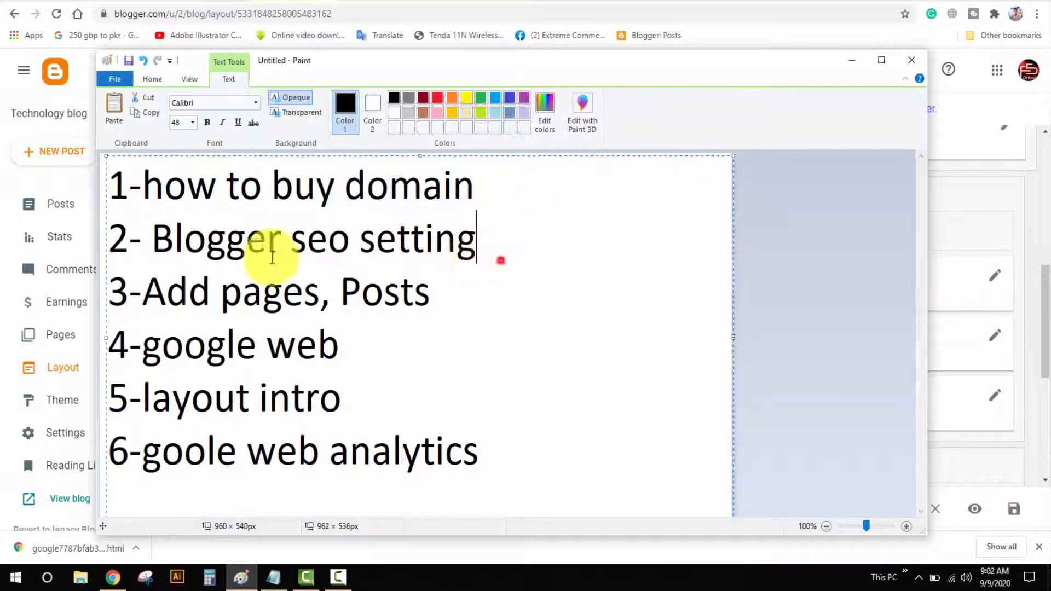
{"action": "left_click_drag", "start_coordinate": [272, 257], "coordinate": [107, 240]}
{"action": "left_click_drag", "start_coordinate": [483, 296], "coordinate": [129, 291]}
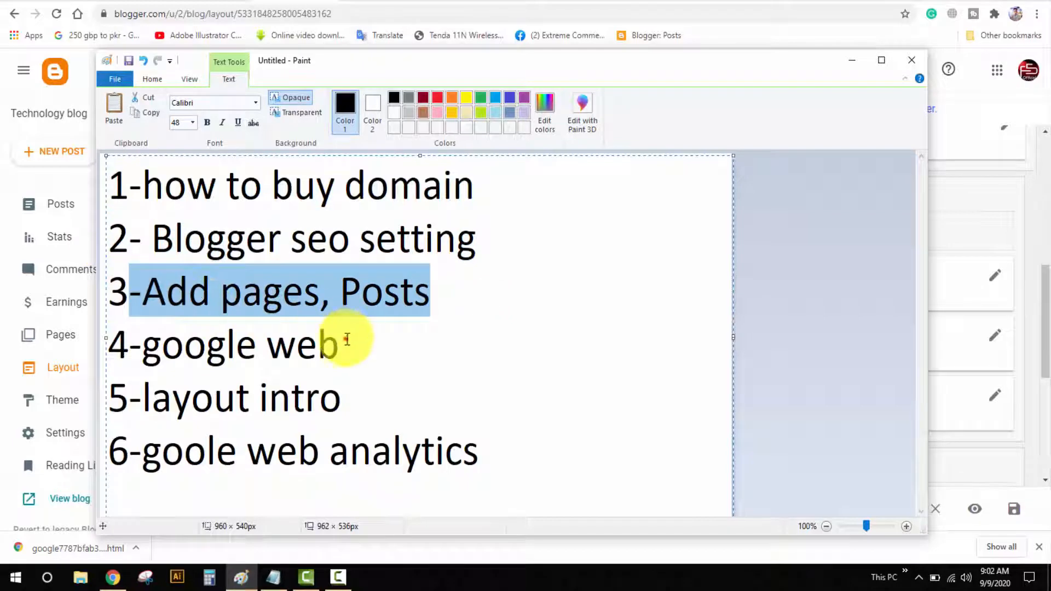
{"action": "left_click_drag", "start_coordinate": [347, 339], "coordinate": [149, 358]}
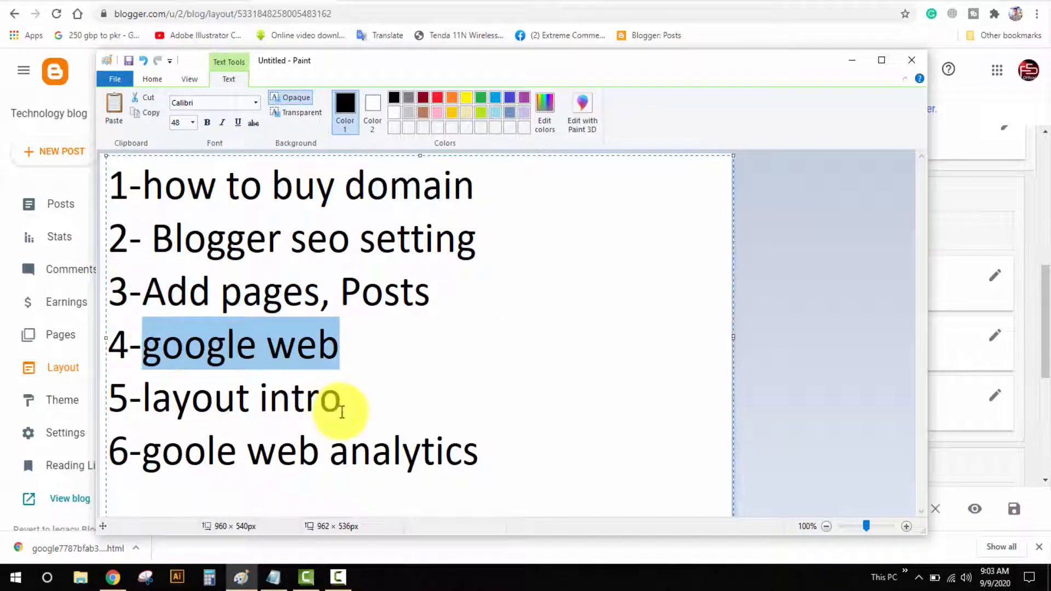
{"action": "left_click_drag", "start_coordinate": [341, 407], "coordinate": [149, 404]}
{"action": "mouse_move", "coordinate": [130, 452]}
{"action": "left_mouse_down"}
{"action": "mouse_move", "coordinate": [512, 469]}
{"action": "mouse_move", "coordinate": [112, 454]}
{"action": "mouse_move", "coordinate": [143, 449]}
{"action": "left_mouse_up"}
{"action": "left_click", "coordinate": [510, 465]}
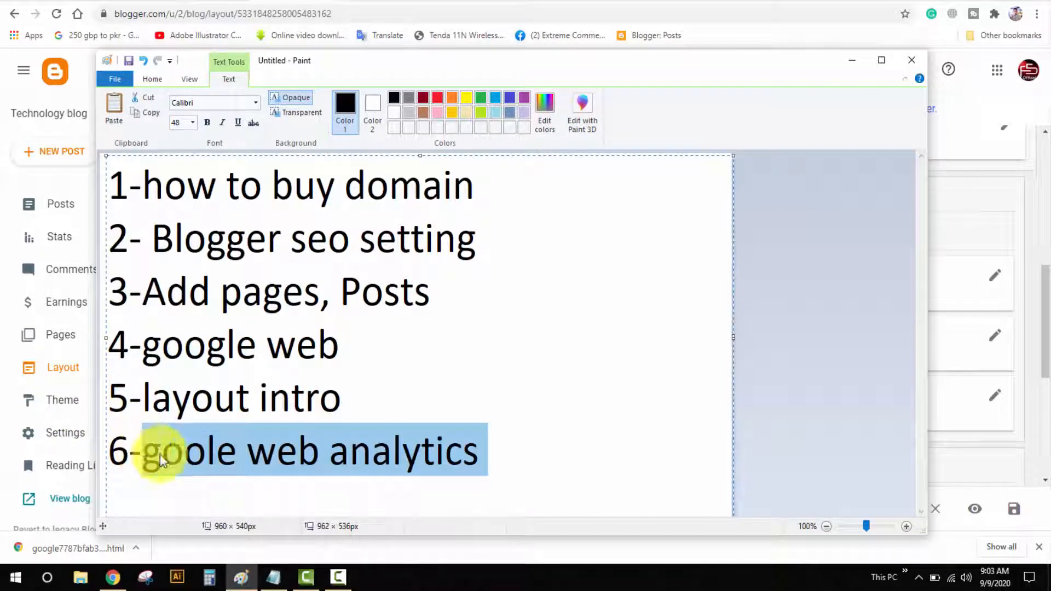
Step: Minimize and restore the Paint outline, highlighting "web analytics" in its sixth topic to review it
{"action": "left_click", "coordinate": [851, 61]}
{"action": "left_click", "coordinate": [242, 577]}
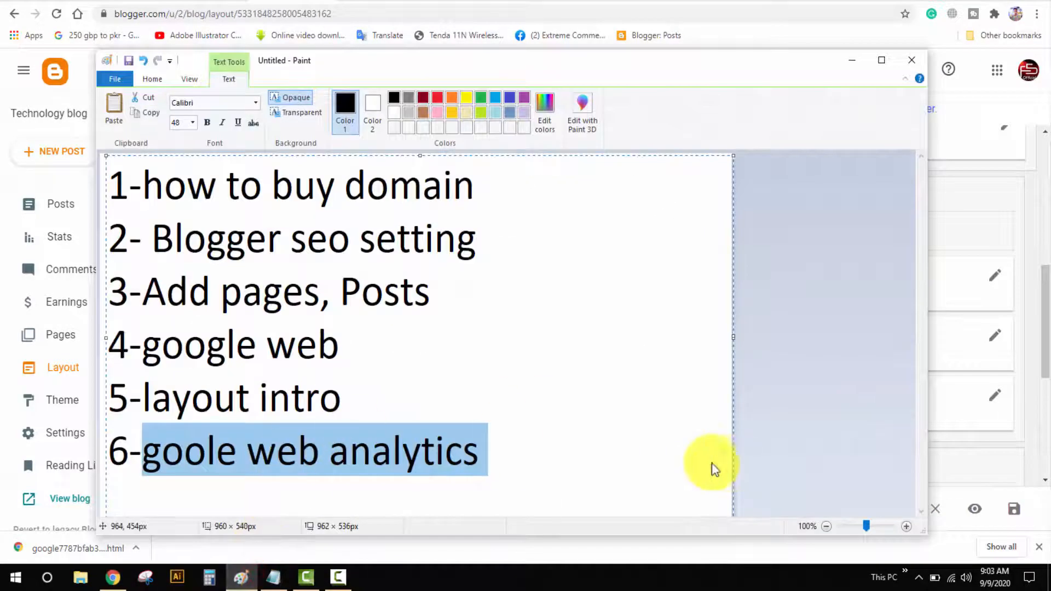
{"action": "left_click", "coordinate": [634, 463]}
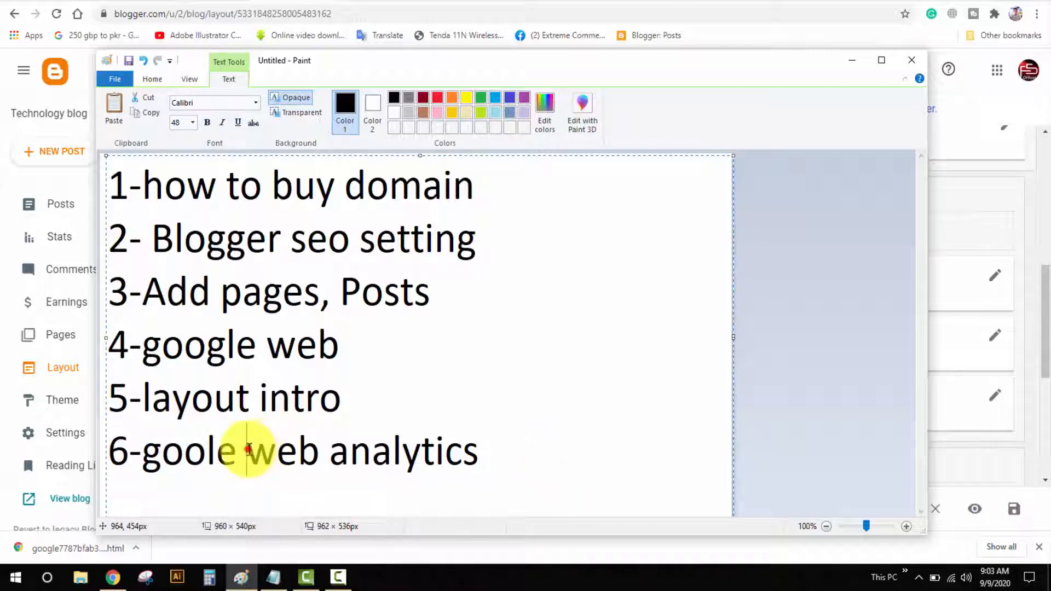
{"action": "left_click_drag", "start_coordinate": [247, 449], "coordinate": [482, 447]}
{"action": "left_click", "coordinate": [538, 453]}
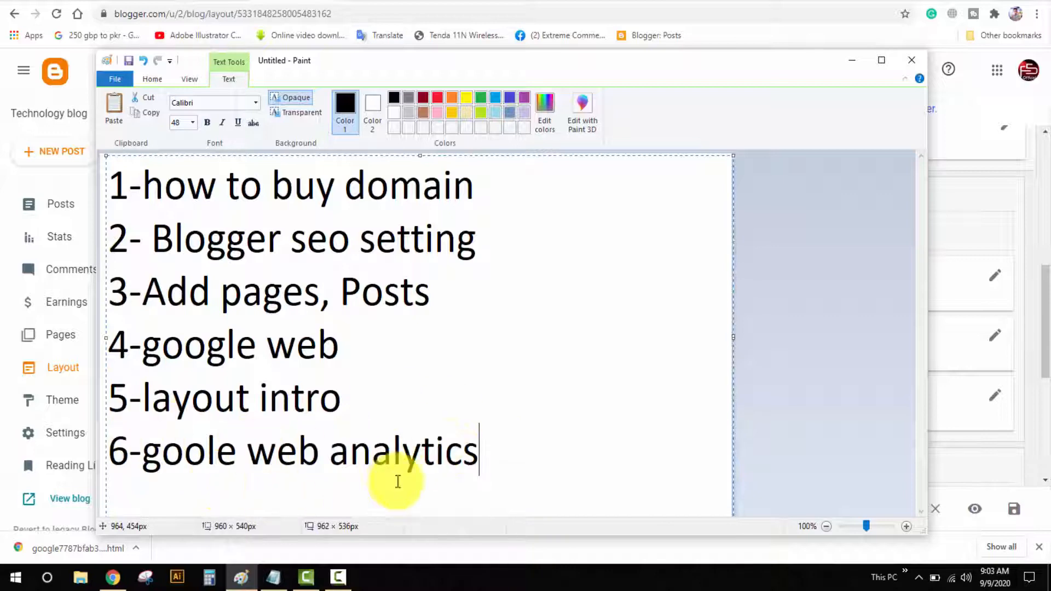
Step: Highlight the sixth topic, "goole web analytics", in the Paint outline, minimize it and open the blog's post list in Blogger
{"action": "left_click_drag", "start_coordinate": [143, 451], "coordinate": [618, 473]}
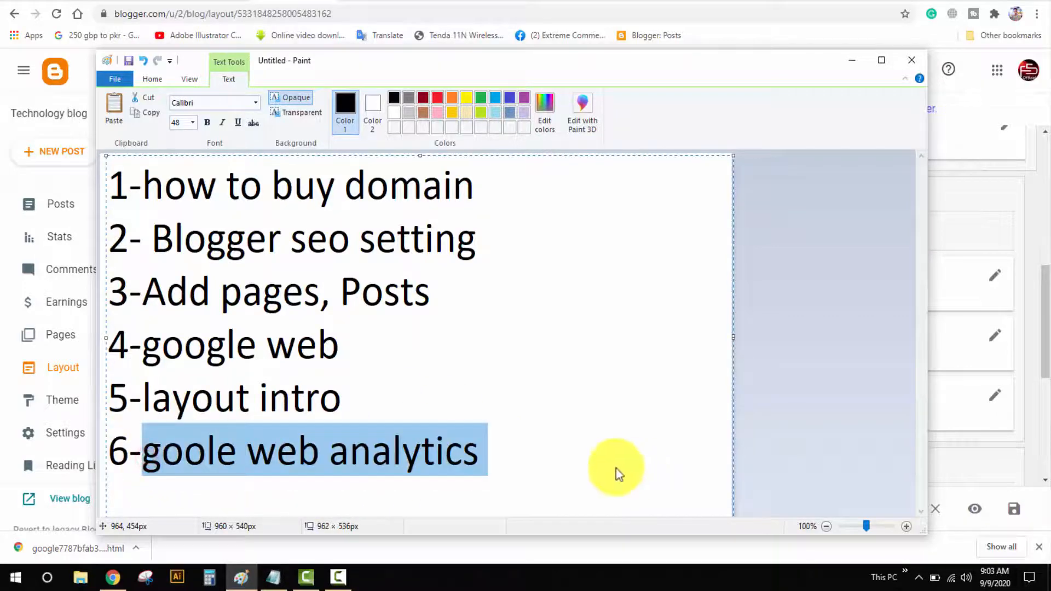
{"action": "left_click", "coordinate": [523, 455]}
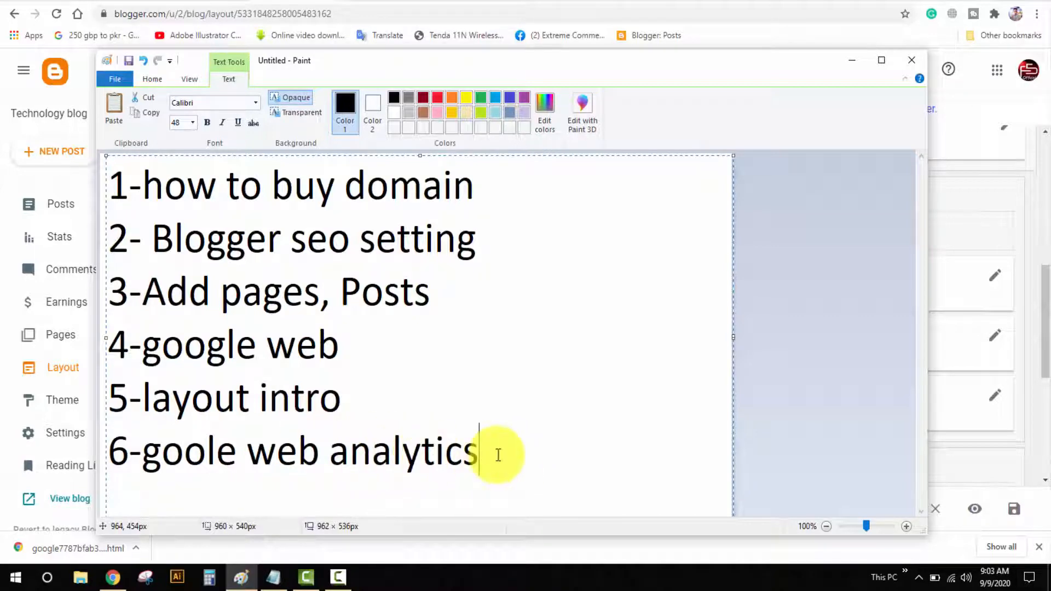
{"action": "left_click_drag", "start_coordinate": [497, 453], "coordinate": [141, 446]}
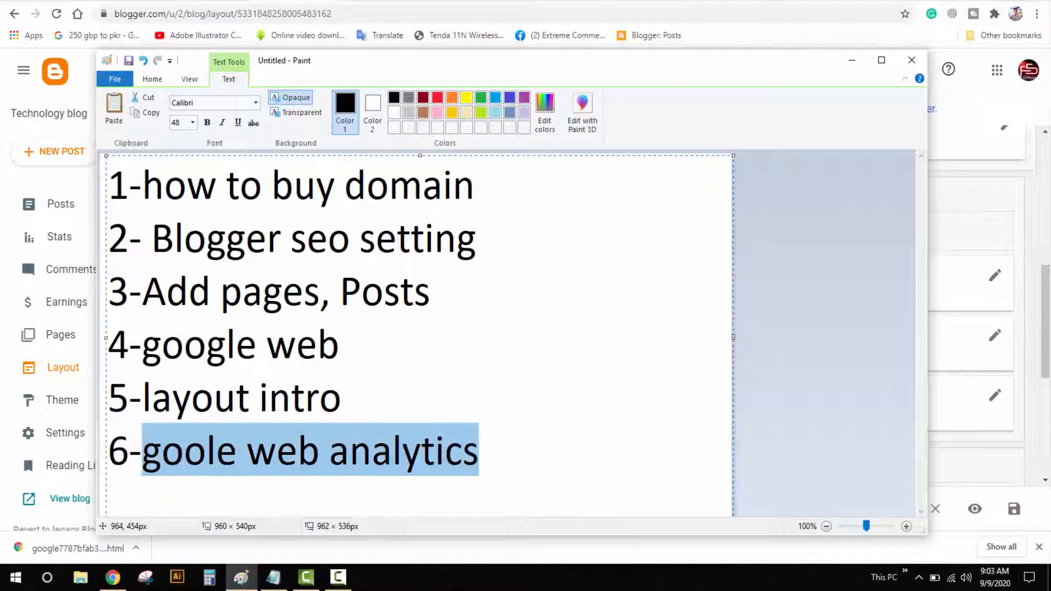
{"action": "left_click", "coordinate": [850, 62]}
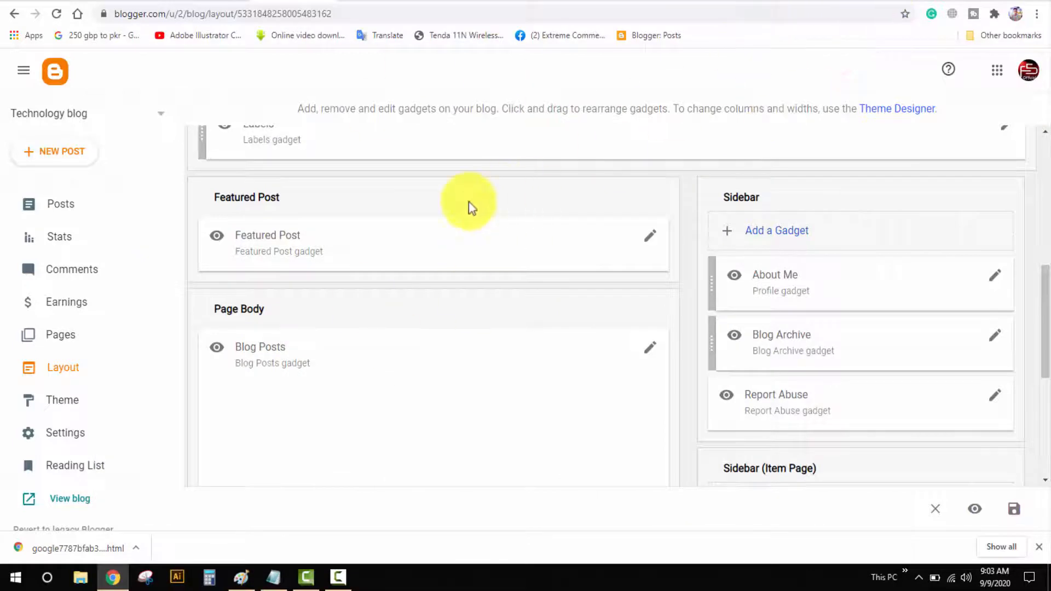
{"action": "scroll", "coordinate": [347, 300], "scroll_direction": "up", "scroll_amount": 5}
{"action": "left_click", "coordinate": [60, 206]}
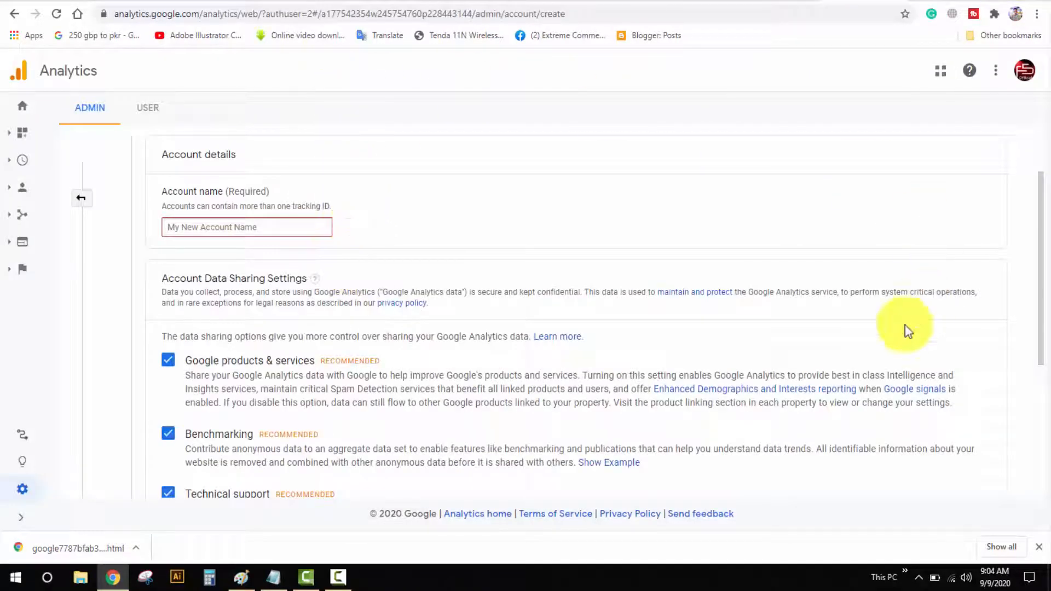
Step: Enter the account name in the account details of the new Google Analytics account
{"action": "scroll", "coordinate": [504, 317], "scroll_direction": "up", "scroll_amount": 2}
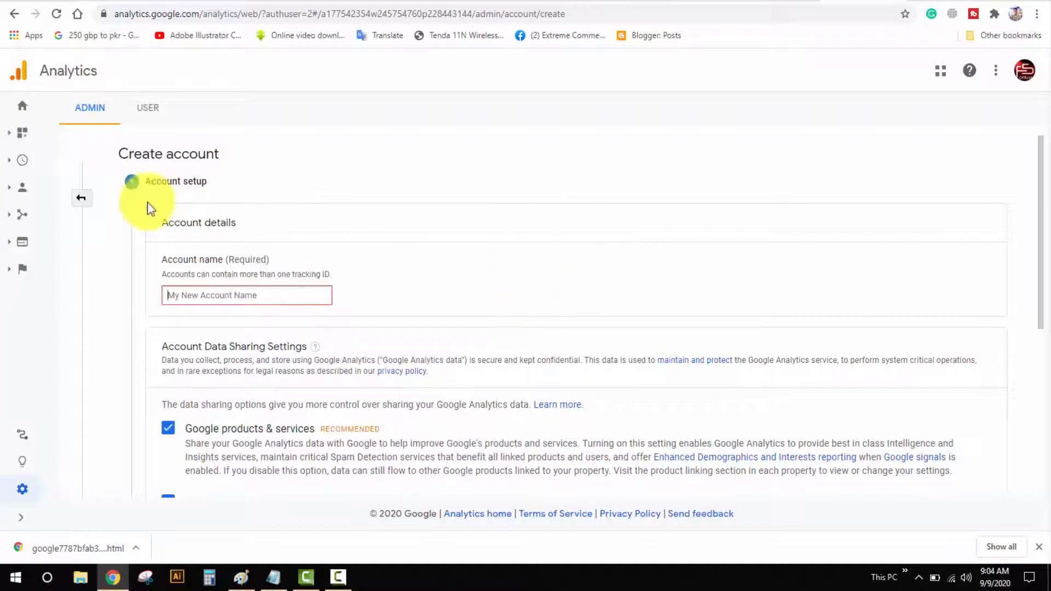
{"action": "scroll", "coordinate": [188, 206], "scroll_direction": "down", "scroll_amount": 2}
{"action": "scroll", "coordinate": [235, 205], "scroll_direction": "up", "scroll_amount": 1}
{"action": "left_click", "coordinate": [264, 234]}
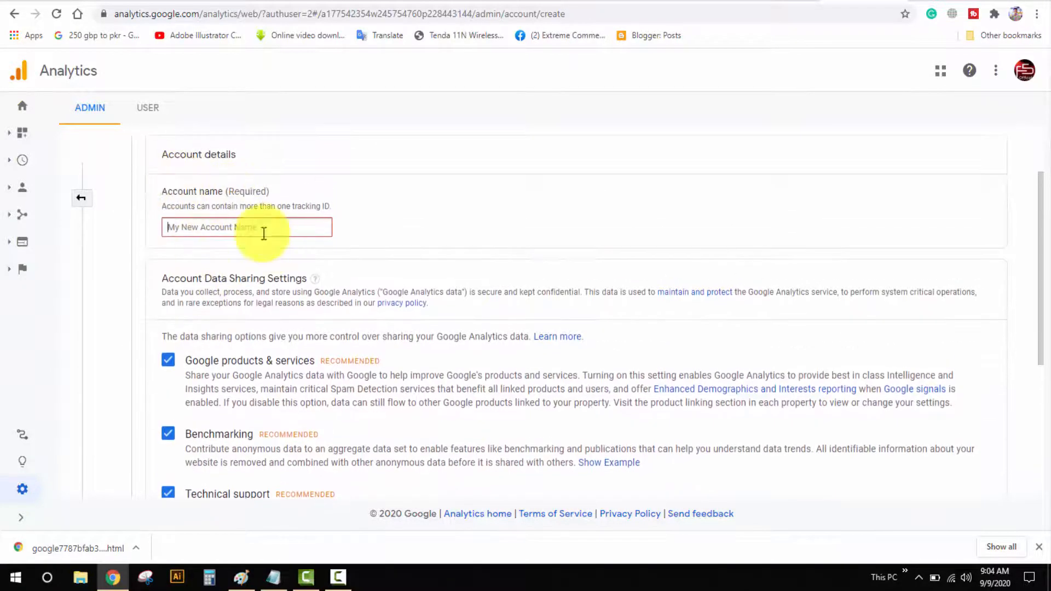
{"action": "left_click", "coordinate": [234, 229]}
{"action": "left_click", "coordinate": [228, 254]}
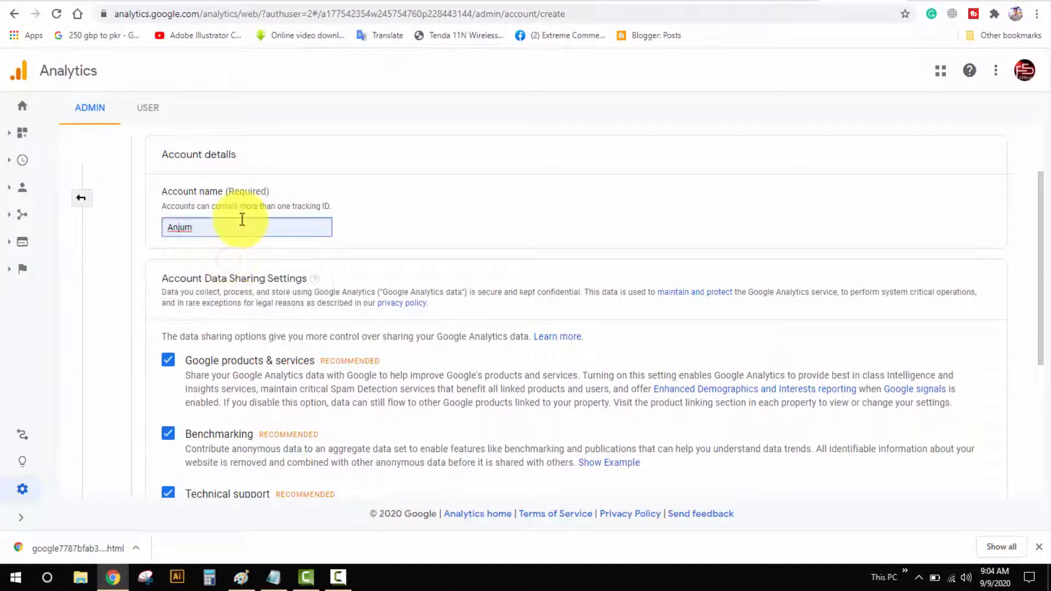
Step: Turn off the Google products & services, Benchmarking, Technical support and Account specialists data sharing options
{"action": "scroll", "coordinate": [225, 230], "scroll_direction": "down", "scroll_amount": 2}
{"action": "left_click", "coordinate": [167, 224]}
{"action": "left_click", "coordinate": [174, 300]}
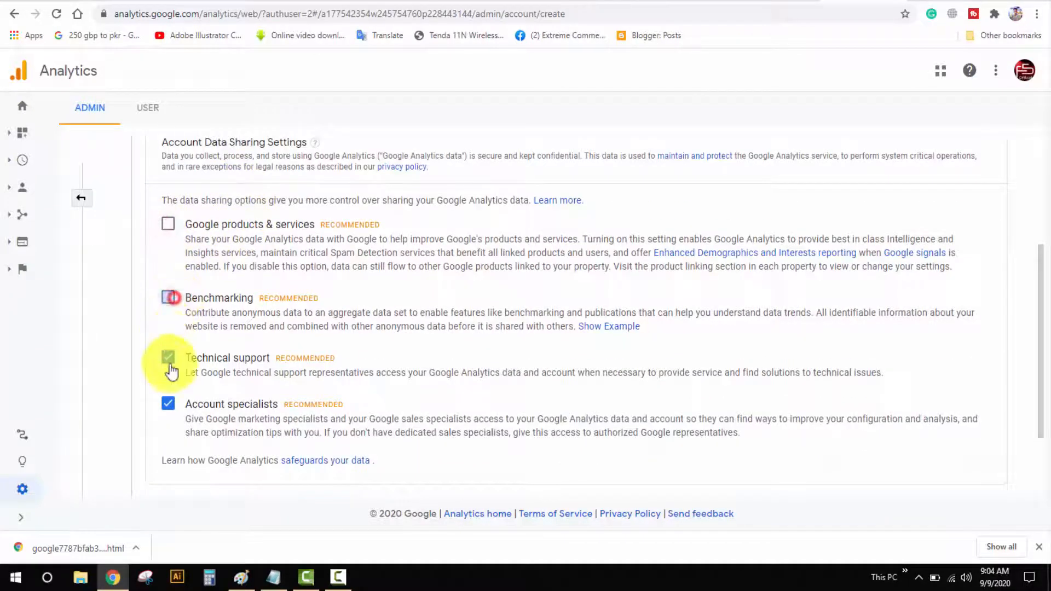
{"action": "left_click", "coordinate": [169, 361]}
{"action": "left_click", "coordinate": [168, 405]}
{"action": "scroll", "coordinate": [246, 345], "scroll_direction": "up", "scroll_amount": 4}
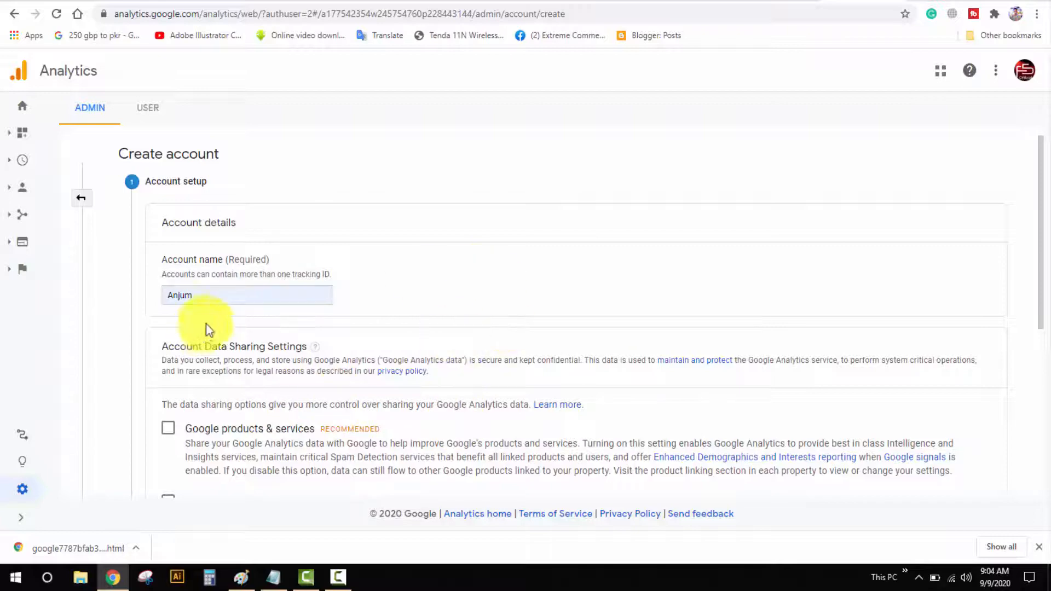
Step: Finish the account setup and choose Web as what to measure, continuing to the property setup
{"action": "scroll", "coordinate": [306, 284], "scroll_direction": "down", "scroll_amount": 5}
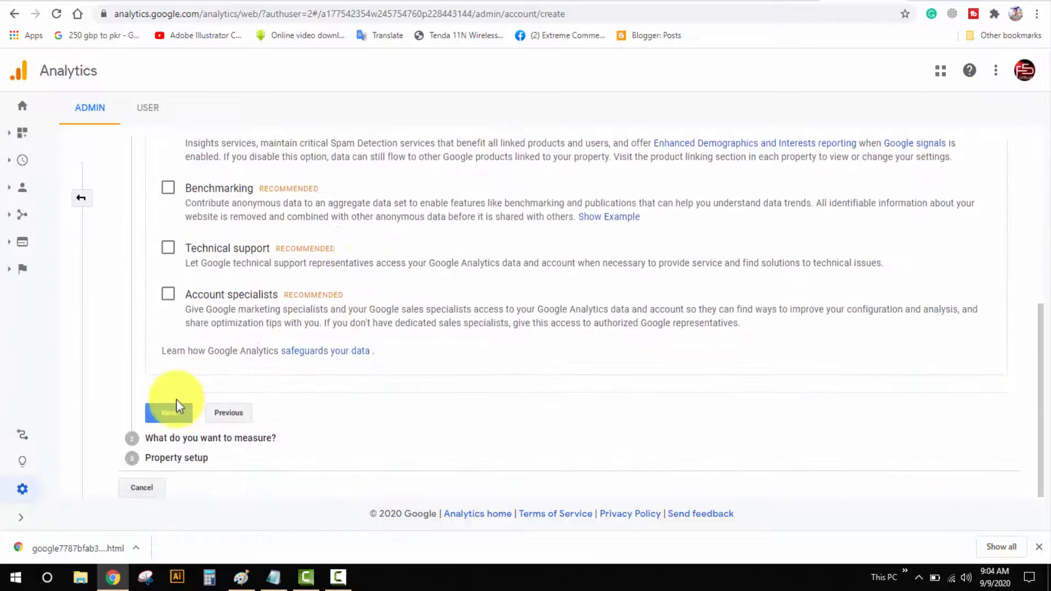
{"action": "left_click", "coordinate": [171, 407]}
{"action": "left_click", "coordinate": [394, 290]}
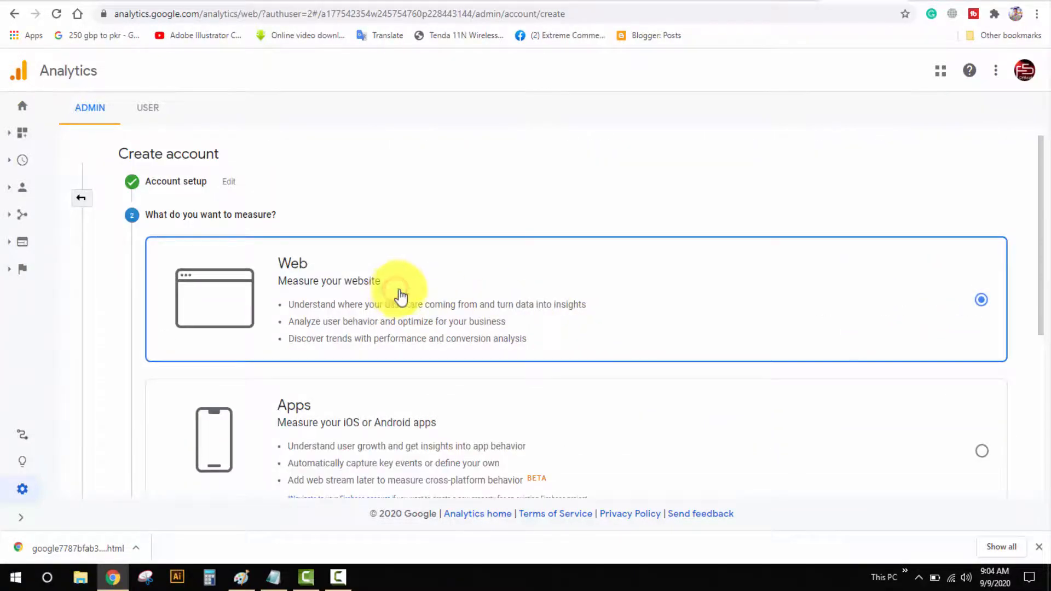
{"action": "scroll", "coordinate": [195, 453], "scroll_direction": "down", "scroll_amount": 5}
{"action": "left_click", "coordinate": [176, 438]}
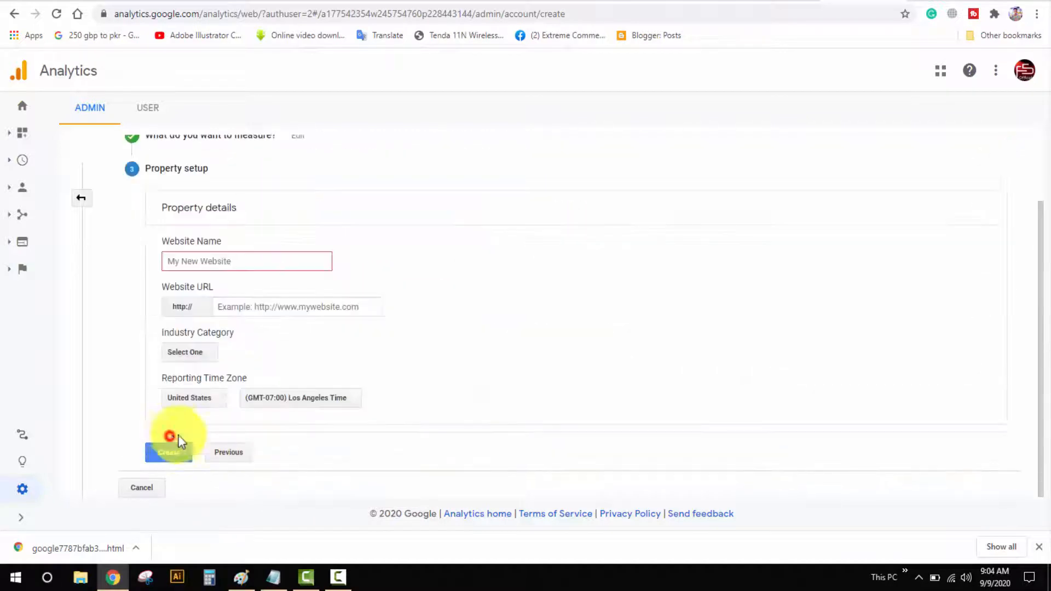
Step: Set the website name to "Technology blog" and try to paste an address as the website URL
{"action": "left_click", "coordinate": [275, 262]}
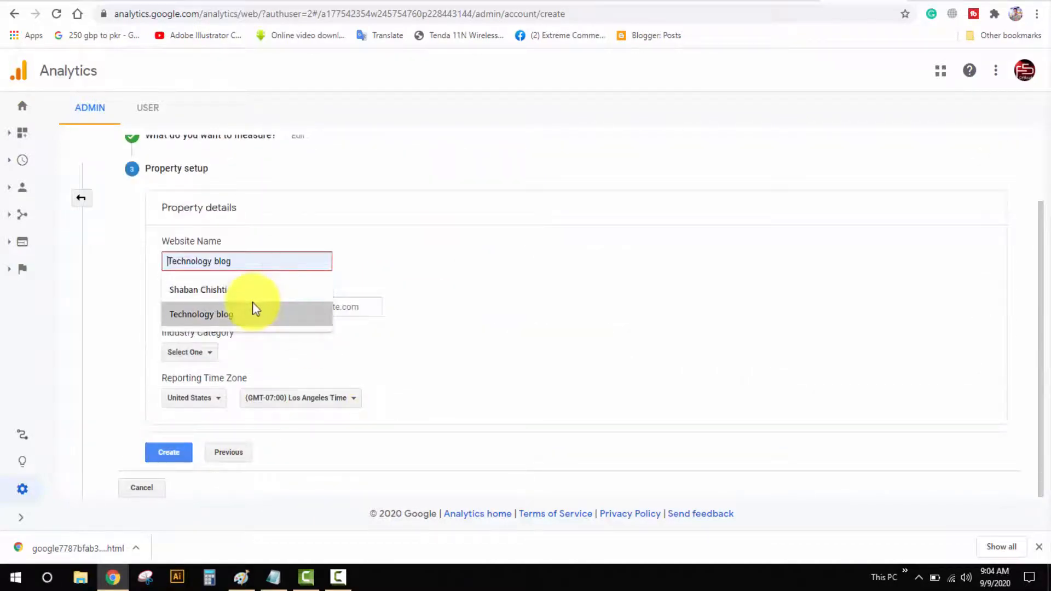
{"action": "left_click", "coordinate": [252, 307]}
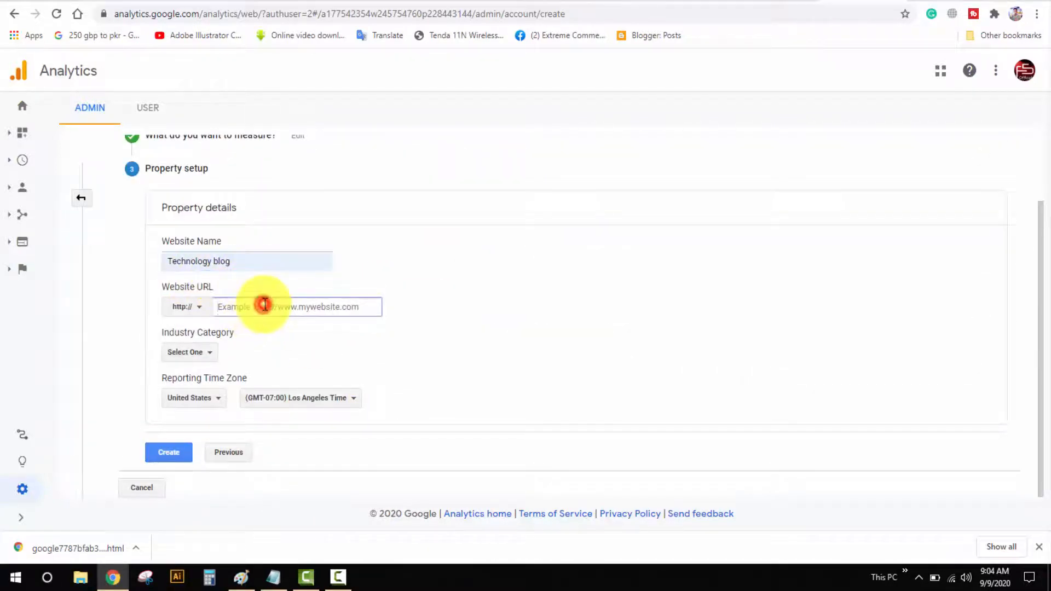
{"action": "right_click", "coordinate": [266, 304]}
{"action": "left_click", "coordinate": [305, 411]}
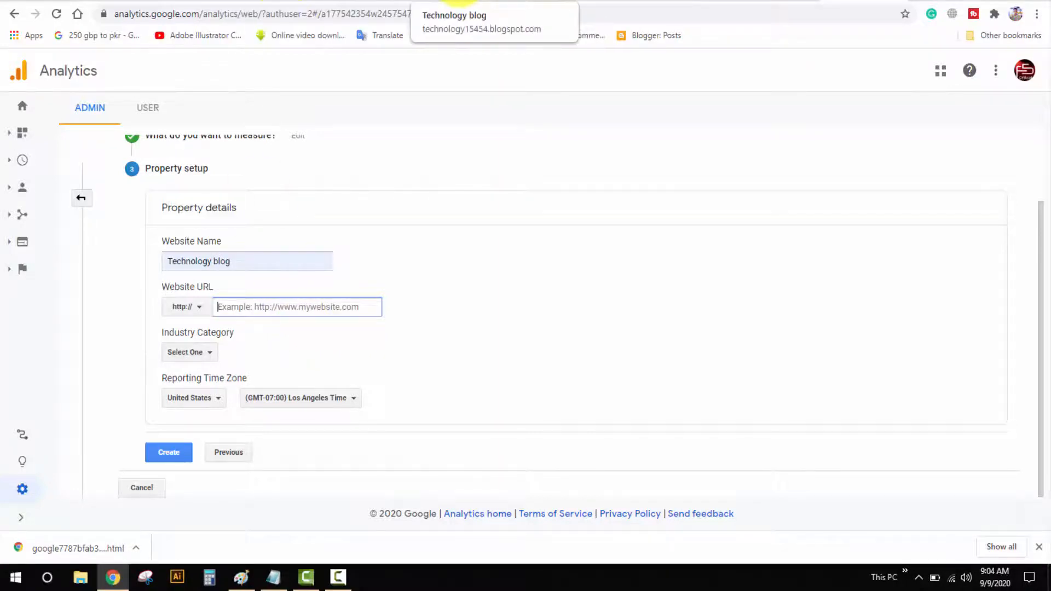
Step: Switch to the live Technology blog and copy its full web address
{"action": "left_click", "coordinate": [457, 1]}
{"action": "left_click", "coordinate": [270, 11]}
{"action": "key", "text": "ctrl+c"}
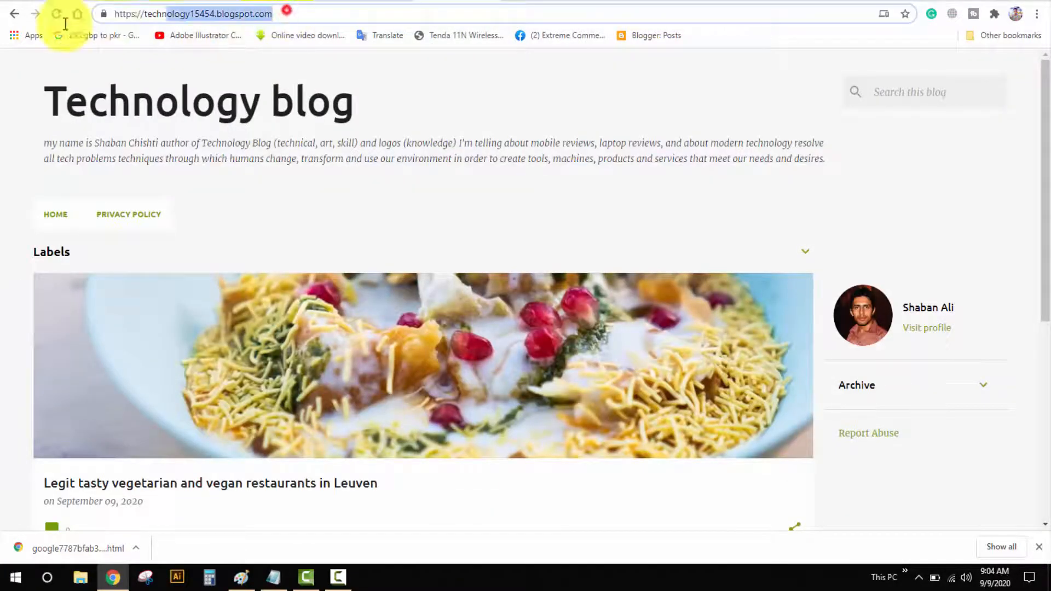
{"action": "right_click", "coordinate": [159, 13]}
{"action": "left_click", "coordinate": [209, 108]}
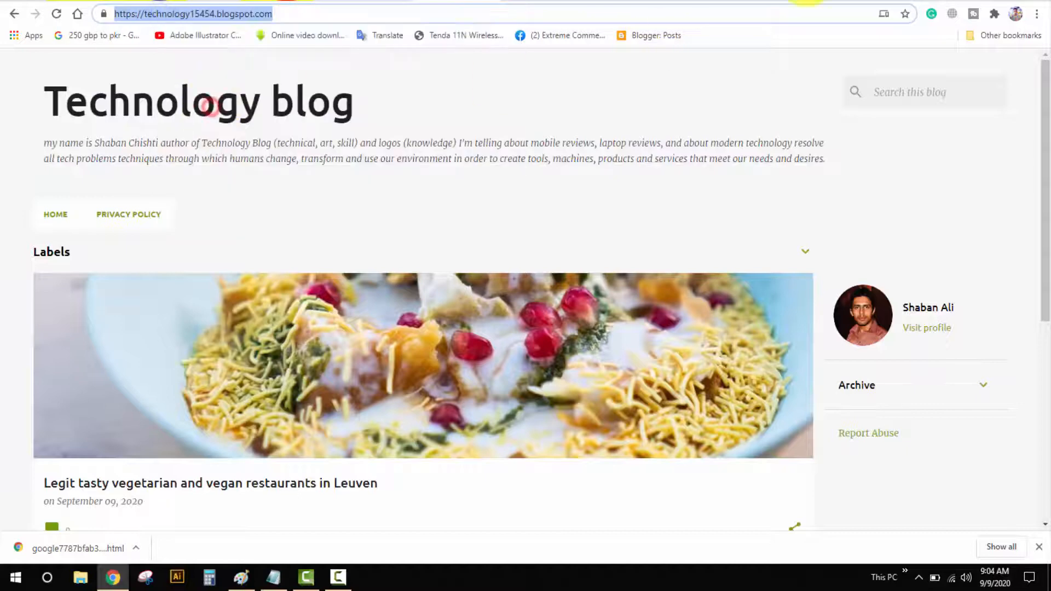
{"action": "left_click", "coordinate": [854, 2]}
{"action": "right_click", "coordinate": [317, 307]}
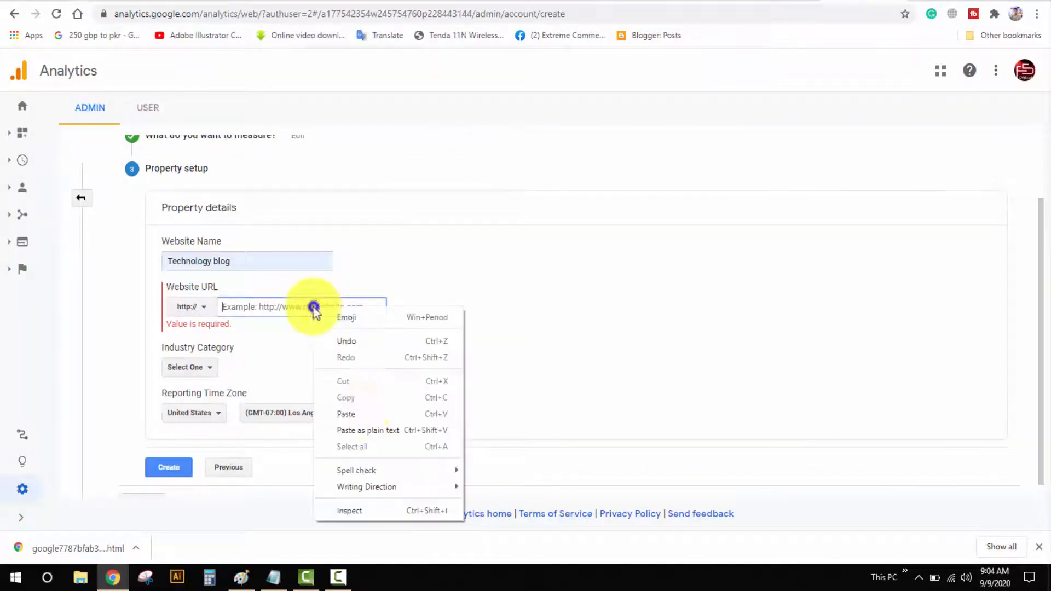
{"action": "left_click", "coordinate": [363, 414]}
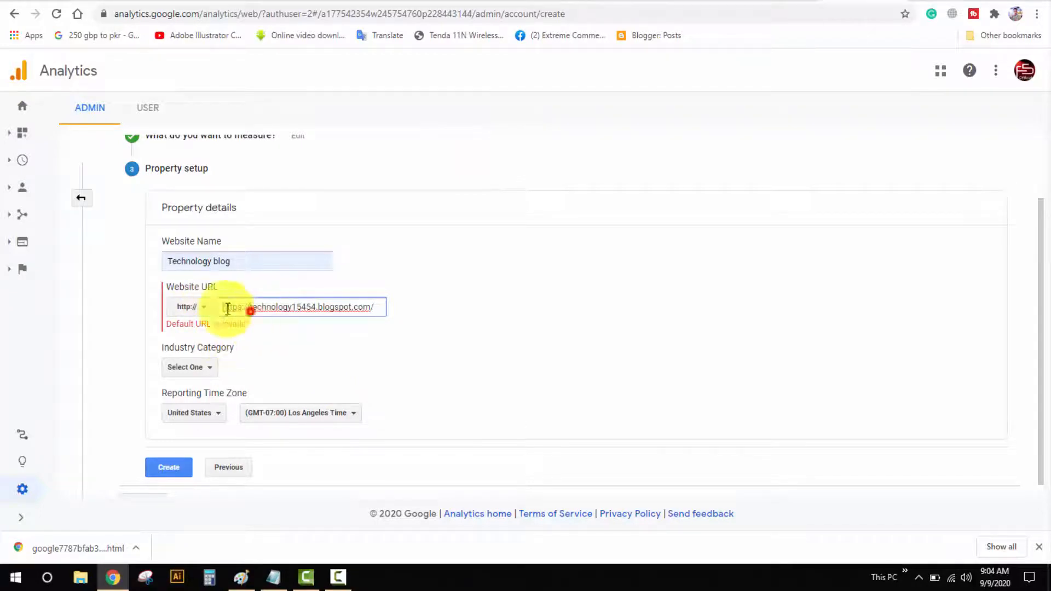
{"action": "left_click_drag", "start_coordinate": [227, 308], "coordinate": [190, 317]}
{"action": "key", "text": "BackSpace"}
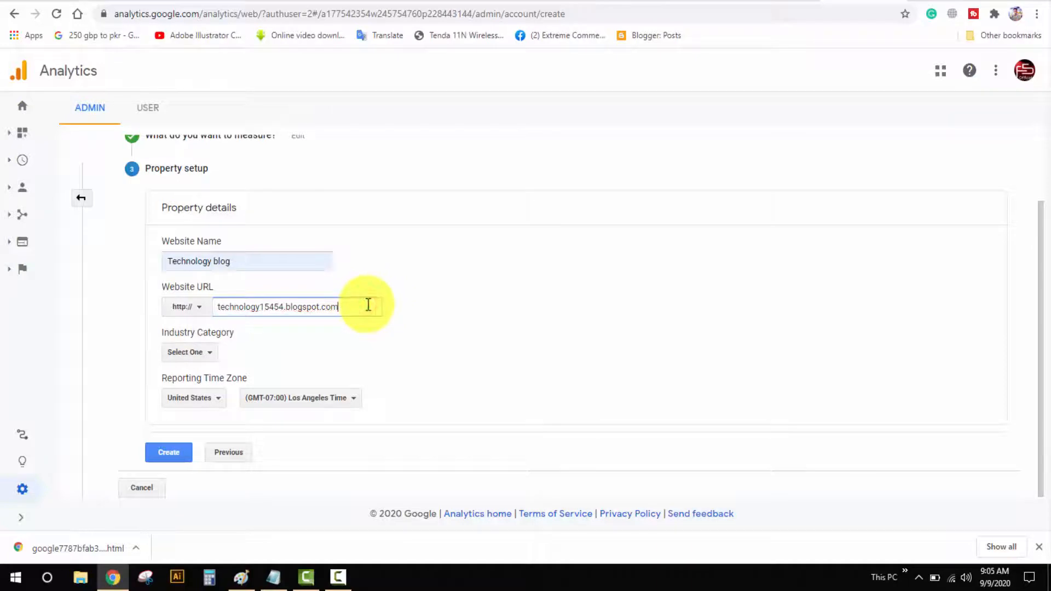
Step: Set the property's industry category to Finance and its reporting time zone country to Egypt
{"action": "left_click", "coordinate": [200, 352]}
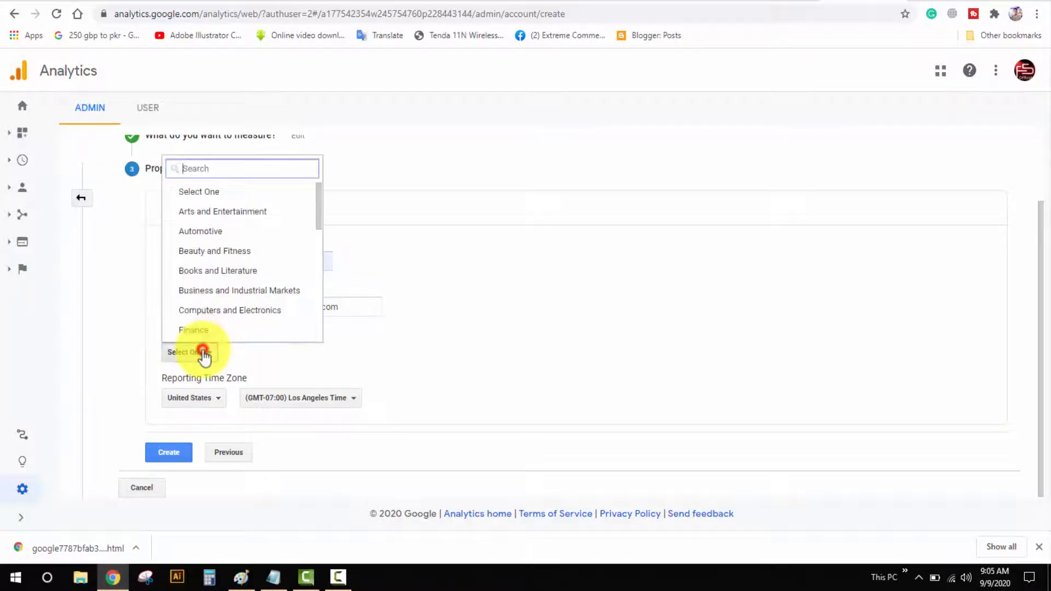
{"action": "left_click", "coordinate": [230, 328]}
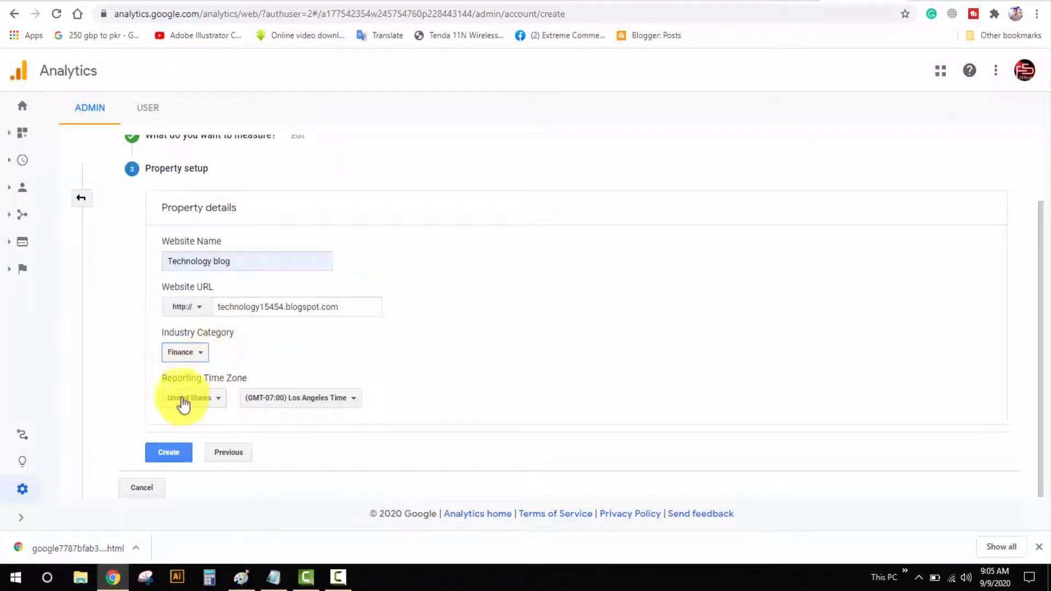
{"action": "left_click", "coordinate": [186, 399]}
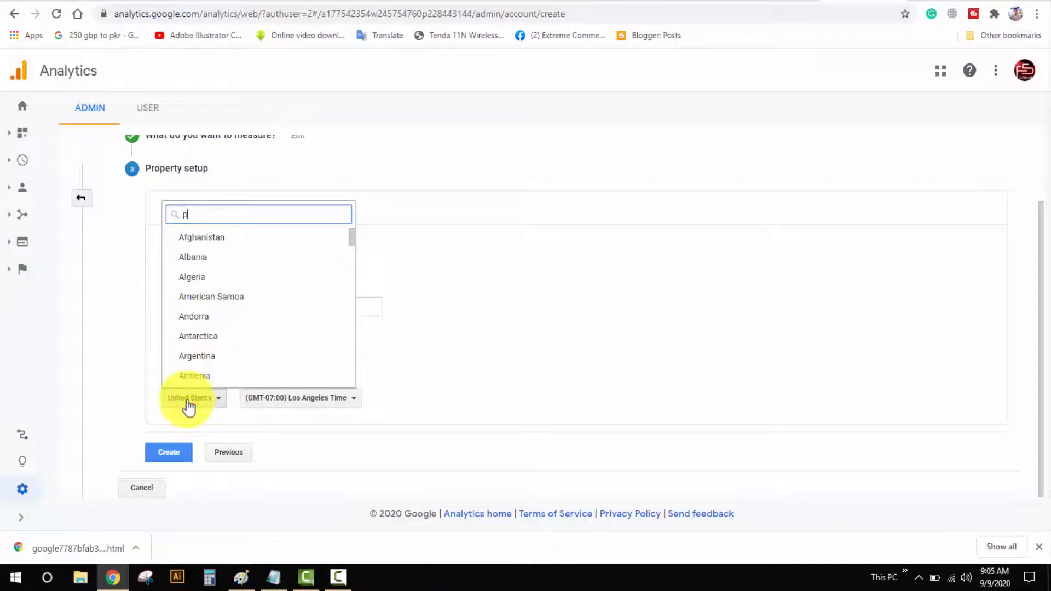
{"action": "left_click", "coordinate": [235, 299]}
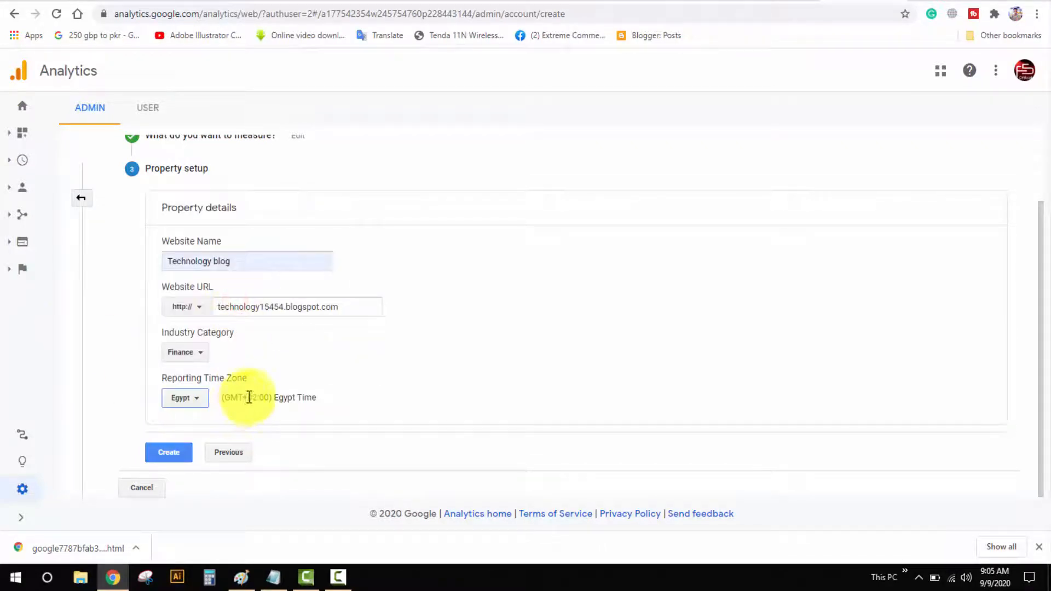
Step: Create the property, accepting the Google Analytics Terms of Service for United States and the GDPR Data Processing Terms
{"action": "left_click", "coordinate": [155, 461]}
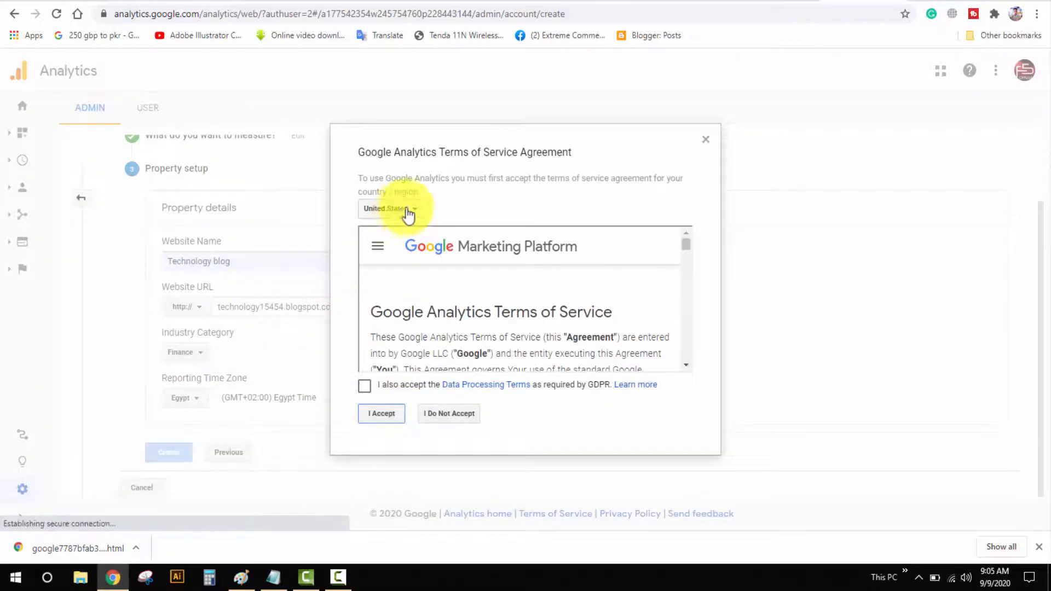
{"action": "left_click", "coordinate": [365, 387]}
{"action": "left_click", "coordinate": [383, 417]}
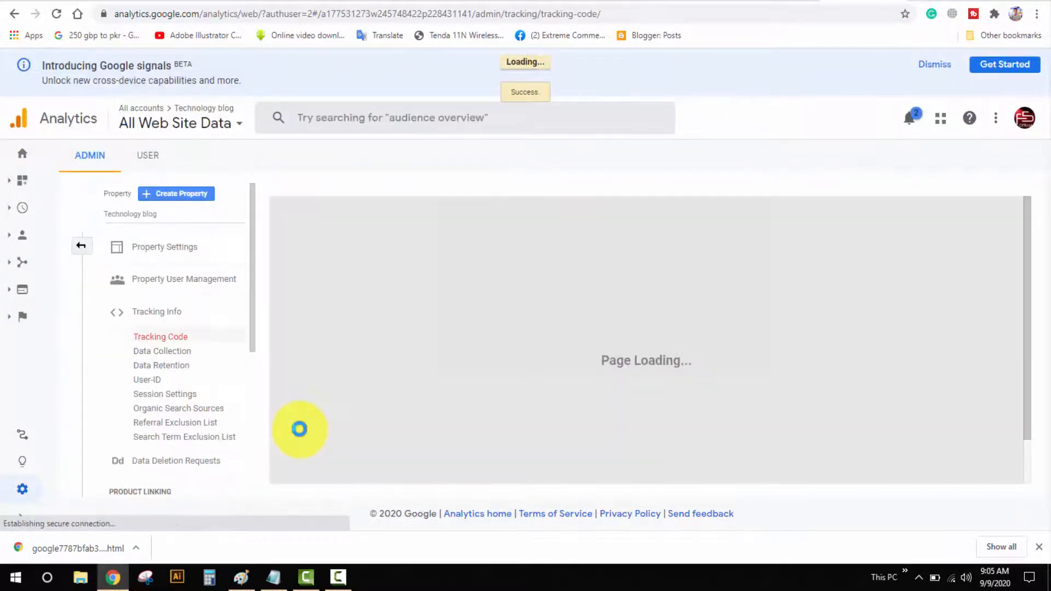
{"action": "left_click", "coordinate": [204, 396]}
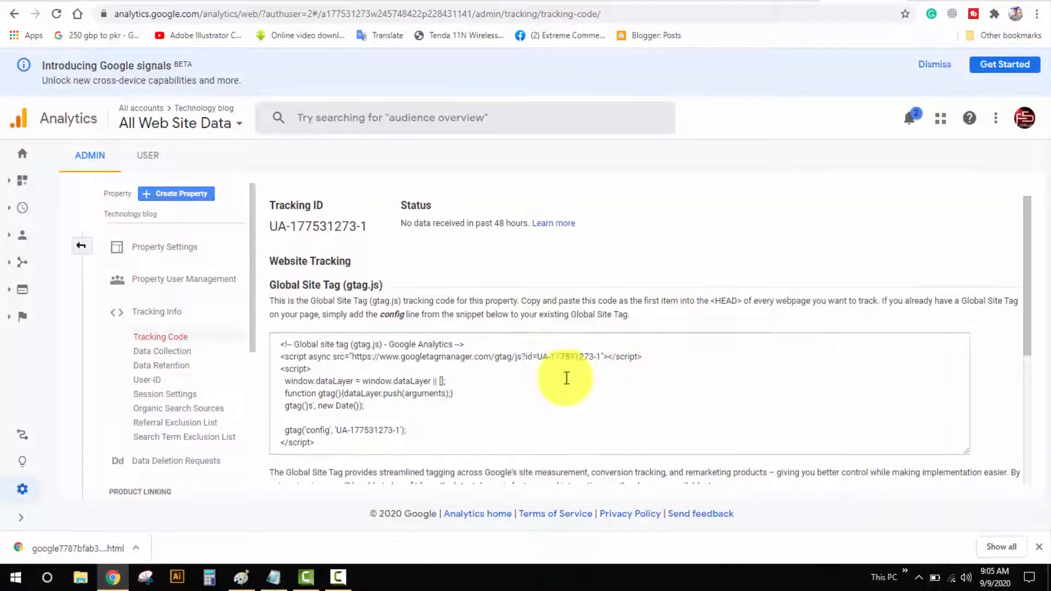
Step: Open the Analytics home page and the Realtime Overview report, and examine its active users, pageviews, referrals, active pages and locations
{"action": "left_click", "coordinate": [25, 160]}
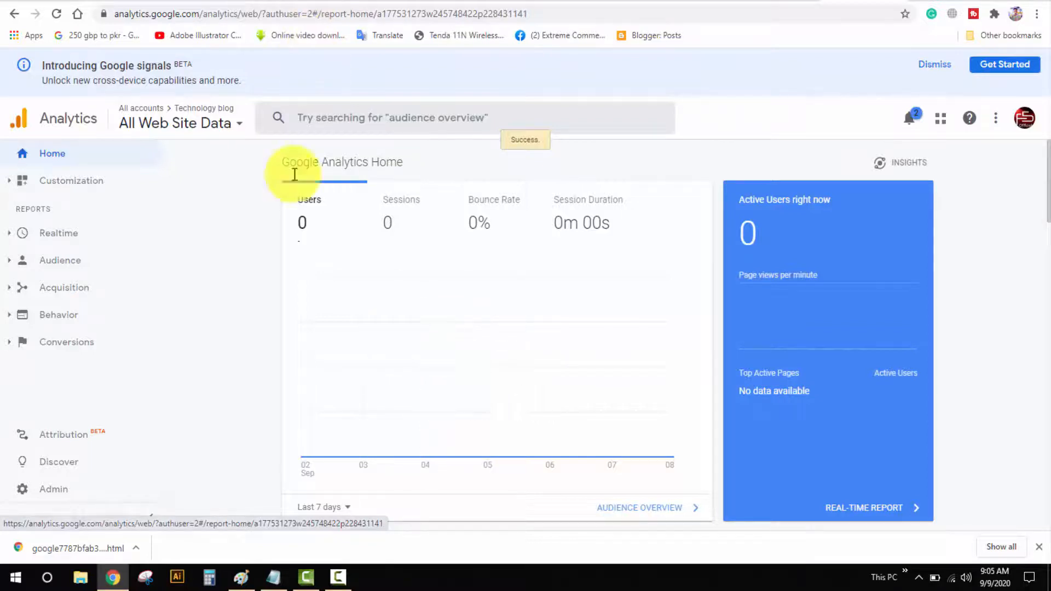
{"action": "left_click", "coordinate": [74, 235]}
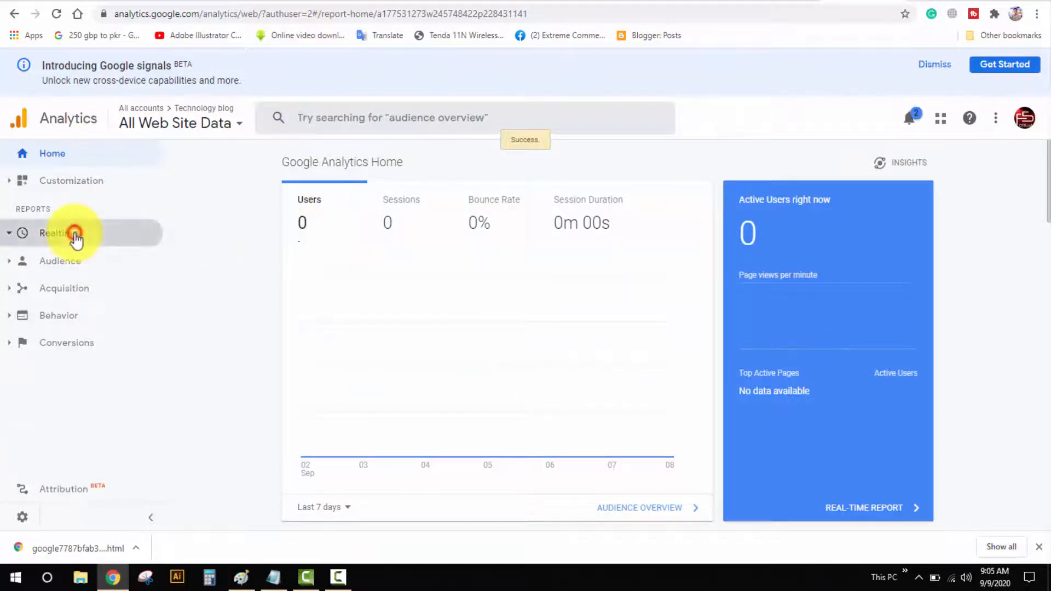
{"action": "left_click", "coordinate": [76, 261]}
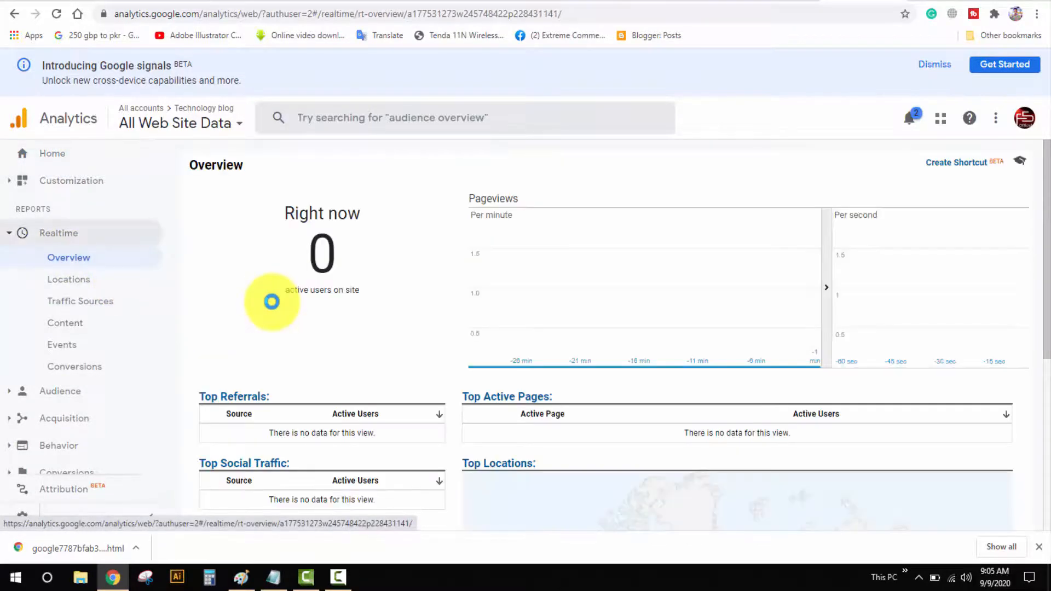
{"action": "scroll", "coordinate": [342, 284], "scroll_direction": "down", "scroll_amount": 5}
{"action": "scroll", "coordinate": [328, 263], "scroll_direction": "down", "scroll_amount": 1}
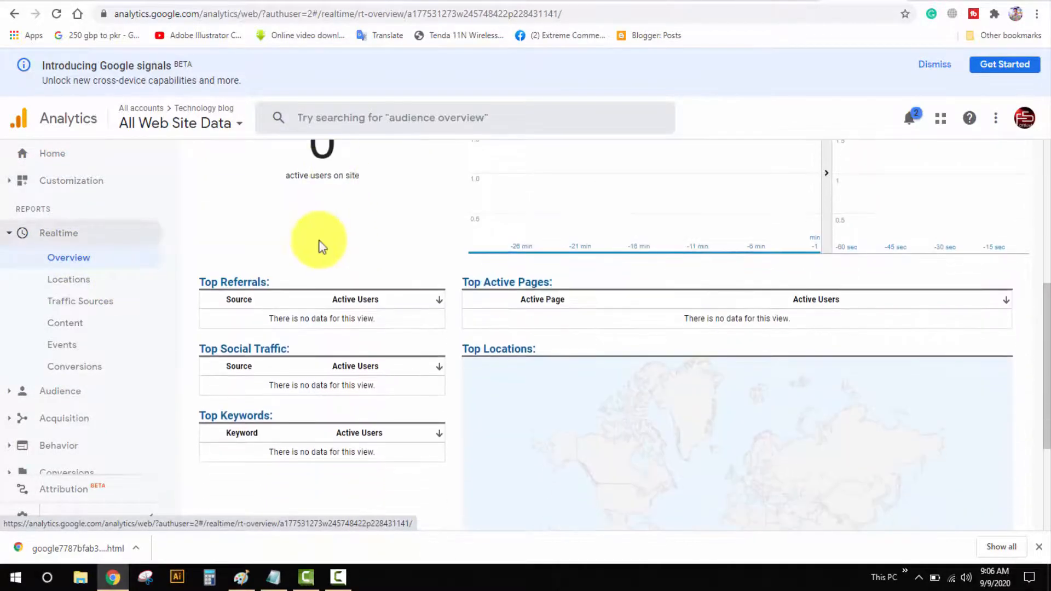
{"action": "scroll", "coordinate": [320, 257], "scroll_direction": "up", "scroll_amount": 3}
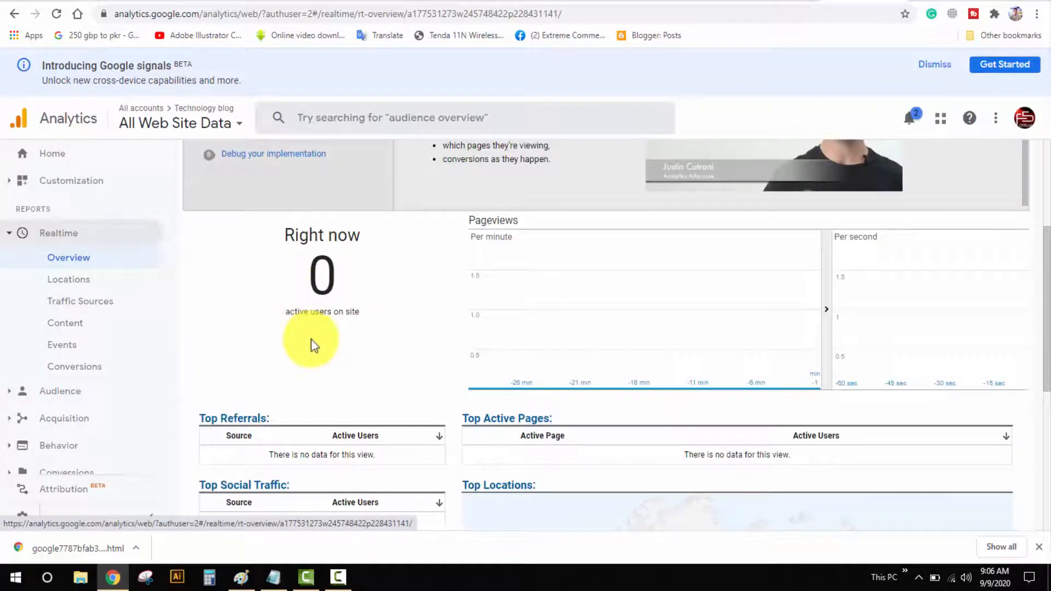
{"action": "scroll", "coordinate": [311, 338], "scroll_direction": "down", "scroll_amount": 5}
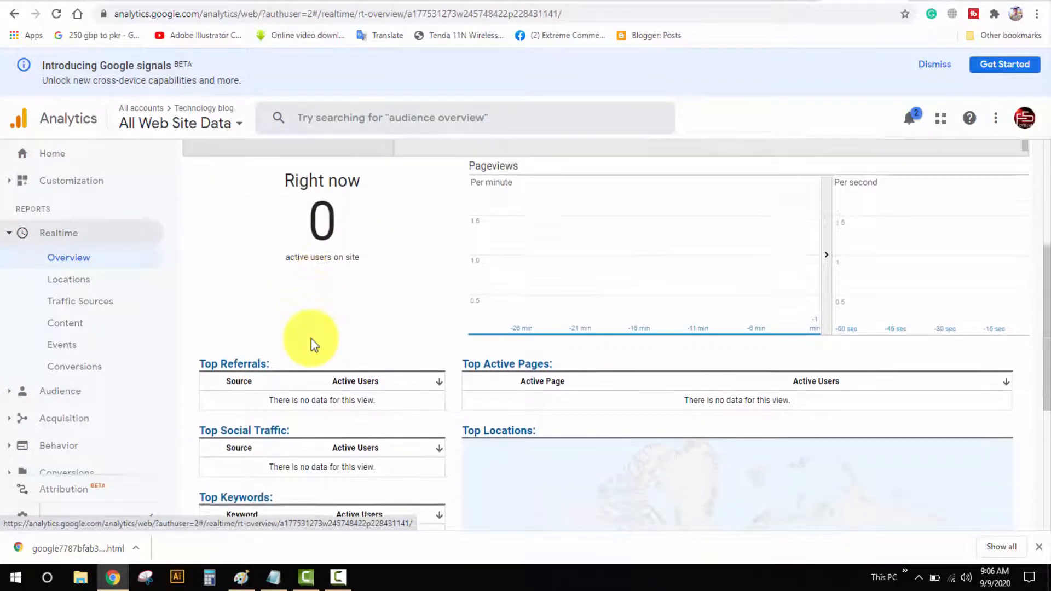
{"action": "scroll", "coordinate": [311, 338], "scroll_direction": "up", "scroll_amount": 4}
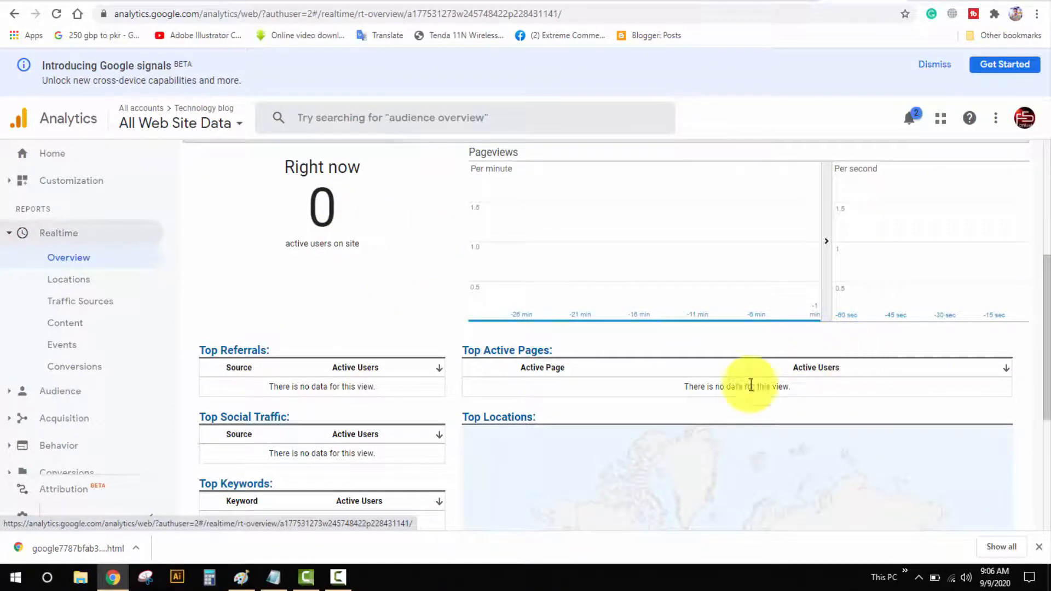
Step: Examine the rest of the Realtime Overview report, including top social traffic, top keywords and the locations map, plus the other report categories
{"action": "scroll", "coordinate": [750, 385], "scroll_direction": "down", "scroll_amount": 3}
{"action": "scroll", "coordinate": [684, 386], "scroll_direction": "down", "scroll_amount": 3}
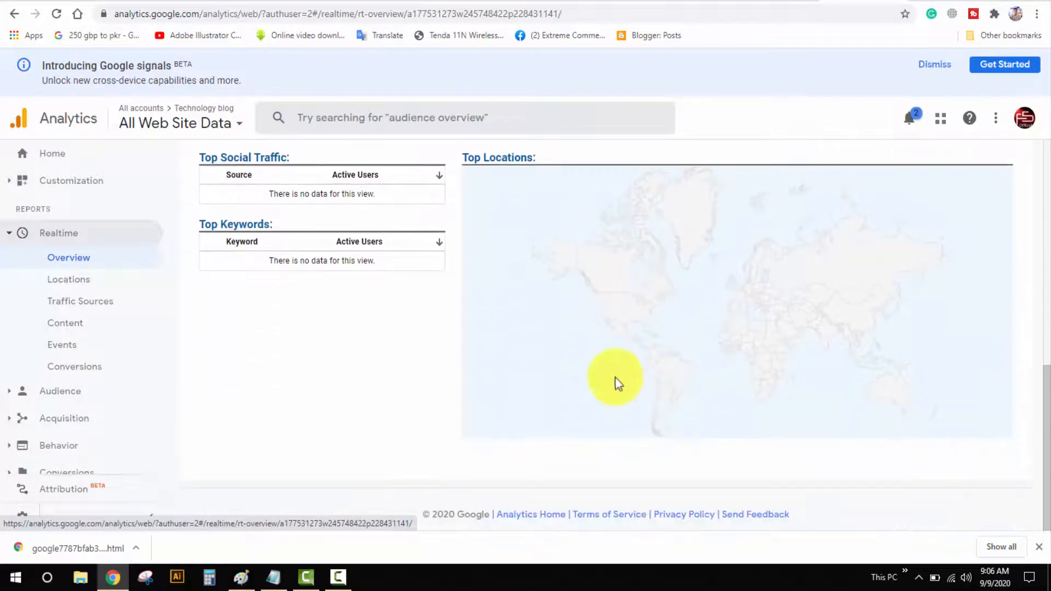
{"action": "scroll", "coordinate": [710, 375], "scroll_direction": "up", "scroll_amount": 5}
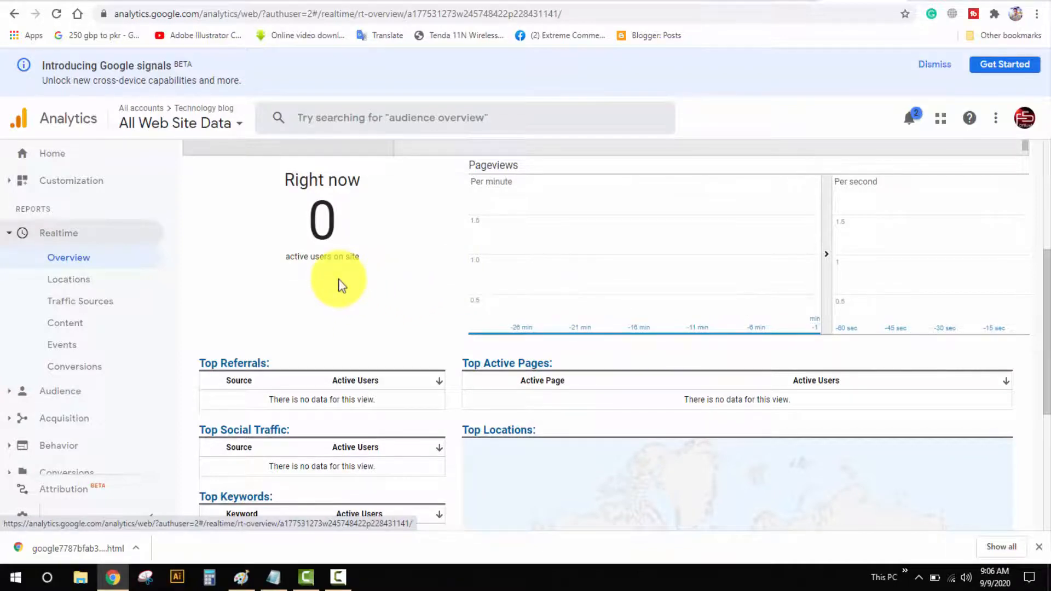
{"action": "scroll", "coordinate": [339, 283], "scroll_direction": "down", "scroll_amount": 2}
{"action": "scroll", "coordinate": [339, 283], "scroll_direction": "up", "scroll_amount": 3}
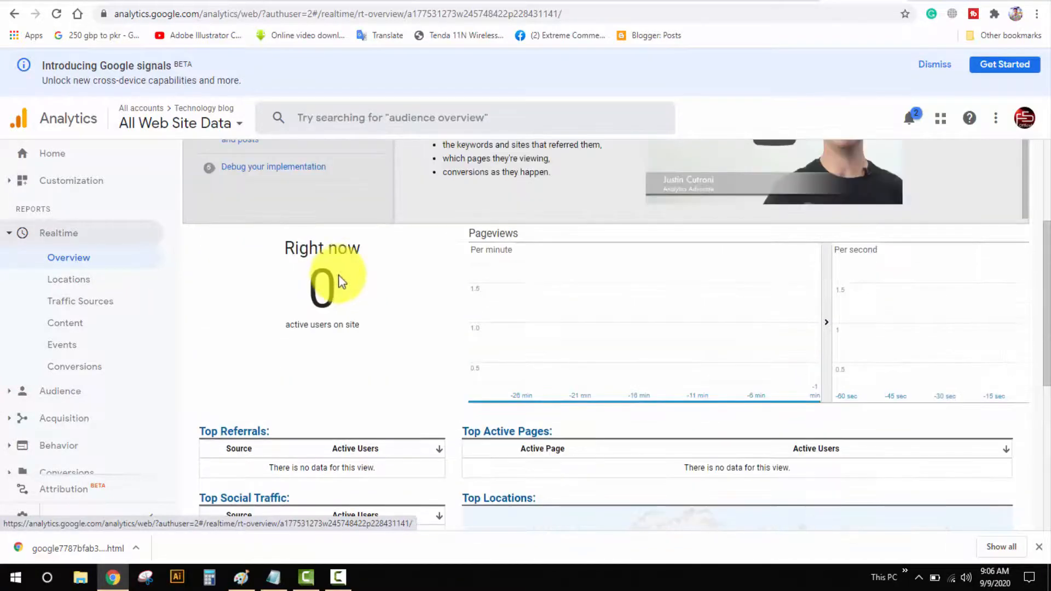
{"action": "scroll", "coordinate": [340, 282], "scroll_direction": "down", "scroll_amount": 3}
{"action": "scroll", "coordinate": [342, 281], "scroll_direction": "down", "scroll_amount": 1}
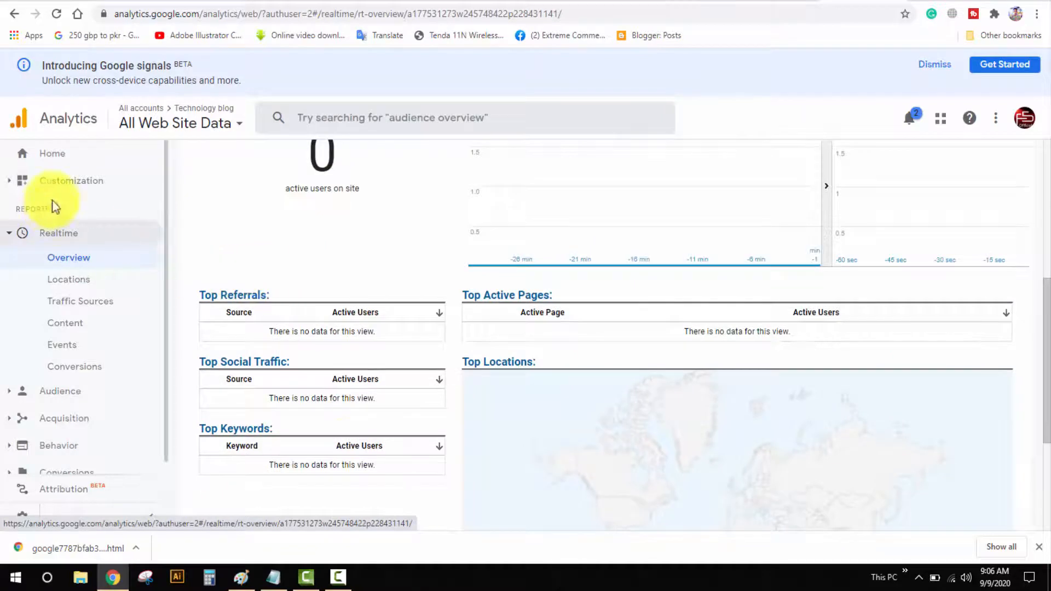
{"action": "scroll", "coordinate": [295, 332], "scroll_direction": "down", "scroll_amount": 3}
{"action": "scroll", "coordinate": [91, 361], "scroll_direction": "down", "scroll_amount": 1}
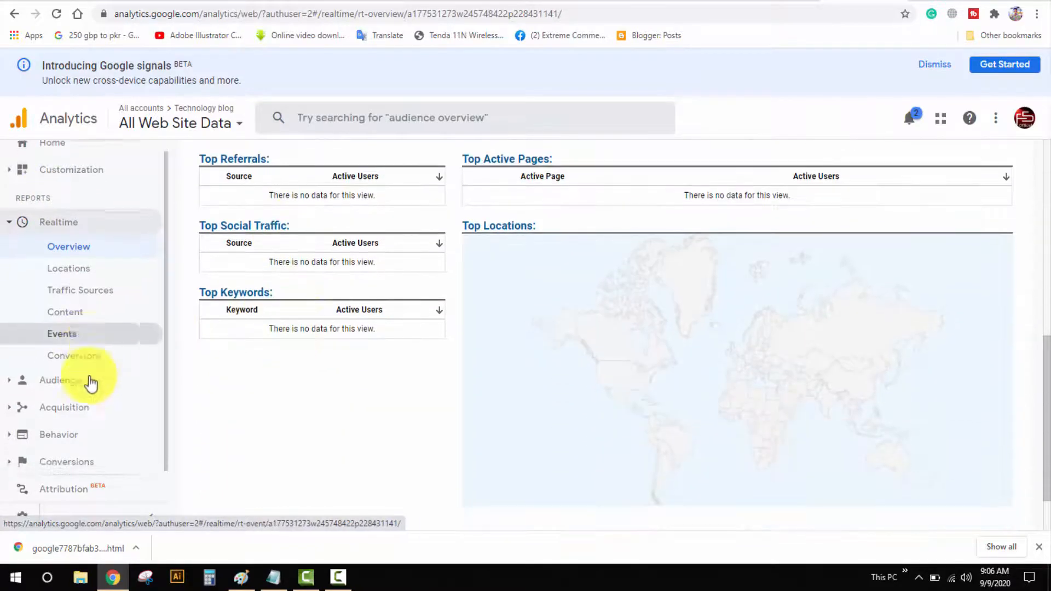
{"action": "scroll", "coordinate": [90, 358], "scroll_direction": "up", "scroll_amount": 1}
{"action": "scroll", "coordinate": [714, 398], "scroll_direction": "up", "scroll_amount": 5}
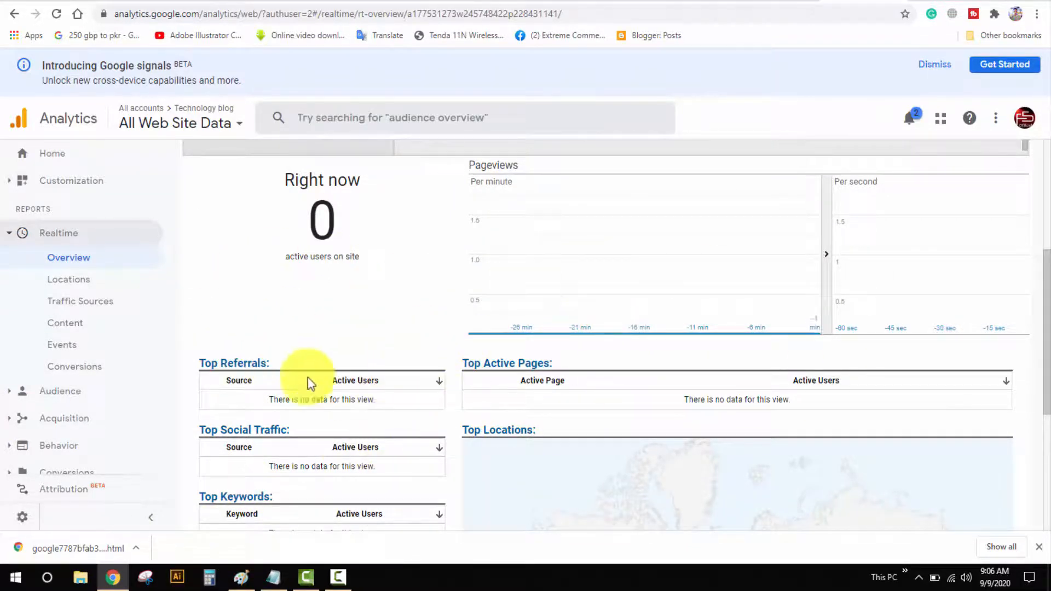
Step: Switch to the GoDaddy search results for technologyblog and review the alternative domain names and their prices
{"action": "left_click", "coordinate": [282, 5]}
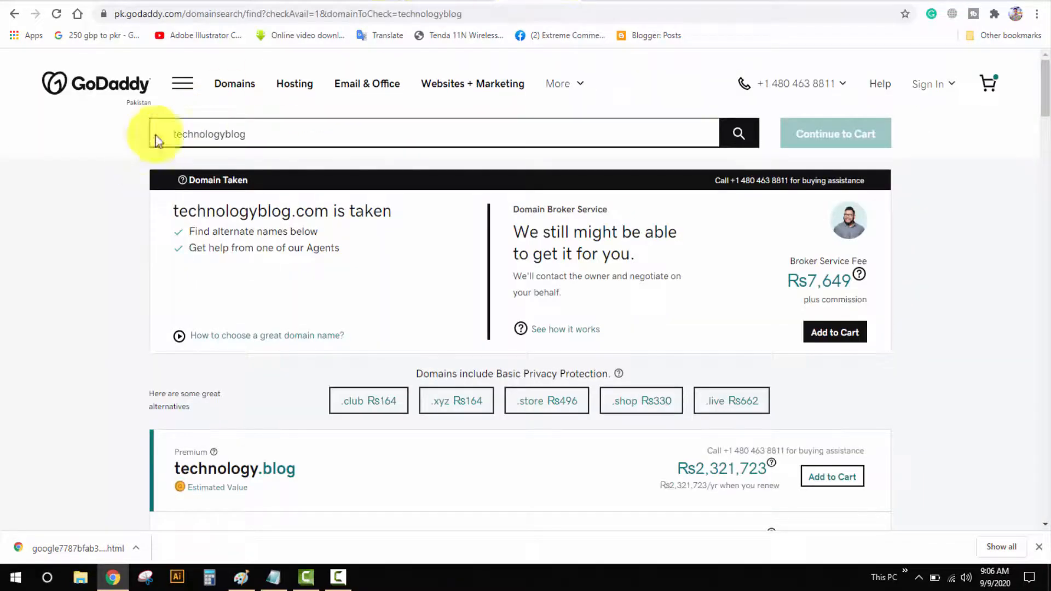
{"action": "scroll", "coordinate": [417, 376], "scroll_direction": "down", "scroll_amount": 7}
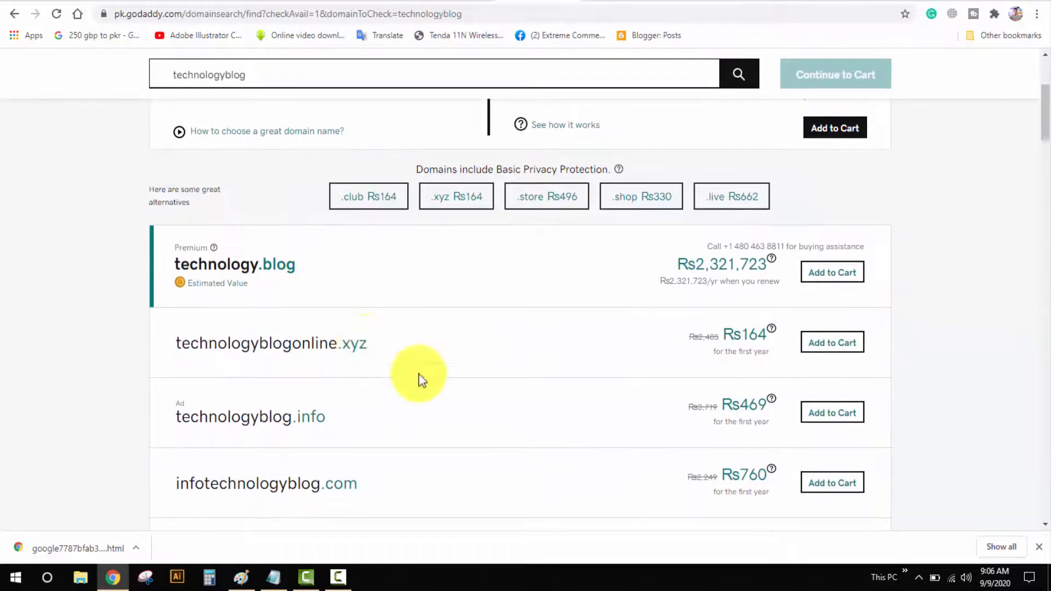
{"action": "scroll", "coordinate": [748, 386], "scroll_direction": "up", "scroll_amount": 2}
{"action": "scroll", "coordinate": [748, 386], "scroll_direction": "up", "scroll_amount": 1}
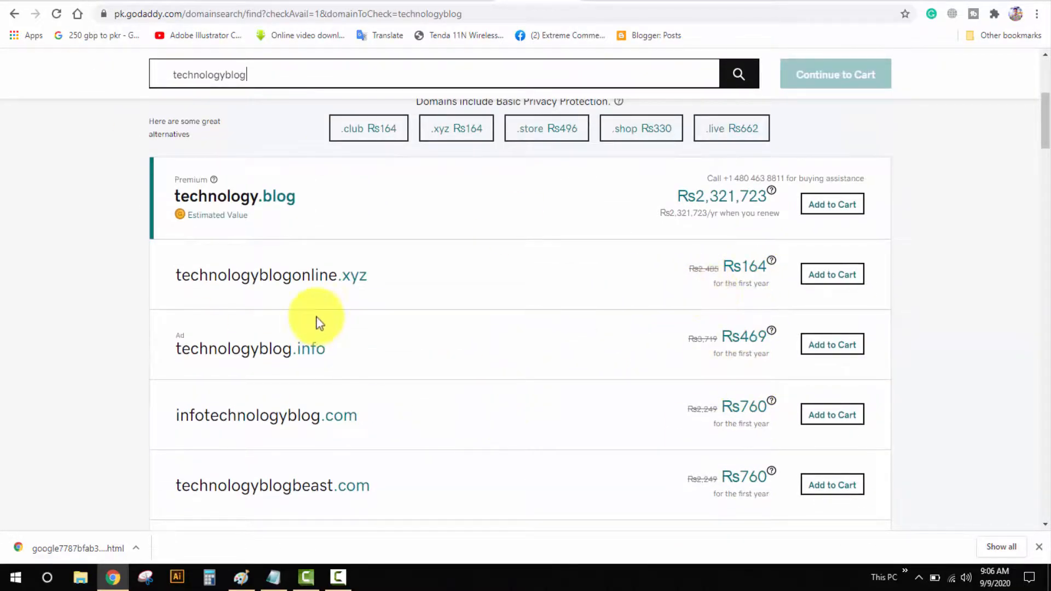
Step: Bring up the topic outline in Paint, review its six items from buying a domain to web analytics, and minimize it
{"action": "left_click", "coordinate": [241, 578]}
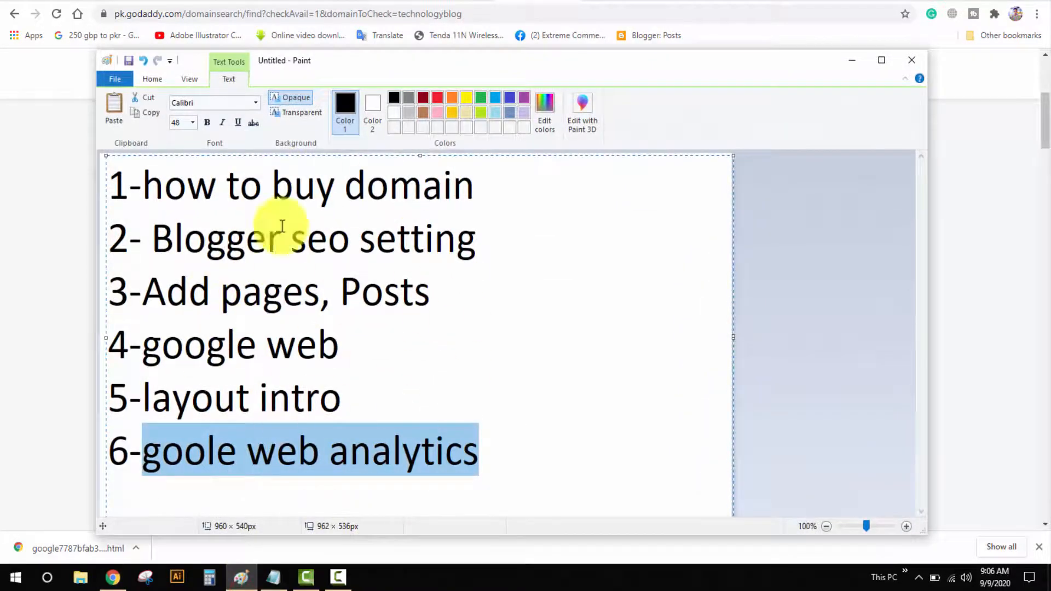
{"action": "left_click", "coordinate": [346, 403]}
{"action": "left_click", "coordinate": [524, 461]}
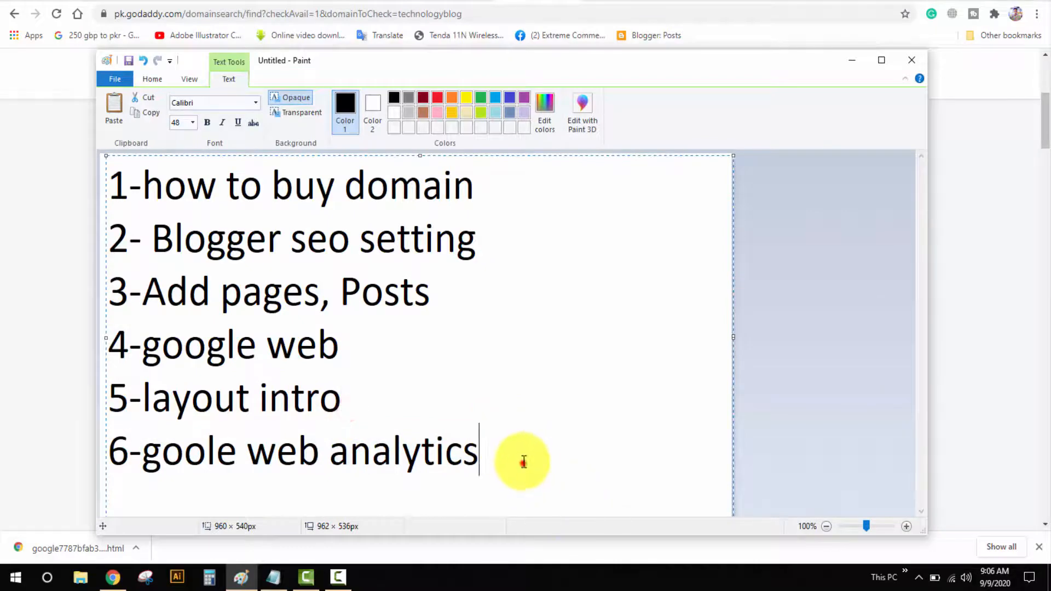
{"action": "left_click_drag", "start_coordinate": [524, 461], "coordinate": [107, 181]}
{"action": "left_click", "coordinate": [530, 278]}
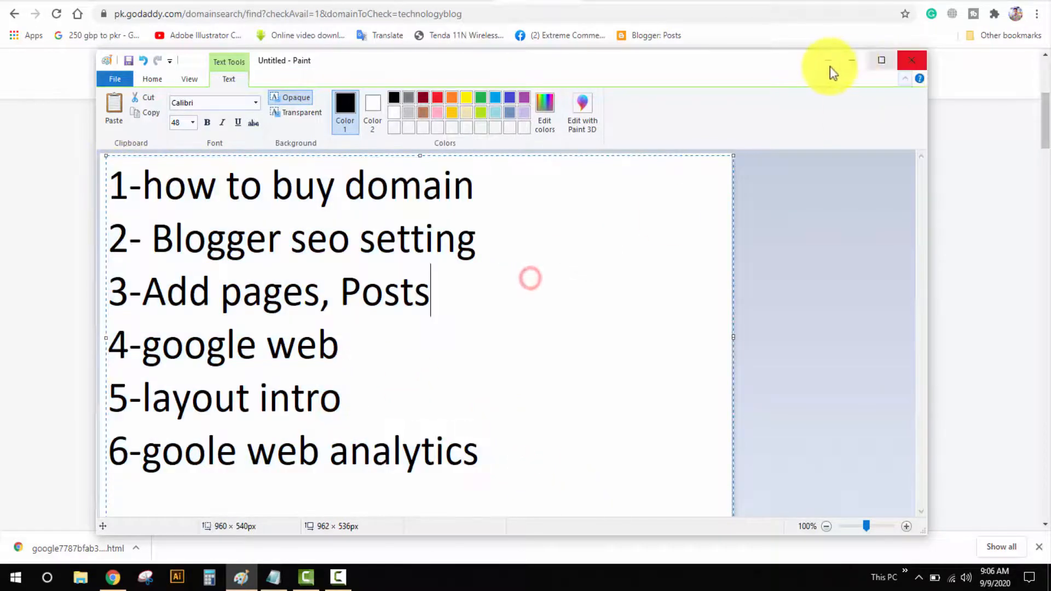
{"action": "left_click", "coordinate": [855, 67]}
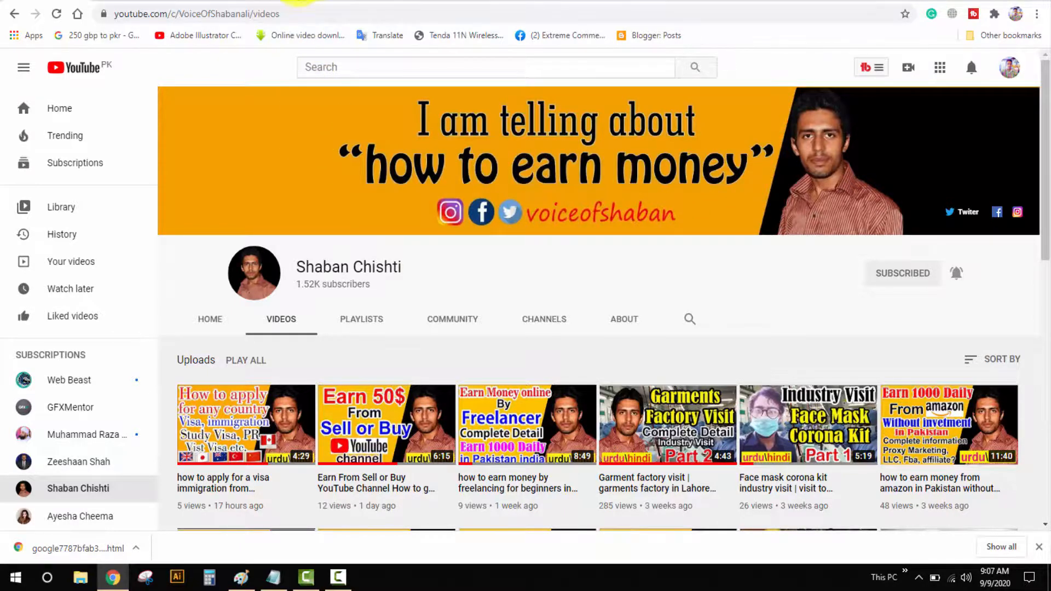
Step: Switch to the Blogger posts list, check the web analytics item in the Paint outline, and minimize the outline
{"action": "left_click", "coordinate": [296, 1]}
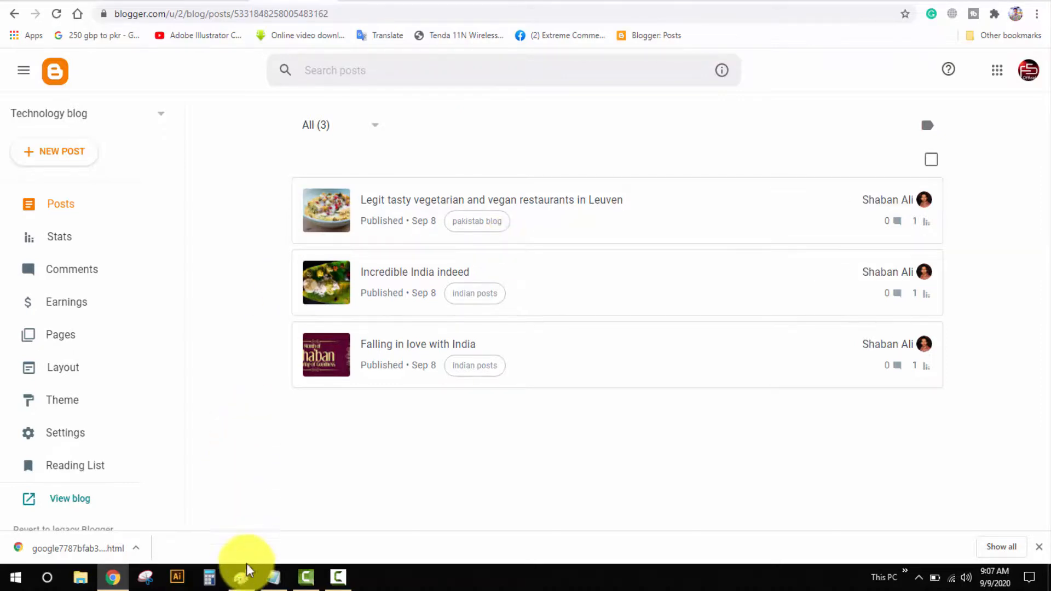
{"action": "left_click", "coordinate": [241, 577]}
{"action": "left_click_drag", "start_coordinate": [540, 485], "coordinate": [184, 453]}
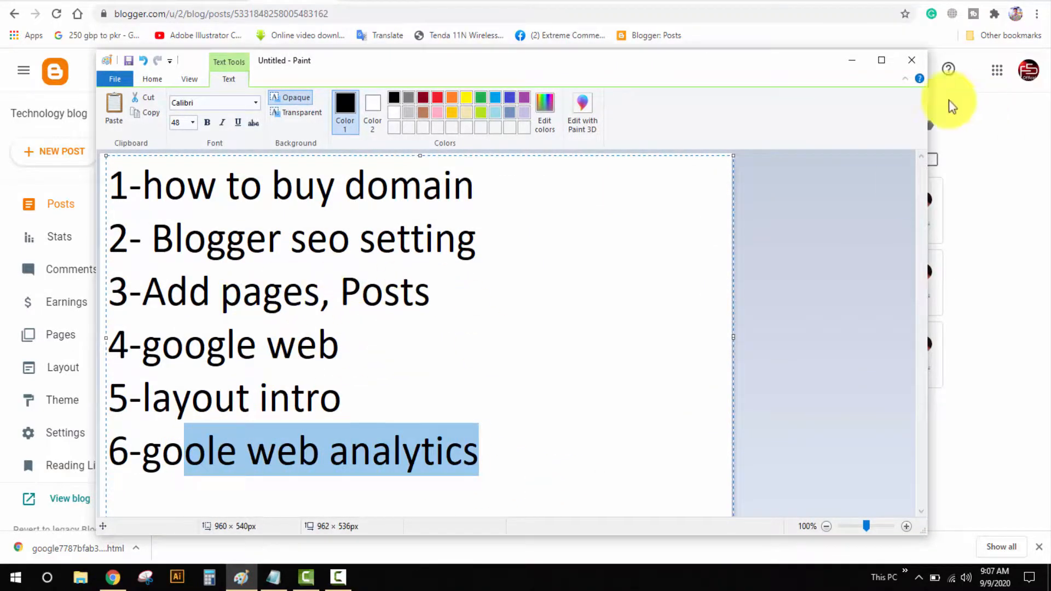
{"action": "left_click", "coordinate": [852, 61]}
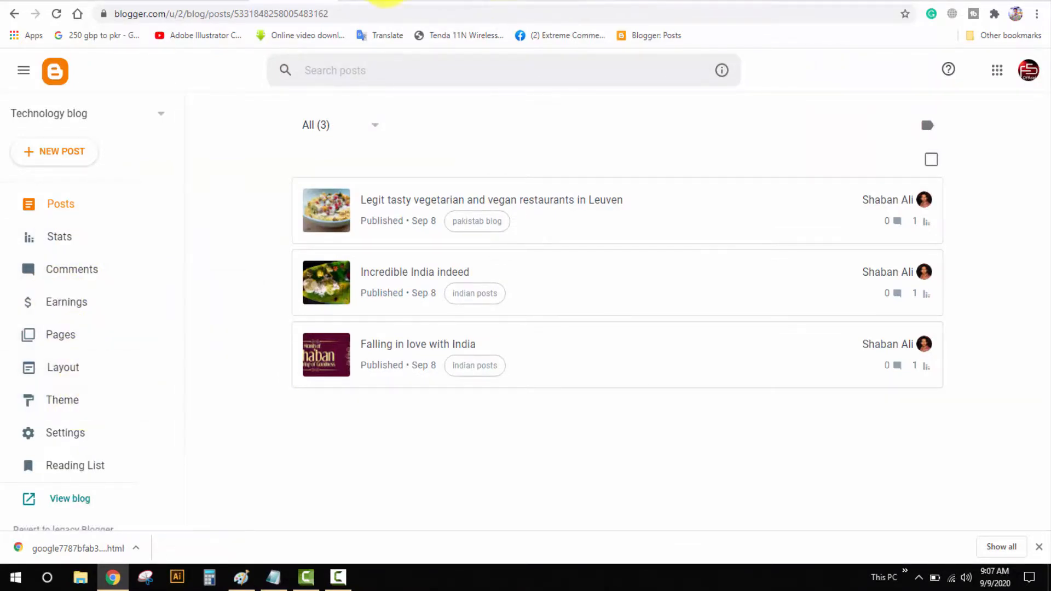
Step: Switch to Google Search Console and inspect the URL of the blog post falling-in-love-with-india.html from the recent inspections
{"action": "left_click", "coordinate": [386, 1]}
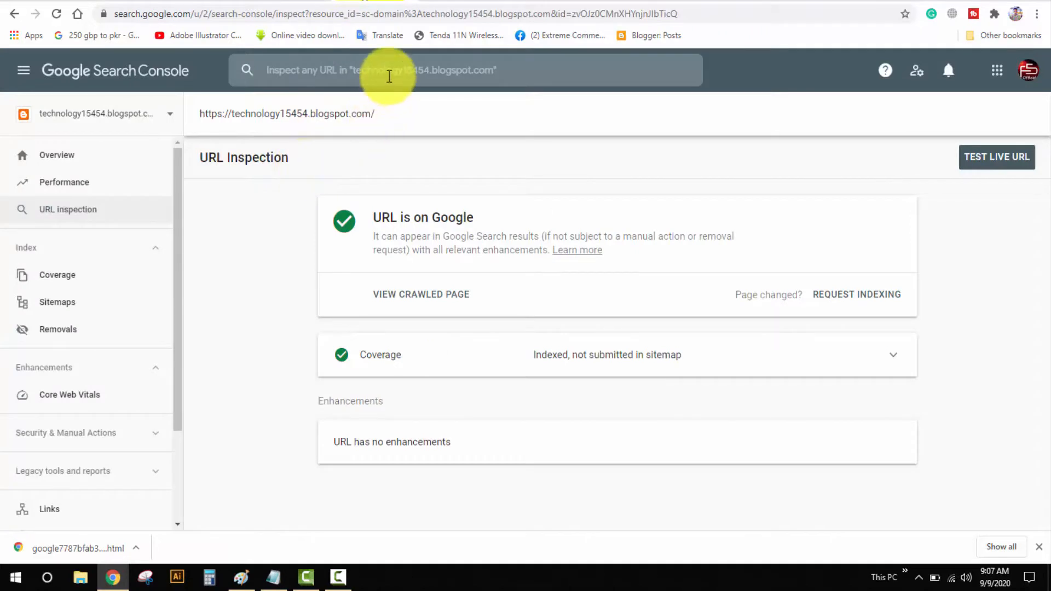
{"action": "left_click", "coordinate": [390, 75]}
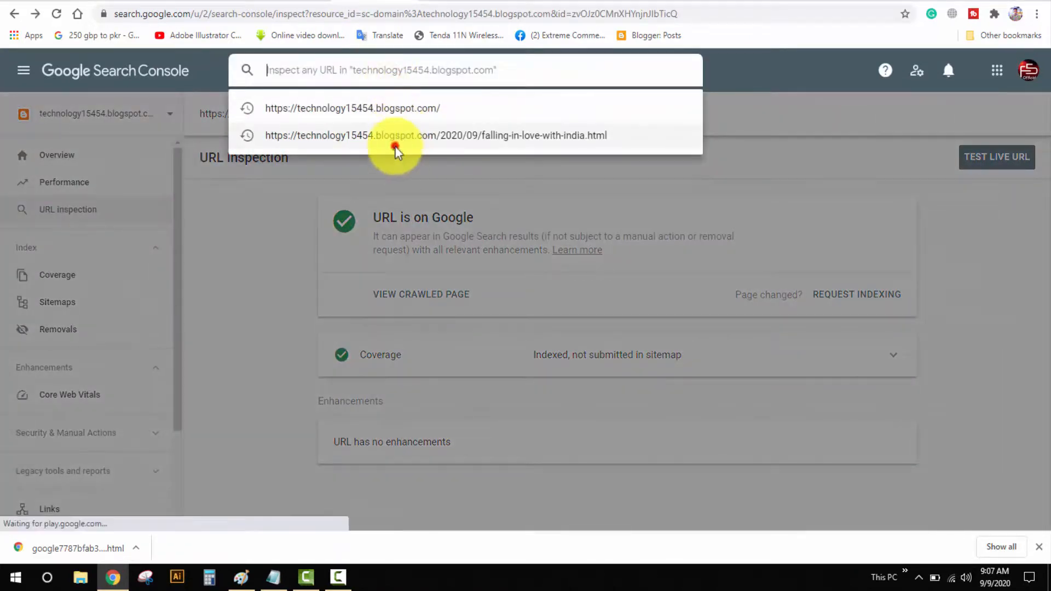
{"action": "left_click", "coordinate": [394, 144]}
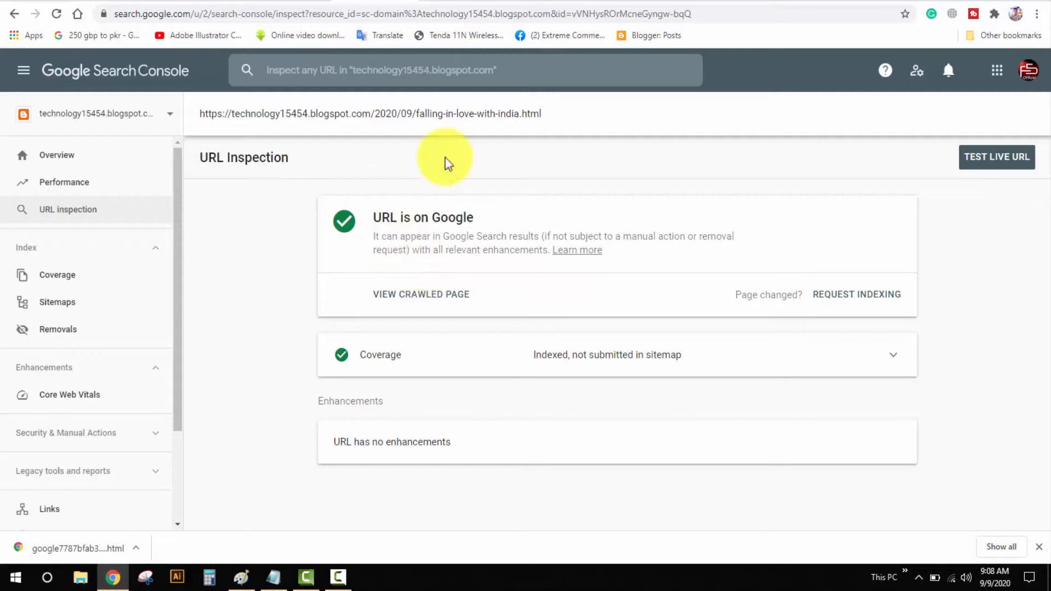
{"action": "left_click", "coordinate": [404, 74]}
{"action": "left_click", "coordinate": [375, 256]}
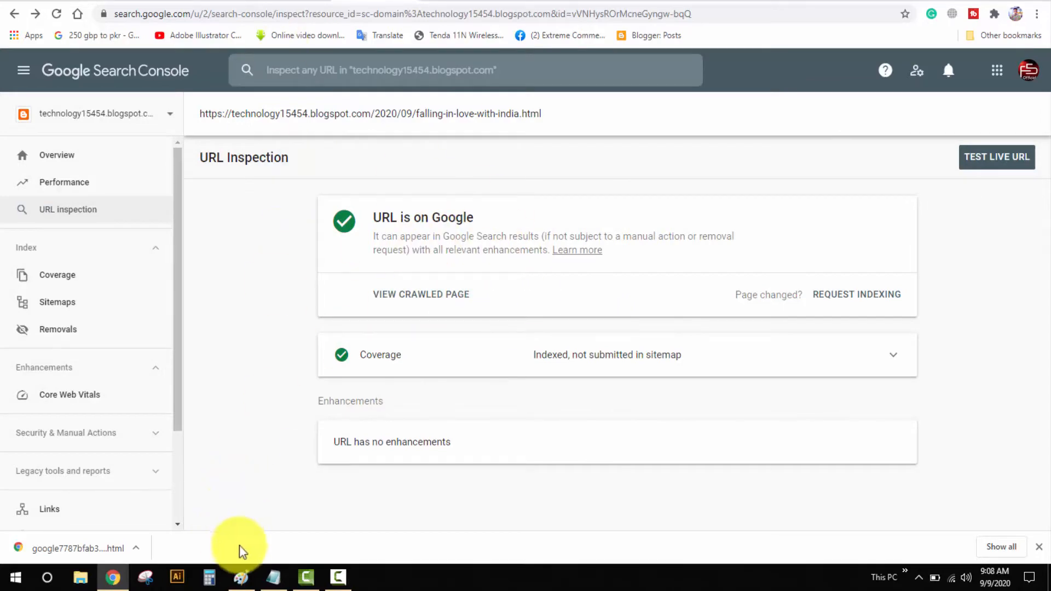
Step: Switch to the YouTube channel's videos page
{"action": "left_click", "coordinate": [35, 13]}
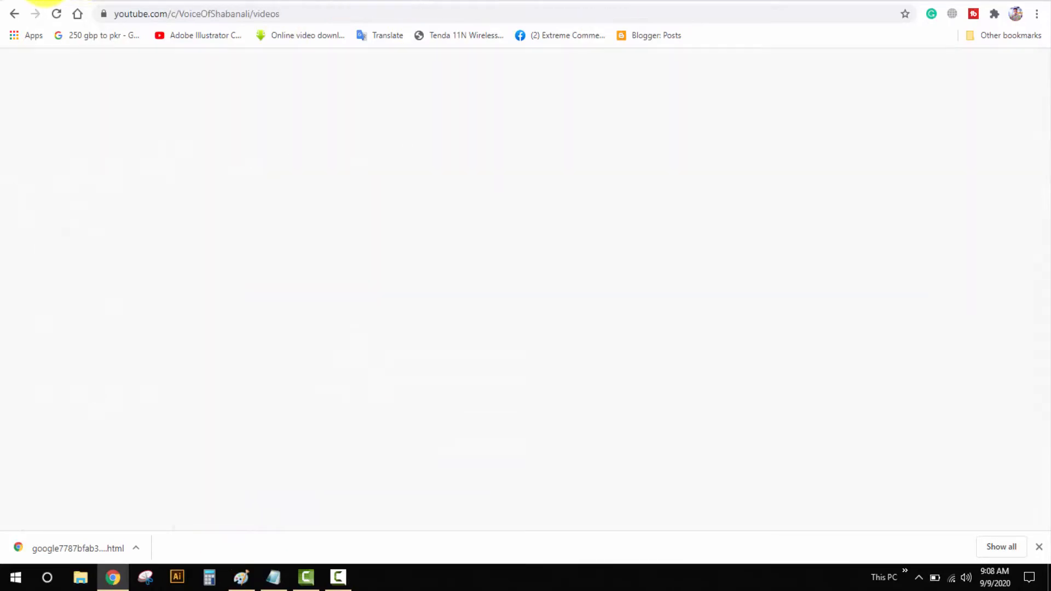